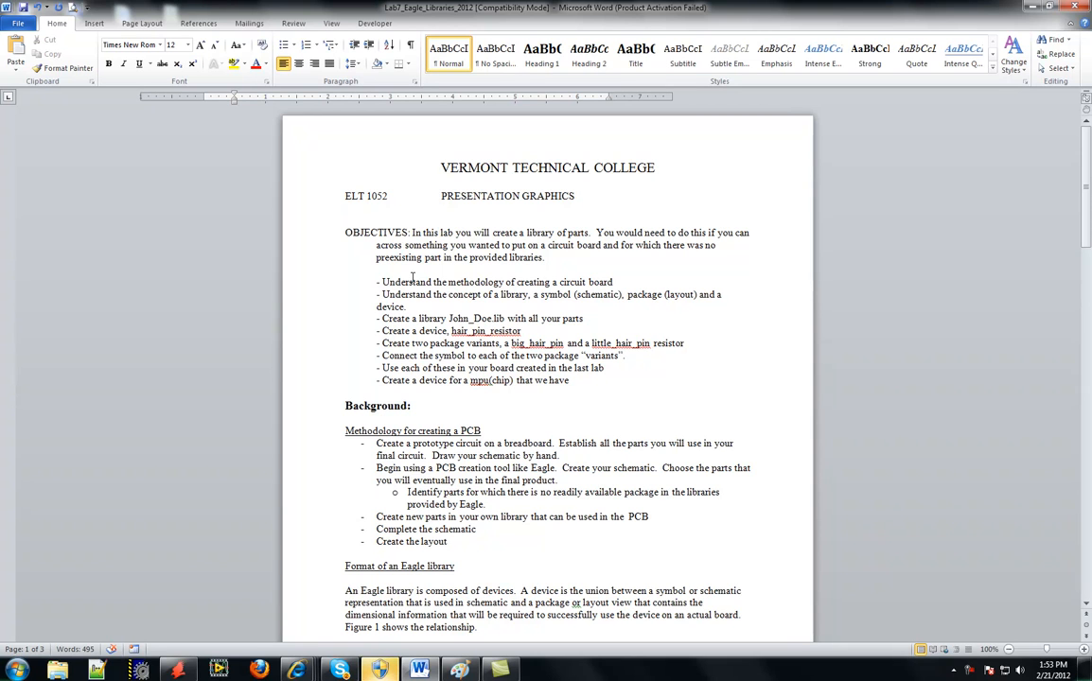
Highlight the first three lab objectives one by one, from the circuit board methodology to creating a library
left_click_drag(382, 282, 615, 281)
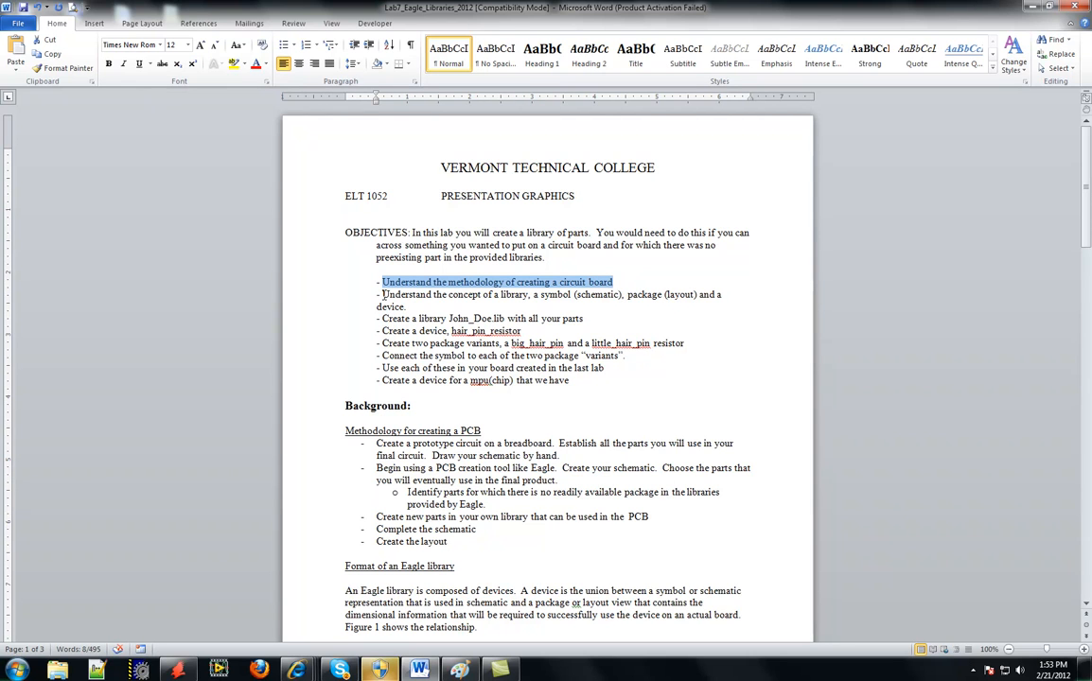
left_click_drag(382, 294, 437, 301)
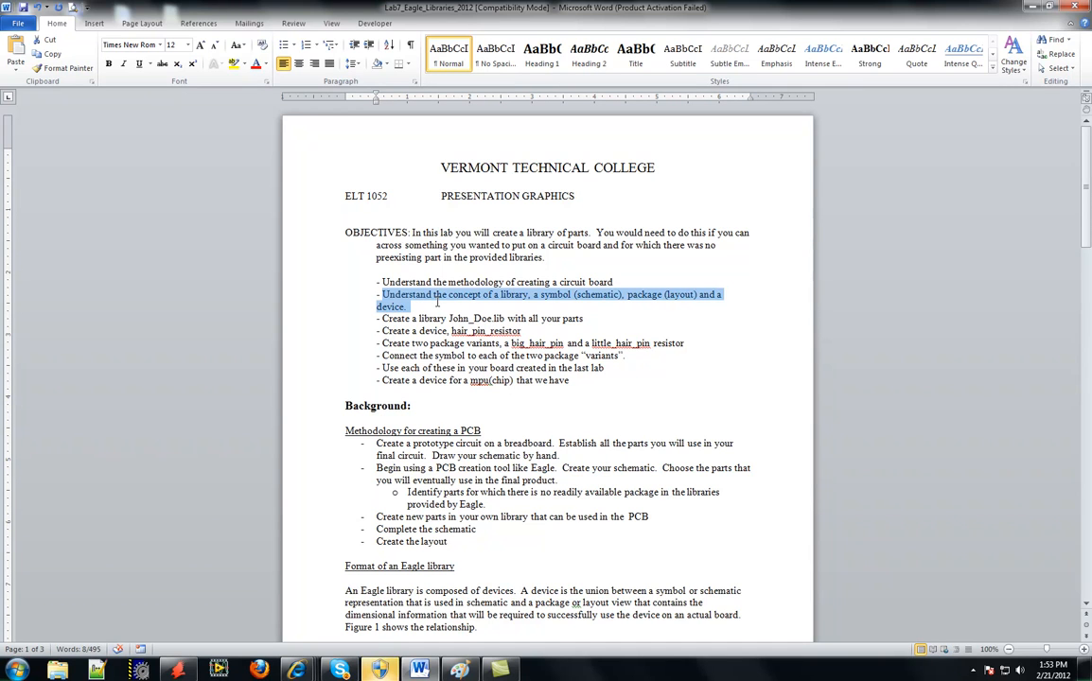
left_click(445, 319)
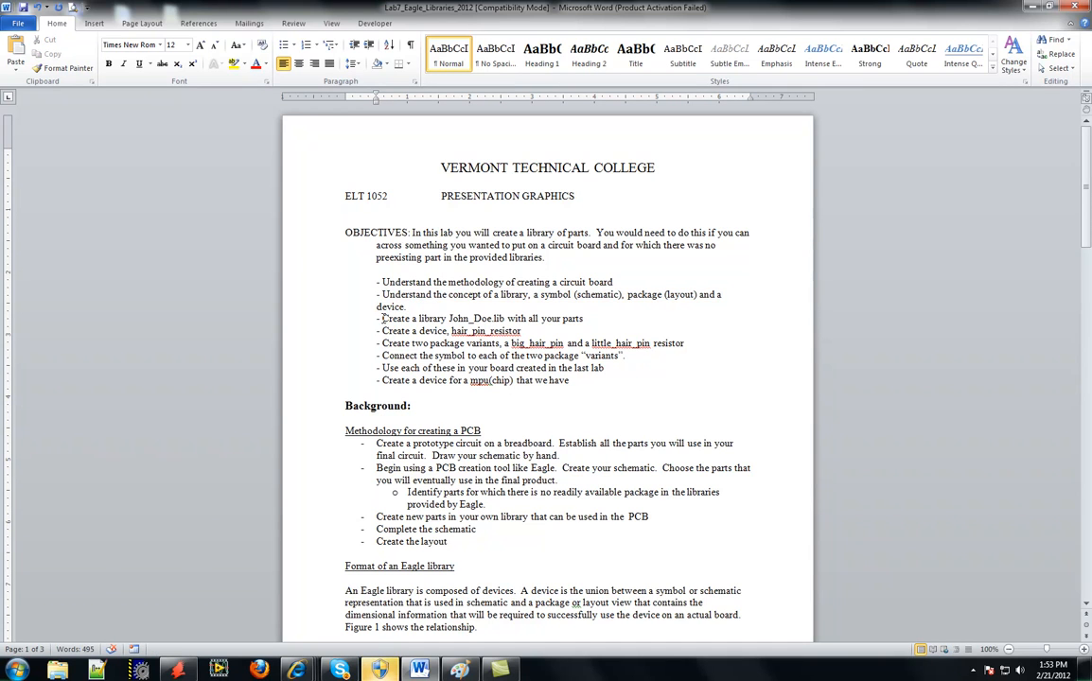
left_click_drag(383, 319, 505, 319)
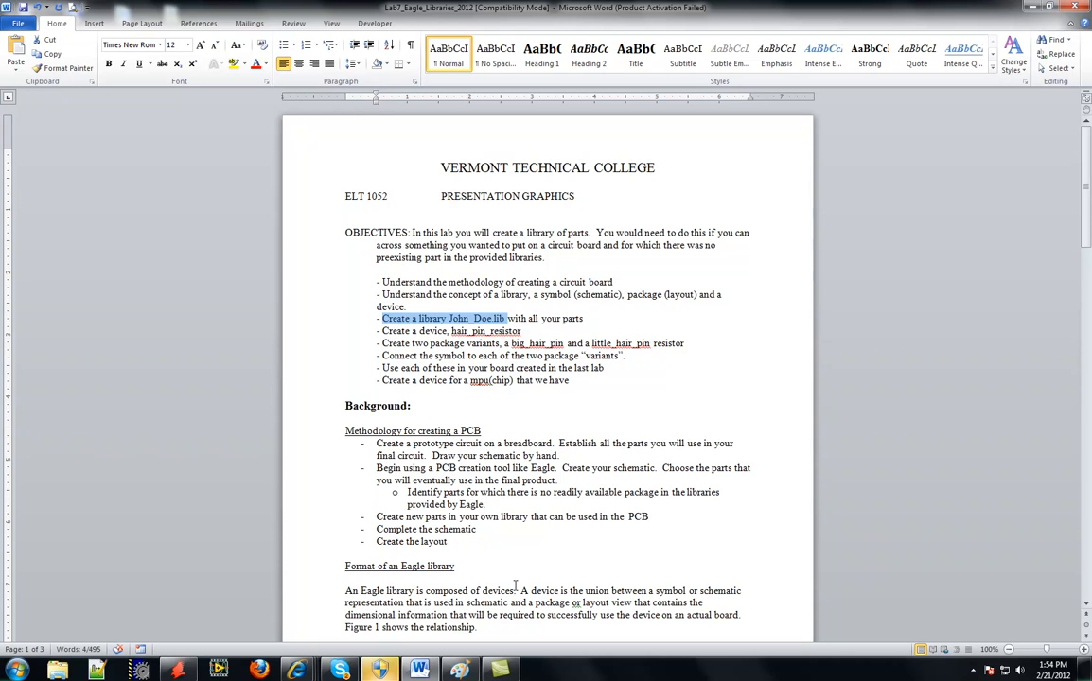
Highlight the breadboard prototype point, view the breadboard circuit photo in Internet Explorer, and return to Word to highlight the PCB creation tool point
scroll(368, 427, "down", 2)
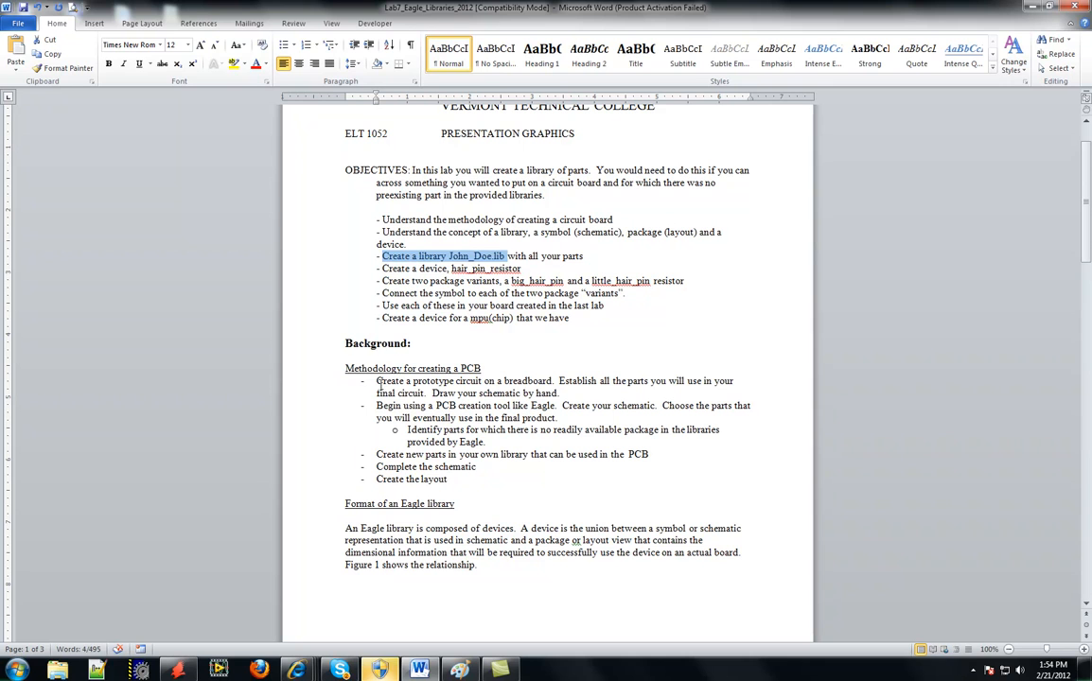
left_click_drag(376, 381, 556, 382)
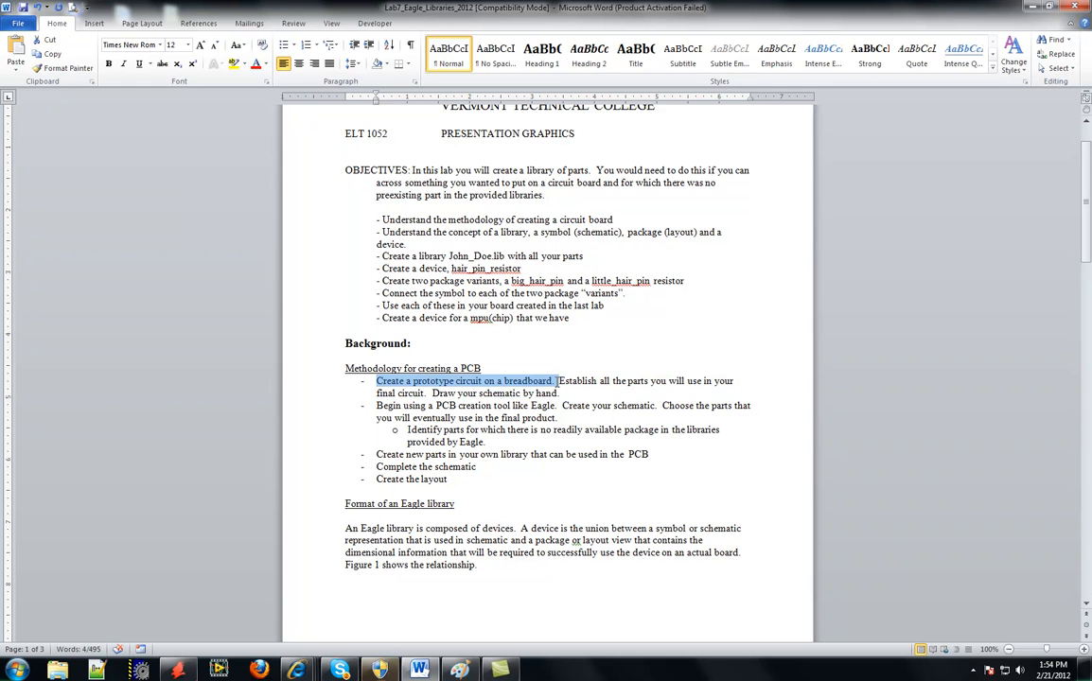
left_click(423, 631)
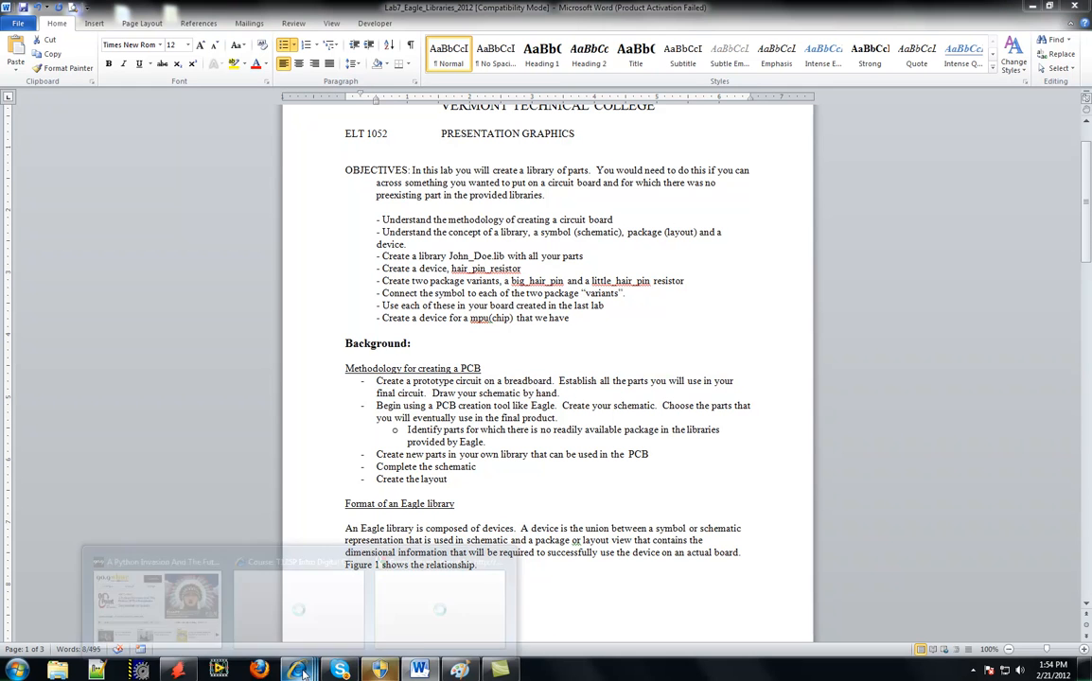
key("alt+Tab")
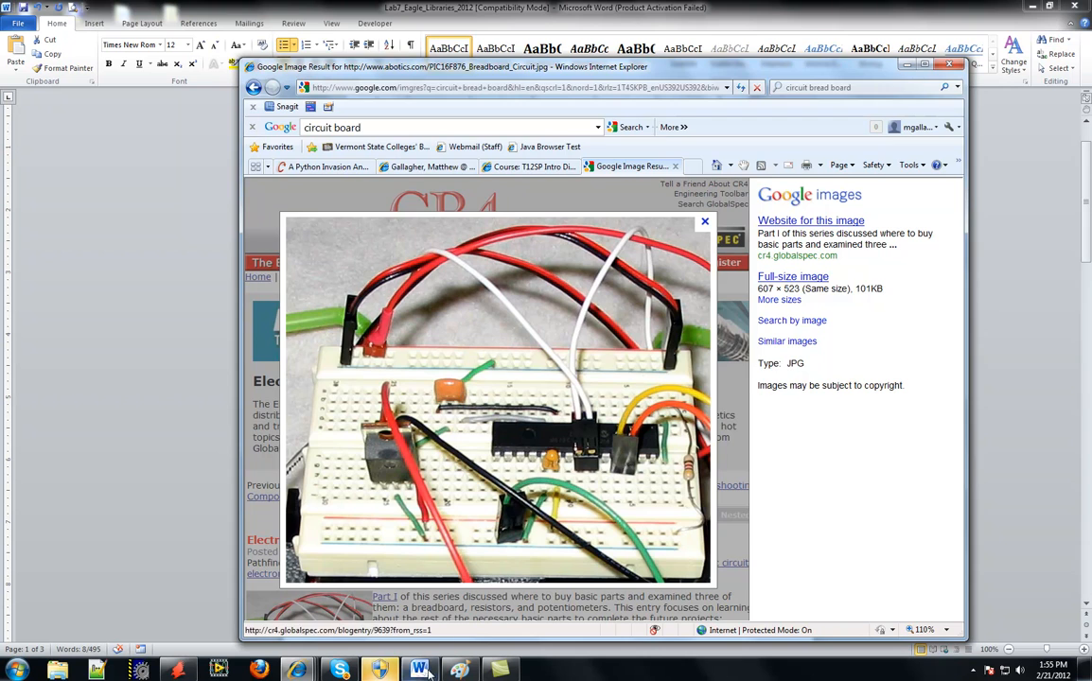
key("alt+Tab")
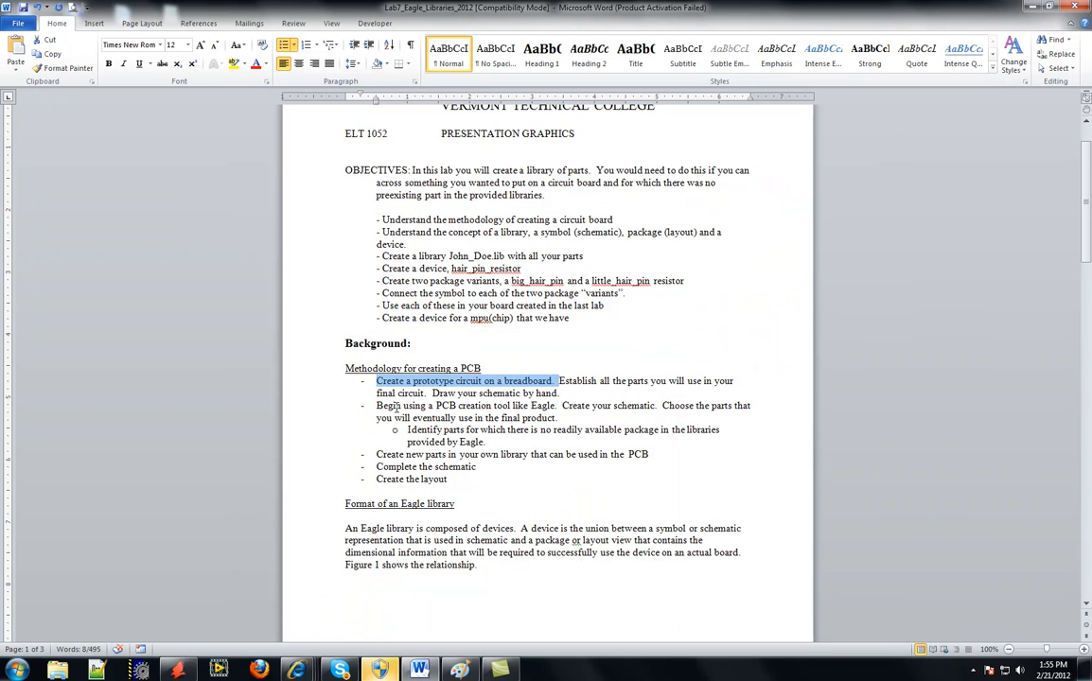
left_click(385, 405)
left_click_drag(382, 405, 616, 415)
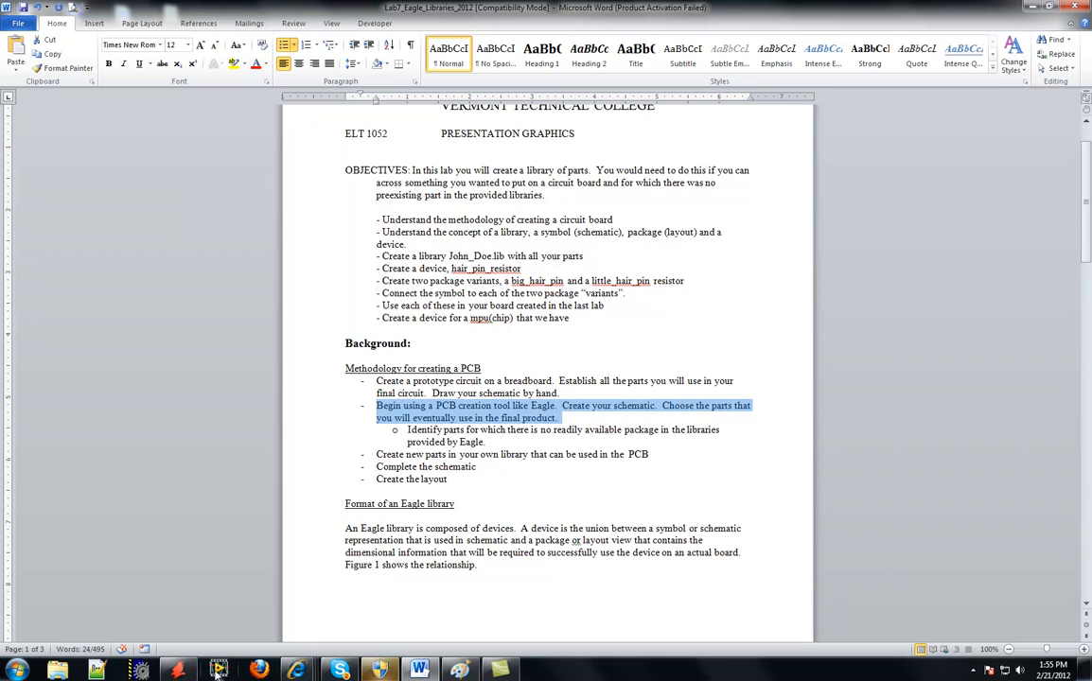
Switch to EAGLE and open the Tutorial schematic file from the lab6 folder
left_click(178, 670)
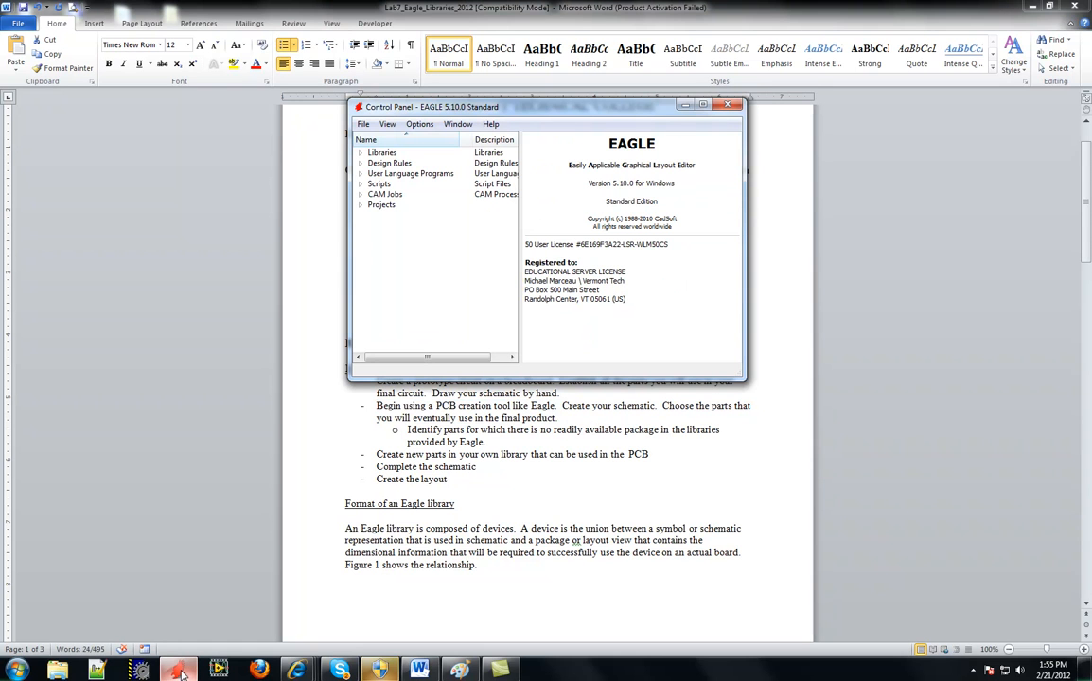
left_click(362, 124)
mouse_move(393, 156)
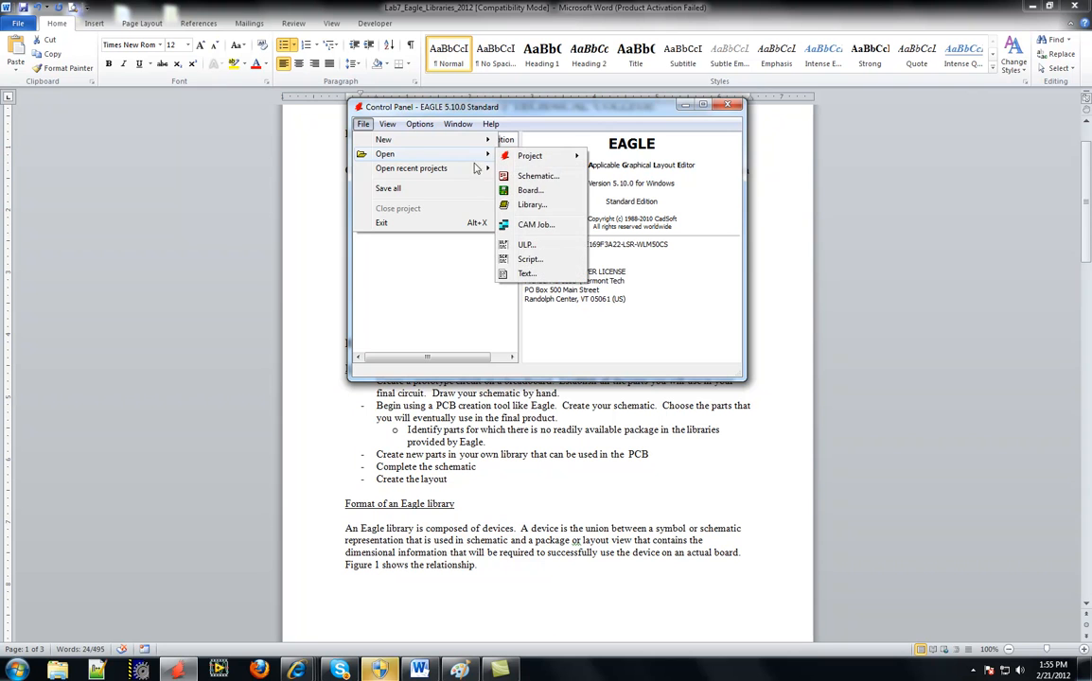
left_click(553, 179)
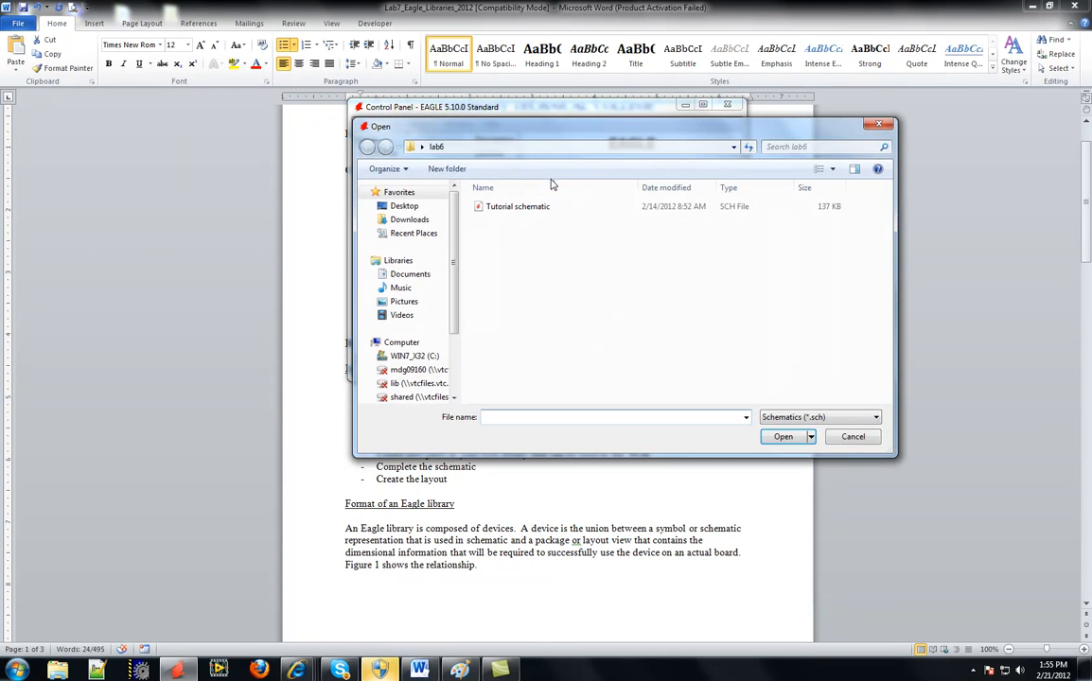
left_click(546, 206)
left_click(783, 436)
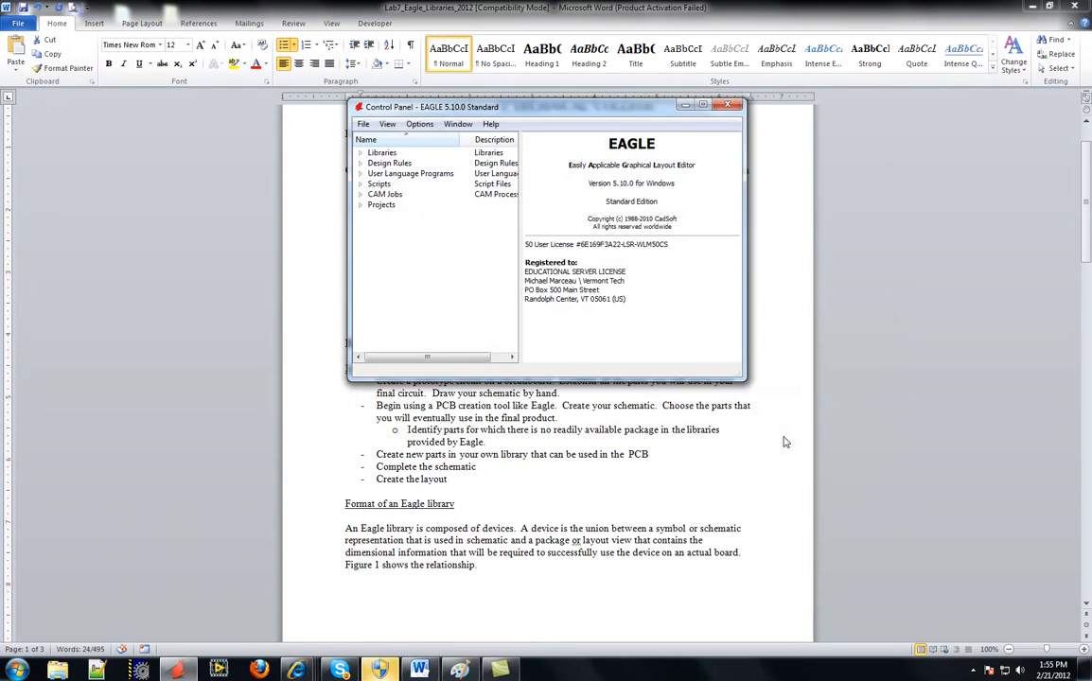
left_click_drag(264, 29, 580, 233)
left_click(691, 229)
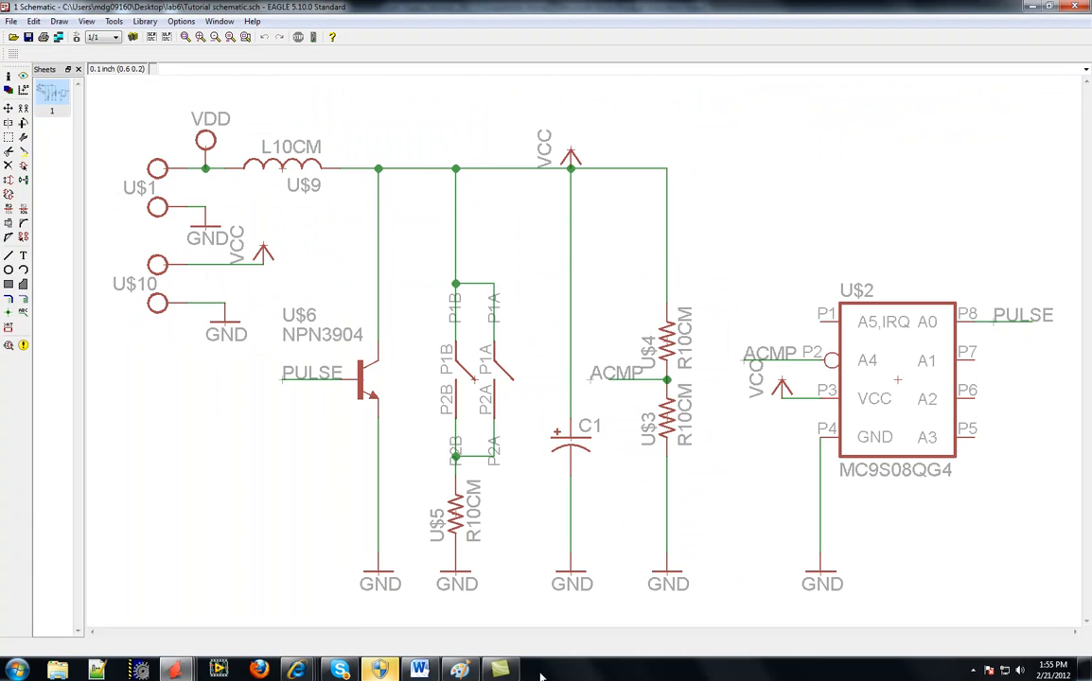
Arrange the EAGLE schematic and the browser window with the breadboard photo side by side
mouse_move(296, 669)
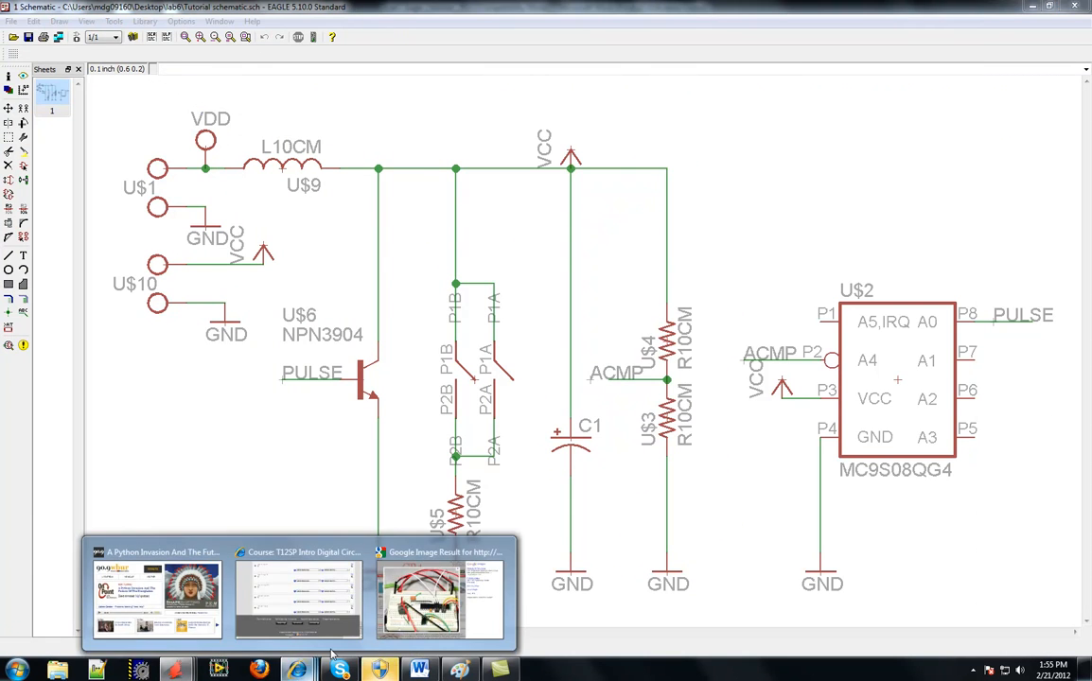
left_click(442, 611)
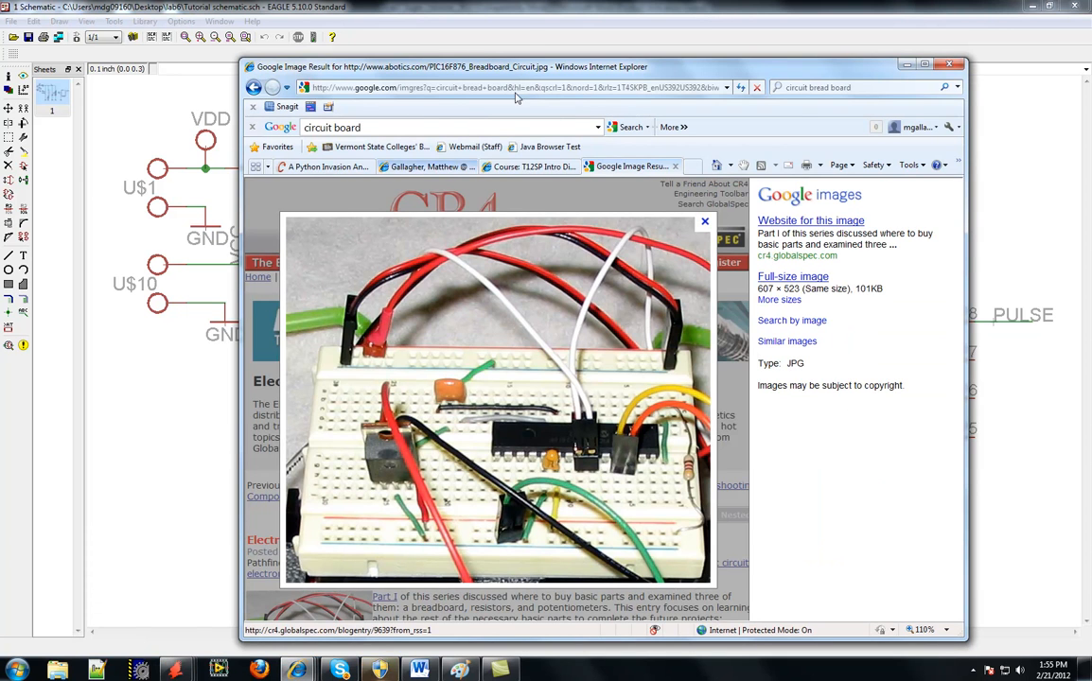
left_click_drag(602, 74, 1088, 87)
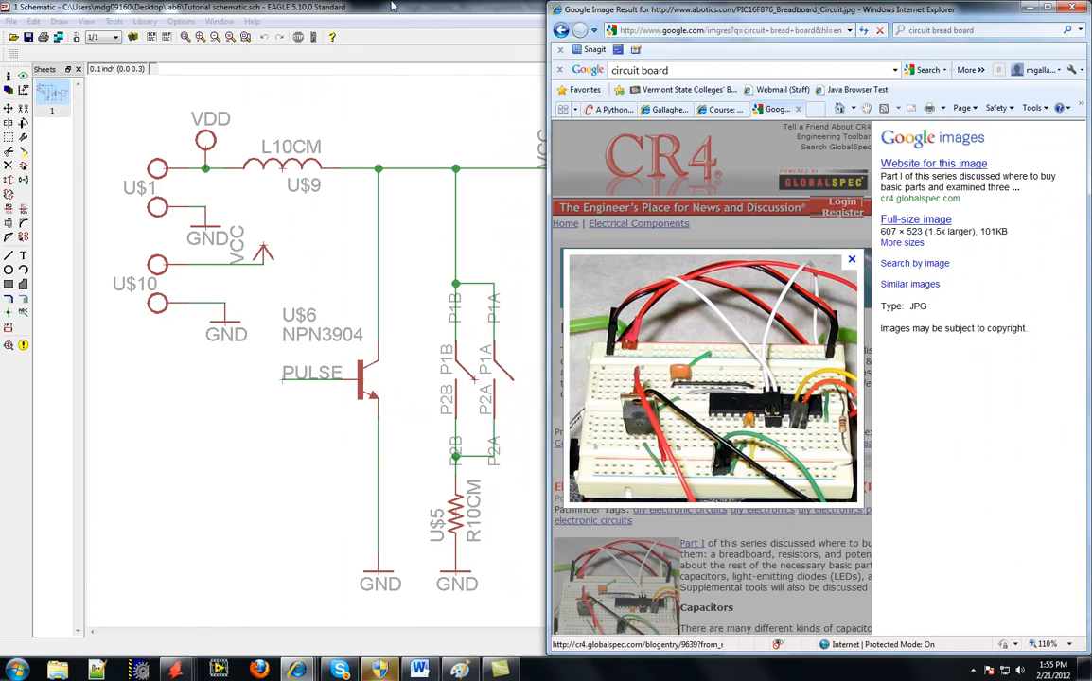
left_click(502, 15)
left_click_drag(503, 15, 0, 57)
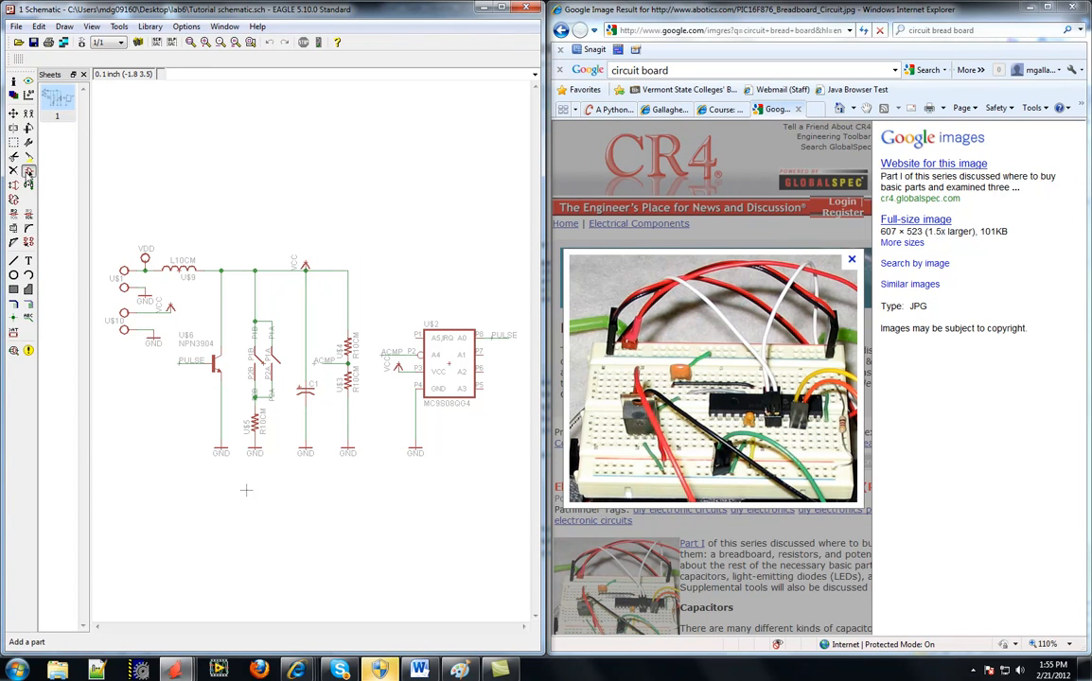
Start adding a part to the schematic and preview the 30585 modem in the amis library
left_click(28, 171)
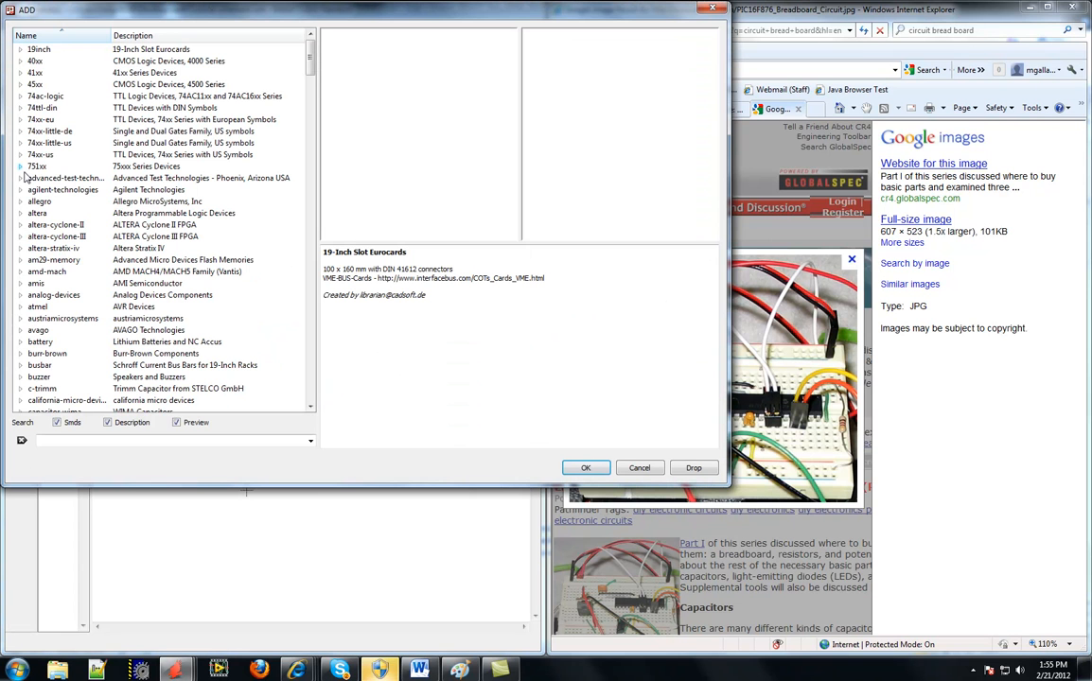
left_click(21, 283)
left_click(34, 295)
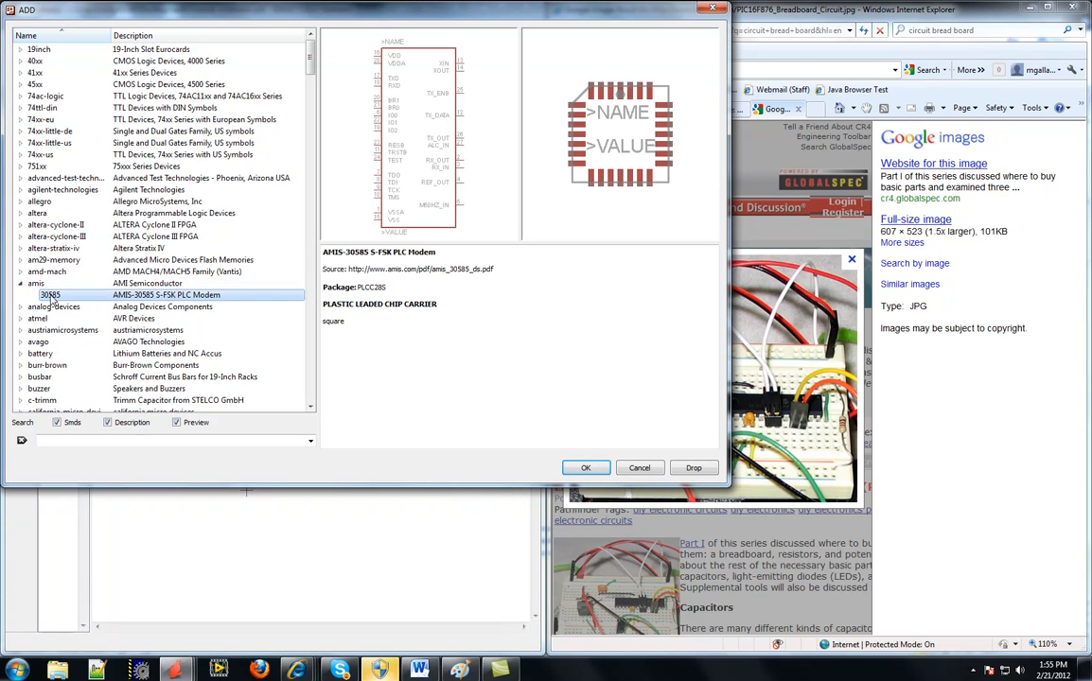
left_click(20, 283)
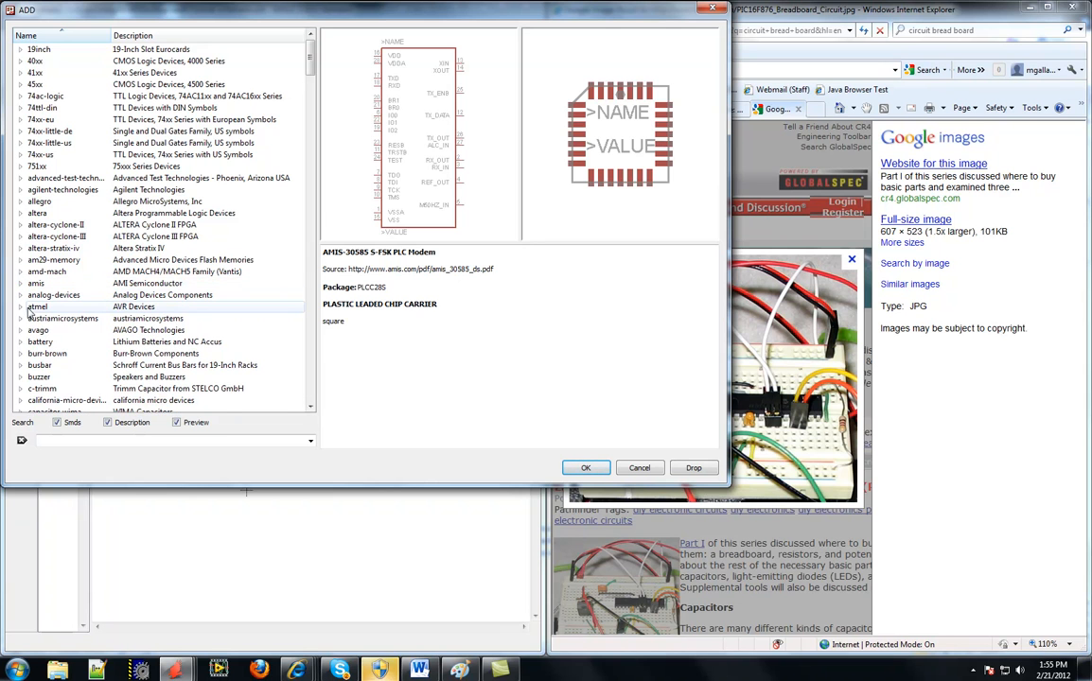
Expand the atmel library and preview the AT90LS8535P and AT90S8535P microcontroller variants
left_click(21, 306)
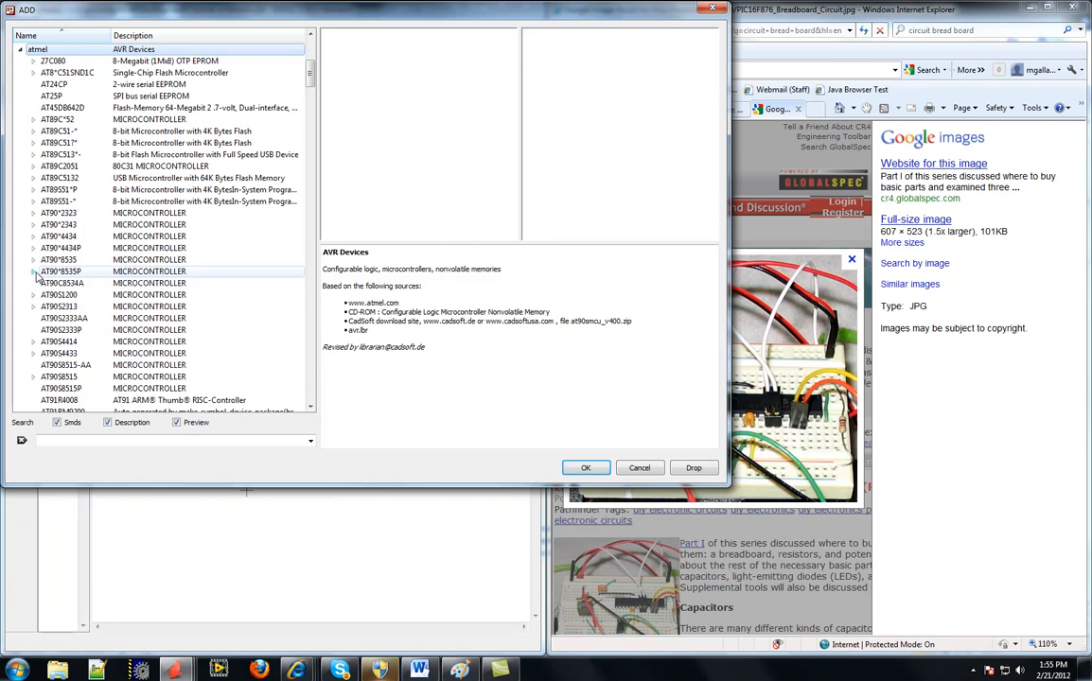
left_click(34, 272)
left_click(84, 282)
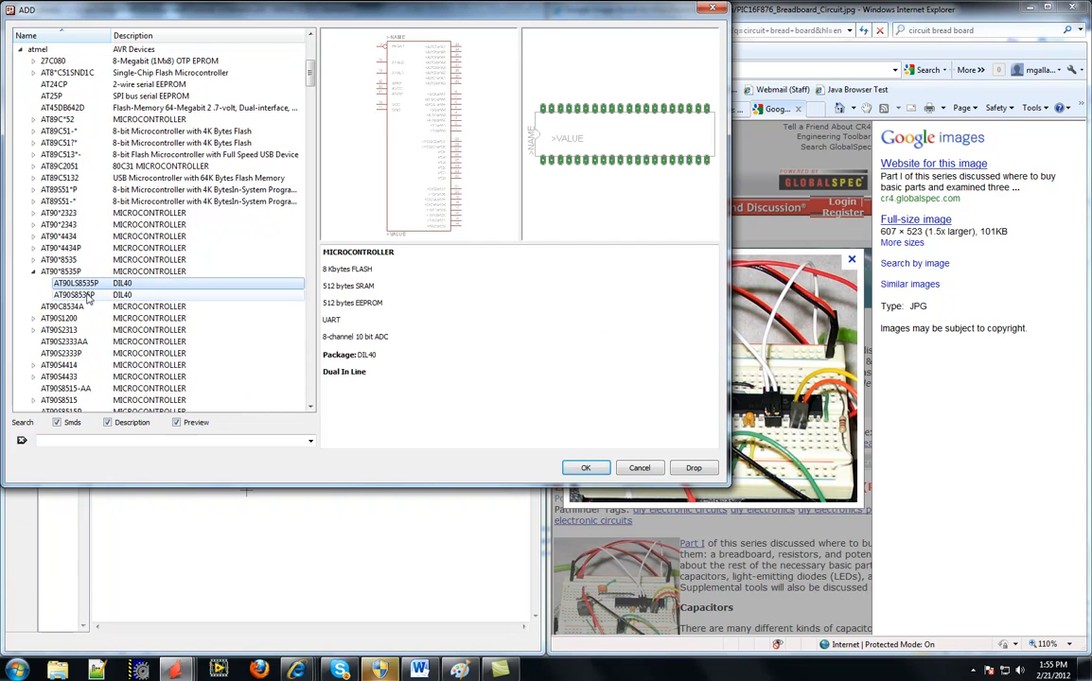
left_click(84, 294)
left_click(85, 286)
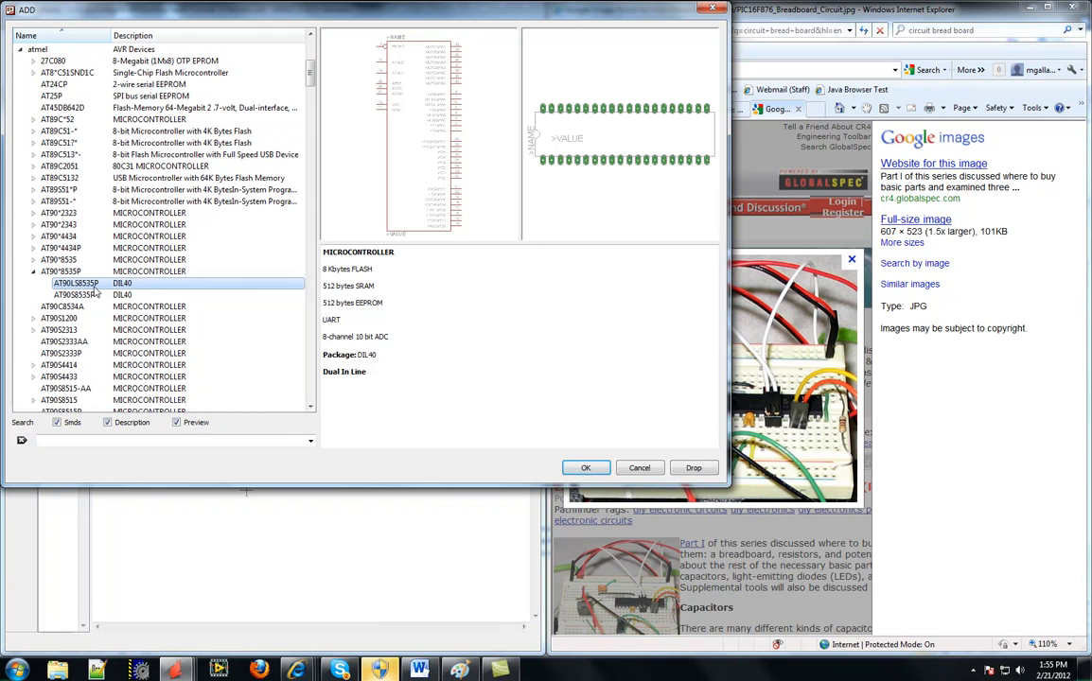
left_click(34, 272)
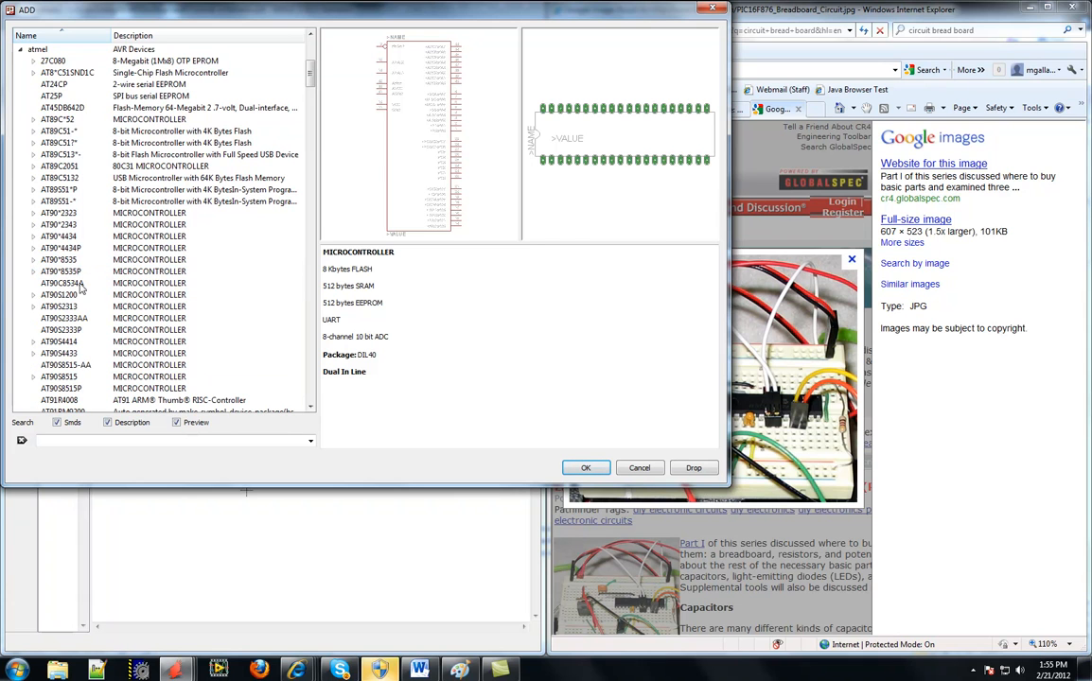
Check the chip in the breadboard photo and preview the AT90S1200P and AT90S1200S package variants in the atmel library
left_click(799, 452)
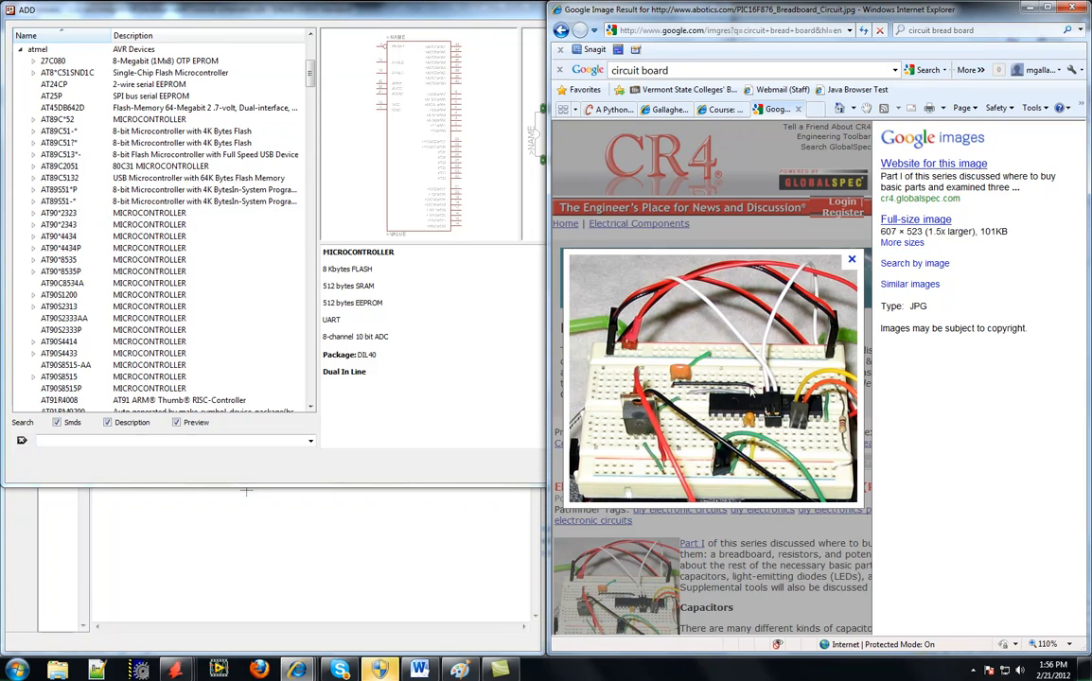
left_click(33, 294)
left_click(71, 307)
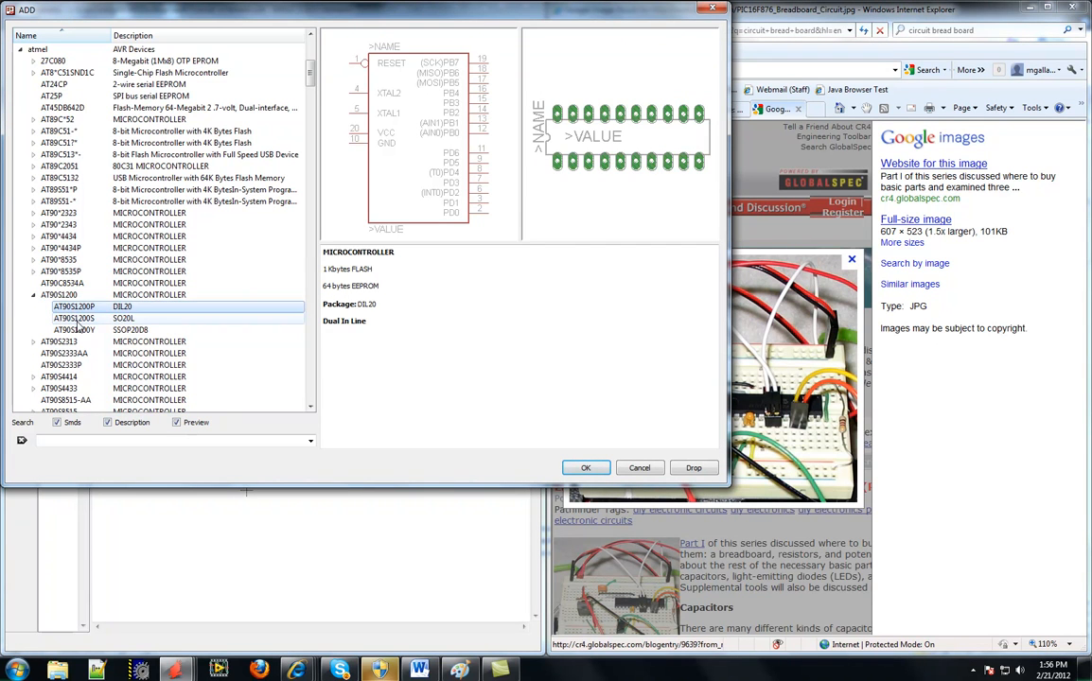
left_click(74, 319)
left_click(73, 308)
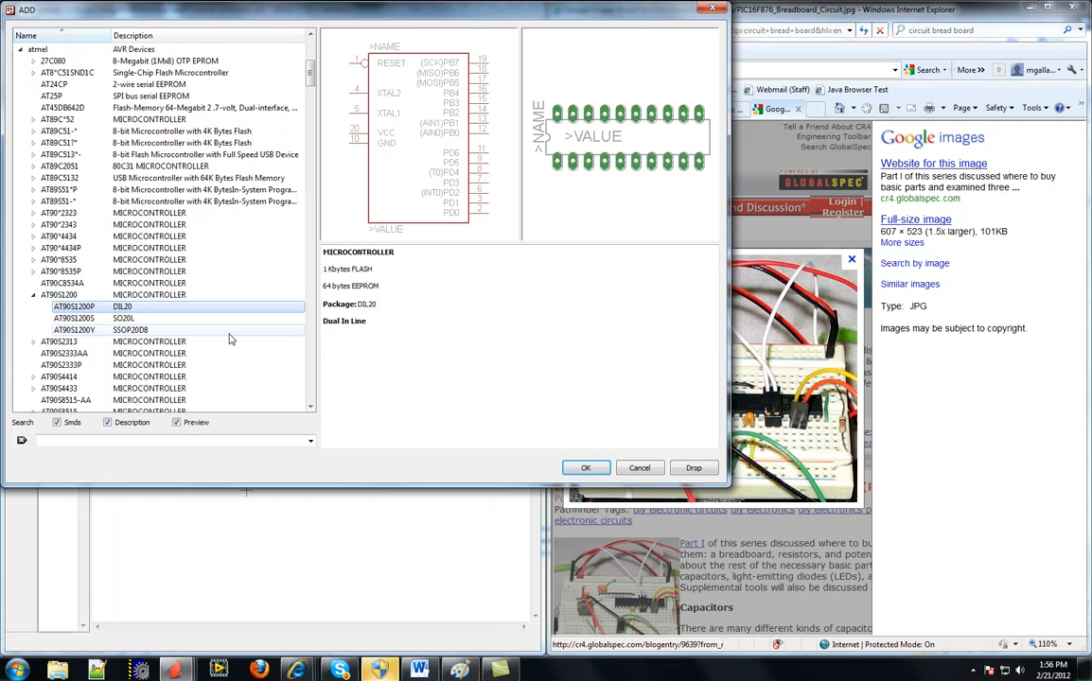
Return to the Word lab handout and highlight the remaining PCB methodology points, from identifying unavailable parts to creating the layout
left_click(481, 523)
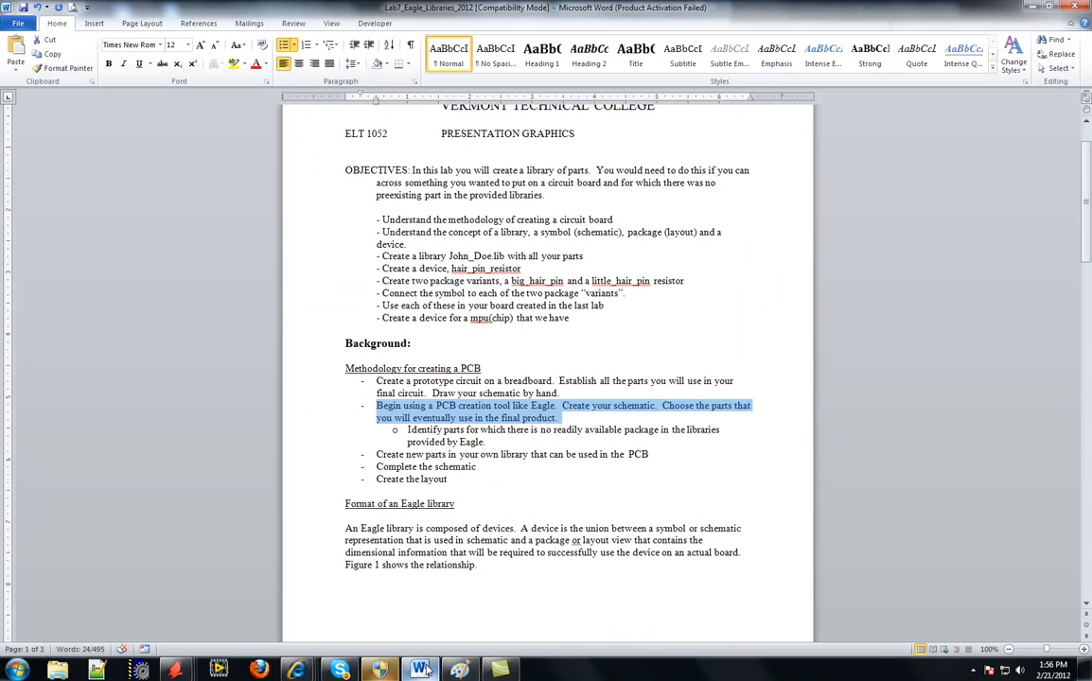
left_click(419, 669)
left_click(426, 429)
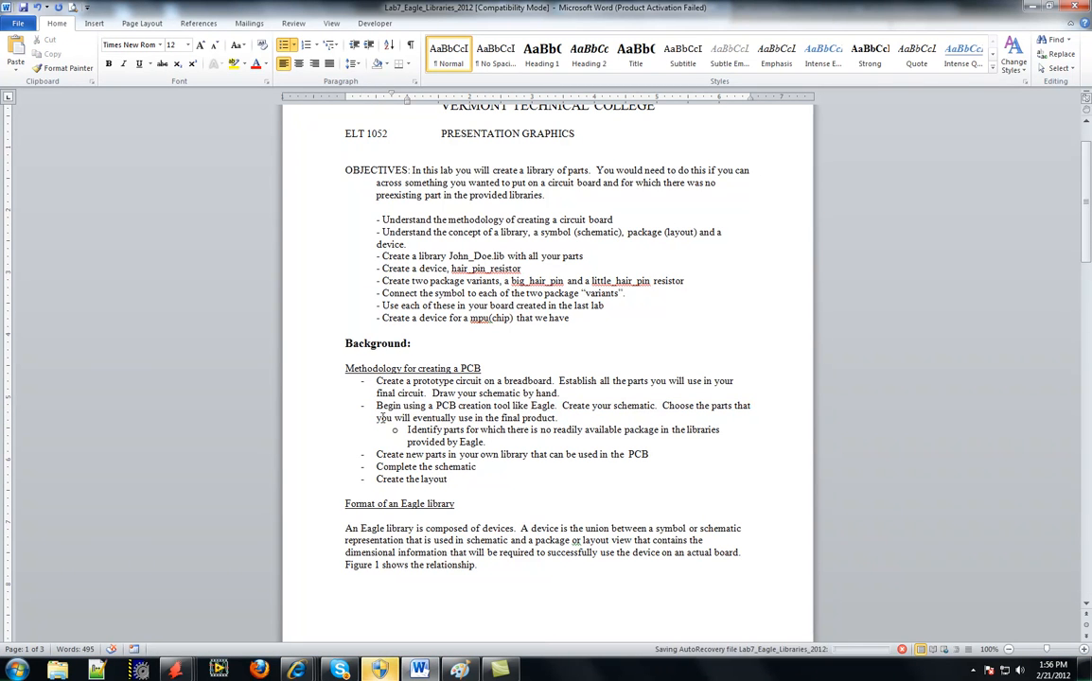
left_click_drag(407, 430, 496, 442)
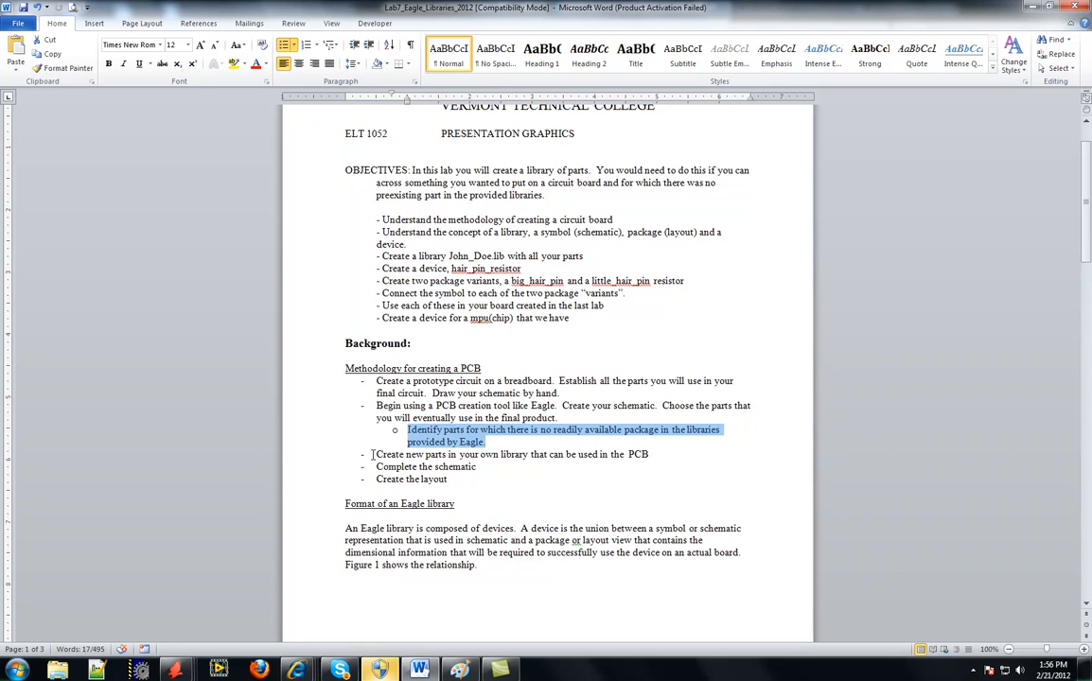
left_click_drag(376, 455, 644, 455)
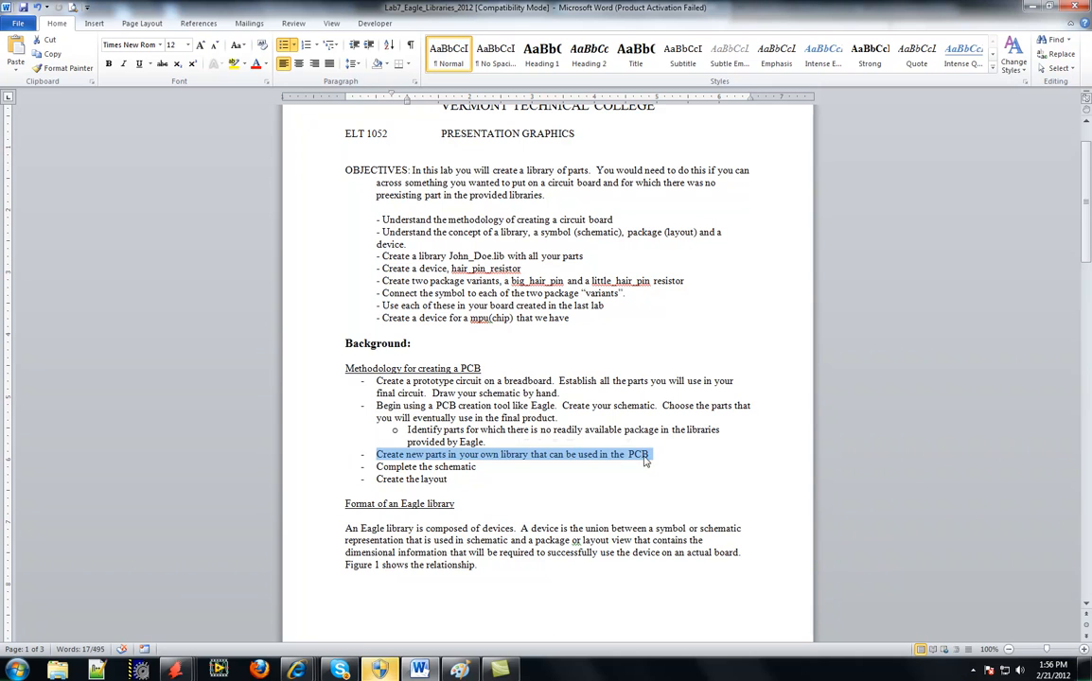
triple_click(382, 433)
triple_click(458, 467)
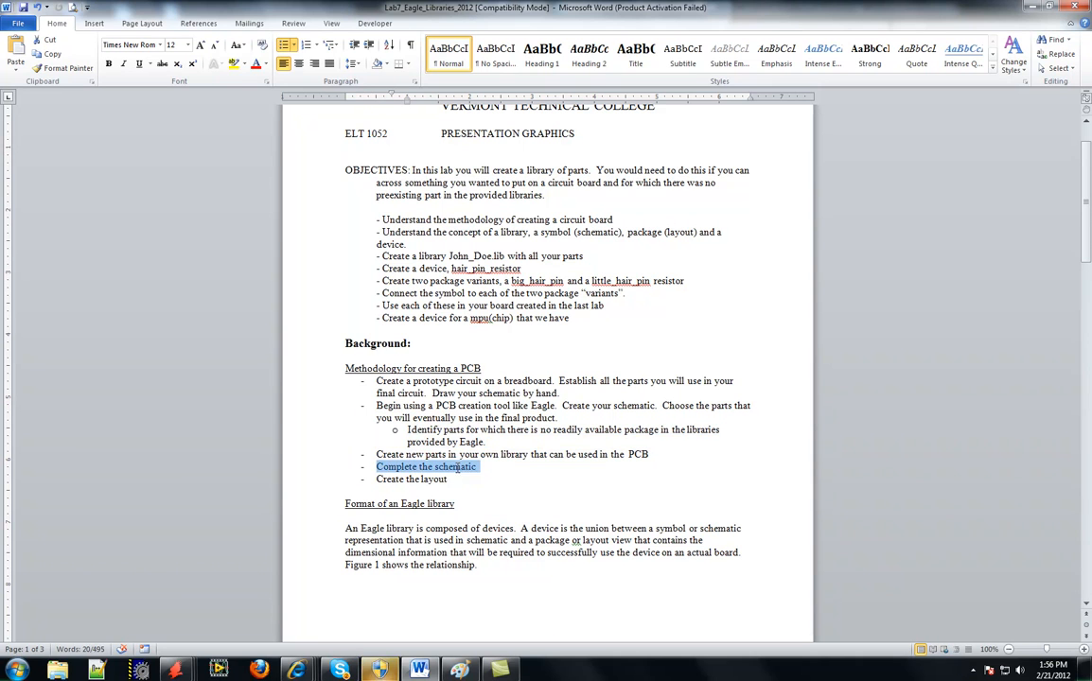
triple_click(457, 480)
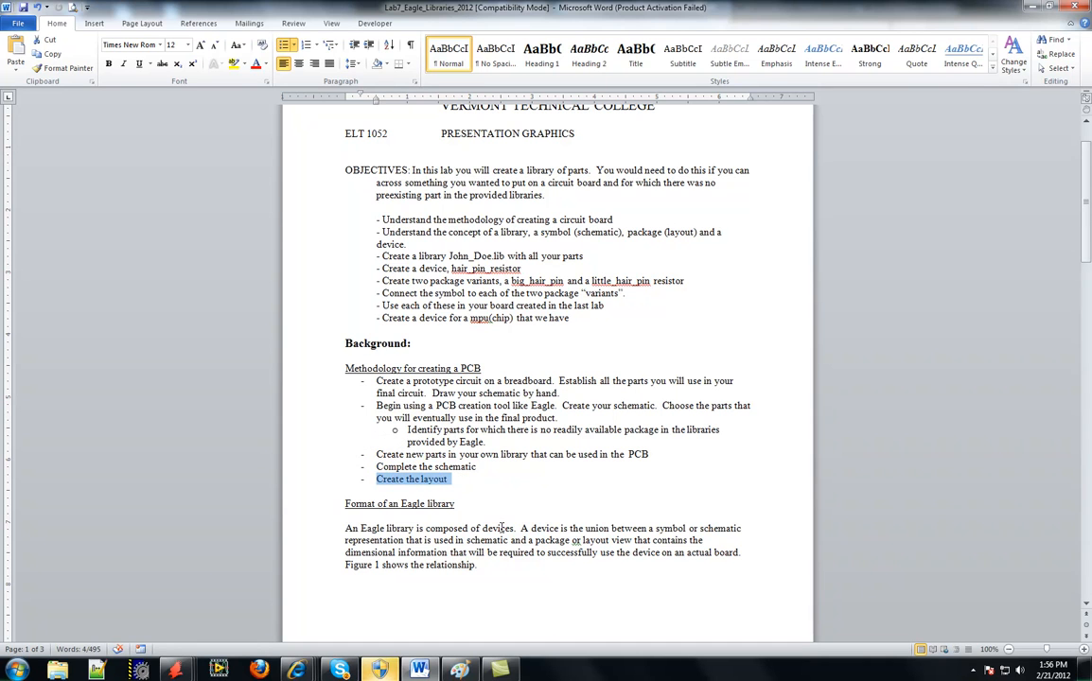
Read the "Format of an Eagle library" section, highlighting the line about the schematic representation and the package or layout view
scroll(501, 527, "down", 1)
left_click(326, 512)
scroll(322, 515, "down", 1)
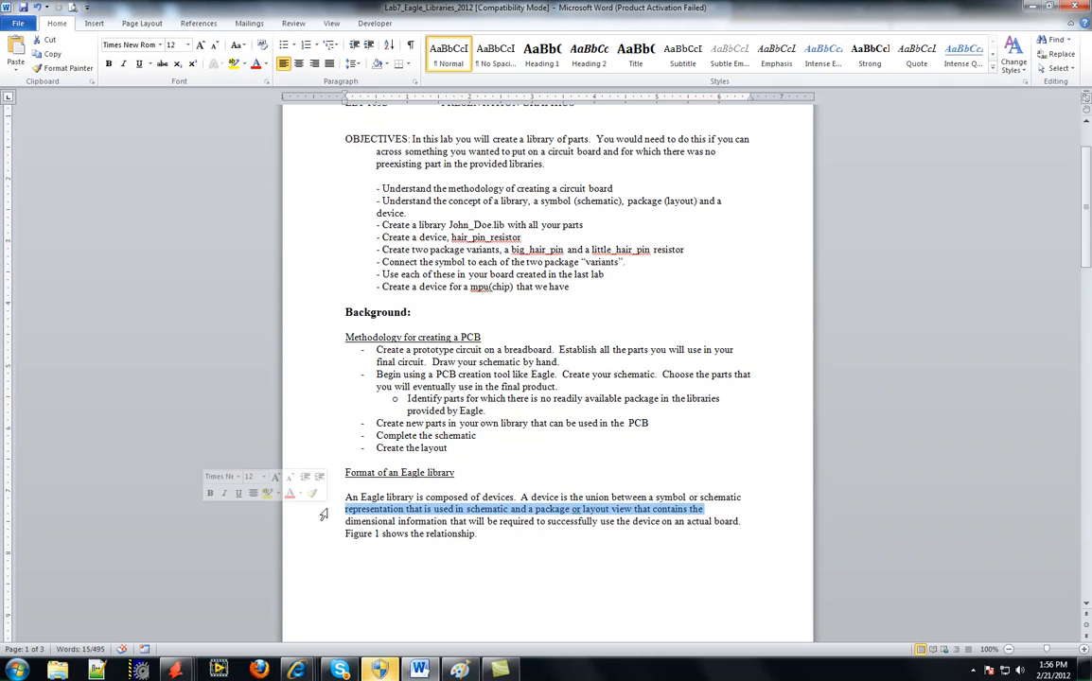
scroll(319, 529, "down", 1)
scroll(341, 492, "down", 3)
scroll(358, 431, "down", 2)
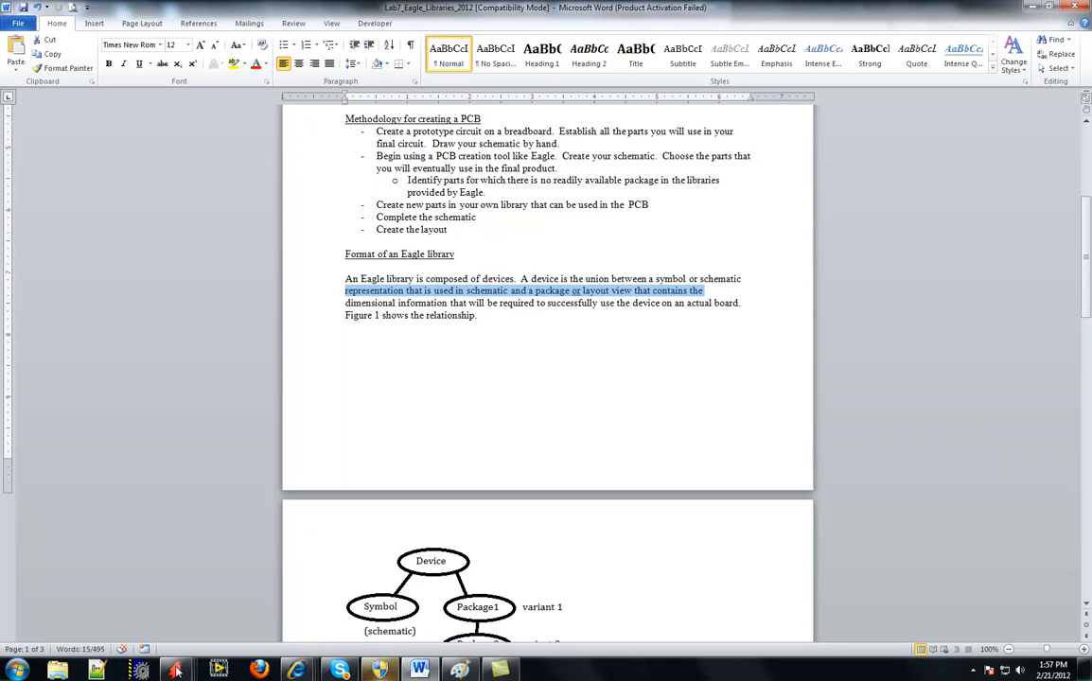
Switch to the EAGLE schematic's ADD dialog, collapse the AT90S1200 device, and show the atmel library's description and device list
mouse_move(175, 670)
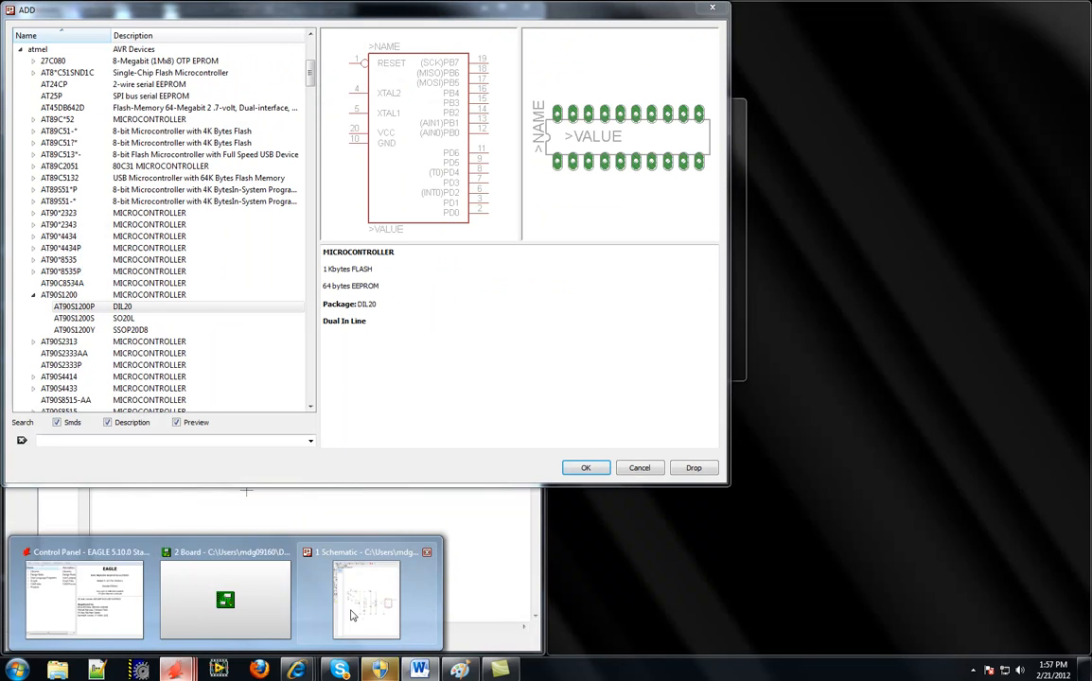
left_click(352, 616)
left_click(33, 294)
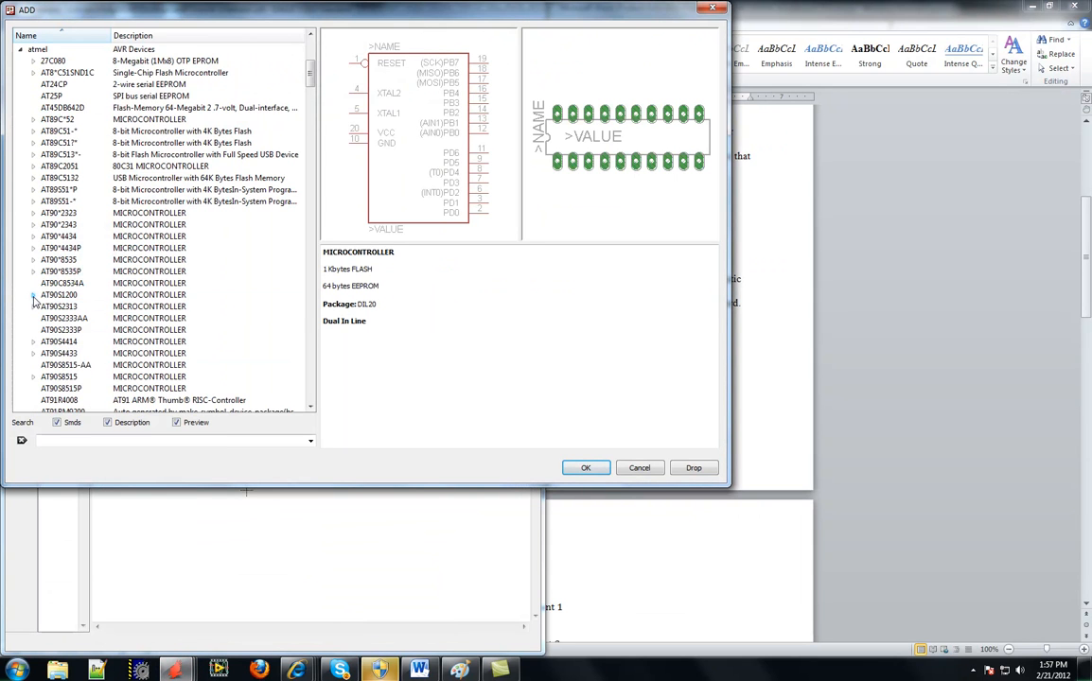
scroll(24, 217, "up", 4)
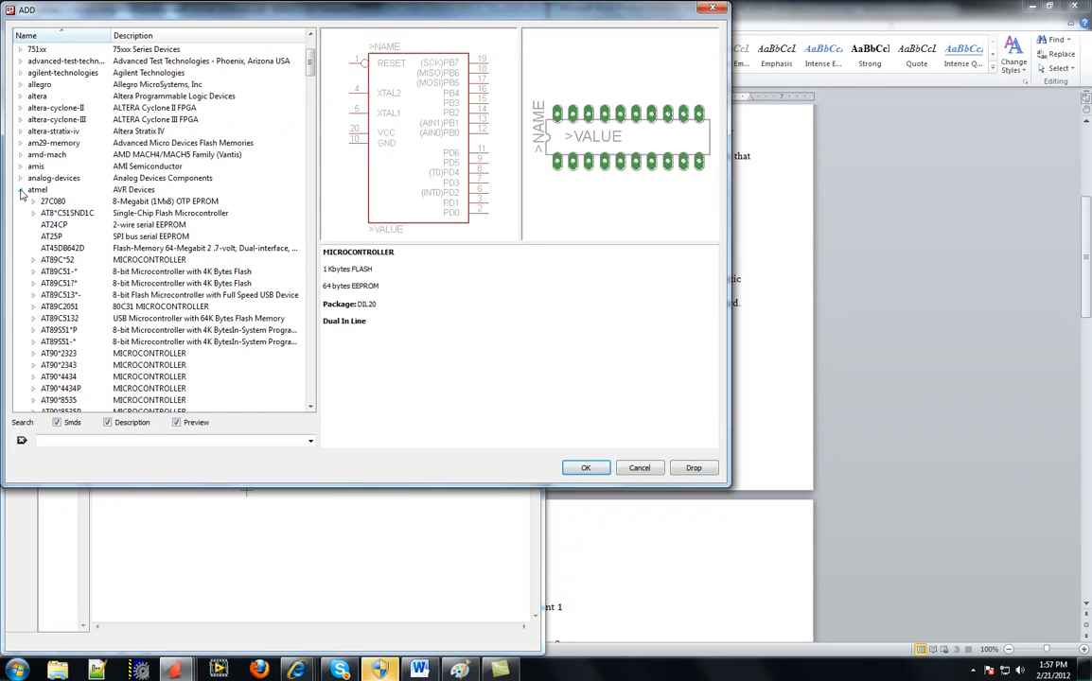
left_click(20, 190)
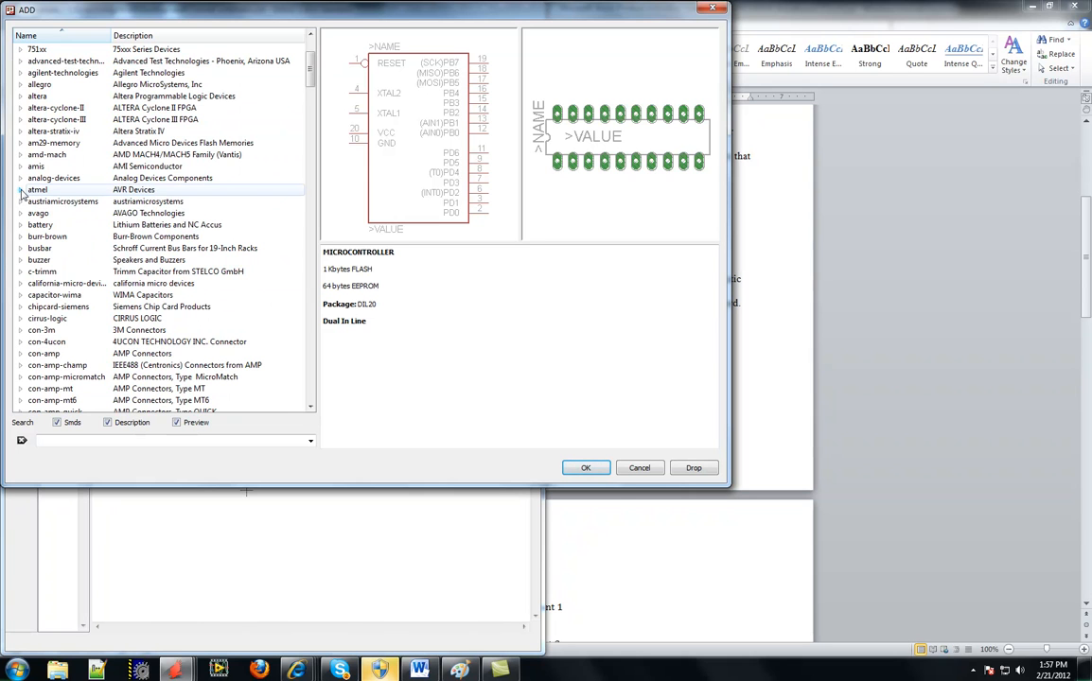
left_click(21, 190)
scroll(35, 189, "up", 2)
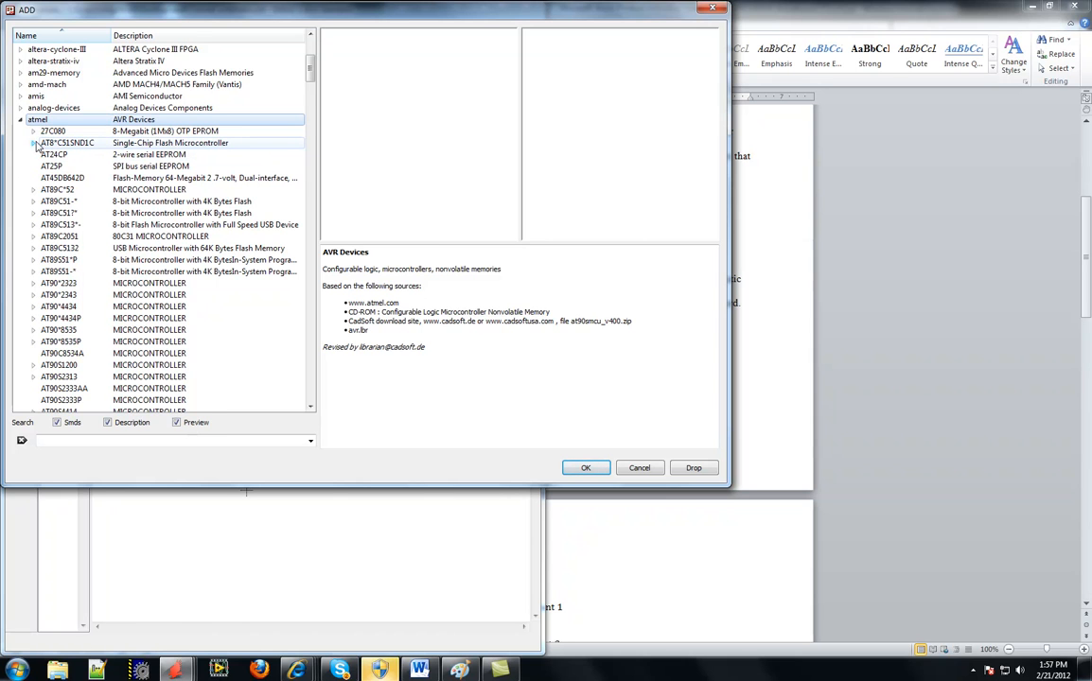
Expand the AT8*C51SND1C microcontroller in the atmel library and preview its AT80C51SND1C and AT89C51SND1C package variants
double_click(38, 143)
left_click(80, 155)
left_click(80, 166)
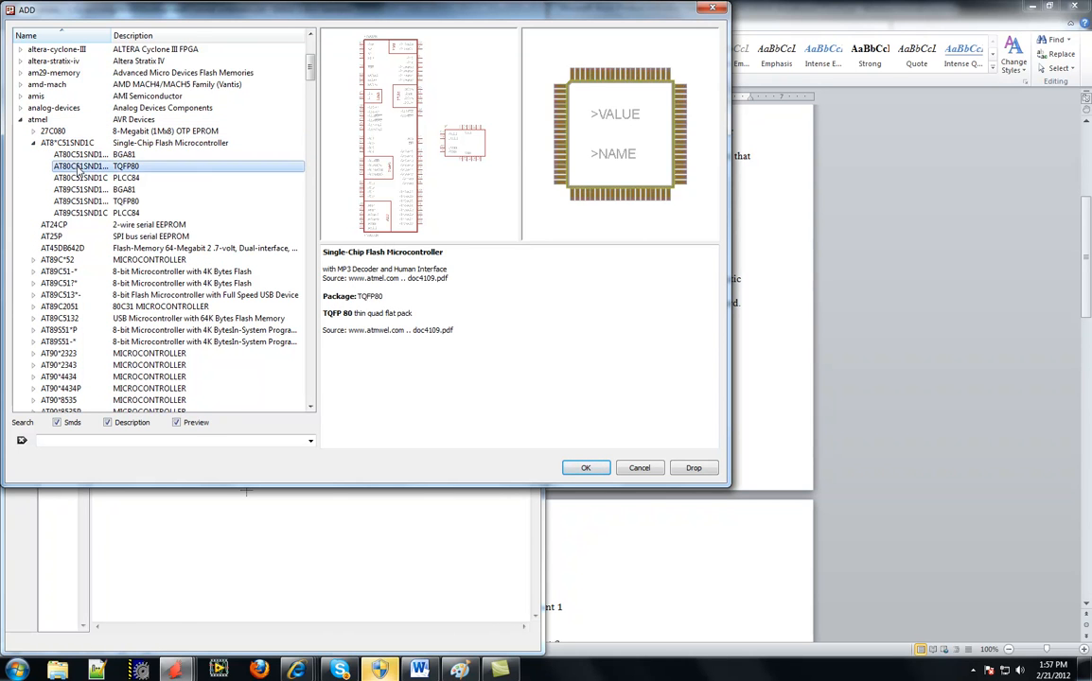
left_click(80, 177)
left_click(81, 189)
left_click(80, 200)
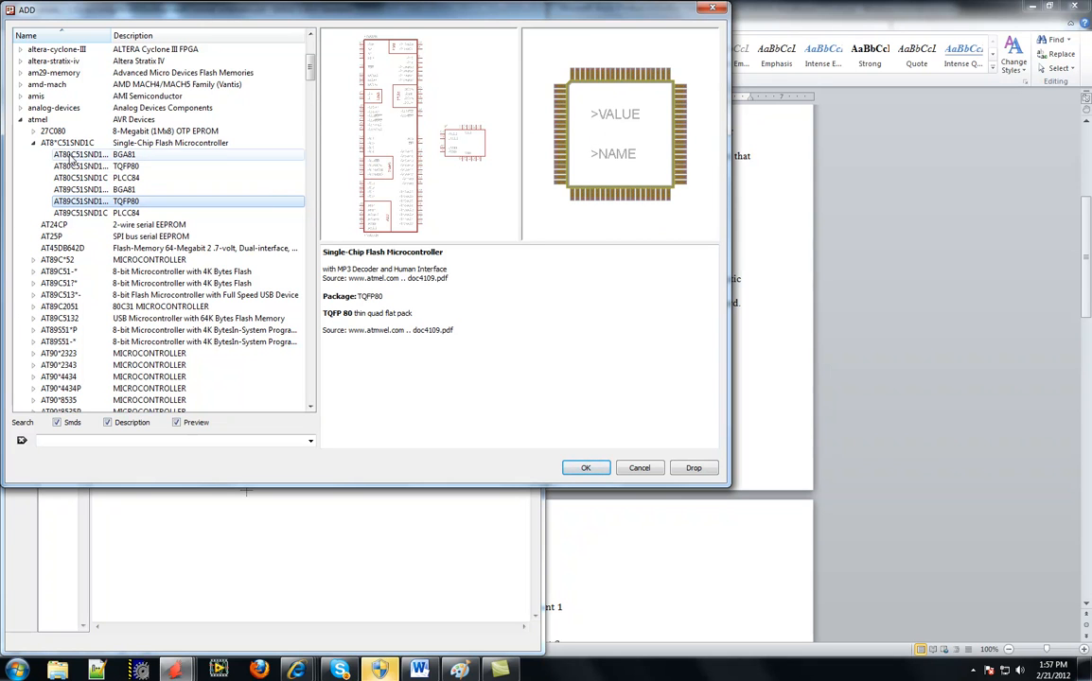
left_click(72, 156)
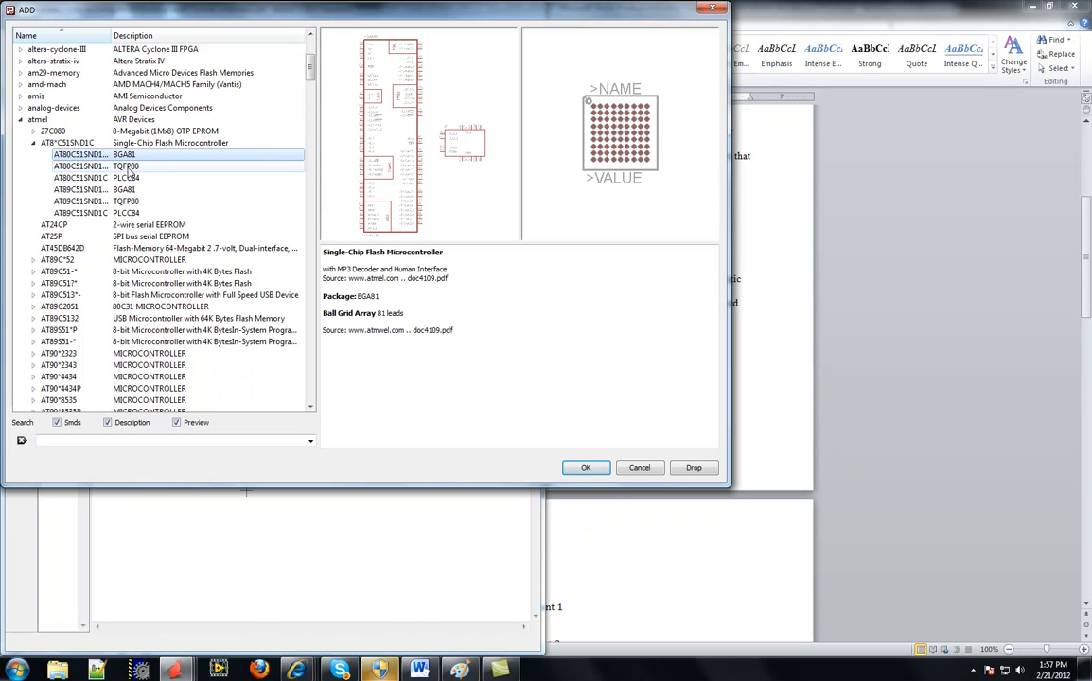
Compare the TQFP80, PLCC84 and BGA81 packages of the AT8*C51SND1C microcontroller, then collapse the device
left_click(123, 166)
left_click(126, 177)
left_click(130, 190)
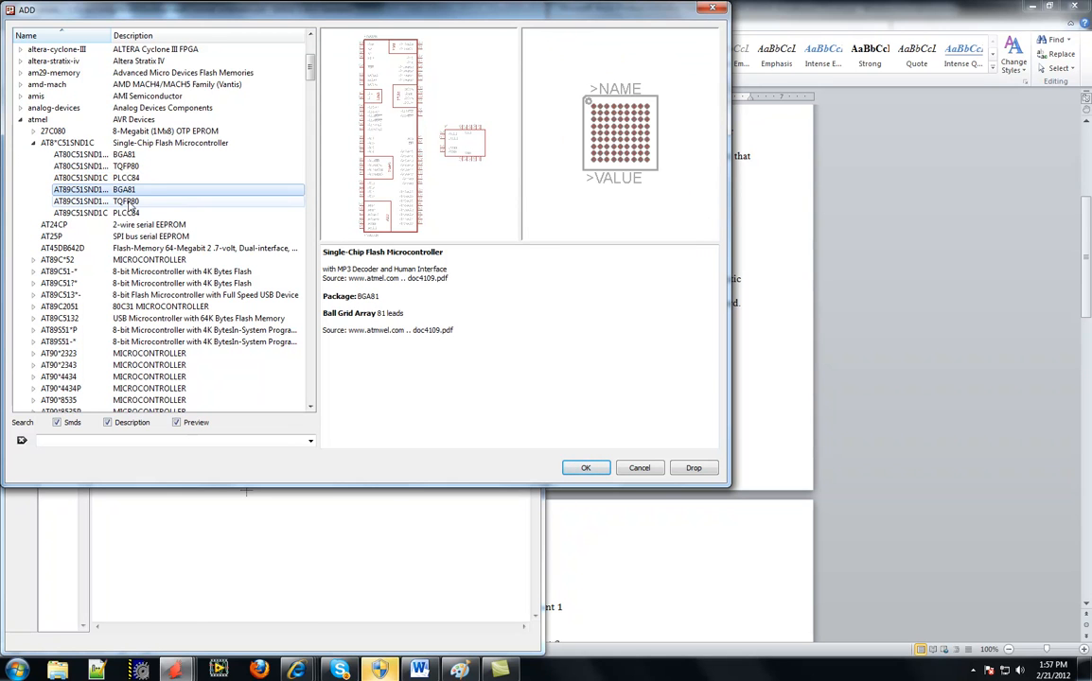
left_click(126, 202)
left_click(126, 213)
left_click(126, 201)
left_click(126, 190)
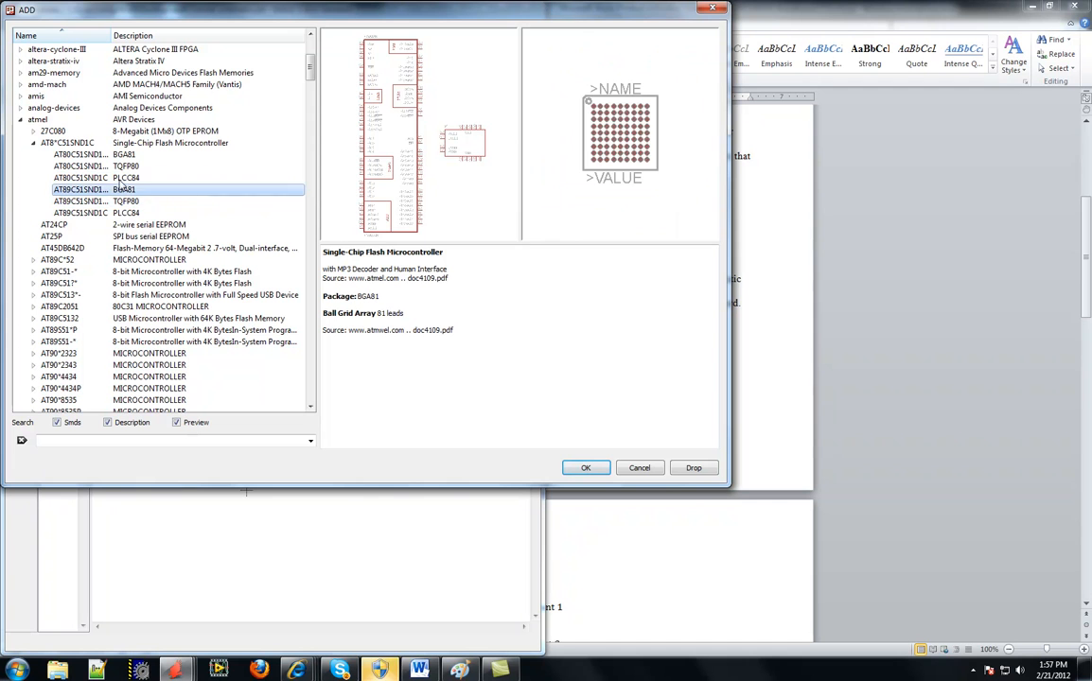
left_click(33, 143)
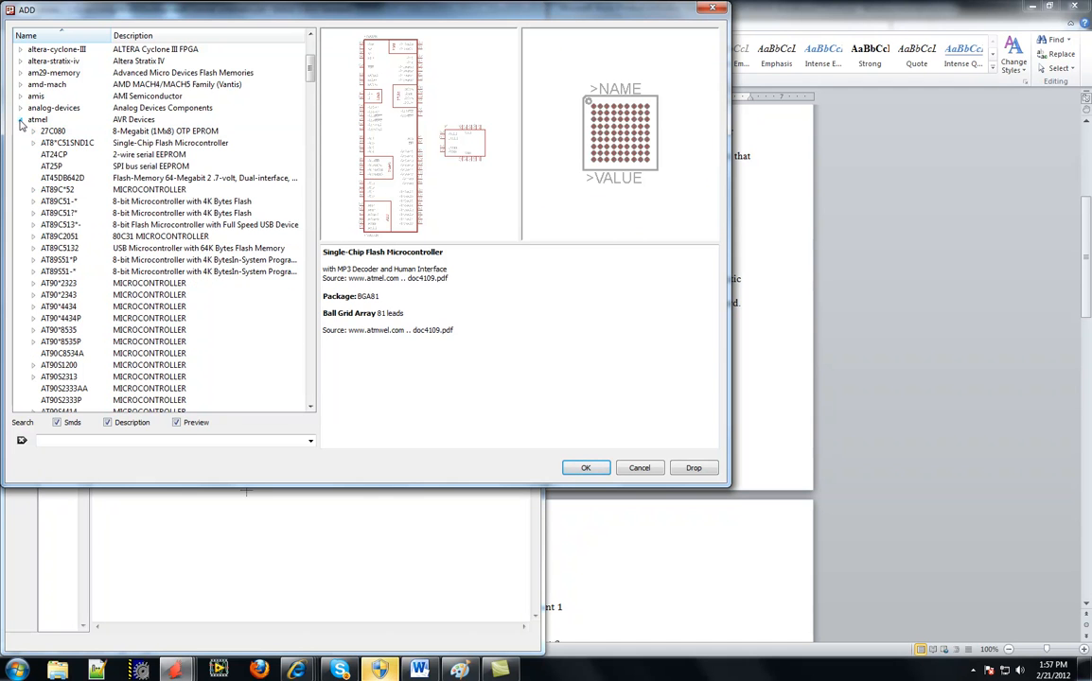
Collapse the atmel library and expand the American-symbol resistor R-US_ in the rcl library
left_click(20, 119)
left_click_drag(310, 71, 307, 322)
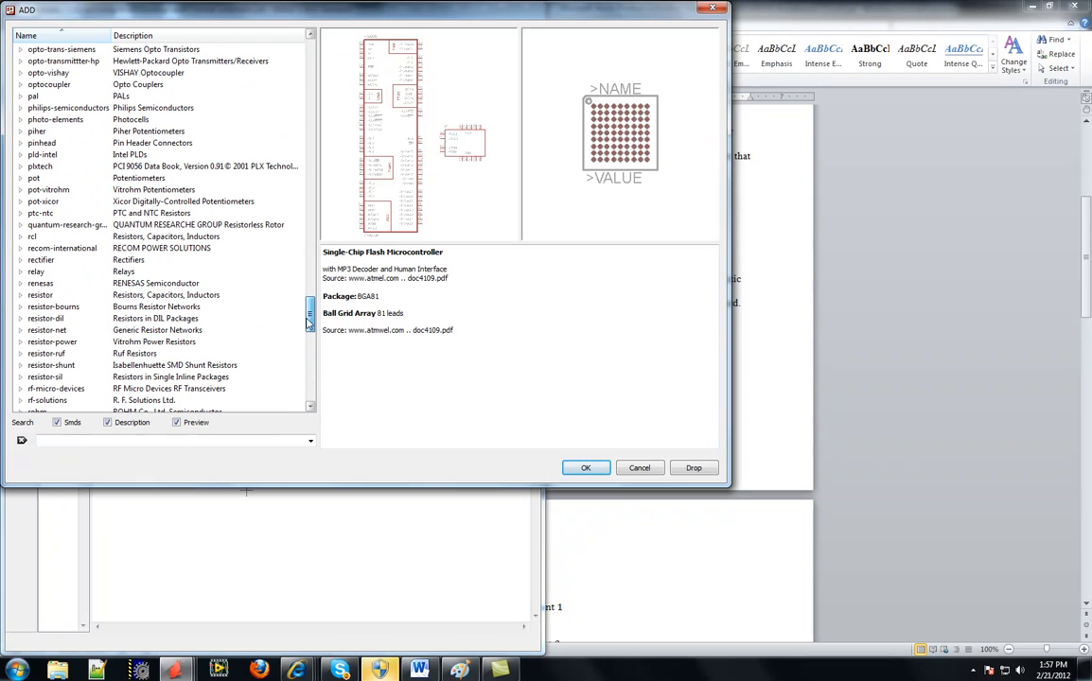
left_click(24, 238)
scroll(57, 269, "down", 2)
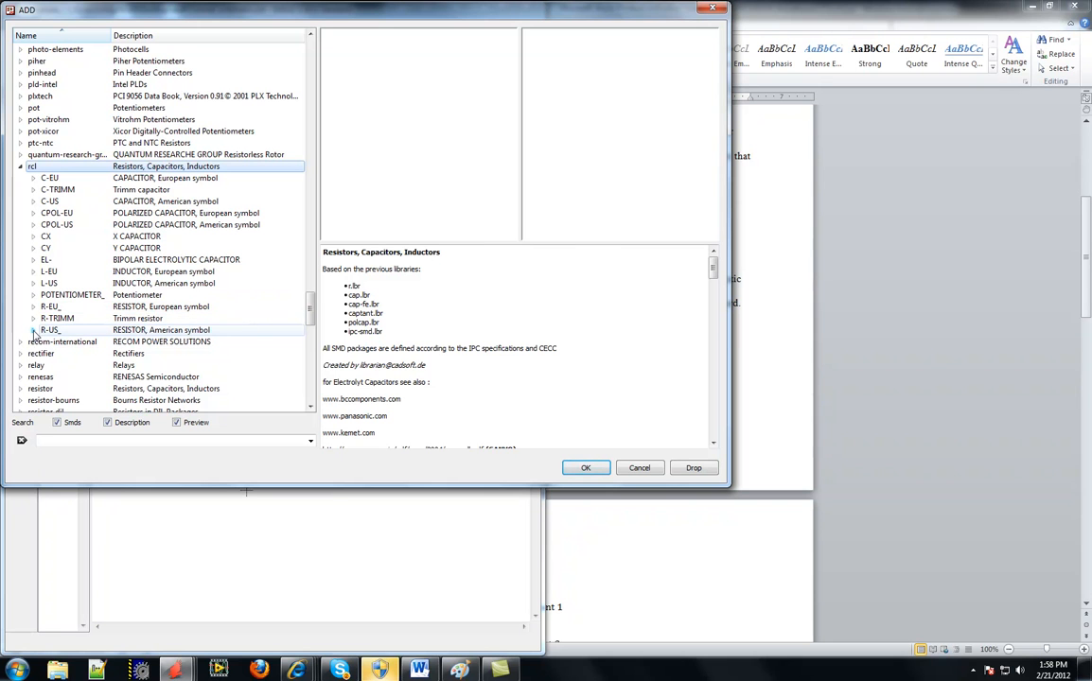
left_click(35, 331)
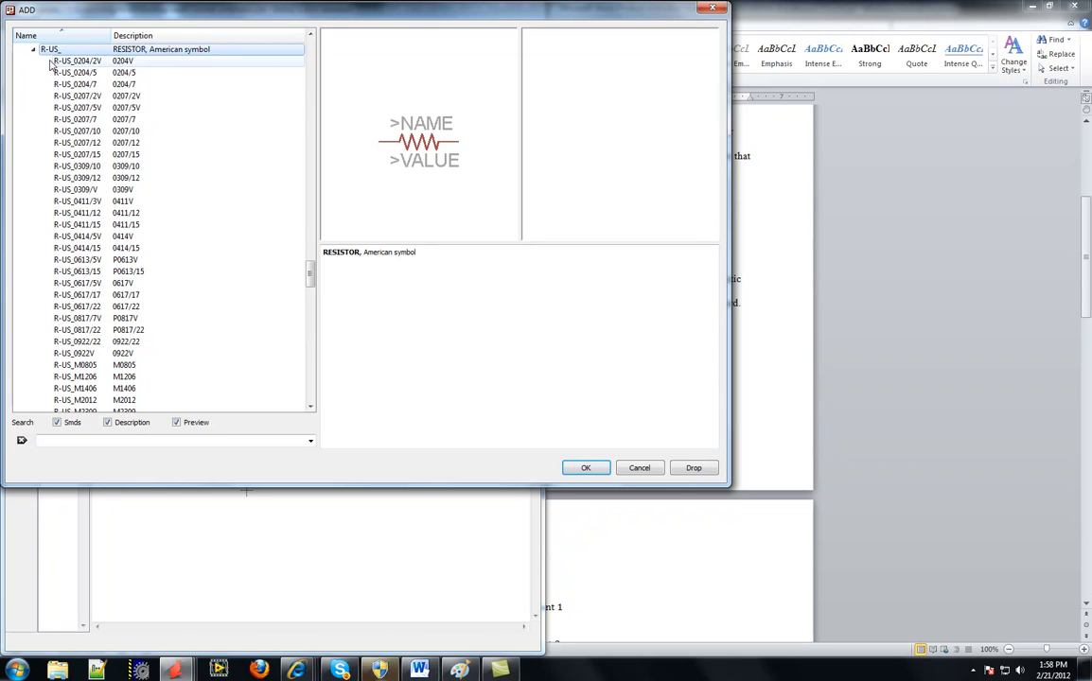
Compare the European R-EU_ resistor symbol with the American R-US_ symbol and its 0204/2V variant in the rcl library
scroll(55, 59, "up", 5)
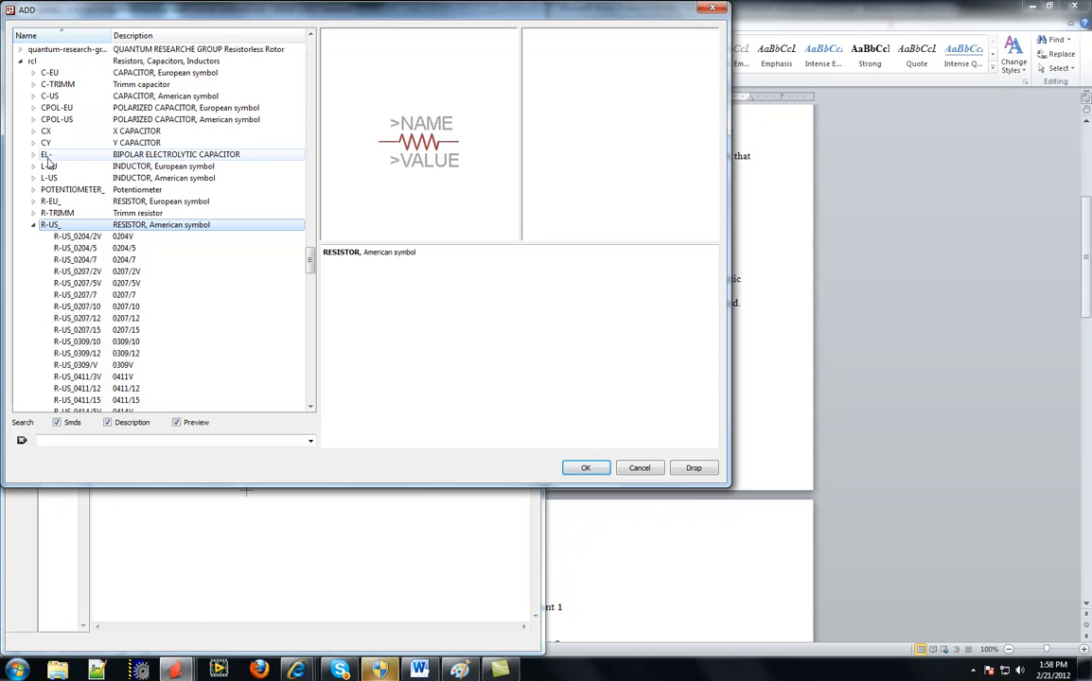
left_click(34, 204)
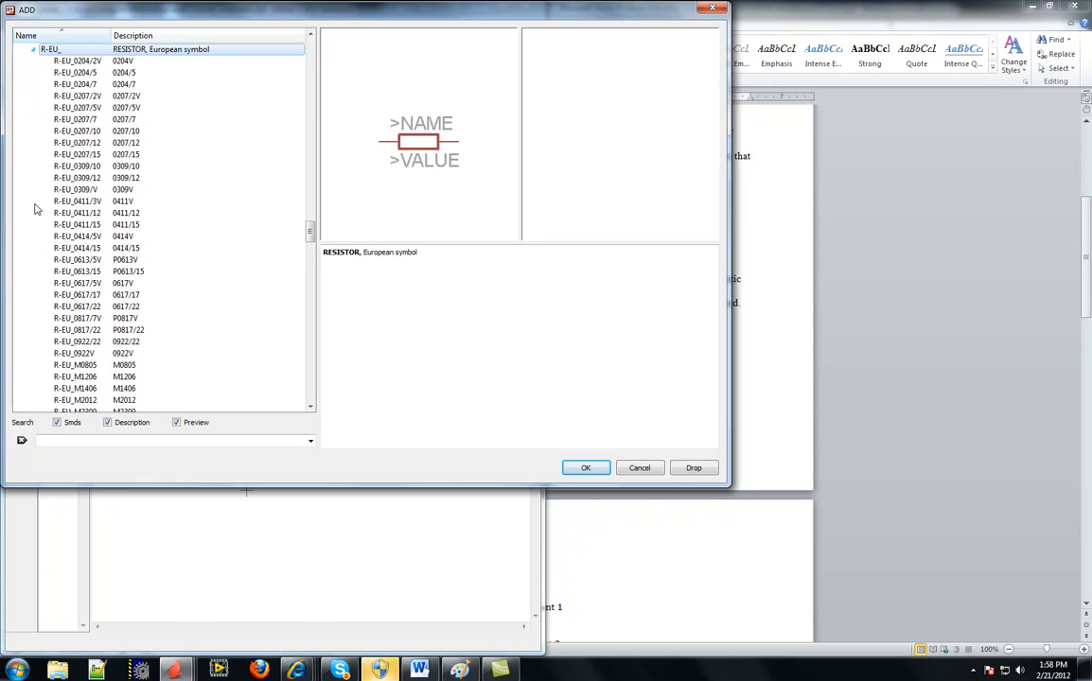
left_click(33, 48)
left_click(68, 84)
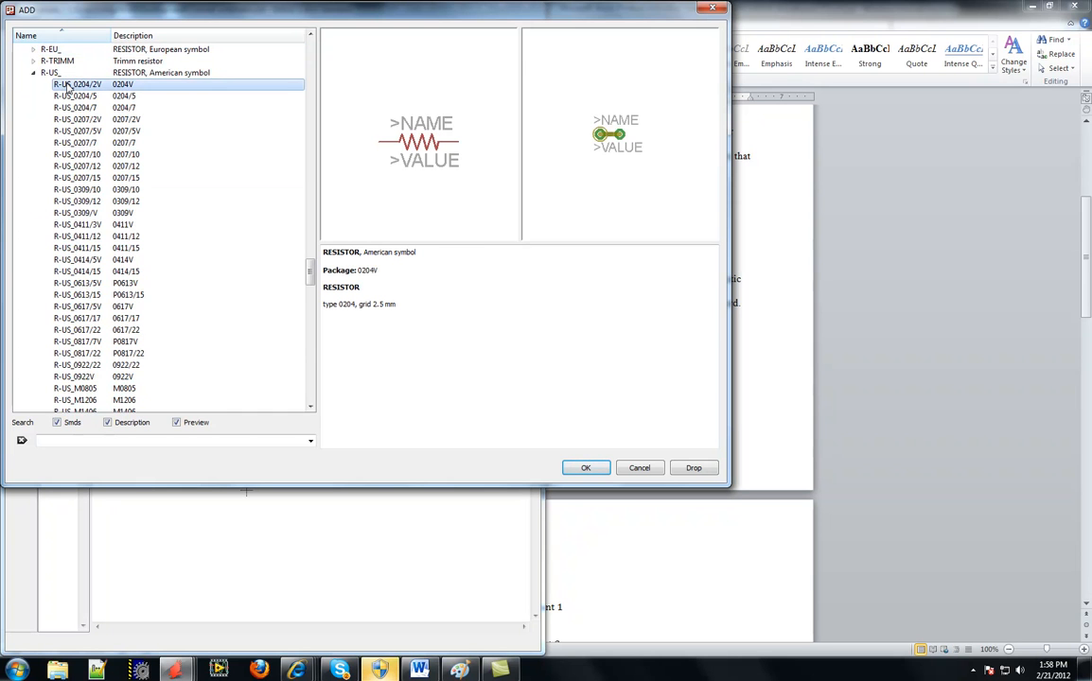
left_click(33, 72)
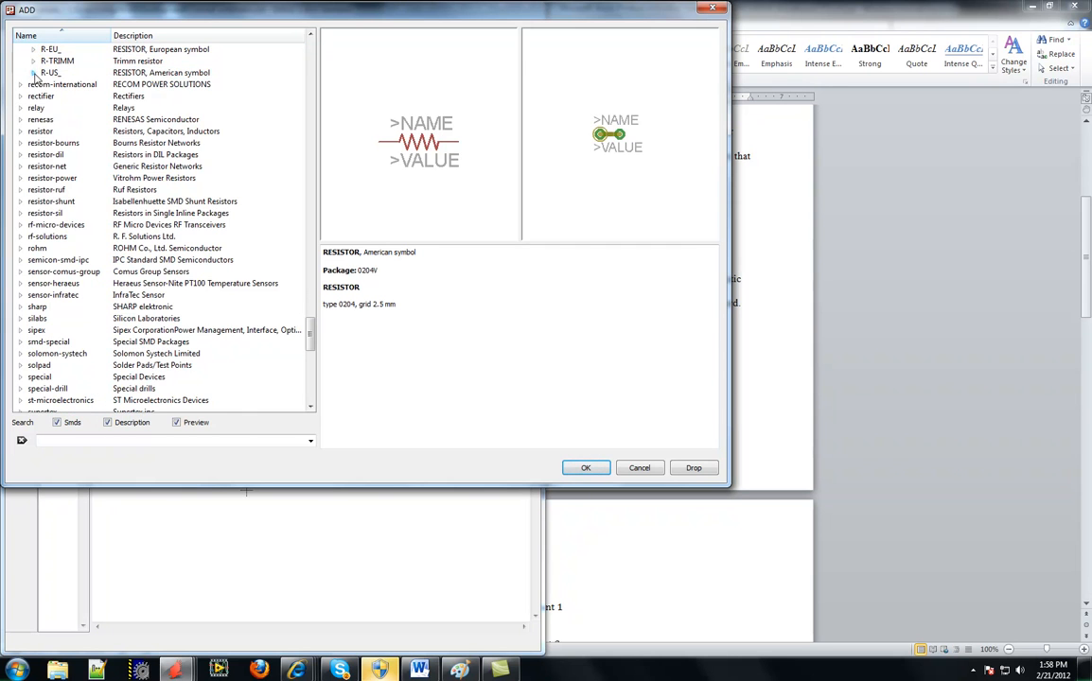
left_click(35, 73)
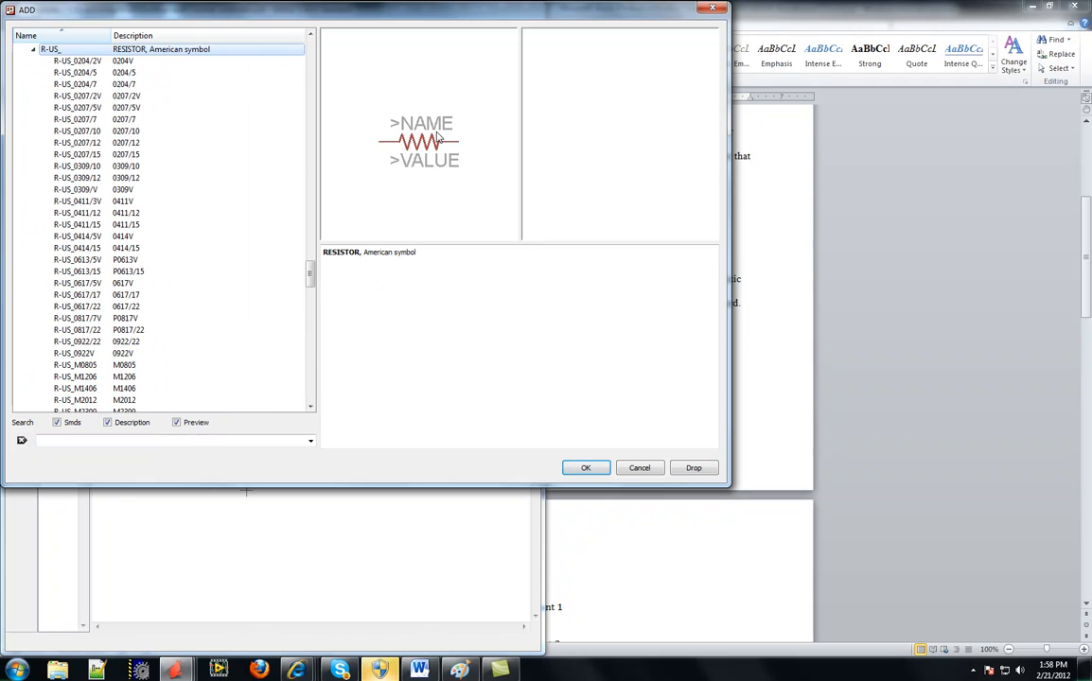
Preview the R-US_ resistor's 0204/2V, 0204/5, 0204/7 and 0207/7 package variants
left_click(66, 60)
left_click(77, 74)
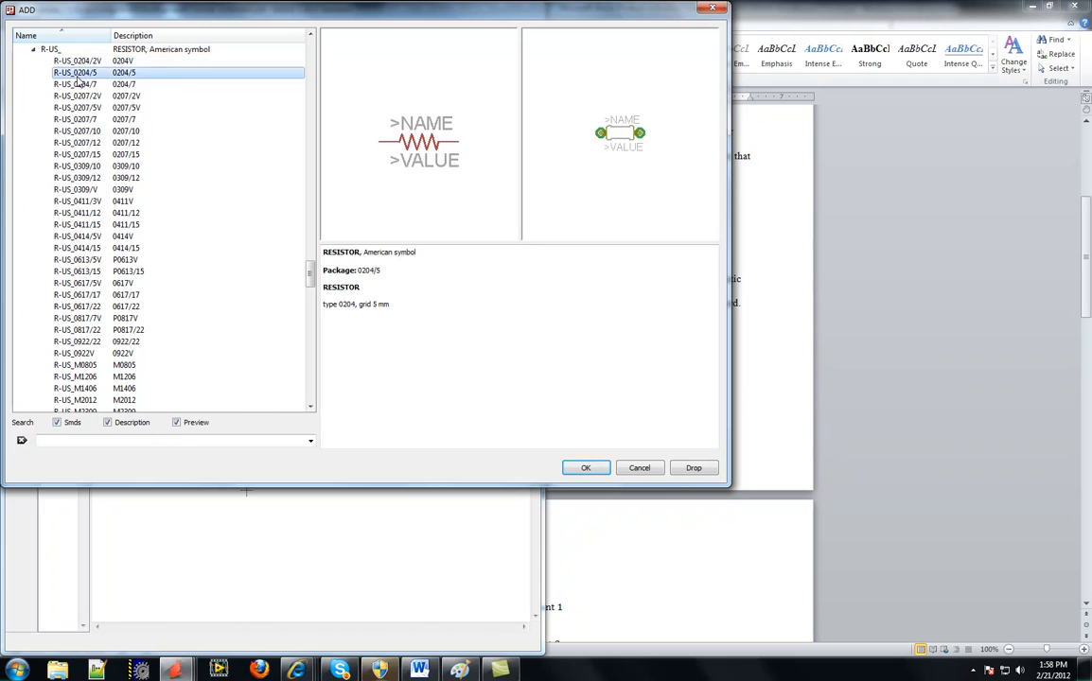
left_click(75, 85)
left_click(104, 119)
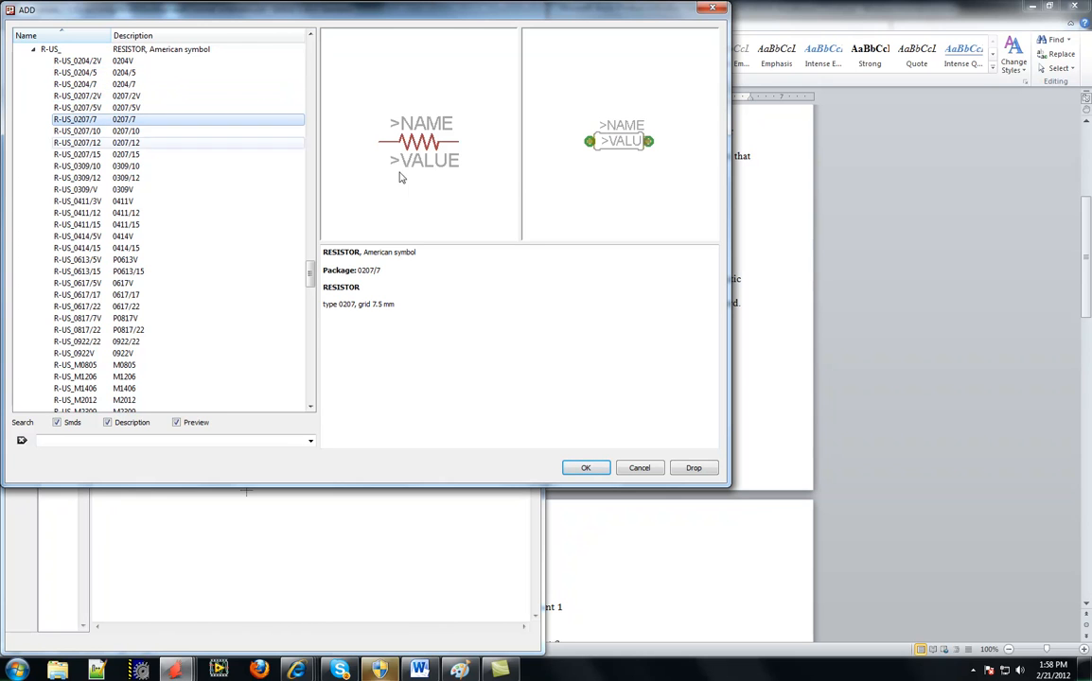
Compare the lead spacing of the R-US_ resistor's 0207/10, 0207/12 and 0207/15 package variants
left_click(134, 131)
left_click(139, 142)
left_click(138, 133)
left_click(139, 142)
left_click(139, 132)
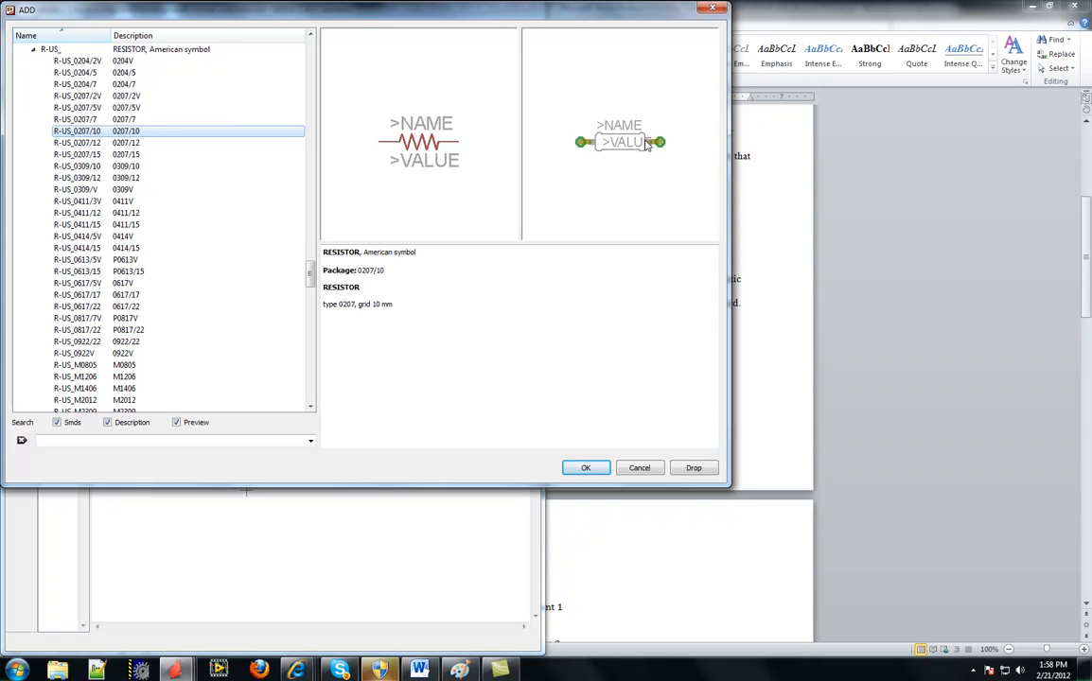
left_click(151, 142)
left_click(184, 155)
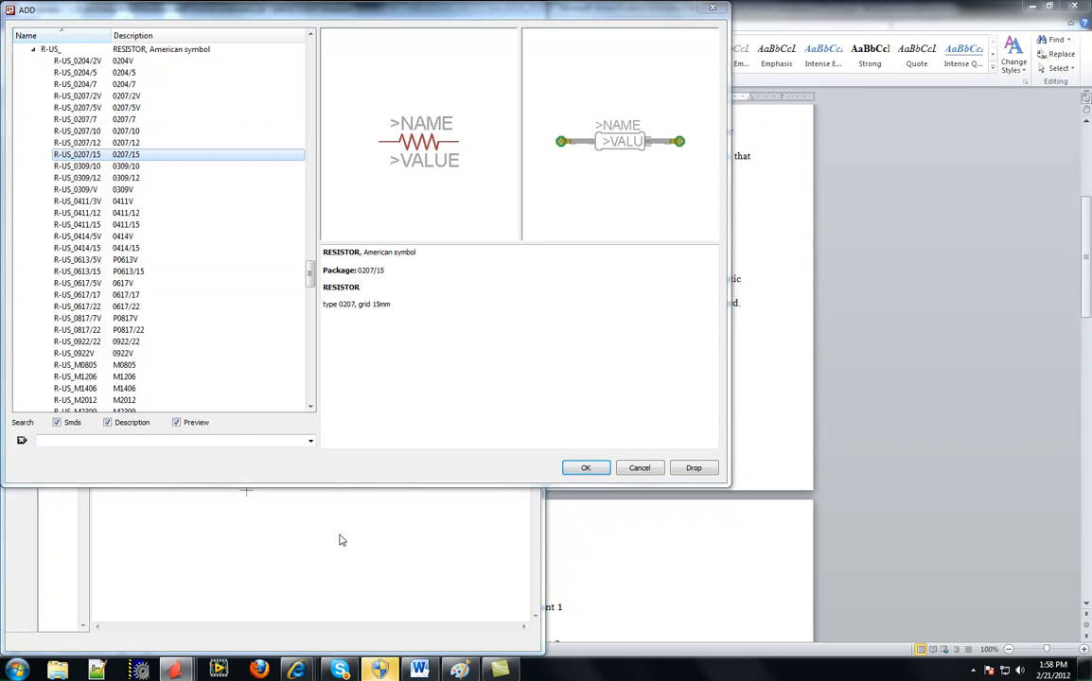
Return to the Word lab handout and examine the Figure 1 diagram relating a device to its symbol and package variants
key("alt+Tab")
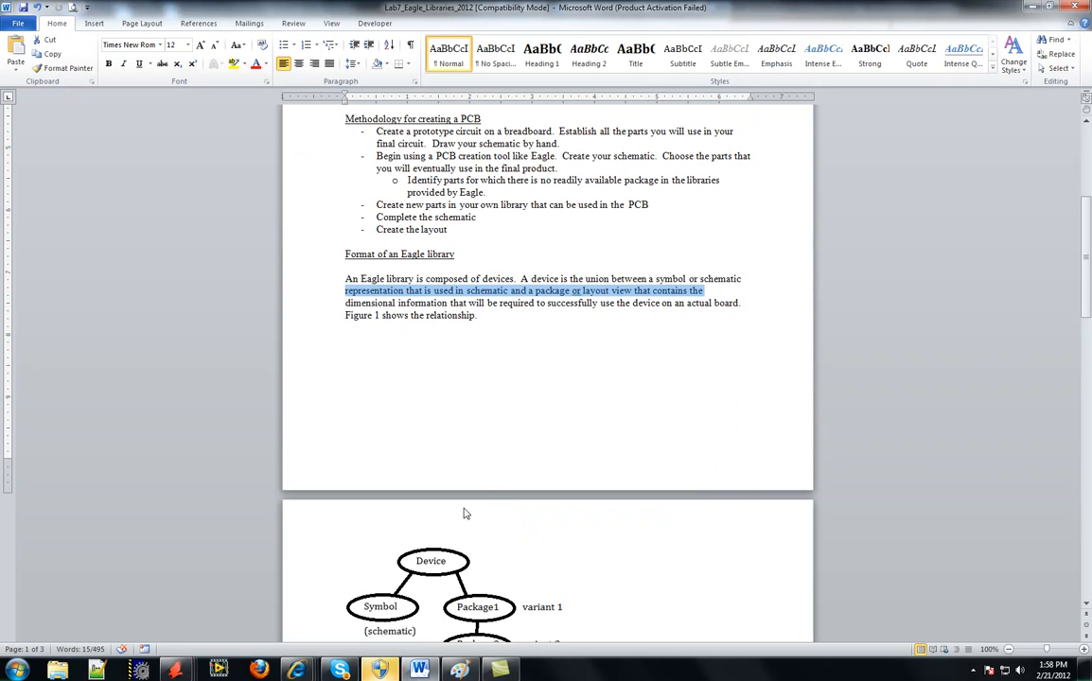
scroll(464, 506, "down", 1)
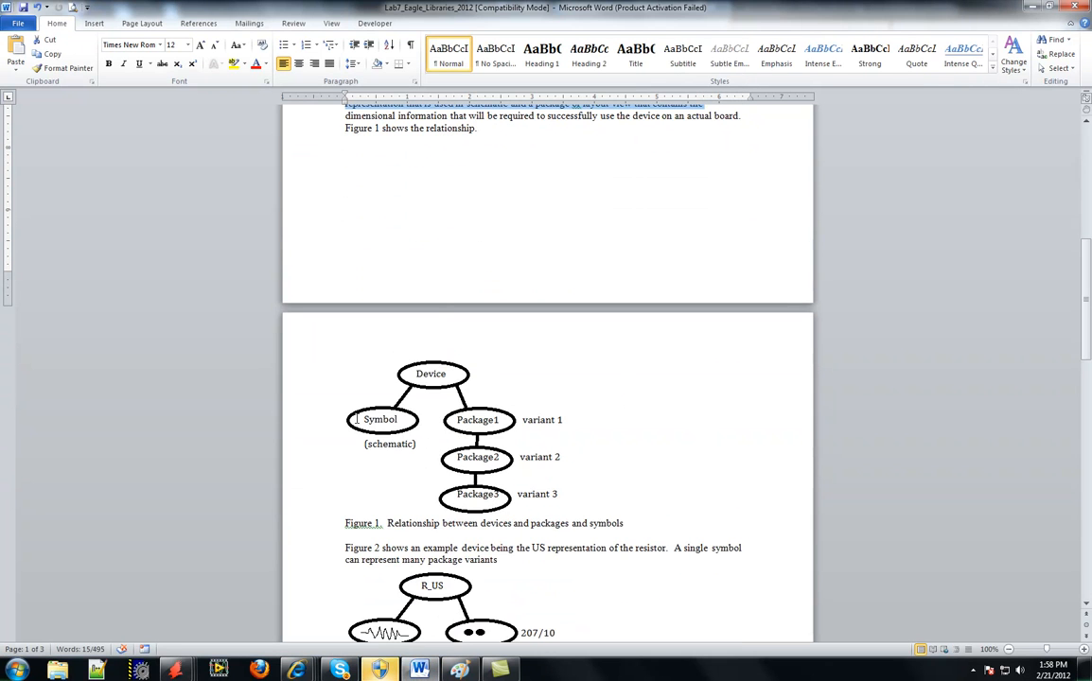
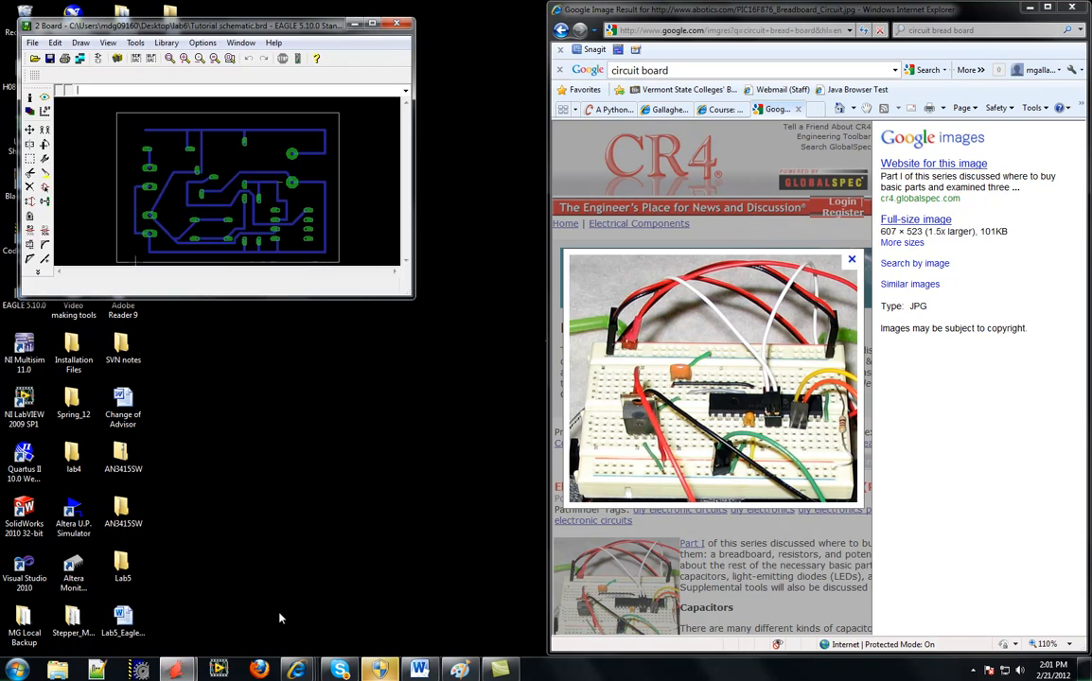
Switch to the EAGLE Control Panel and create a new library
left_click(178, 648)
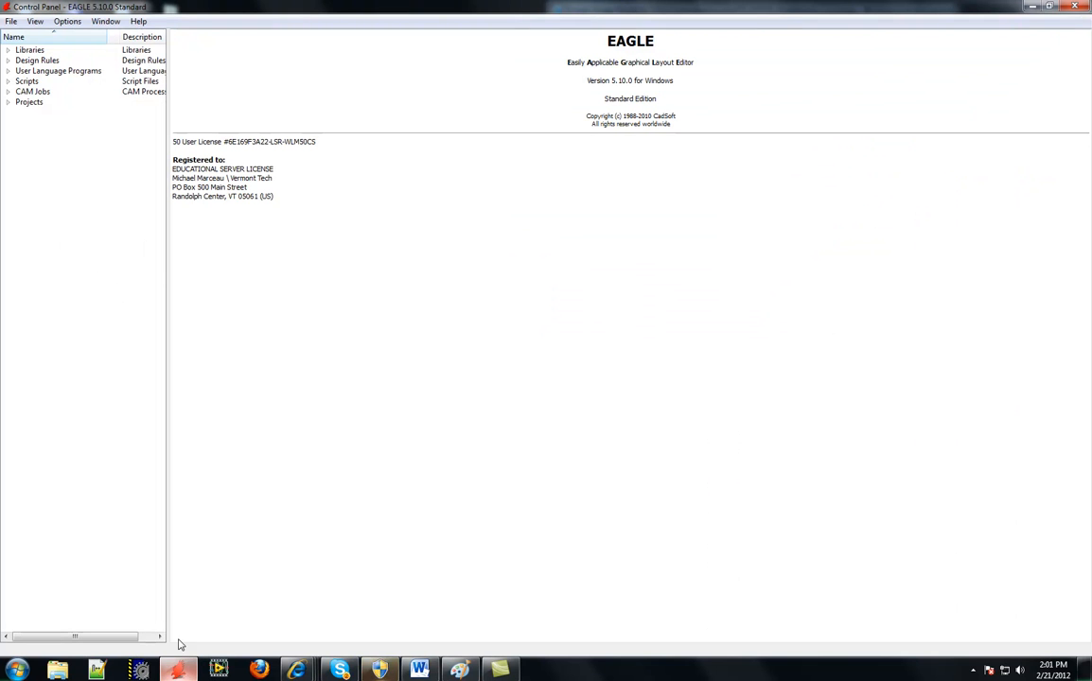
left_click(12, 23)
mouse_move(32, 38)
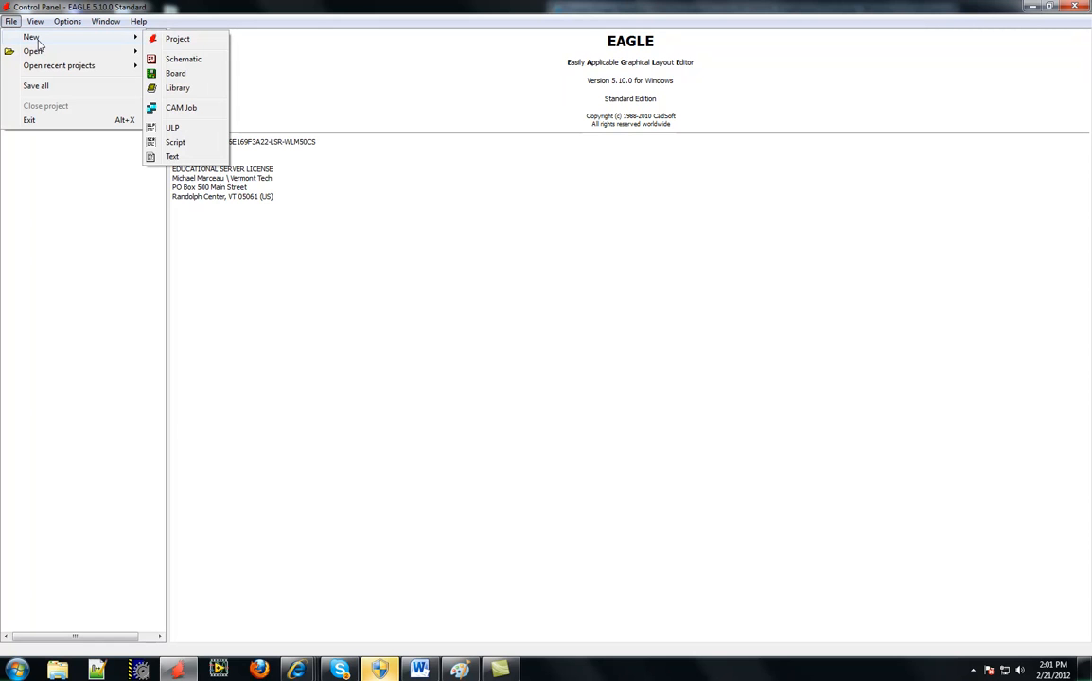
left_click(177, 88)
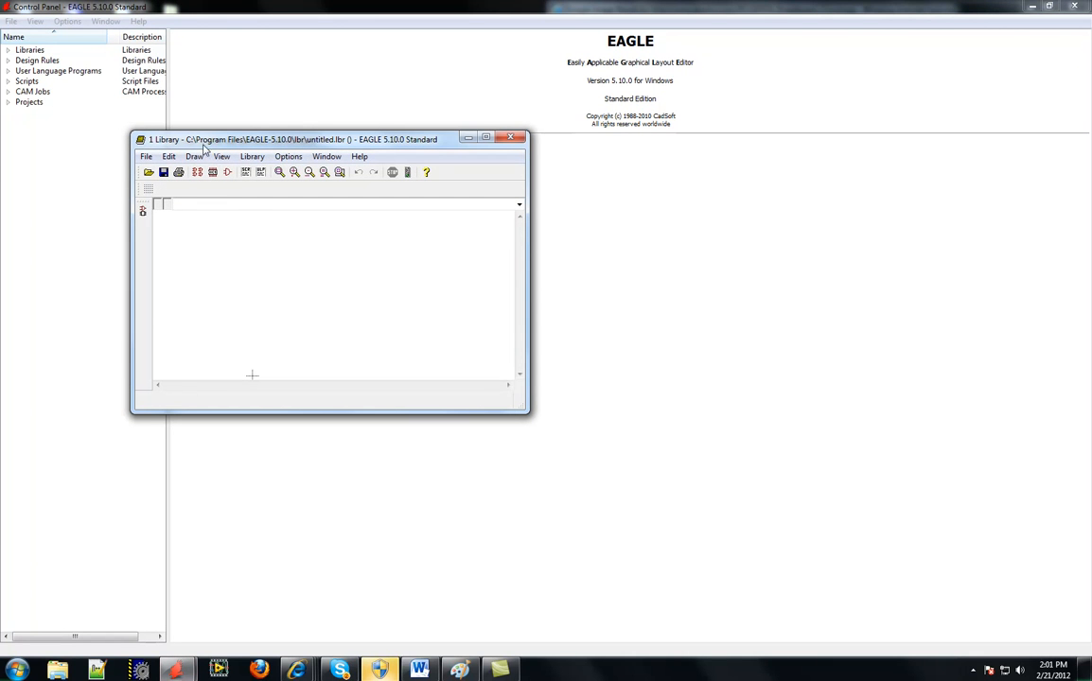
Save the new library as My_new_lib in the Lab 7 folder on the Desktop and maximize its window
left_click(148, 157)
left_click(133, 236)
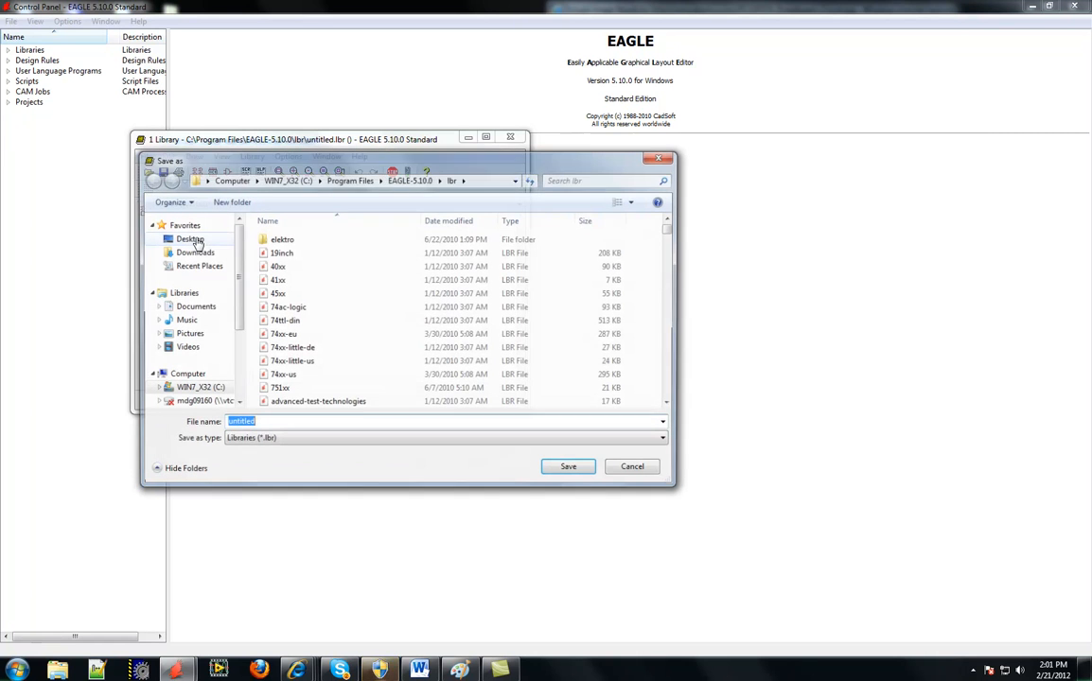
left_click(201, 239)
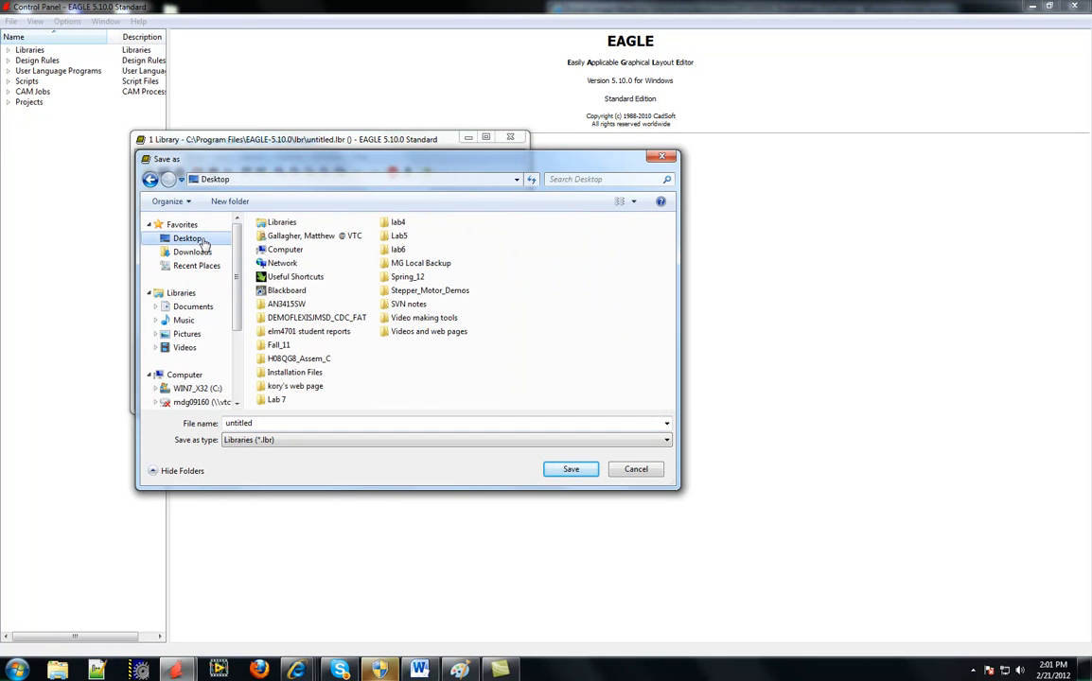
double_click(282, 400)
double_click(260, 423)
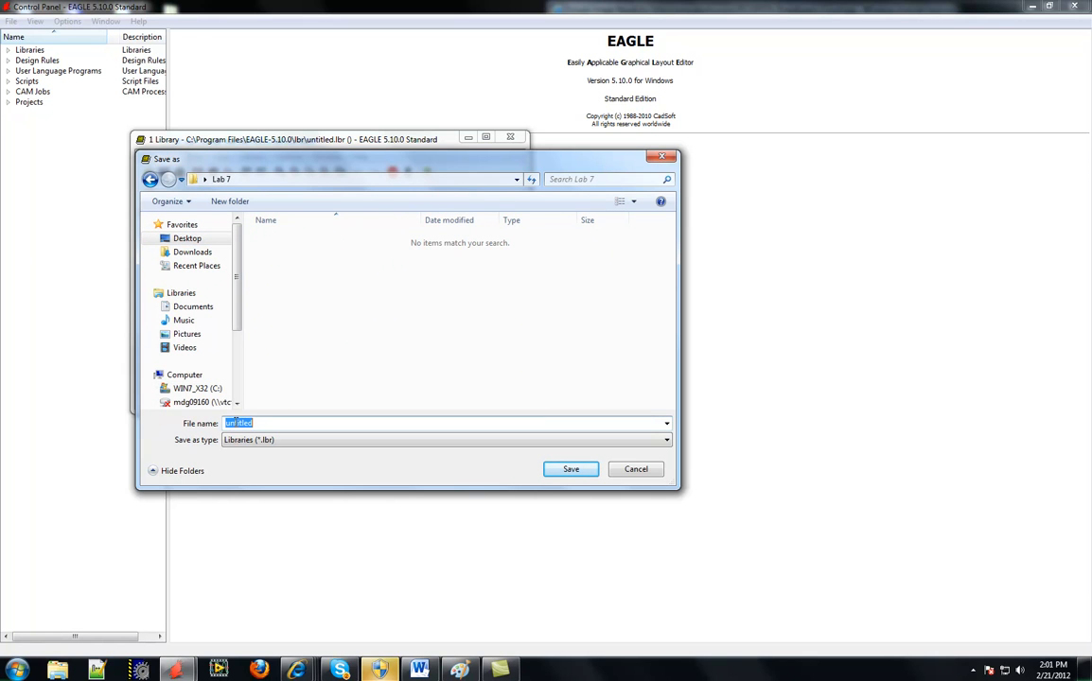
type("My_new_lib")
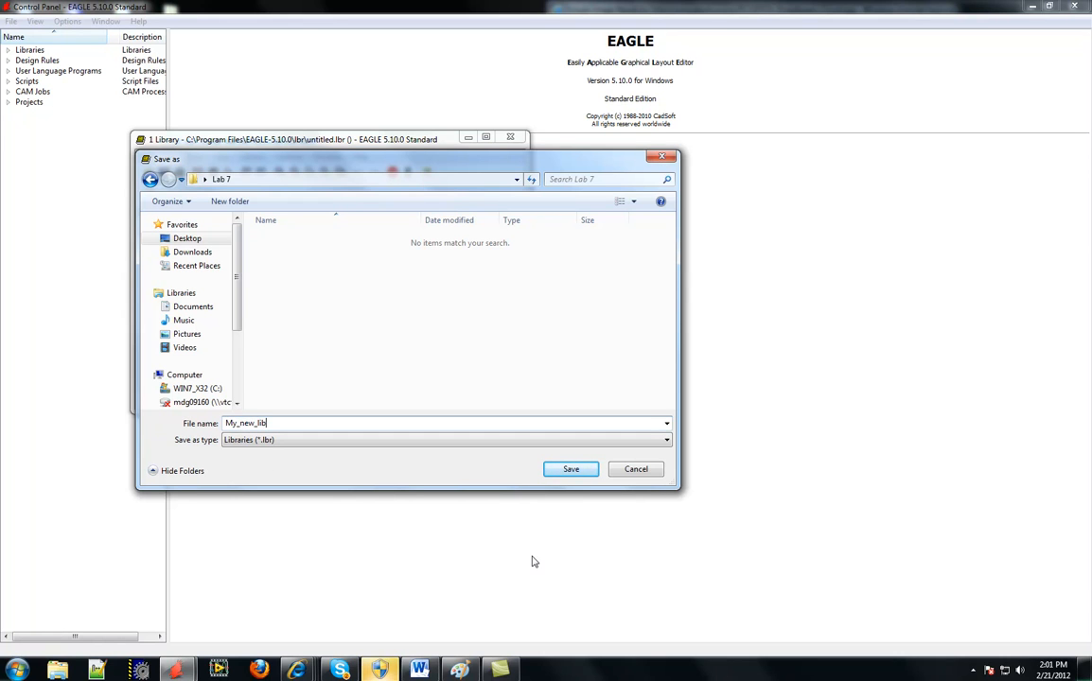
left_click(571, 470)
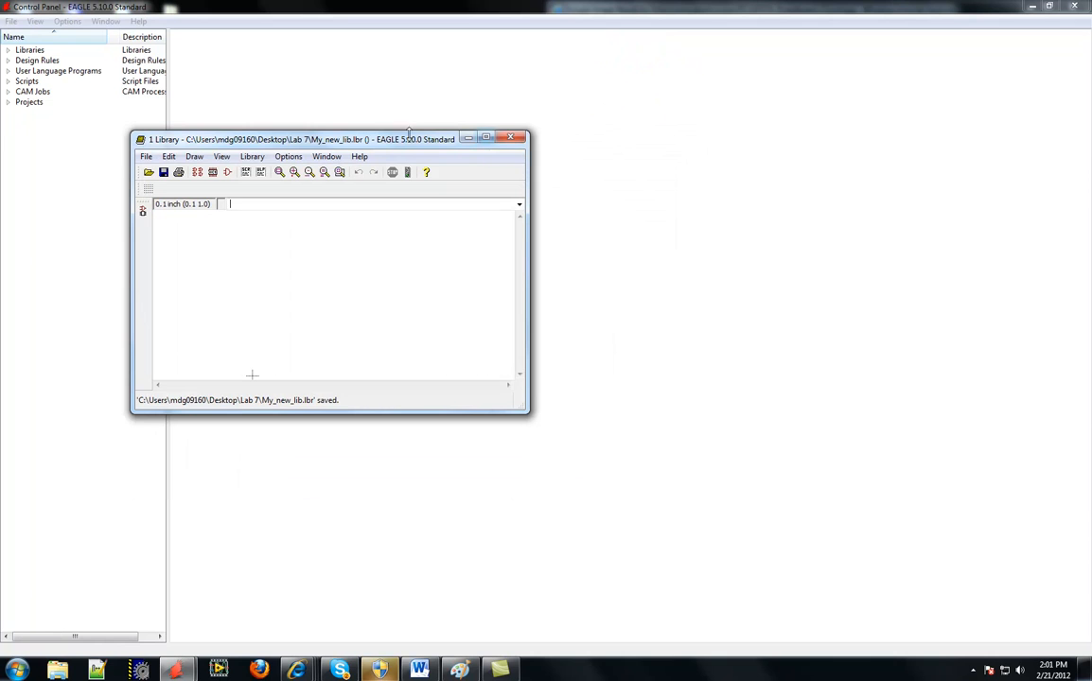
left_click(486, 138)
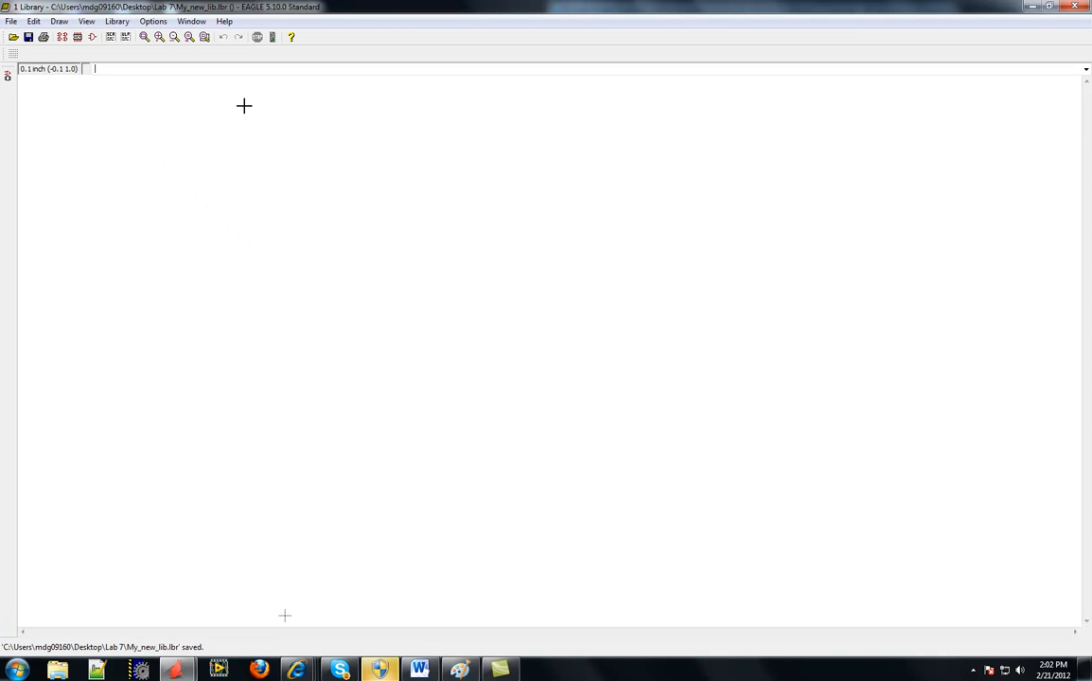
Create a new symbol named HAIRPIN_RESISTOR in the library
left_click(118, 22)
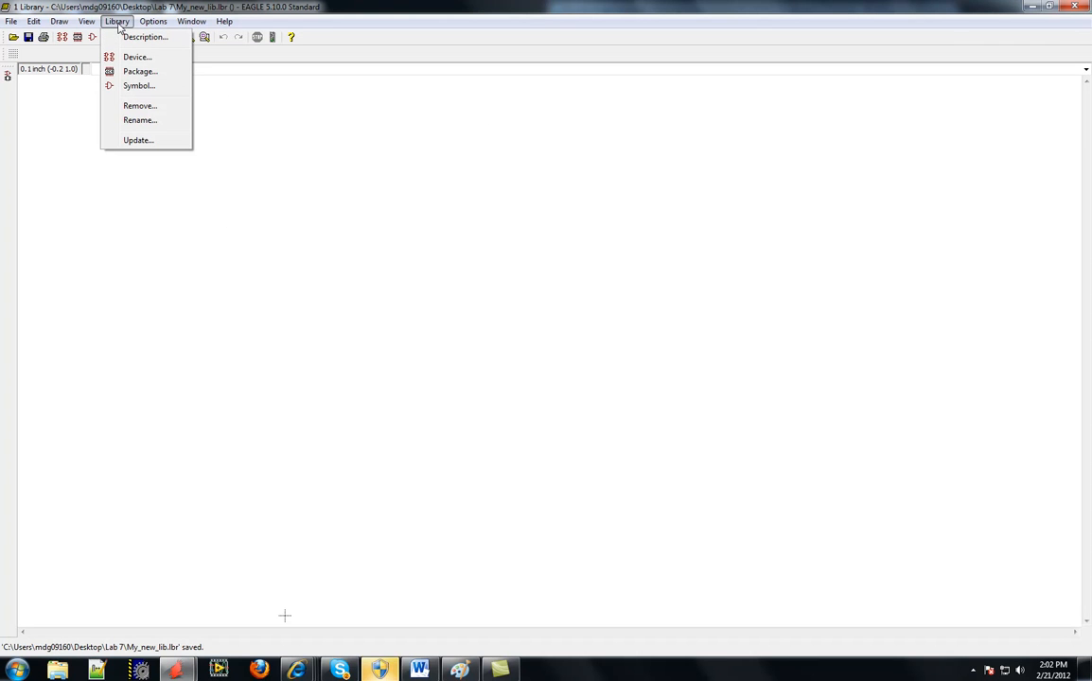
left_click(140, 86)
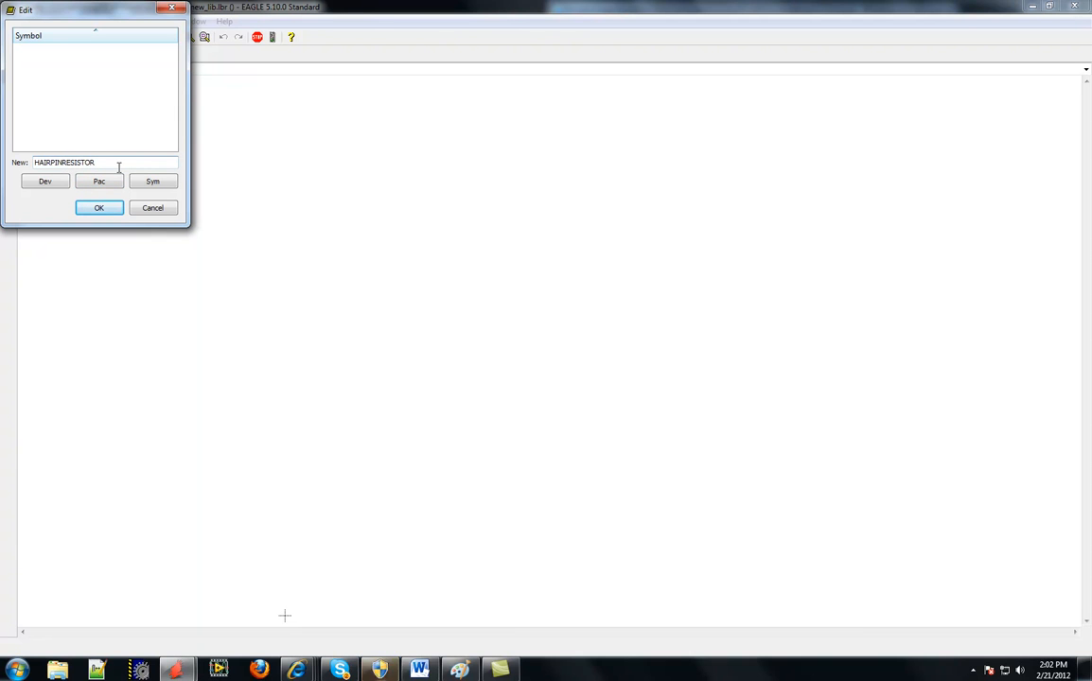
type("_")
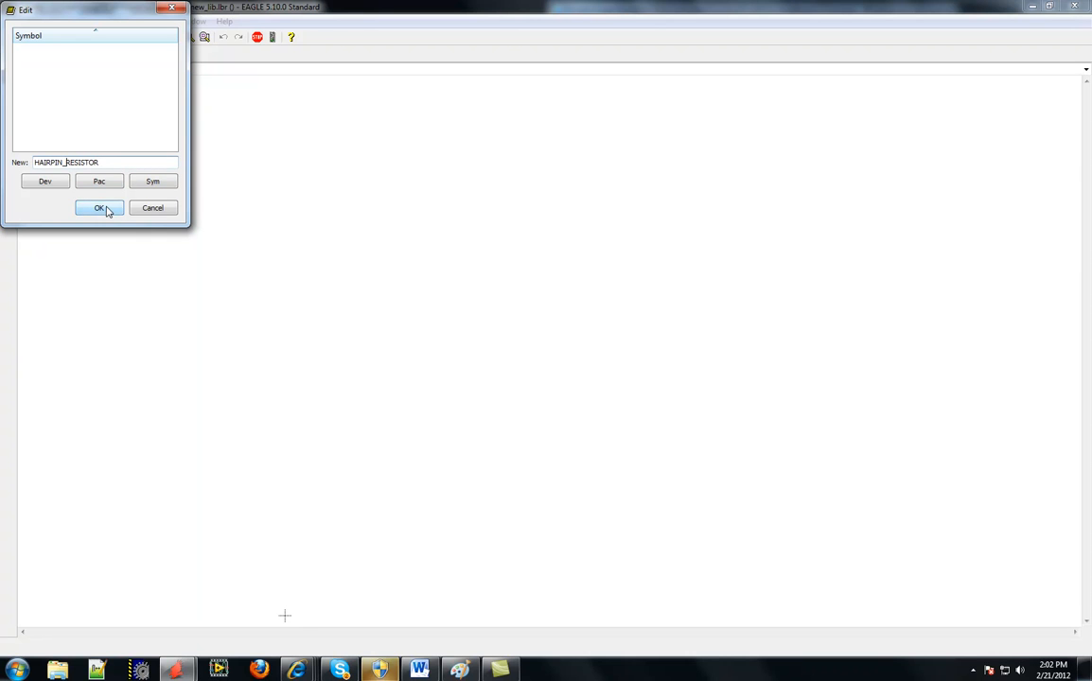
left_click(101, 208)
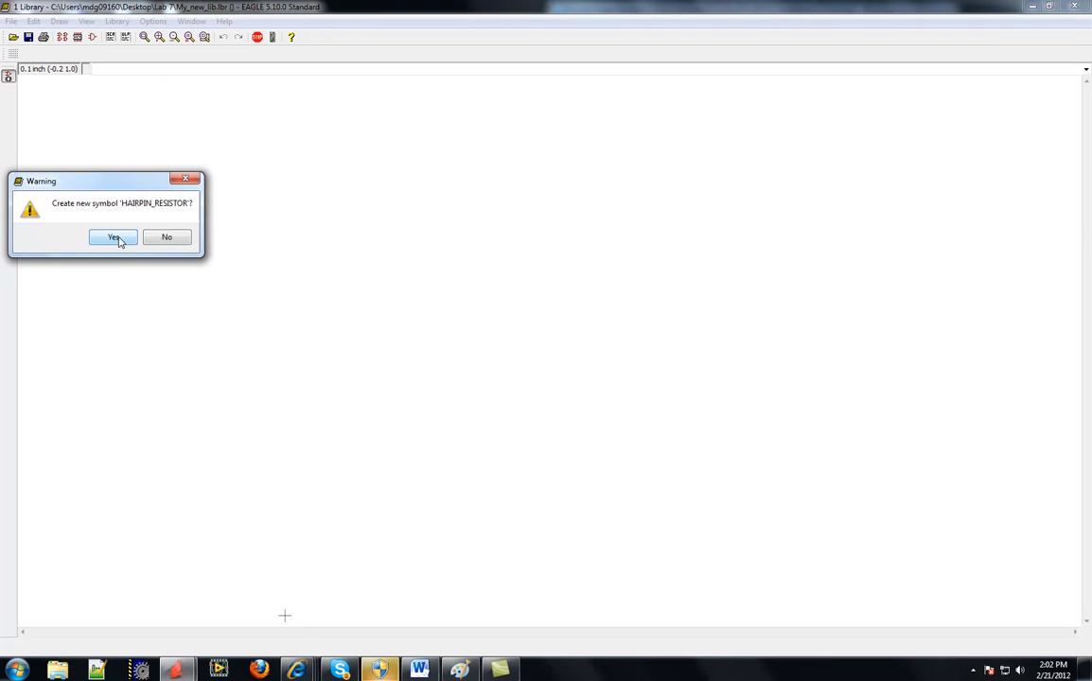
left_click(115, 238)
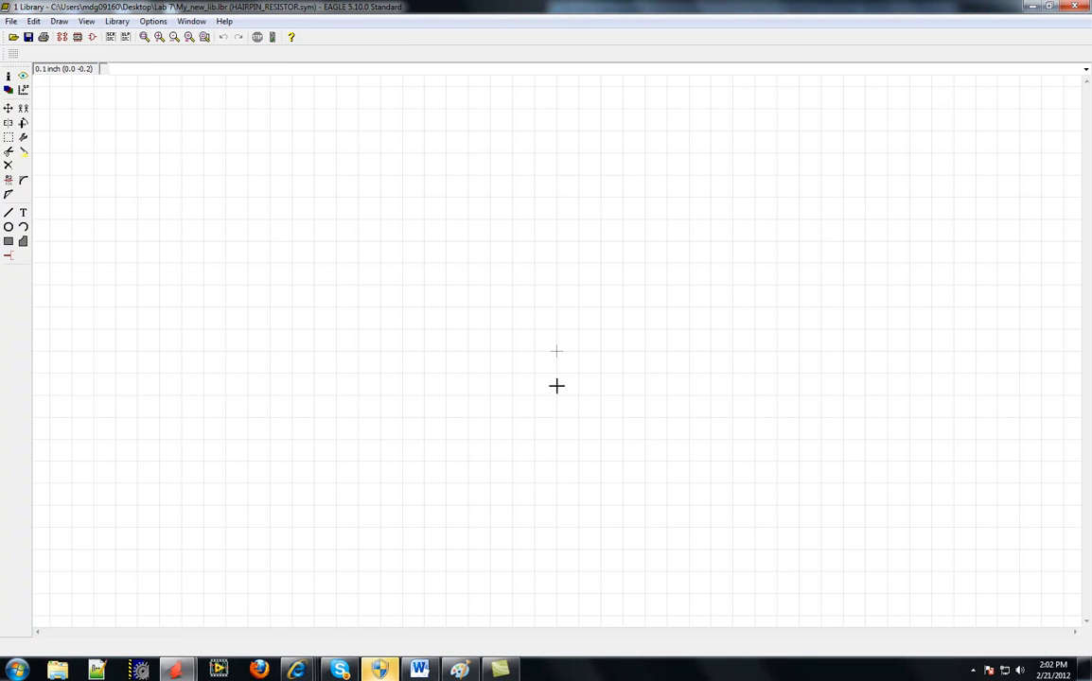
Draw the resistor's left lead as a 0.2 inch horizontal wire on layer 94 Symbols, from (-0.6 0) to (-0.4 0)
left_click(9, 214)
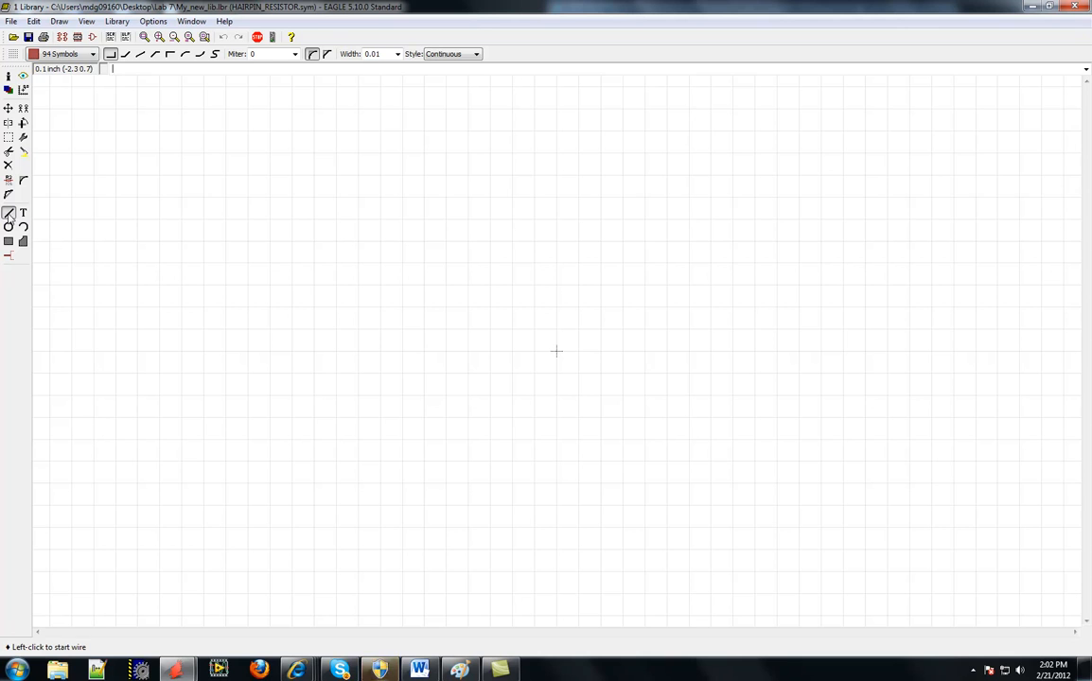
left_click(94, 55)
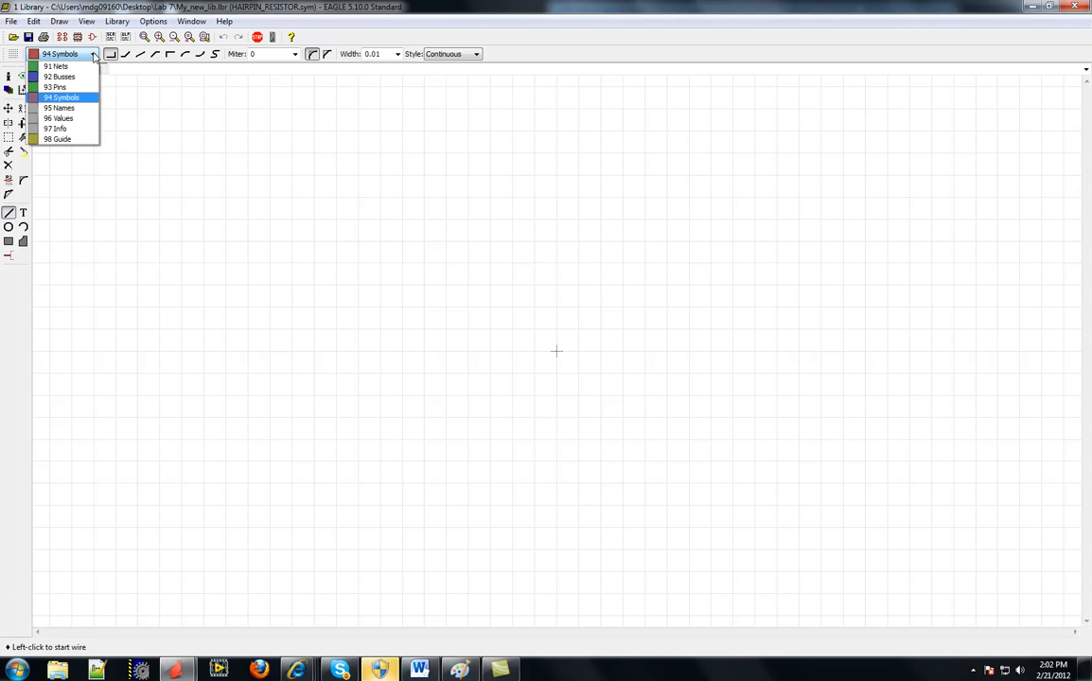
left_click(60, 97)
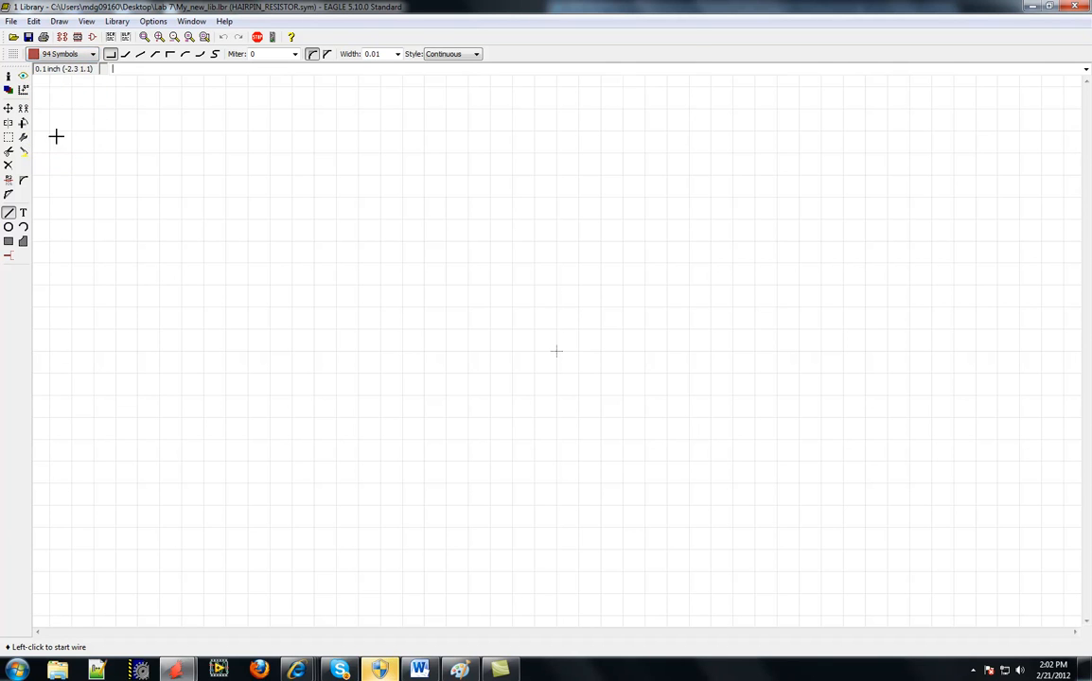
left_click(11, 213)
left_click(423, 351)
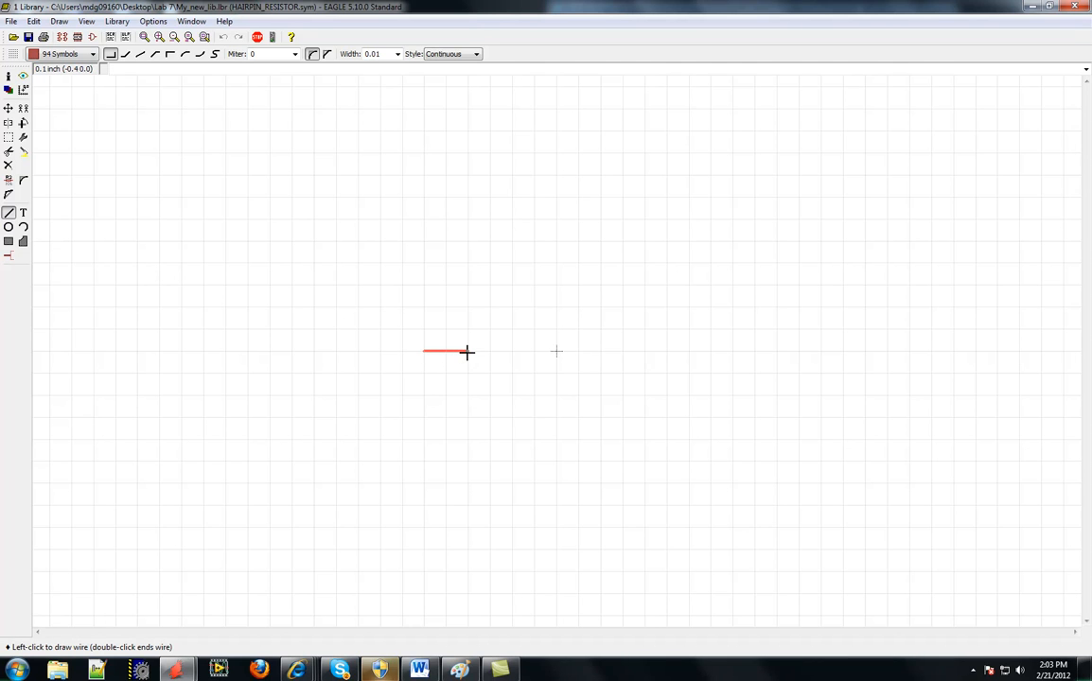
left_click(466, 351)
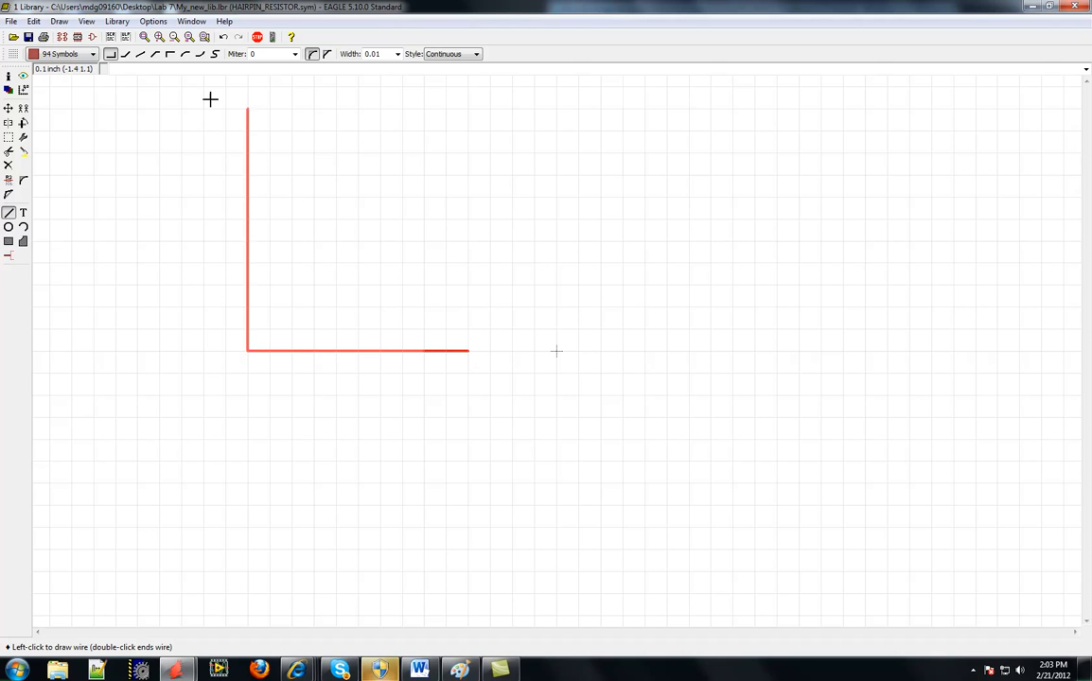
Set the wire bend to straight segments and draw the resistor's zigzag between ±0.1 inch, ending with a horizontal lead to (0.6 0)
left_click(126, 54)
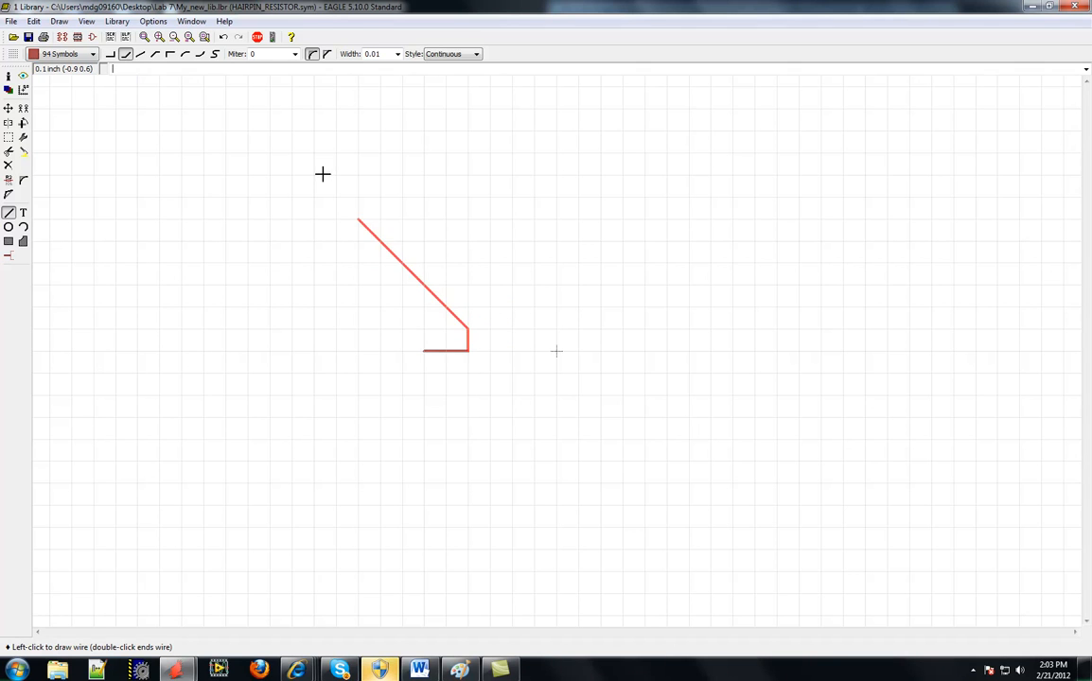
left_click(141, 54)
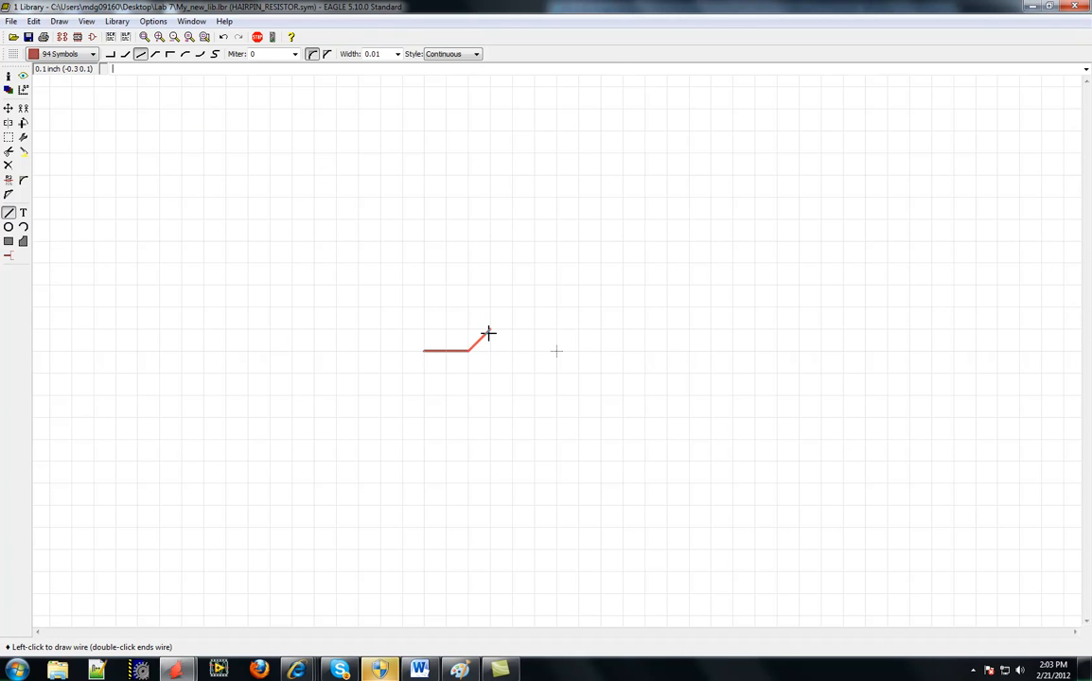
left_click(492, 331)
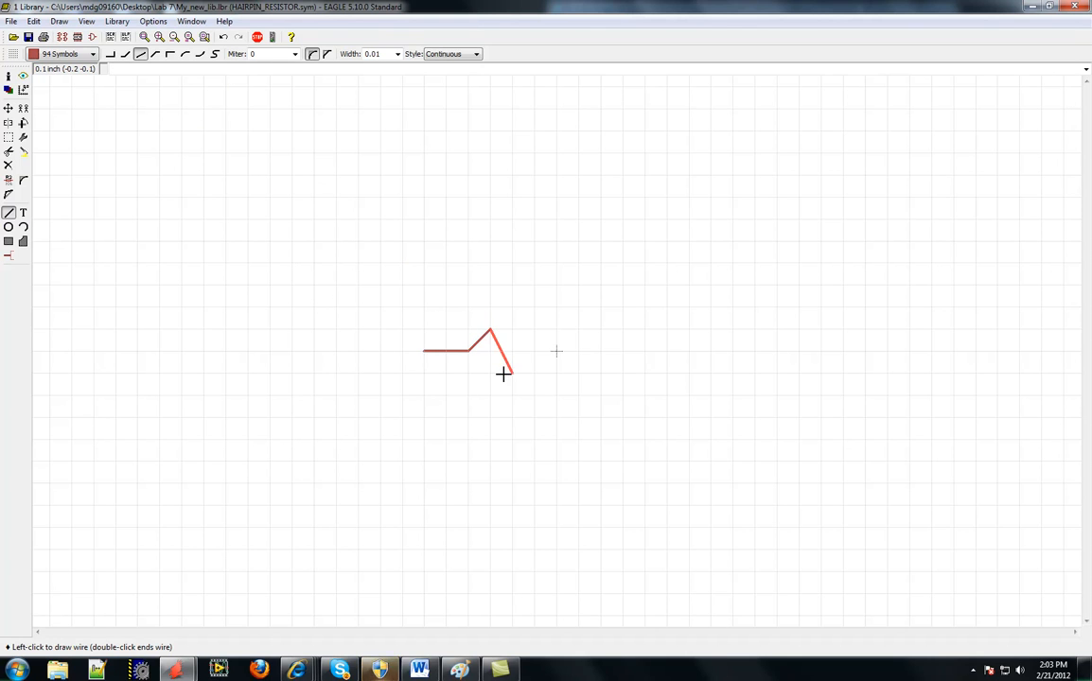
left_click(512, 373)
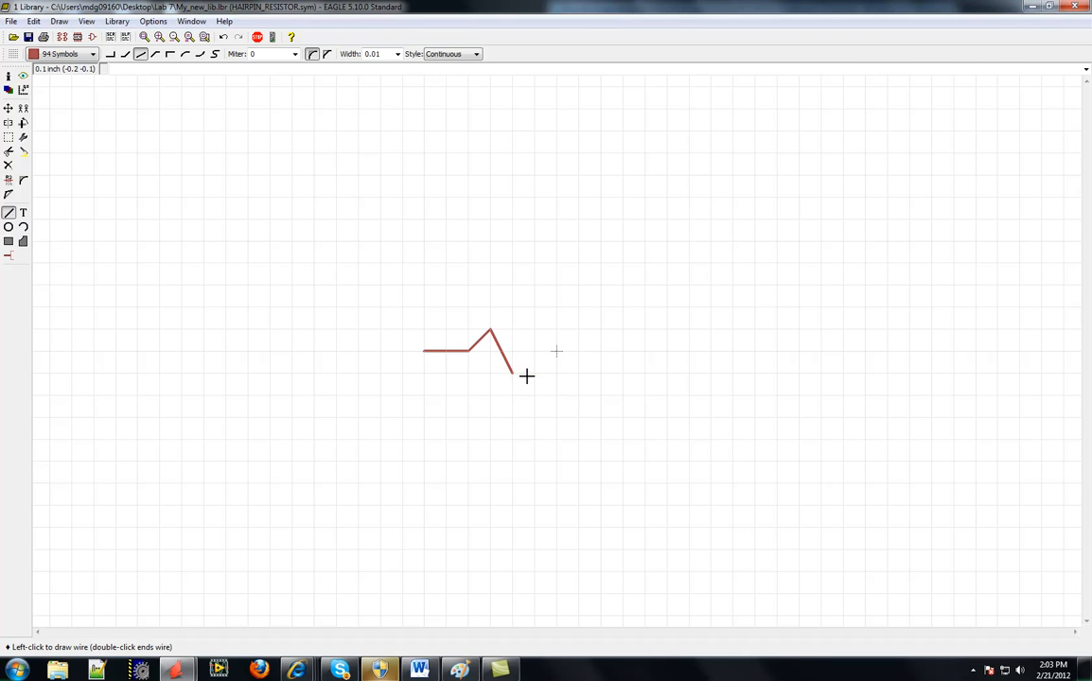
left_click(535, 331)
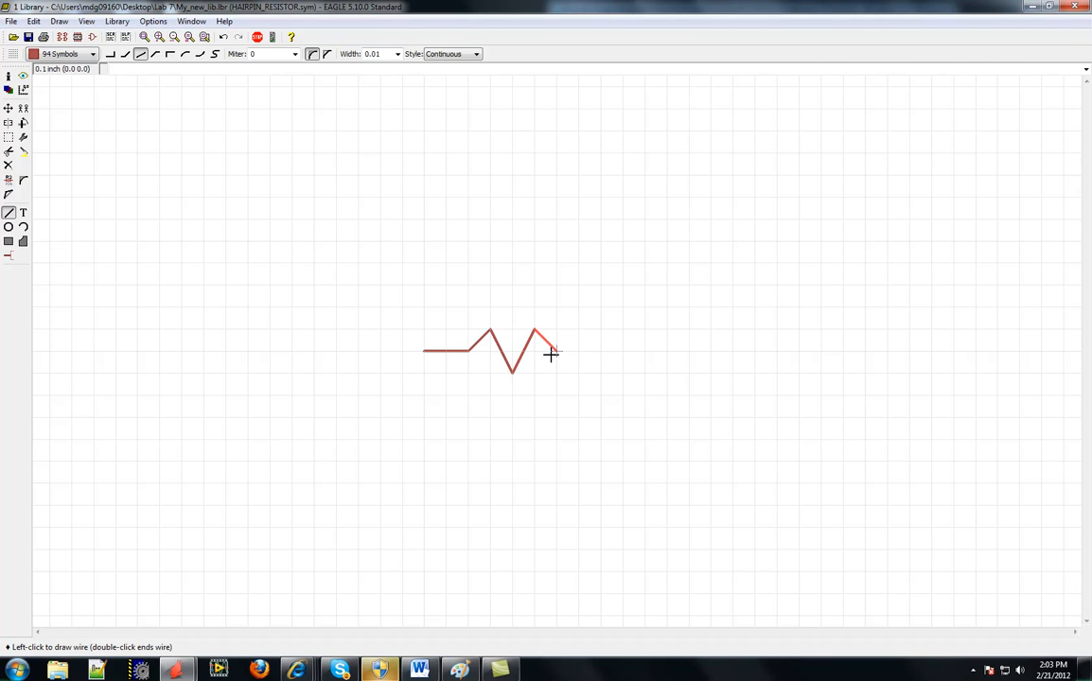
left_click(556, 373)
left_click(579, 330)
left_click(600, 373)
left_click(621, 330)
left_click(644, 351)
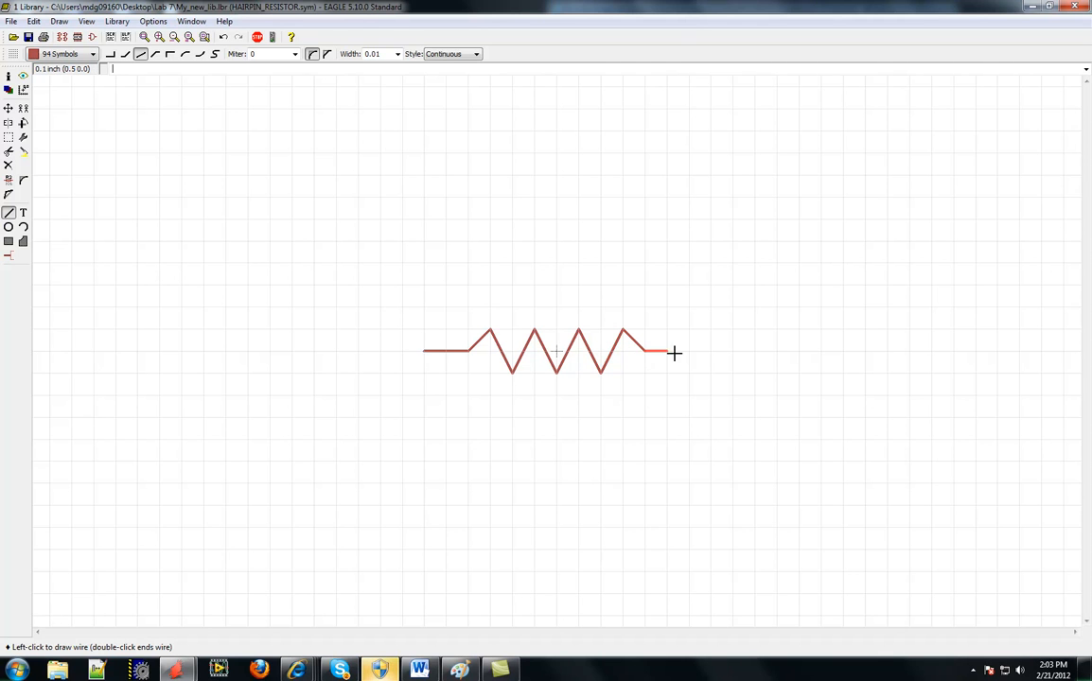
left_click(690, 351)
double_click(690, 351)
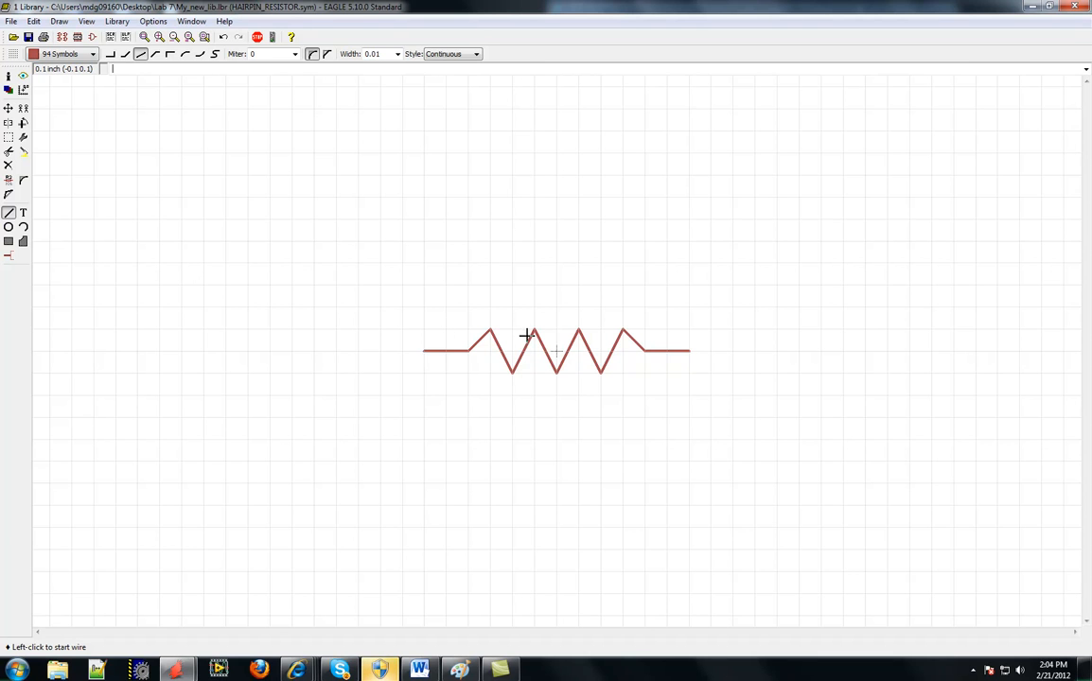
Place a pin at each end of the resistor wire and rotate the right pin 180 degrees so it faces inward
left_click(10, 258)
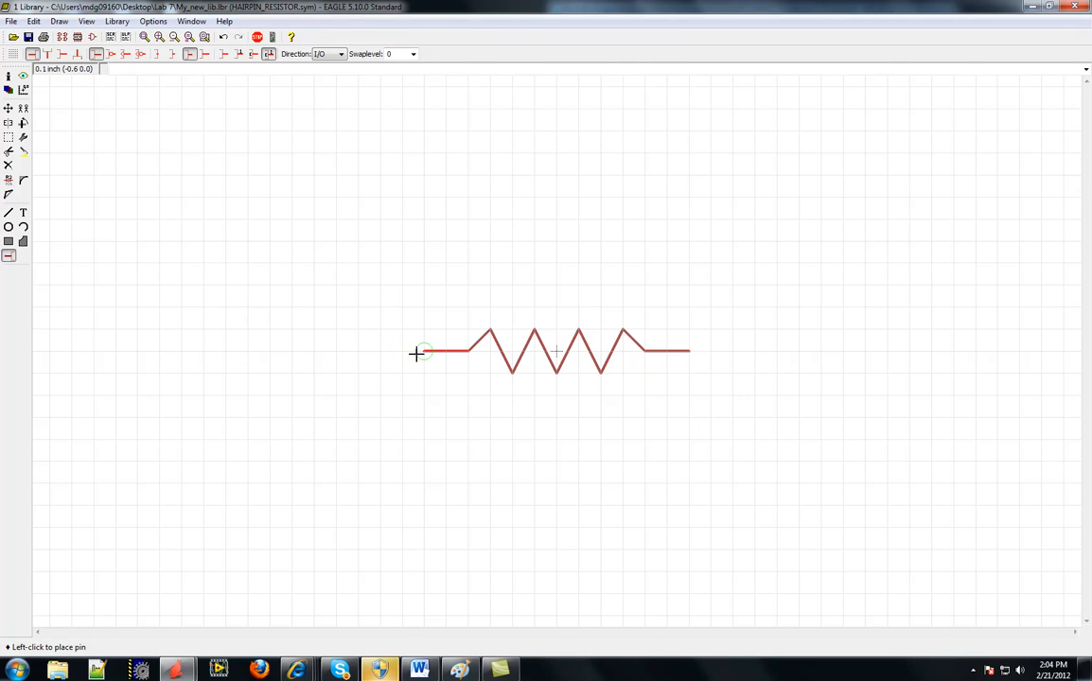
left_click(415, 353)
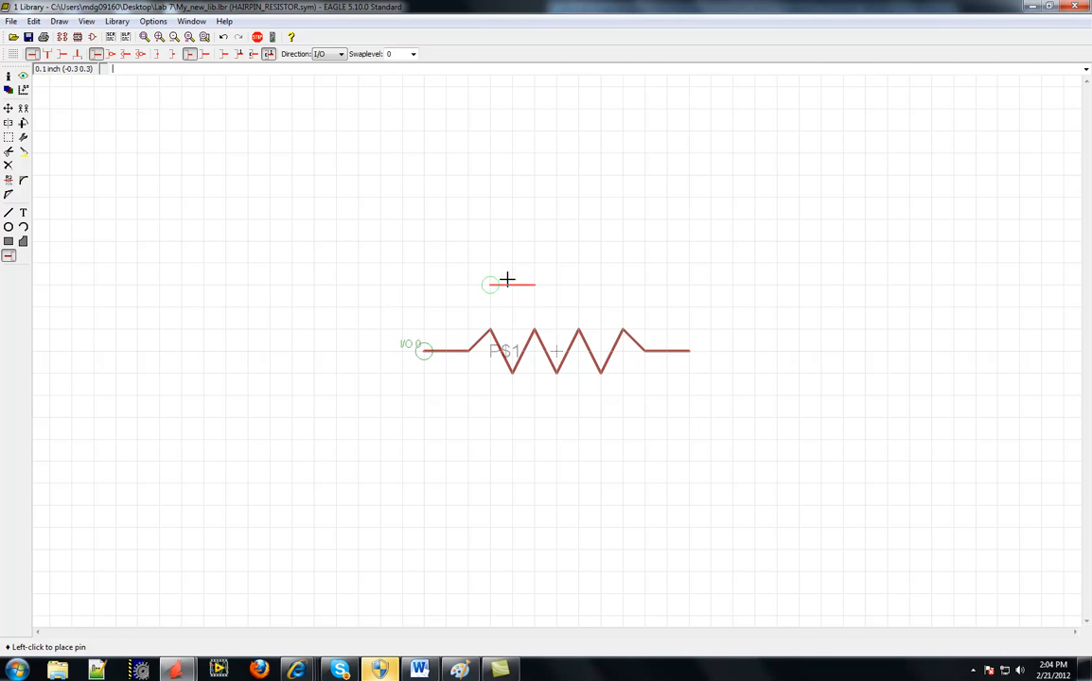
left_click(688, 352)
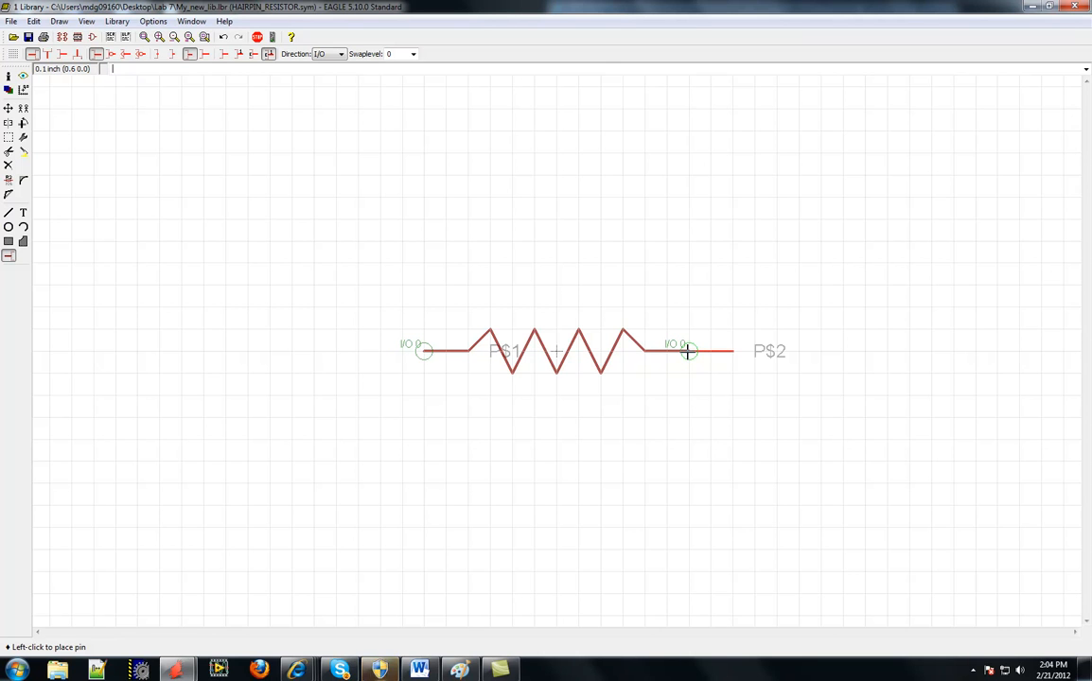
left_click(24, 124)
left_click(694, 352)
left_click(693, 352)
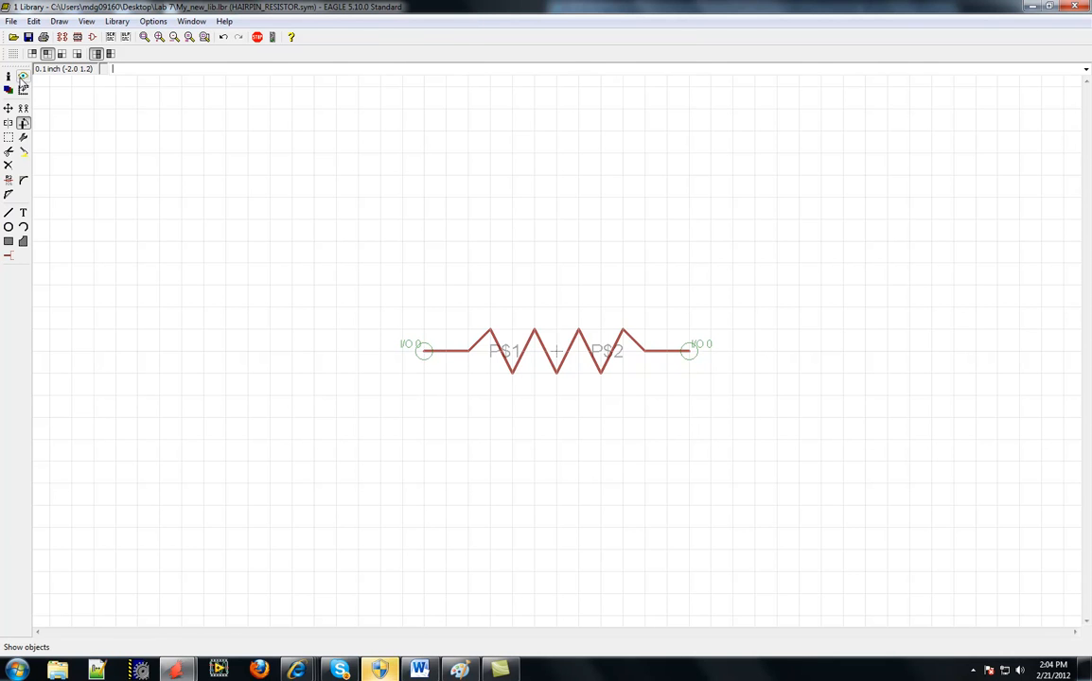
Inspect the left pin's properties and review its available direction options
left_click(8, 76)
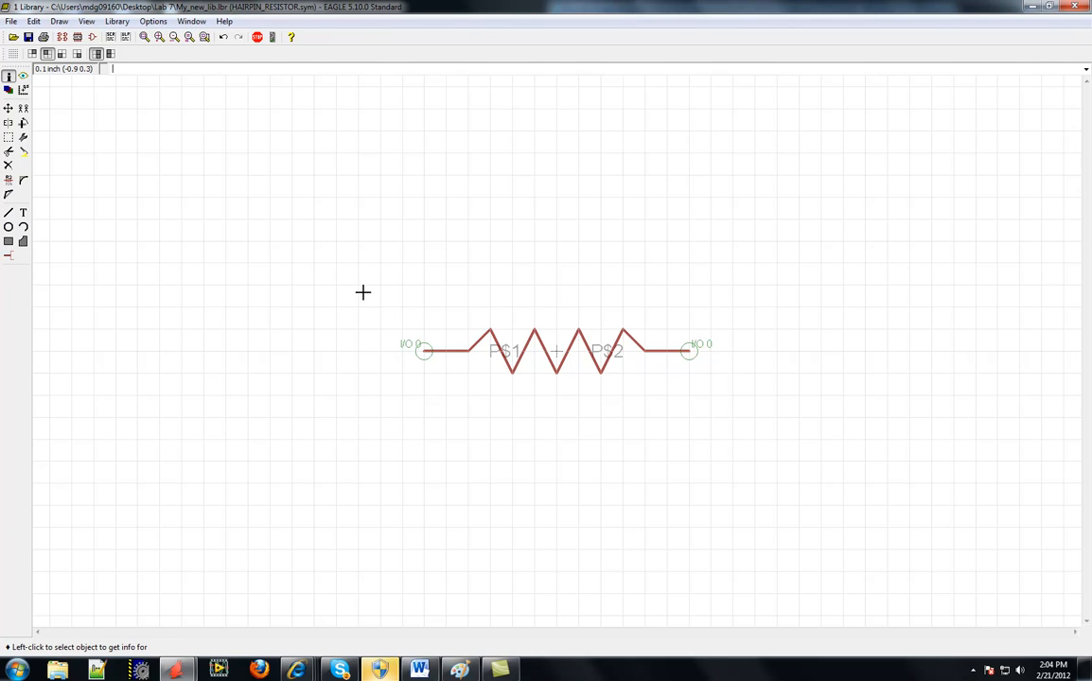
left_click(421, 348)
left_click(423, 354)
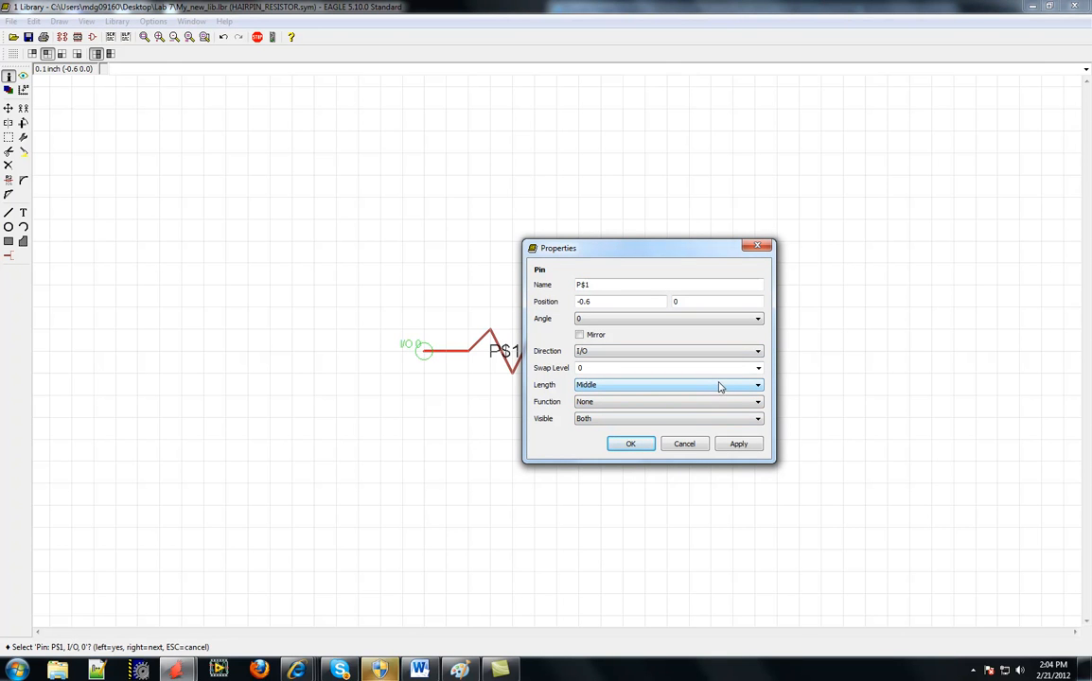
left_click(757, 351)
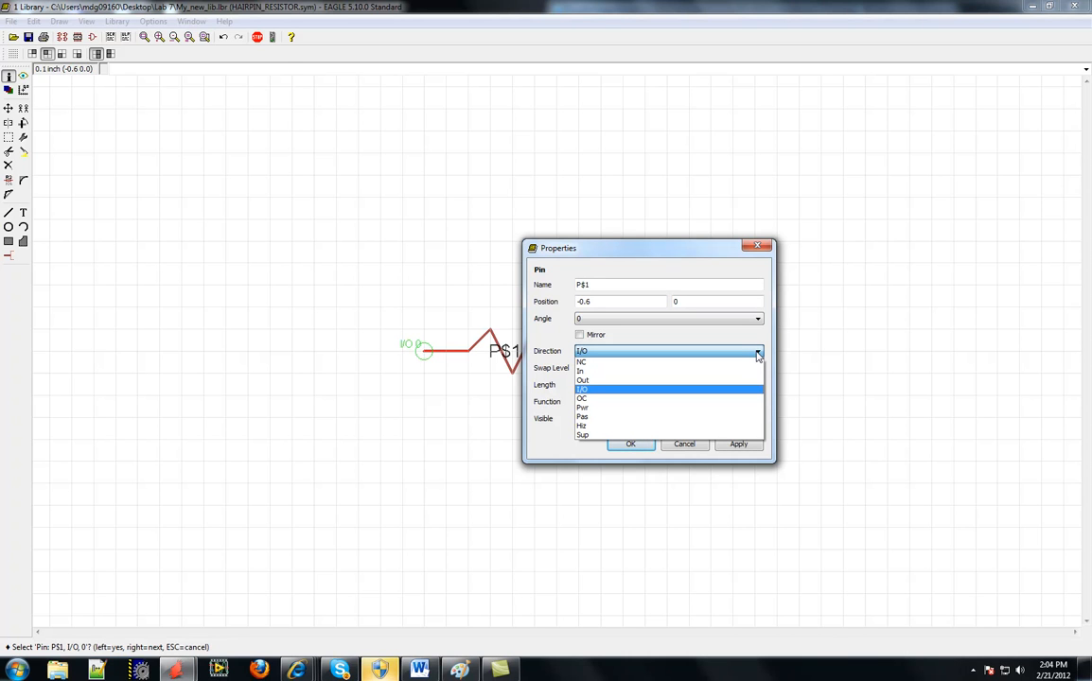
left_click(757, 352)
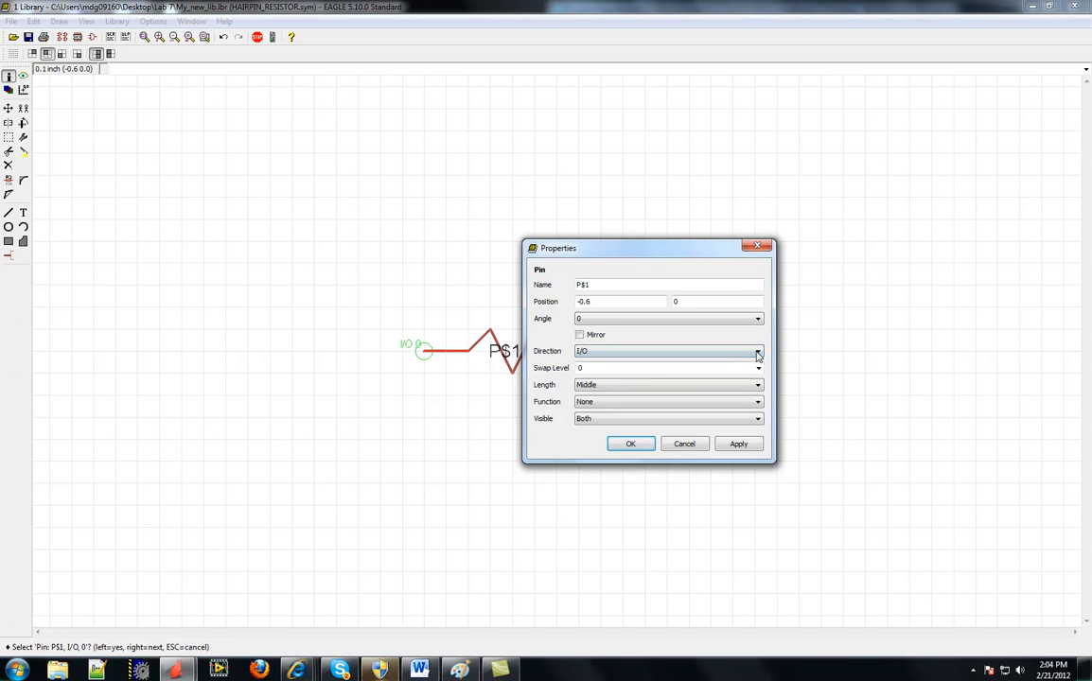
left_click(630, 444)
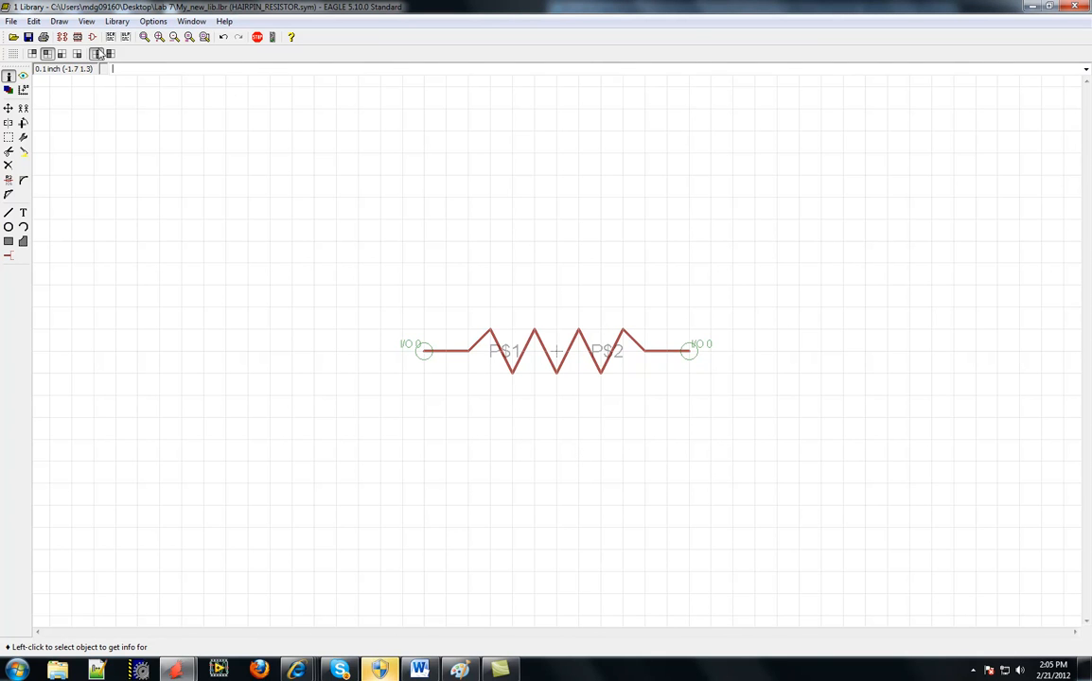
Save the library with the completed resistor symbol
left_click(12, 22)
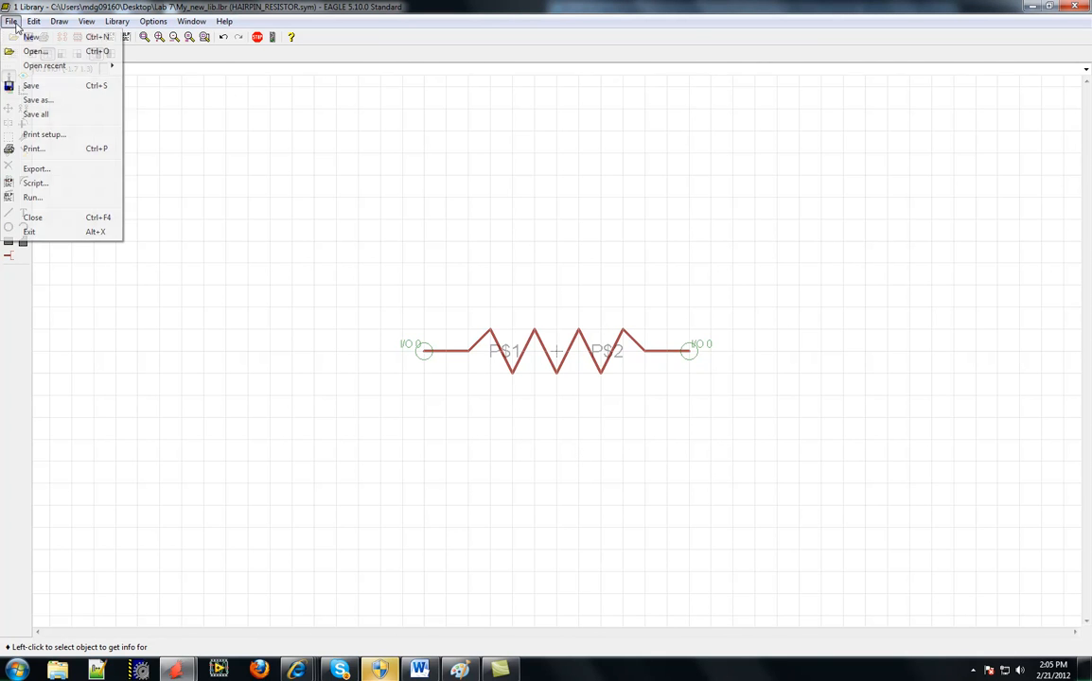
left_click(40, 85)
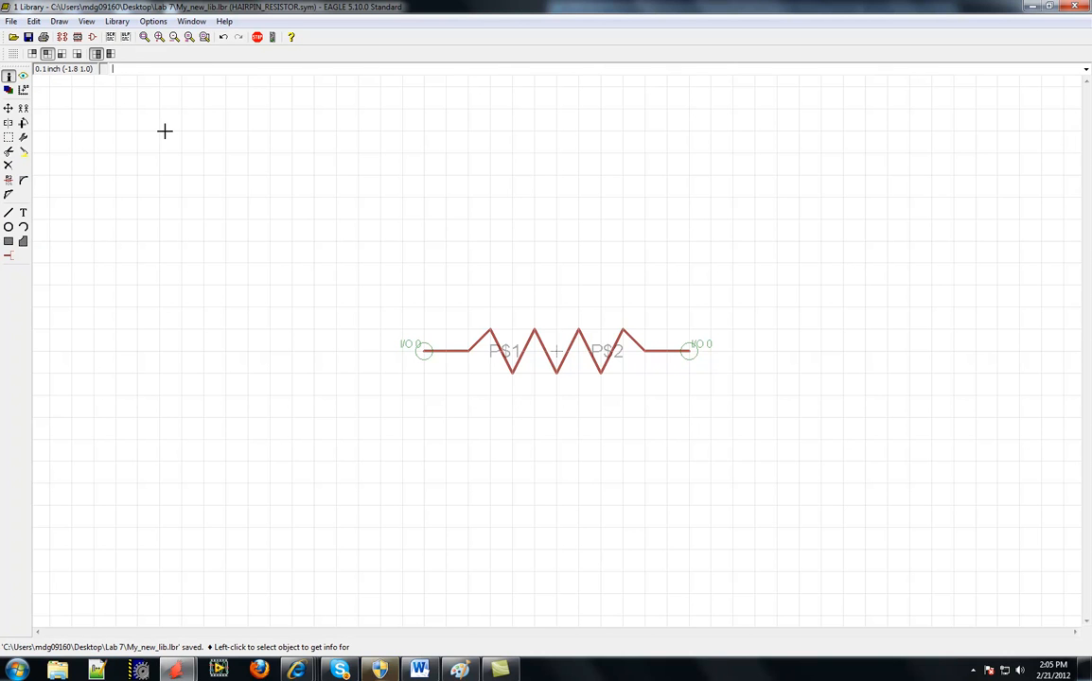
Reopen the HAIRPIN_RESISTOR symbol from the library's symbol list
left_click(116, 20)
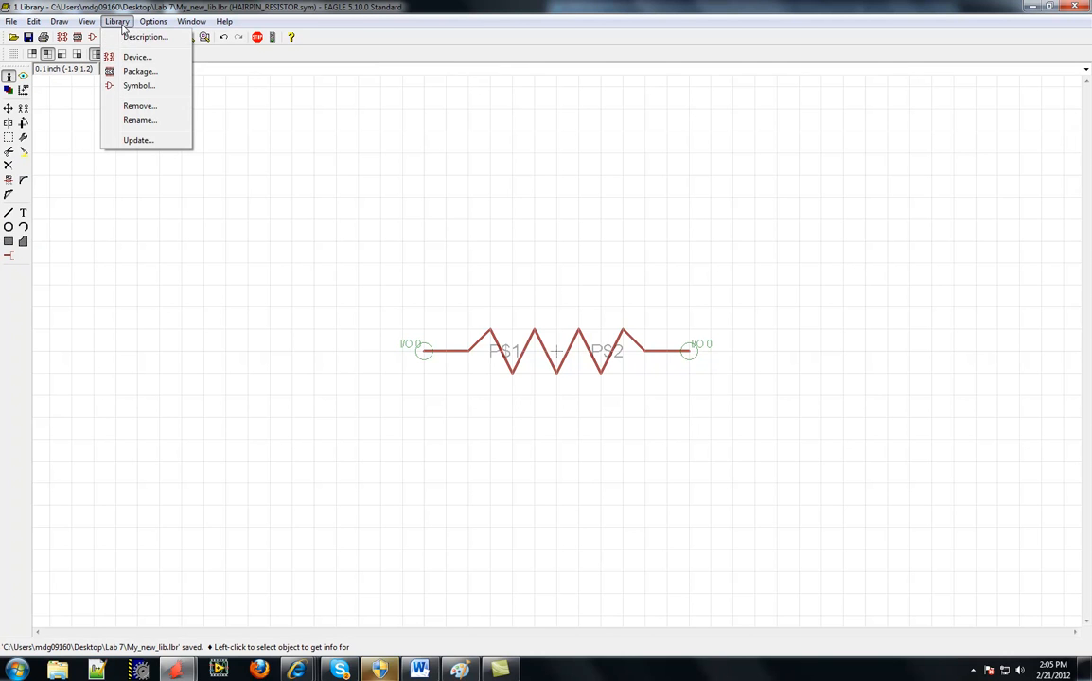
left_click(138, 86)
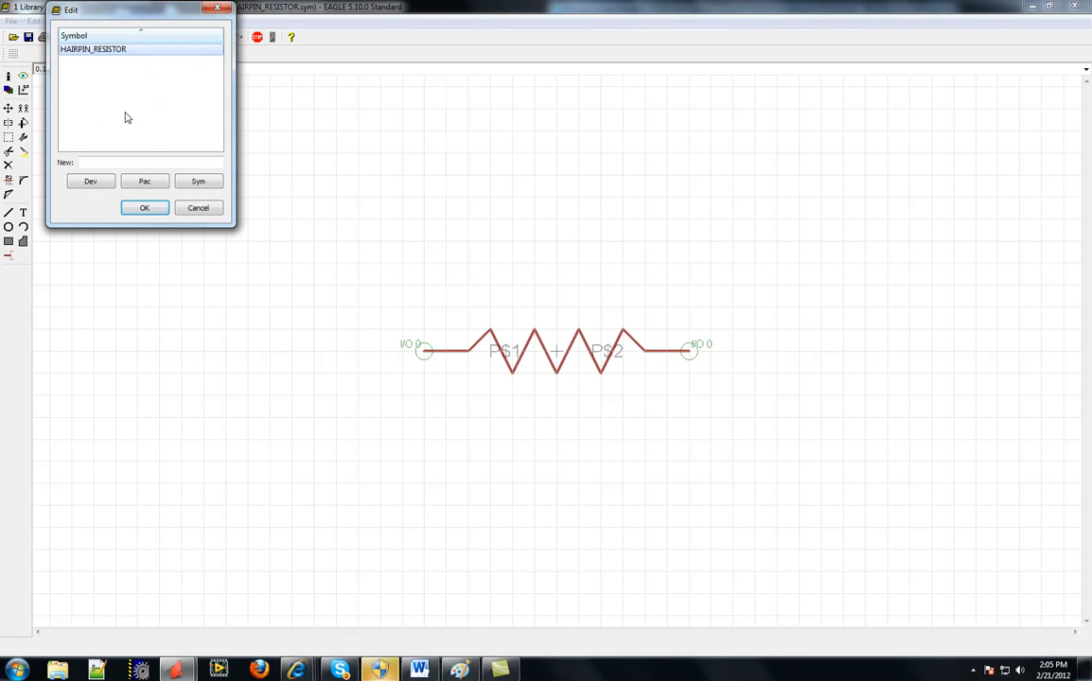
left_click(145, 207)
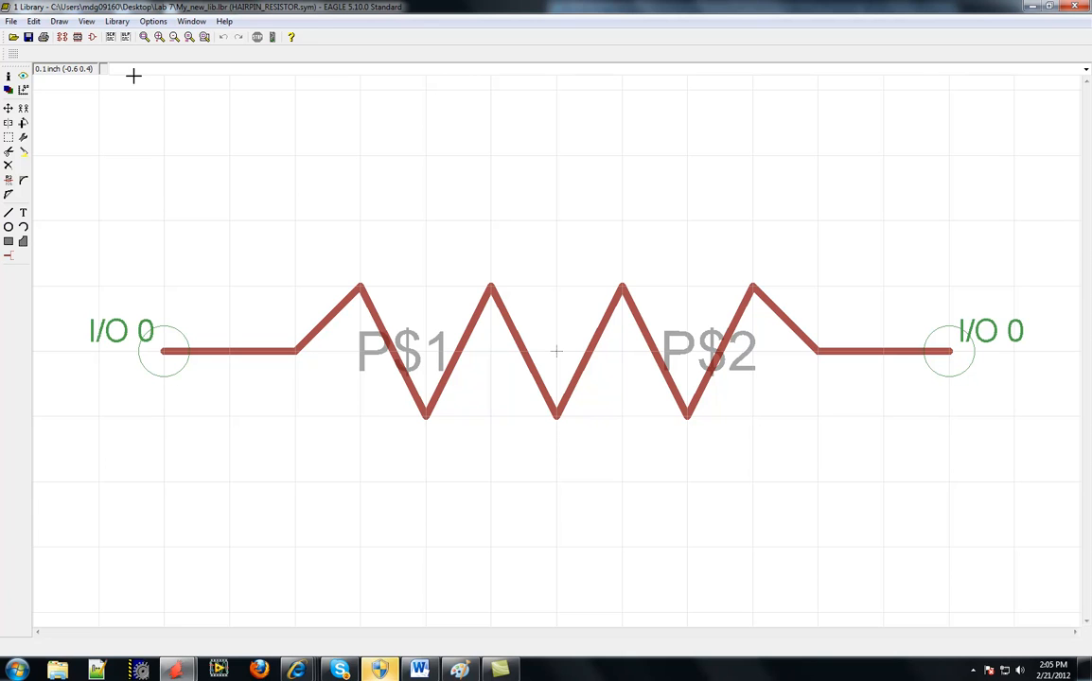
Check the flash chip's name and symbol in the Word lab handout and create a new library symbol named MACRONIX_3233
left_click(118, 22)
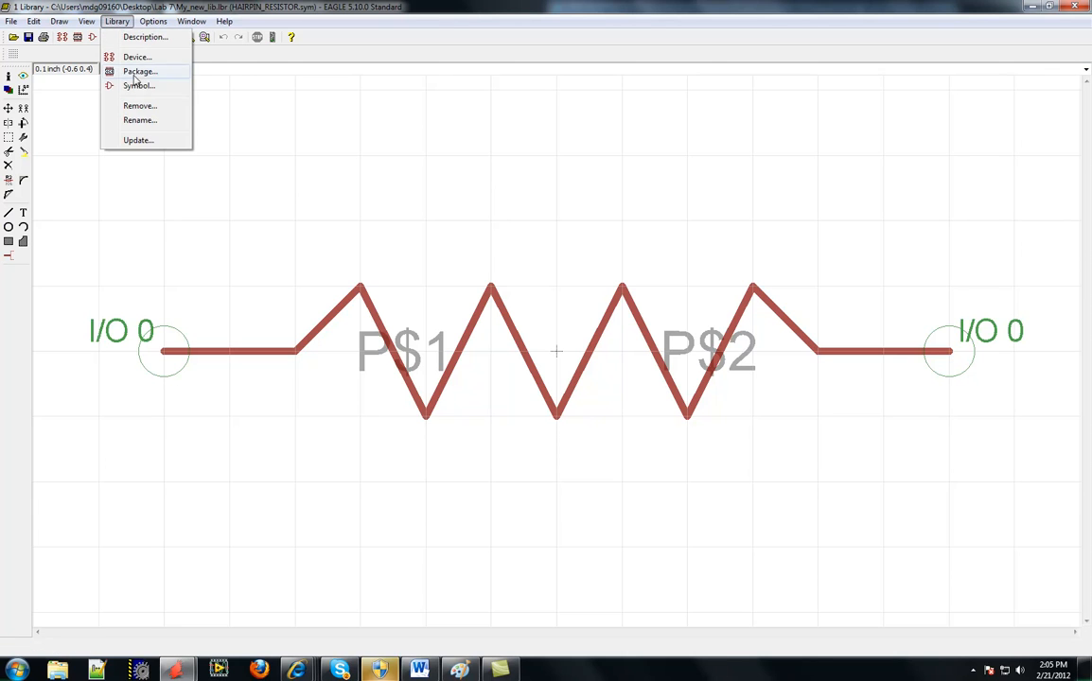
left_click(131, 84)
left_click(124, 163)
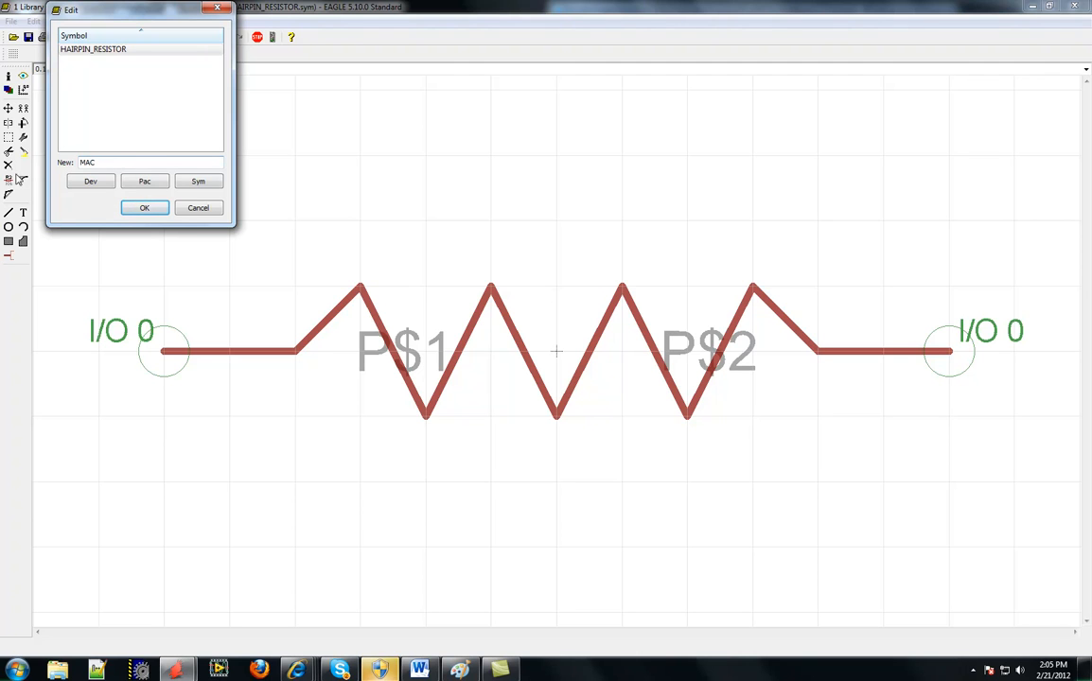
mouse_move(419, 667)
left_click(424, 633)
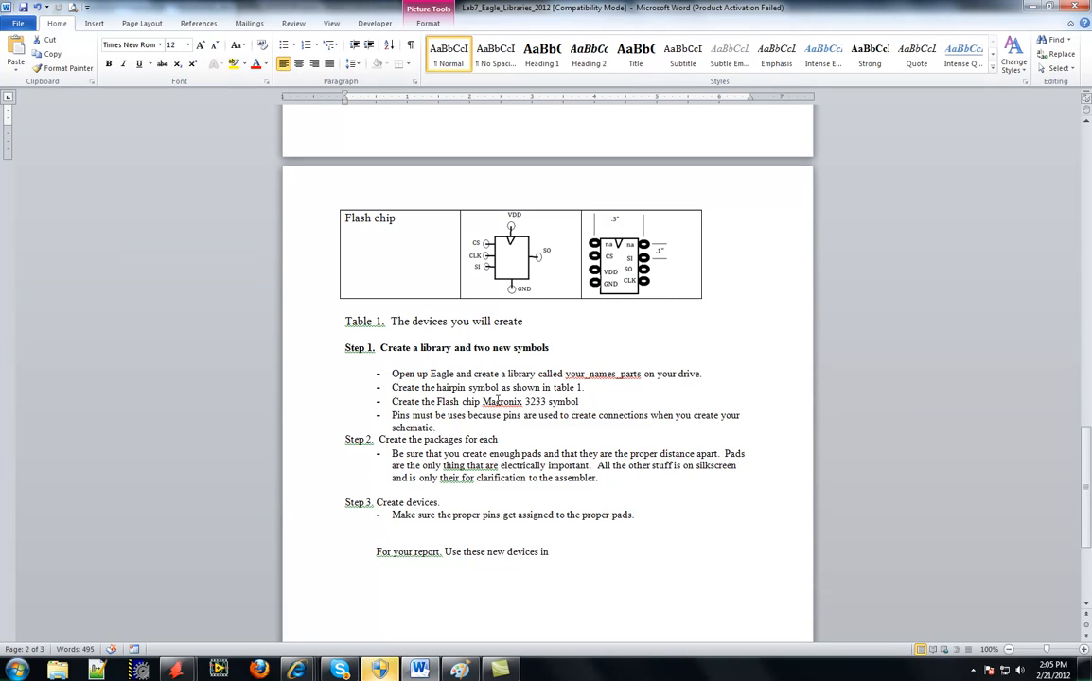
scroll(595, 300, "up", 3)
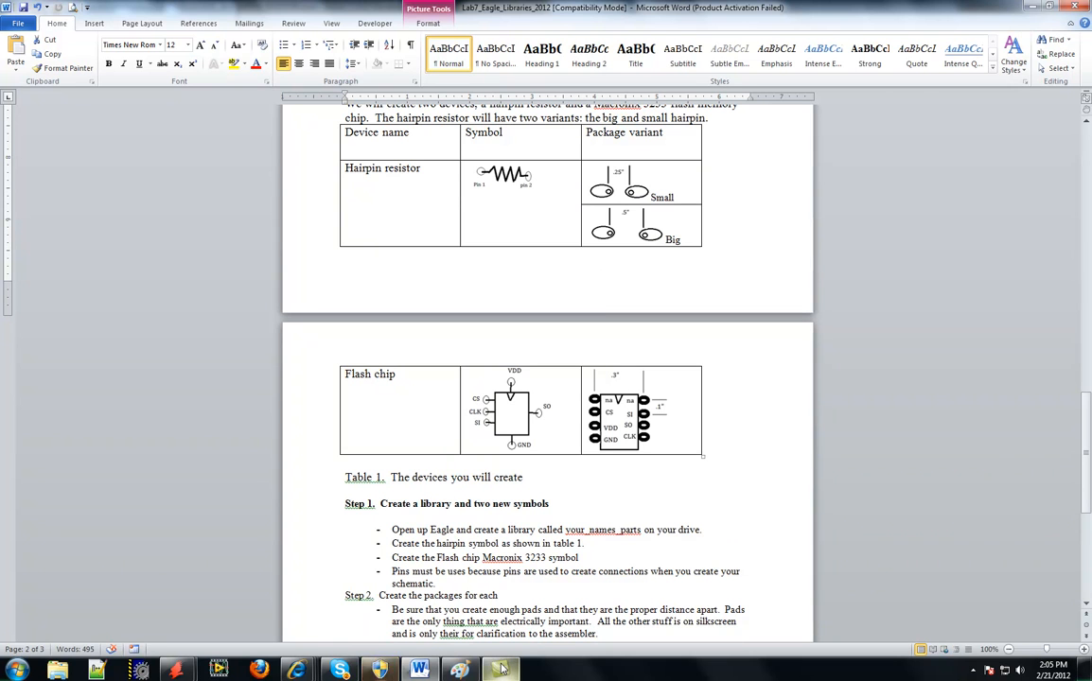
mouse_move(501, 669)
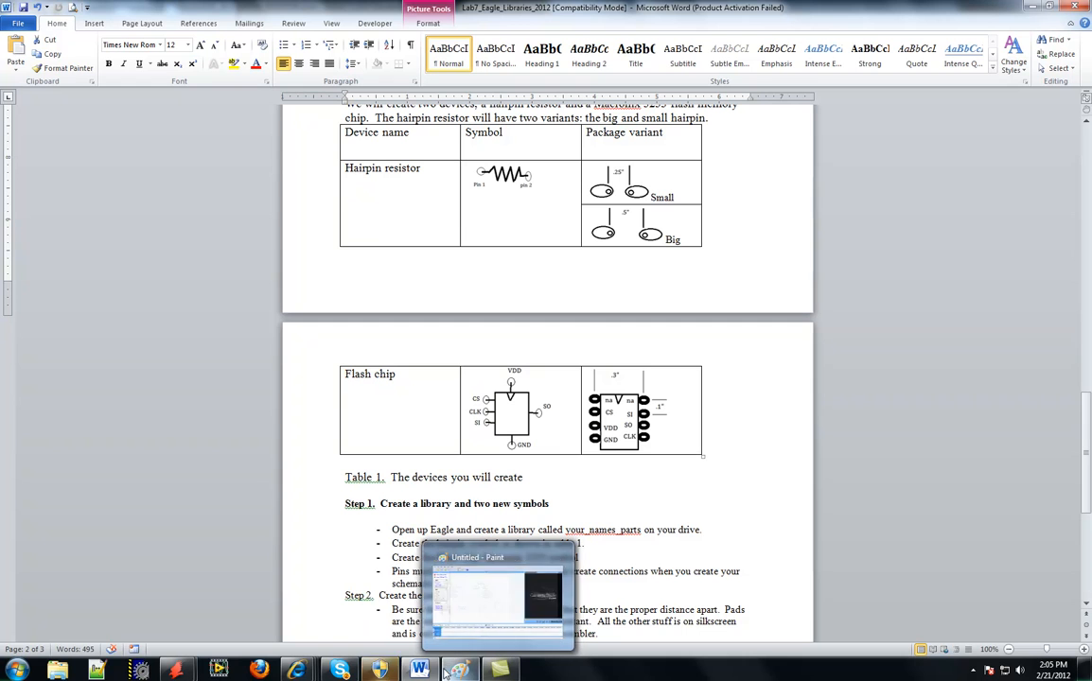
mouse_move(175, 669)
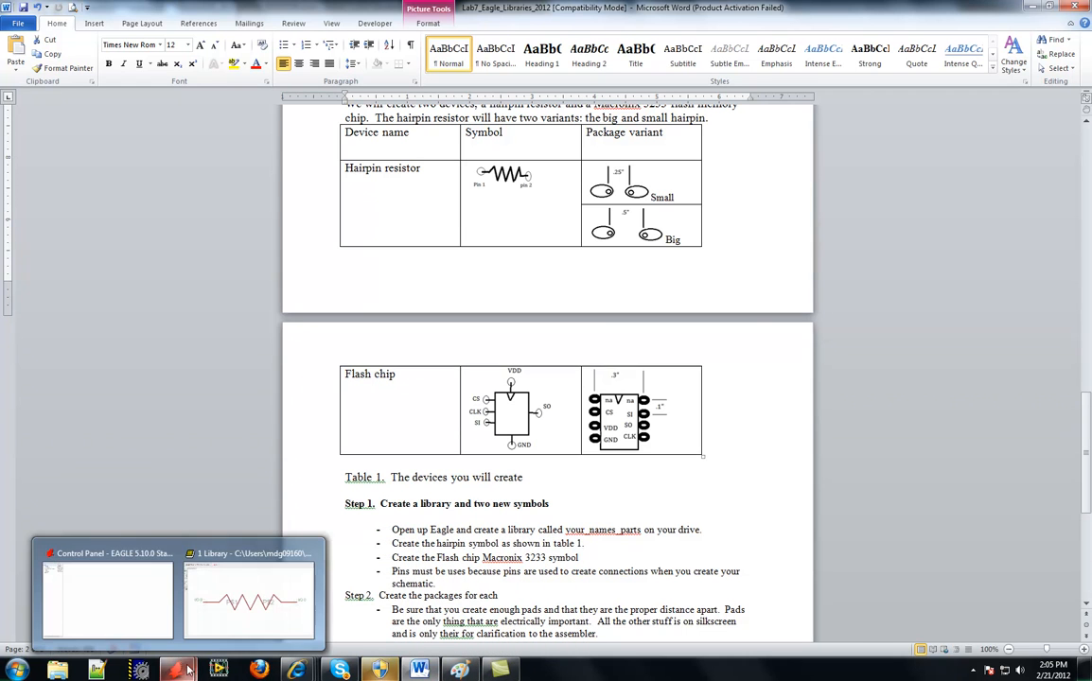
left_click(234, 547)
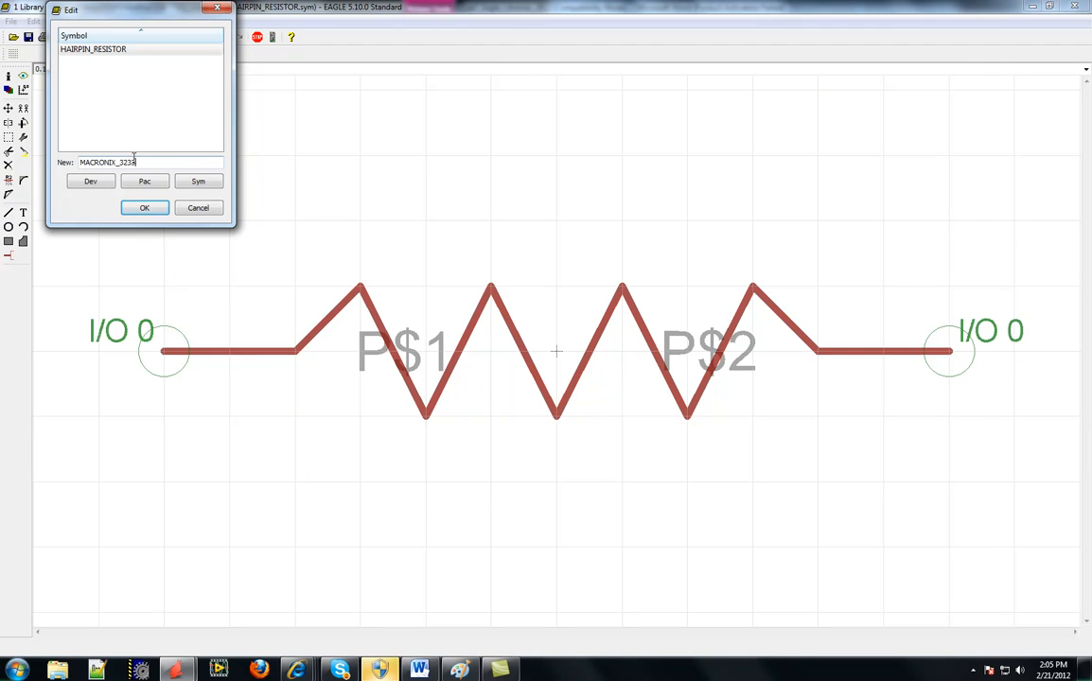
left_click(147, 209)
left_click(153, 237)
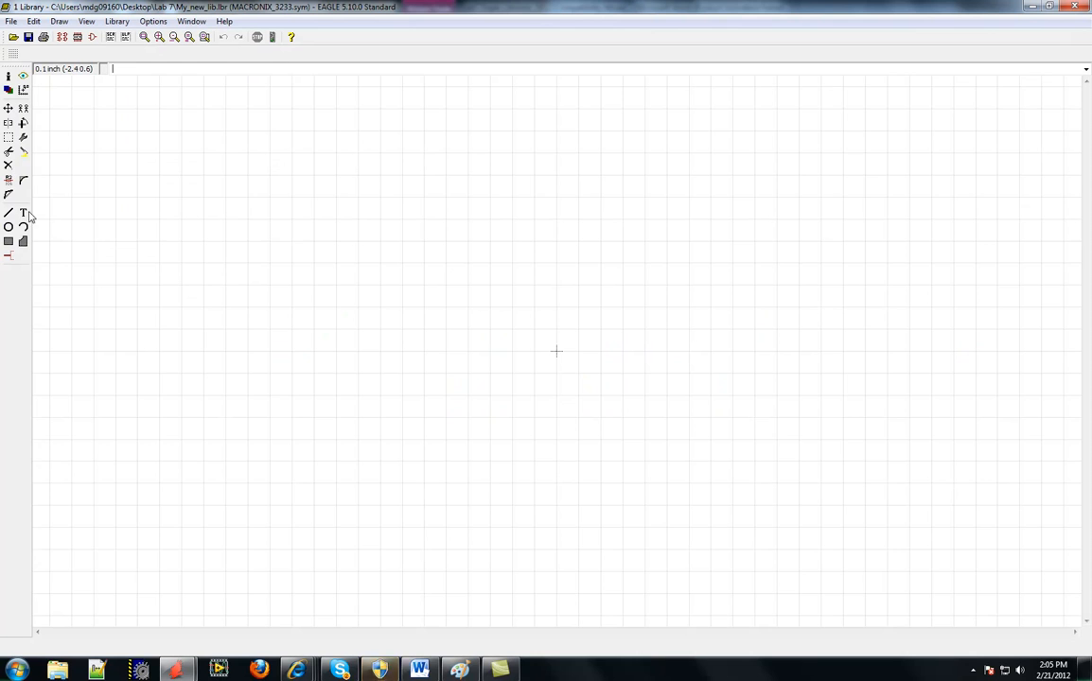
Draw the chip body as a closed wire rectangle from (-0.2 0.2) to (0.2 -0.3), 0.4 by 0.5 inch
left_click(10, 213)
left_click(512, 306)
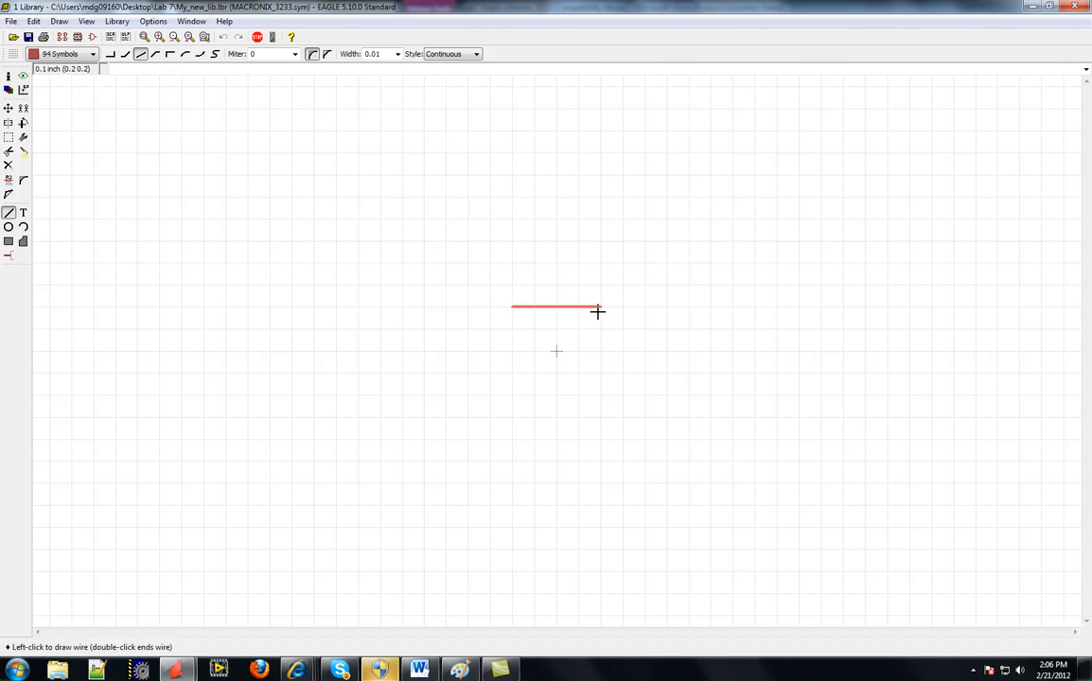
left_click(597, 310)
left_click(601, 416)
left_click(512, 417)
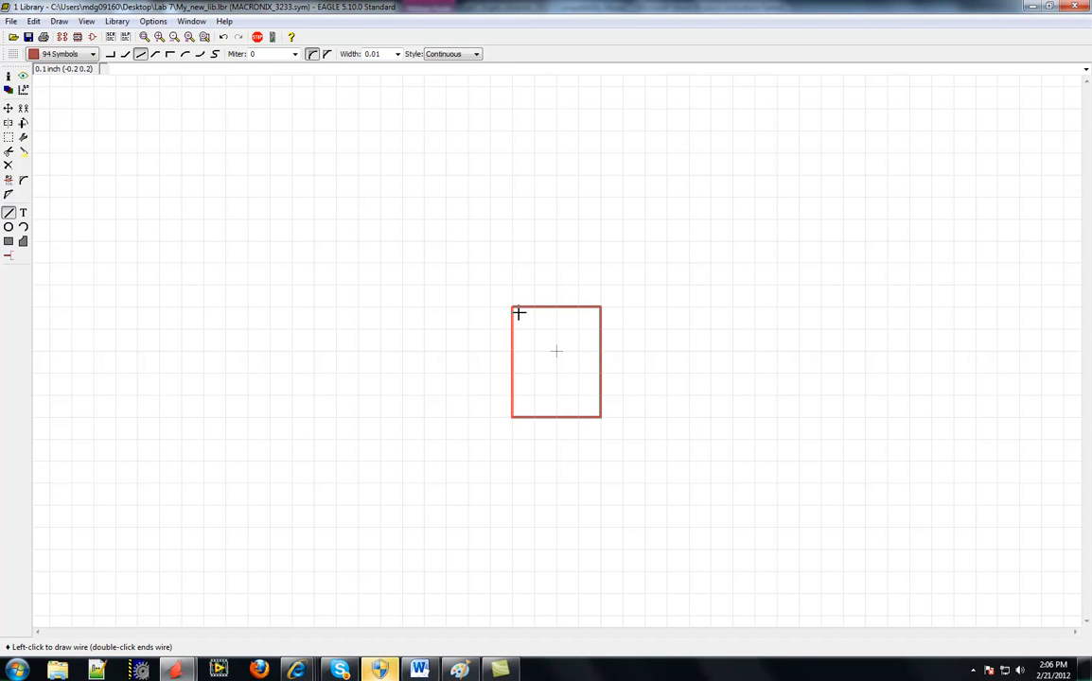
double_click(557, 301)
Draw 0.1 inch lead wires outward from the centre of the body's upper and lower edges and from its right edge at y = 0
left_click(556, 306)
left_click(555, 281)
key("Escape")
left_click(557, 418)
left_click(558, 438)
key("Escape")
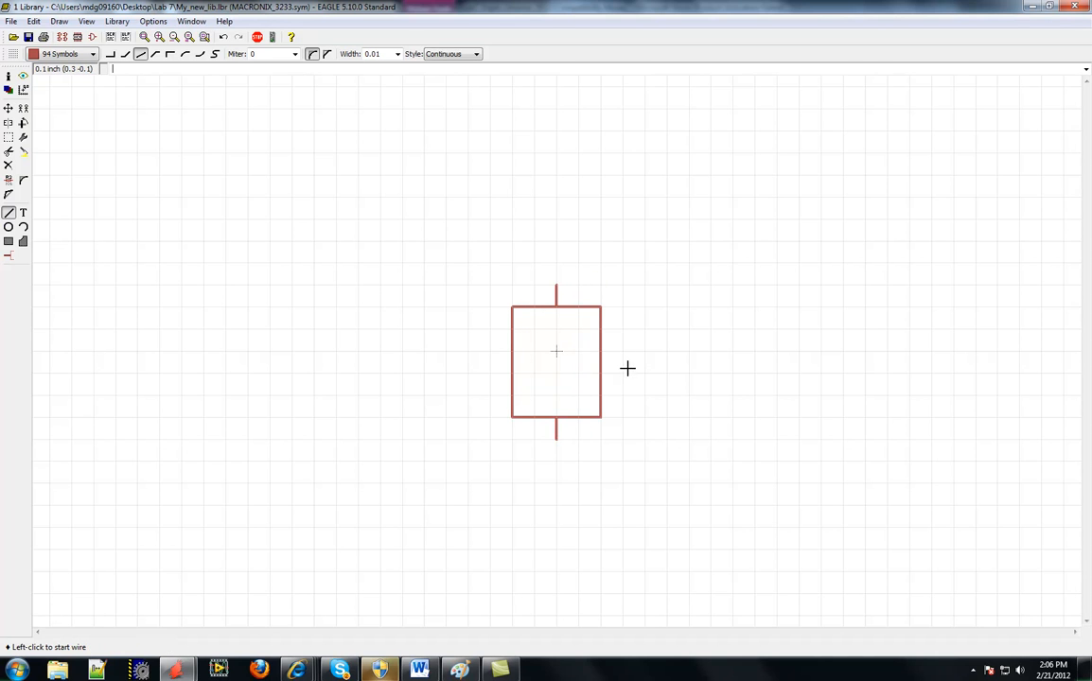
left_click(602, 350)
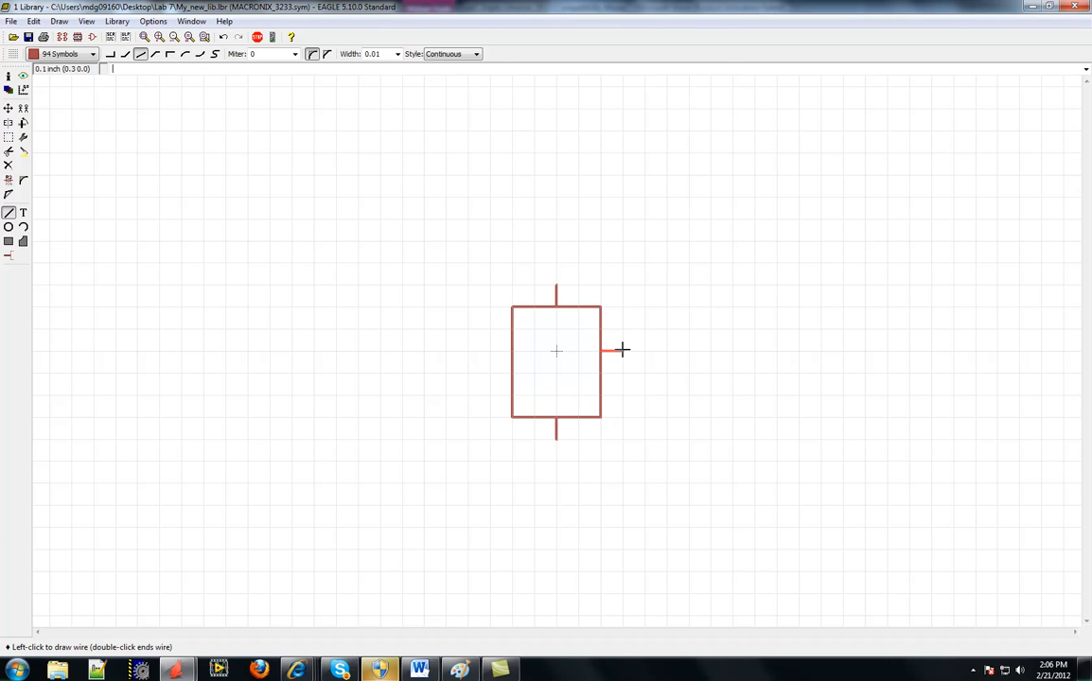
double_click(623, 350)
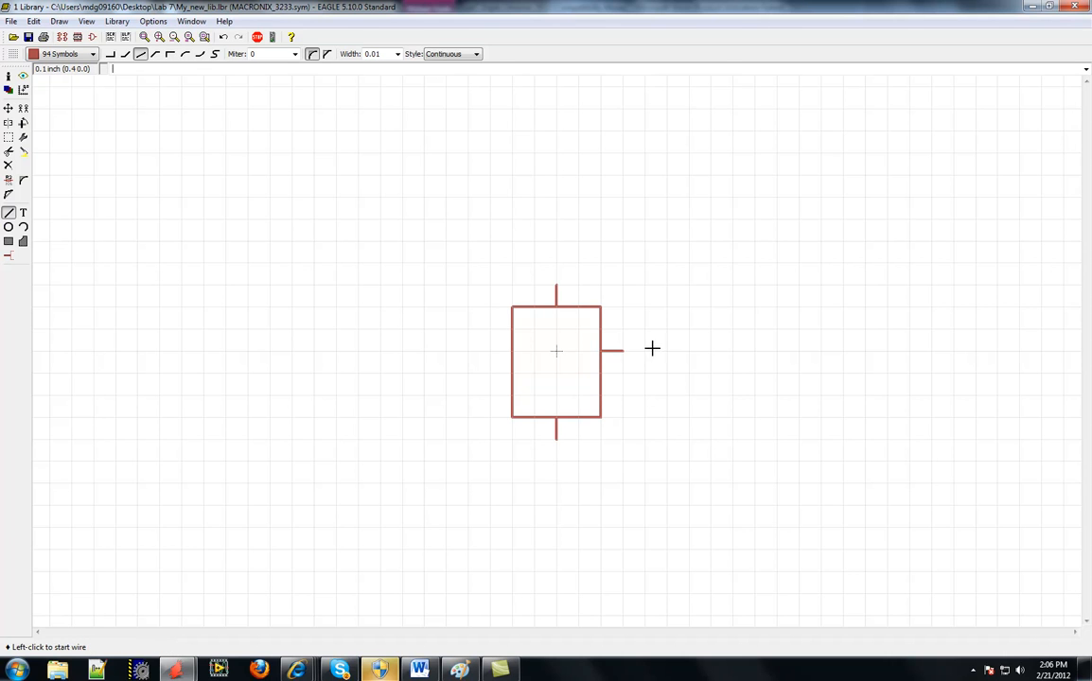
Draw three 0.1 inch lead wires outward from the body's left edge at y = 0.1, 0 and -0.1
left_click(511, 329)
double_click(489, 329)
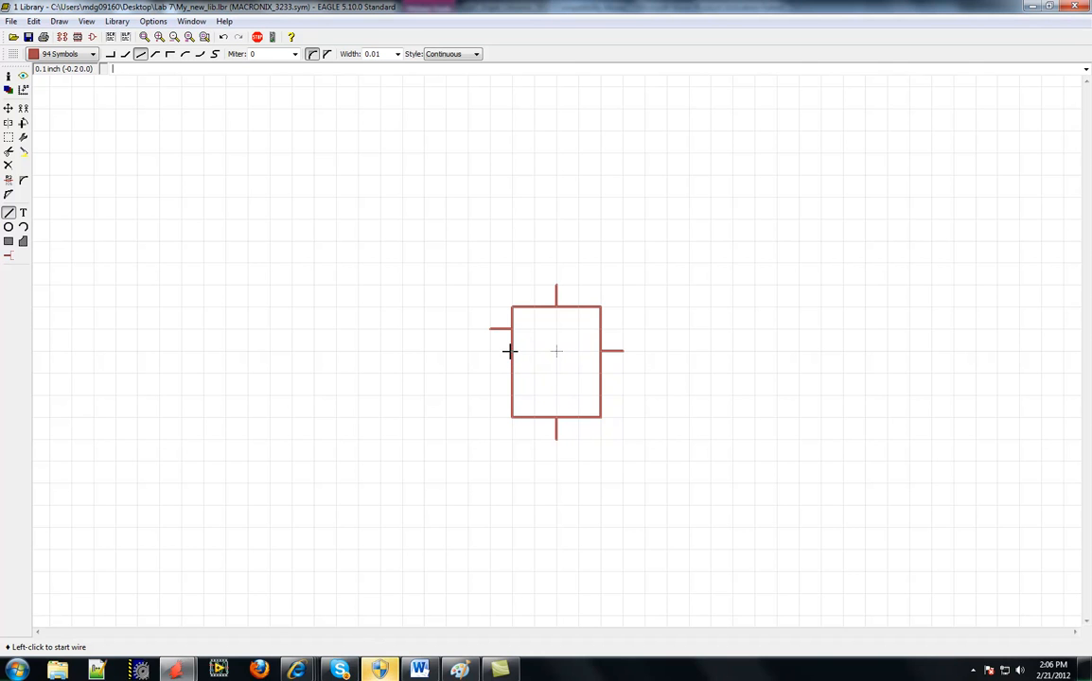
left_click(510, 351)
double_click(490, 350)
left_click(503, 373)
double_click(489, 373)
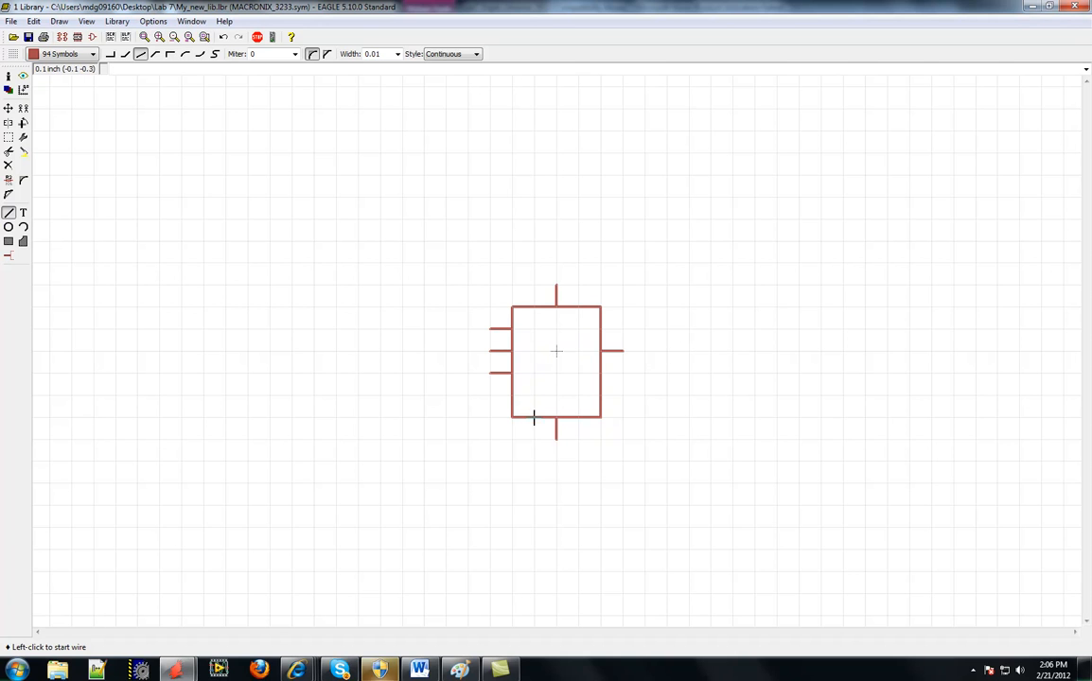
Move the body's lower edge and its lead up 0.1 inch to make the body a 0.4 inch square
left_click(9, 108)
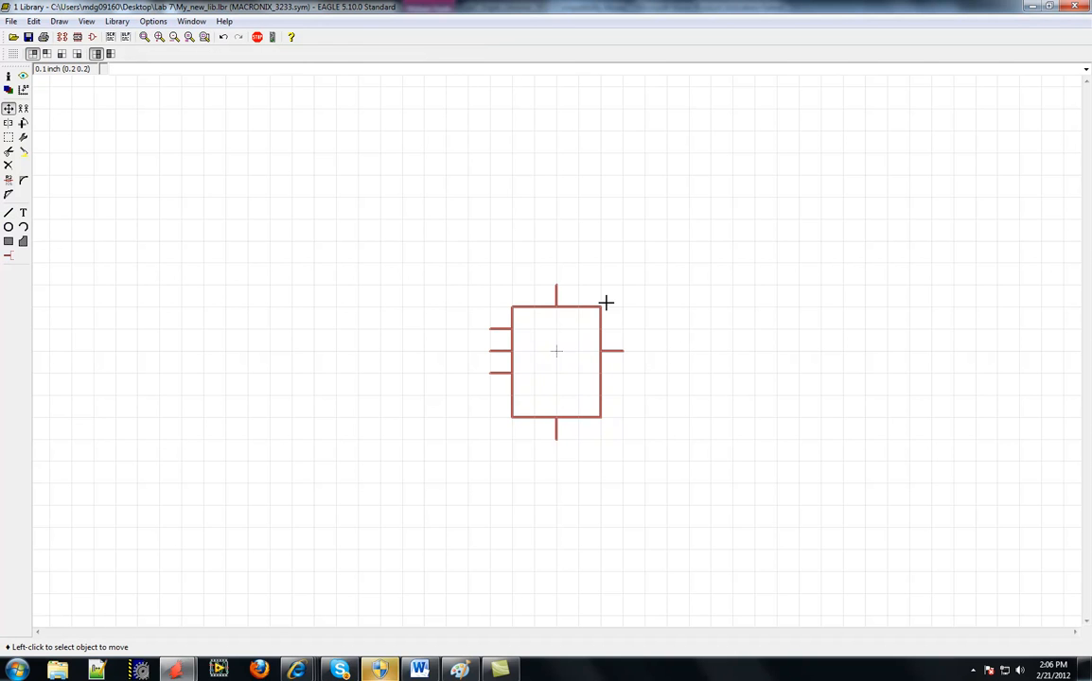
left_click(512, 417)
left_click(511, 394)
left_click(600, 416)
left_click(600, 395)
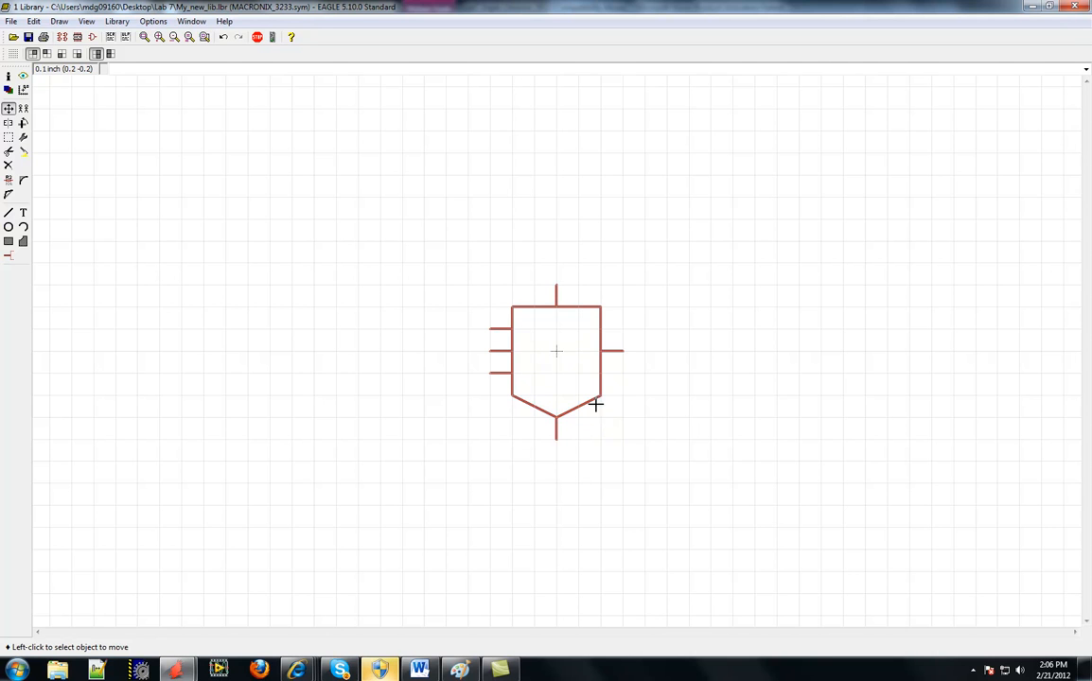
left_click(556, 416)
left_click(557, 396)
left_click(557, 438)
left_click(556, 416)
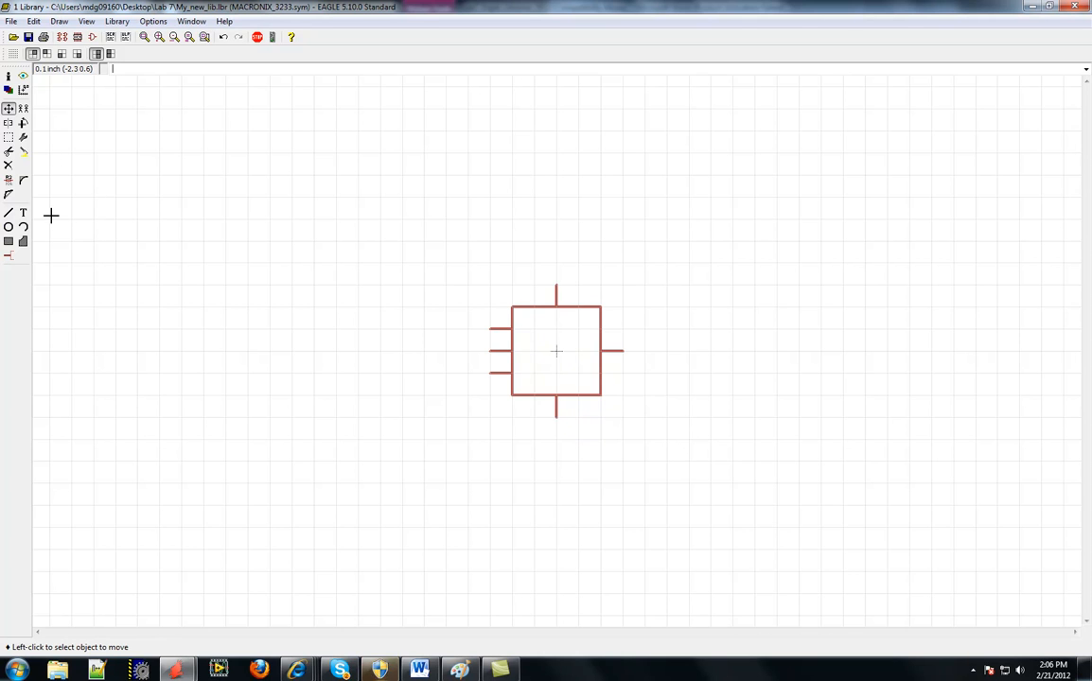
Place a pin at the outer end of each of the six lead wires
left_click(8, 256)
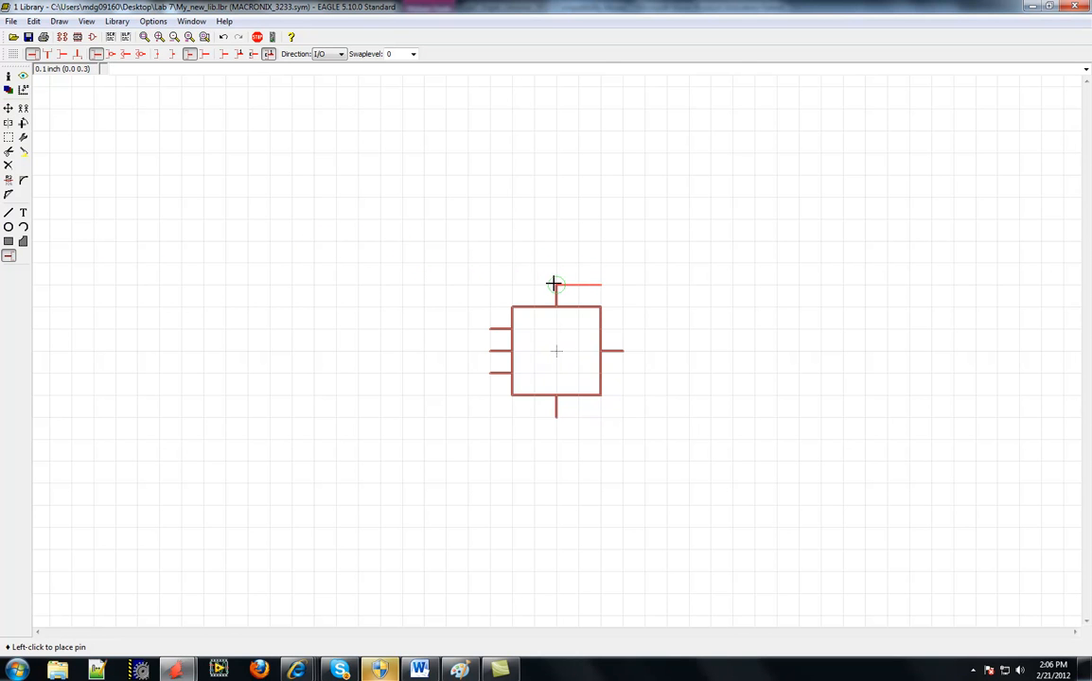
left_click(553, 283)
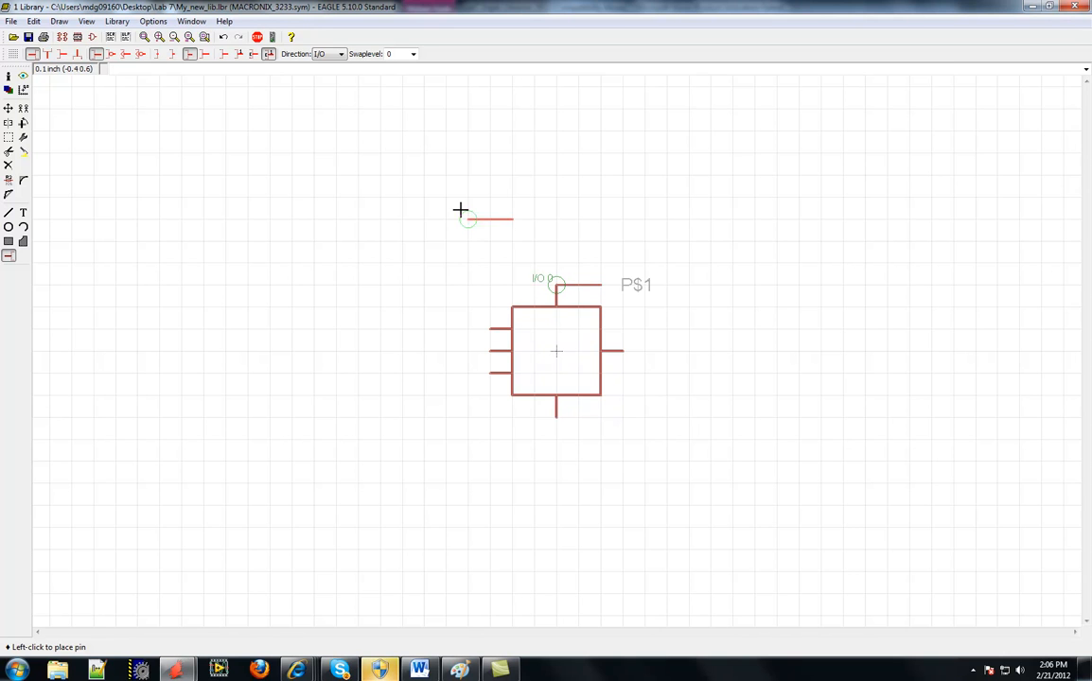
left_click(622, 351)
left_click(556, 415)
left_click(489, 372)
left_click(489, 351)
left_click(488, 337)
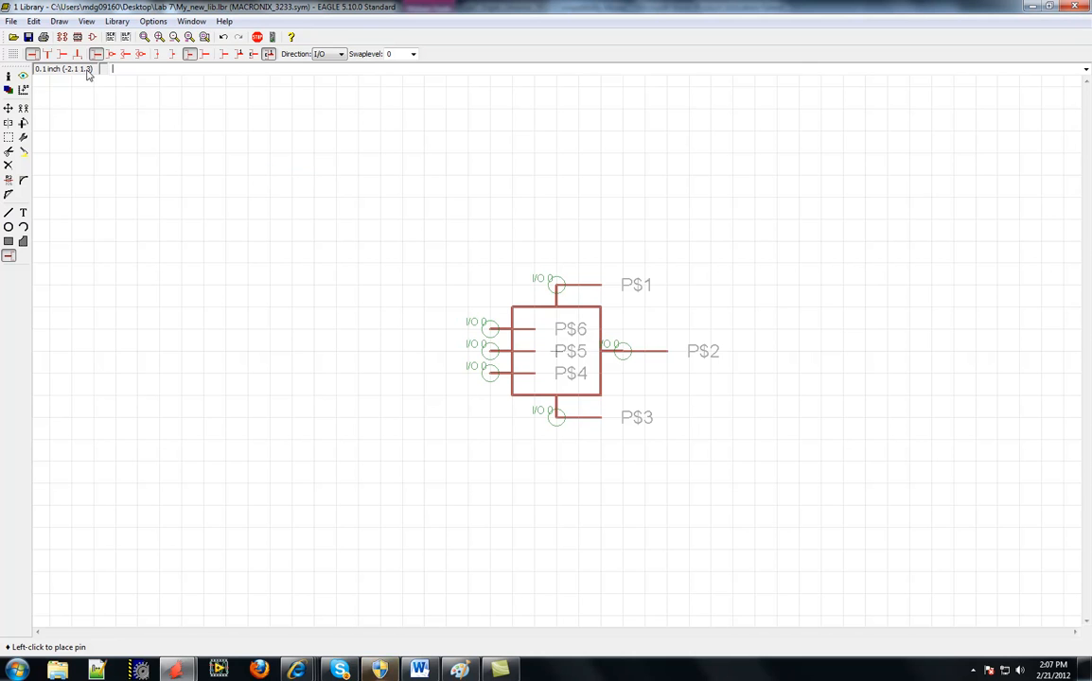
Rotate the upper, right and lower pins so that each faces into the chip body
left_click(24, 123)
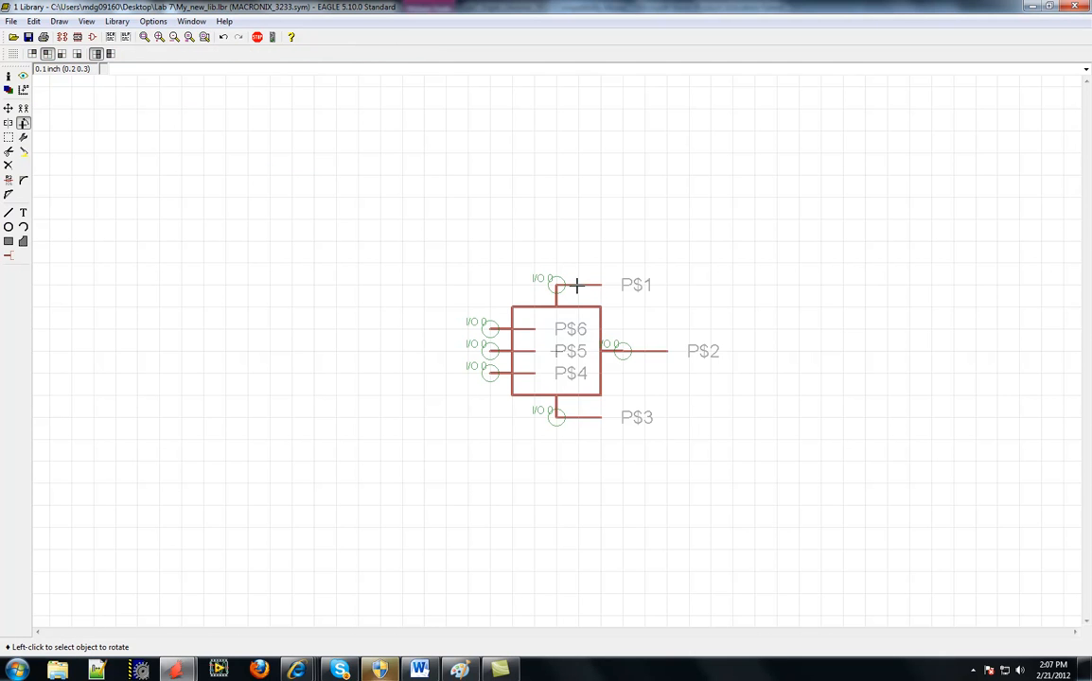
left_click(559, 281)
left_click(557, 281)
left_click(556, 281)
left_click(649, 350)
left_click(624, 348)
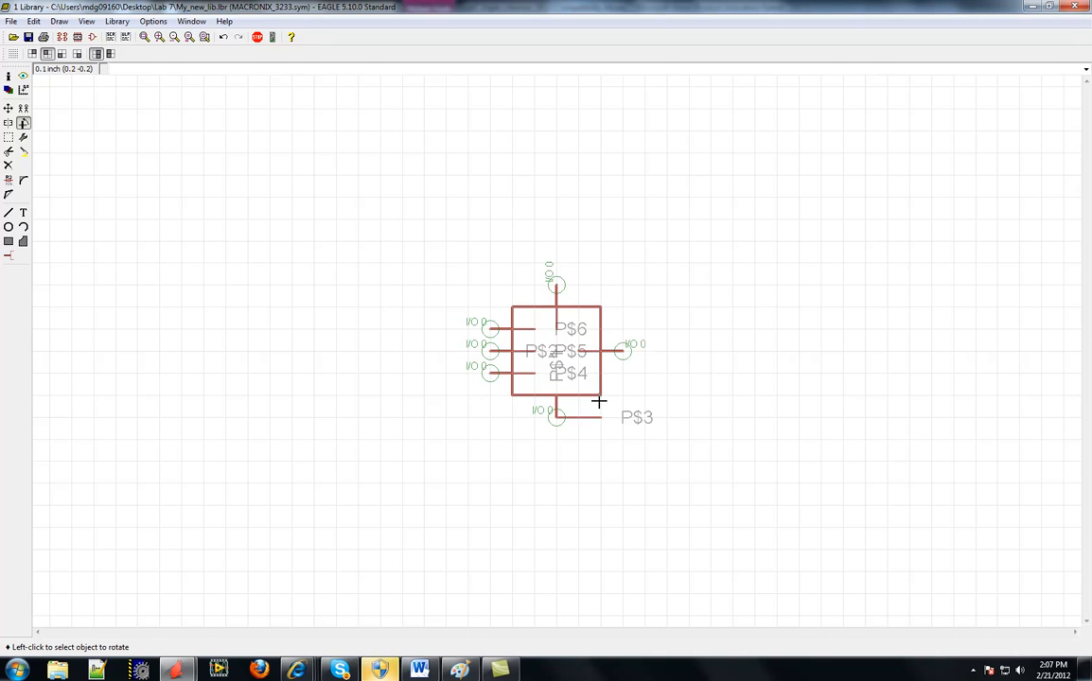
left_click(565, 414)
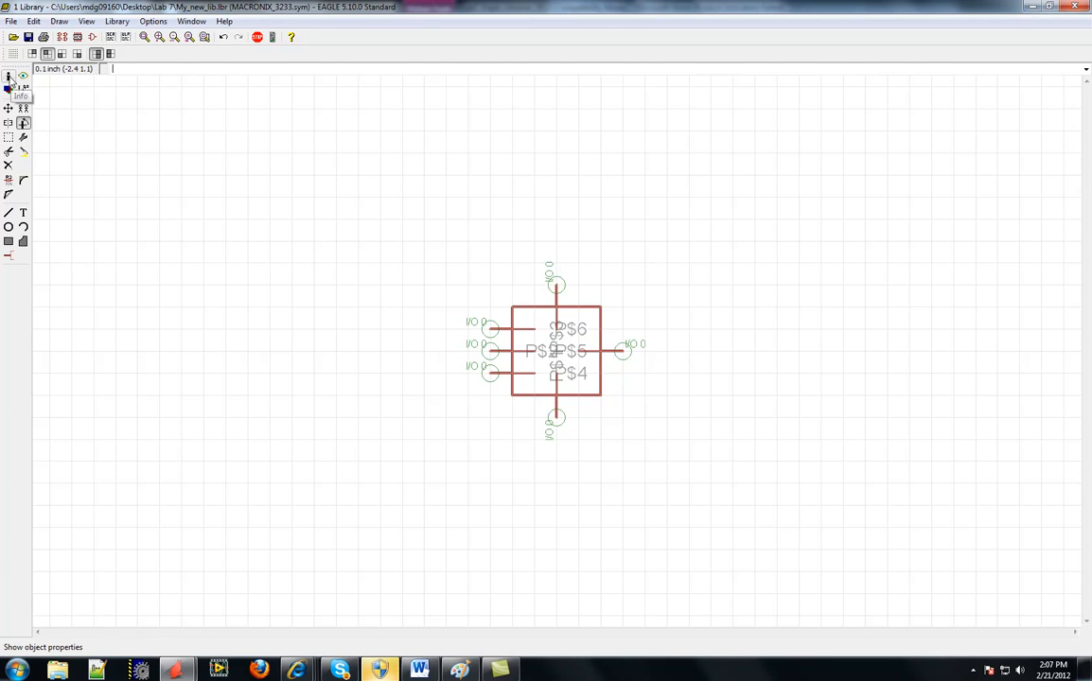
Set the upper pin's direction to Pwr and name it VDD
left_click(9, 77)
left_click(558, 286)
left_click(501, 257)
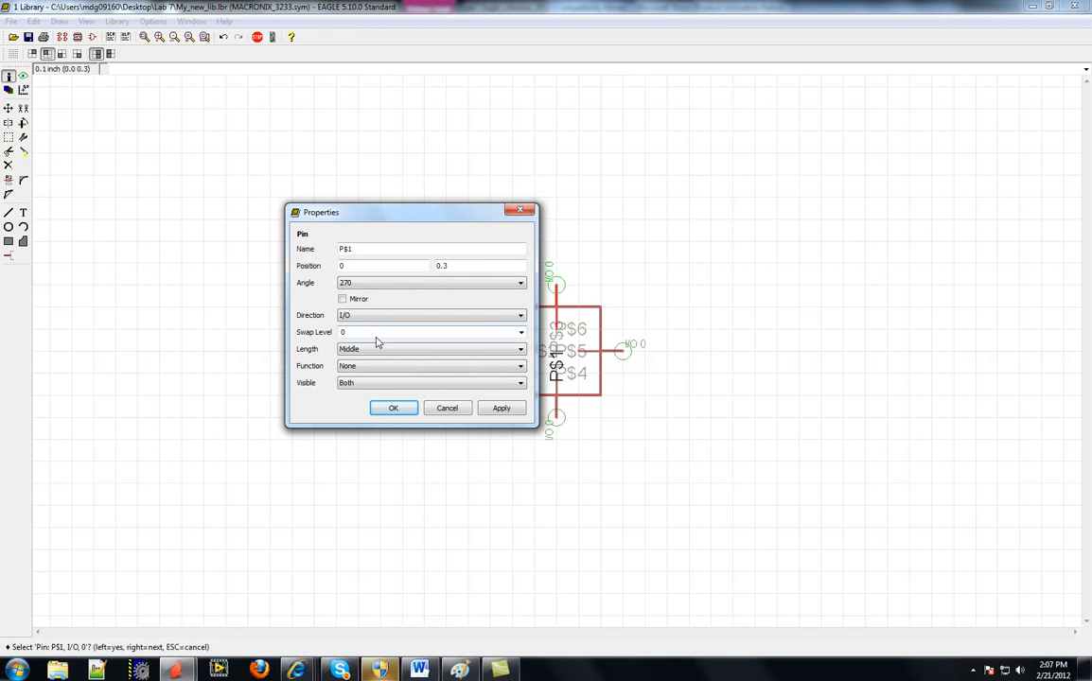
left_click(520, 318)
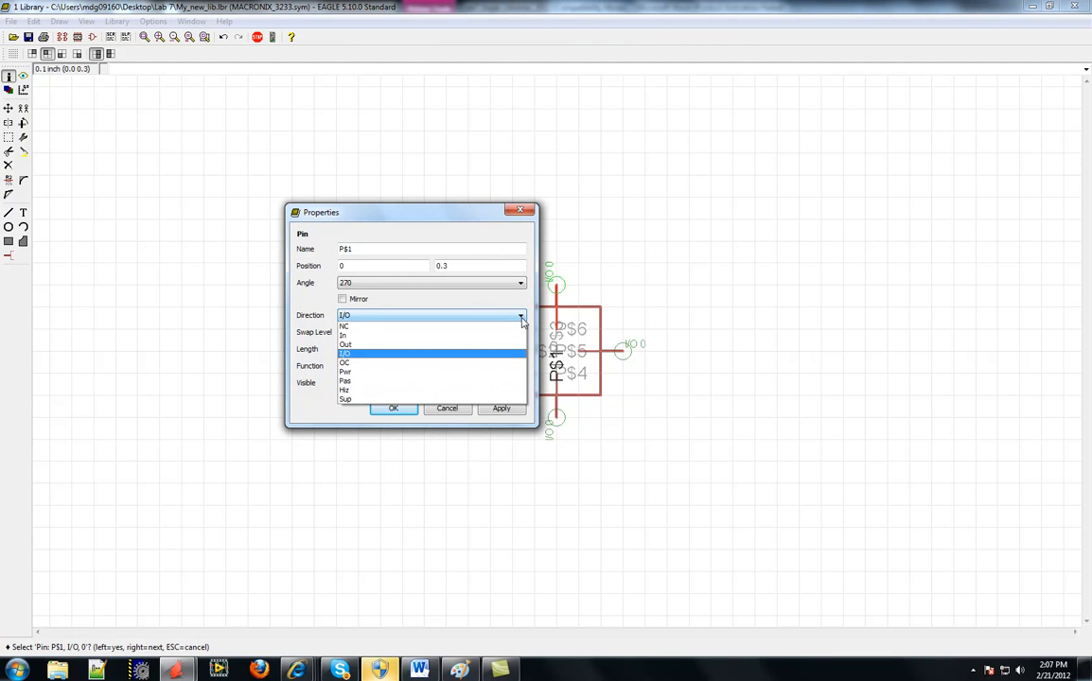
left_click(363, 373)
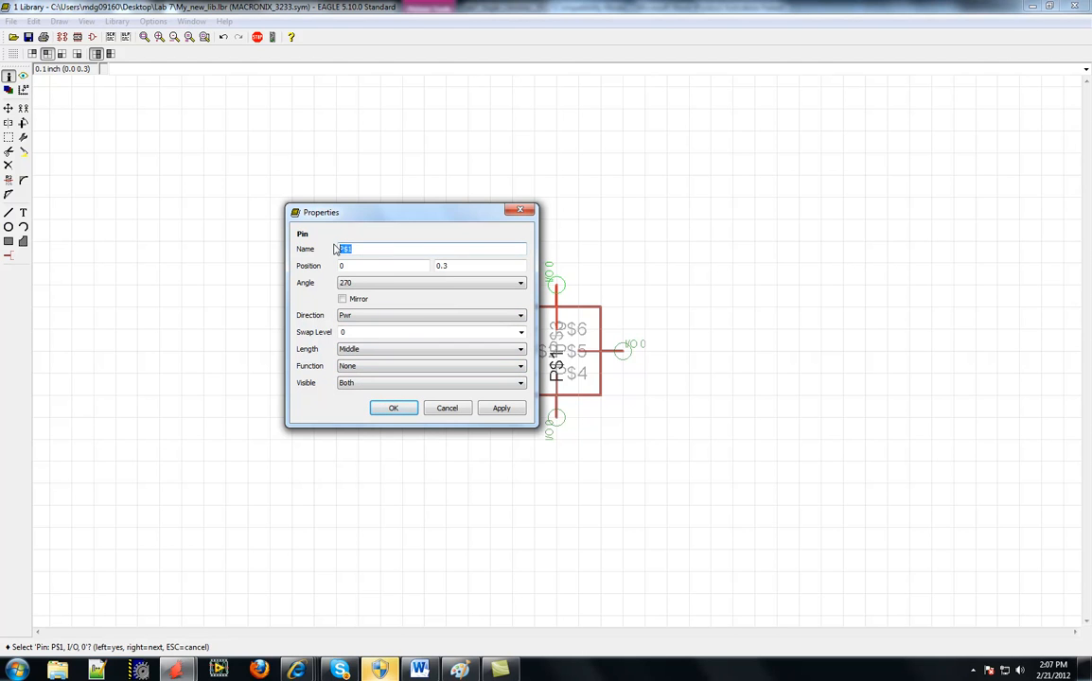
type("VDD")
left_click(393, 407)
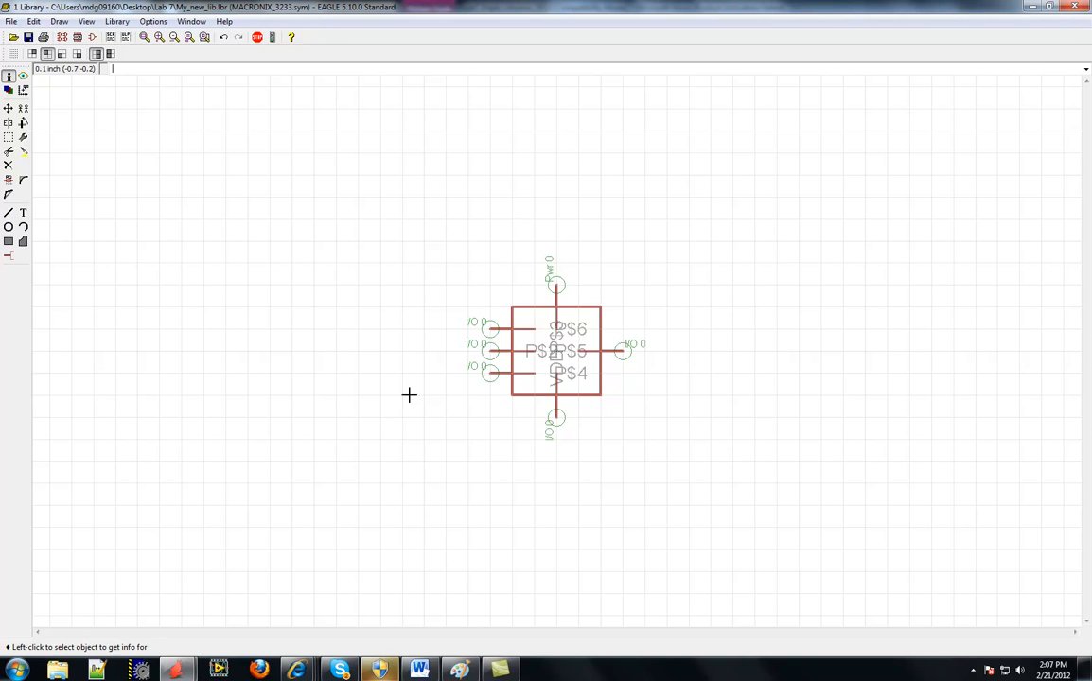
Name the pin on the chip's right side SO, with direction I/O
left_click(623, 350)
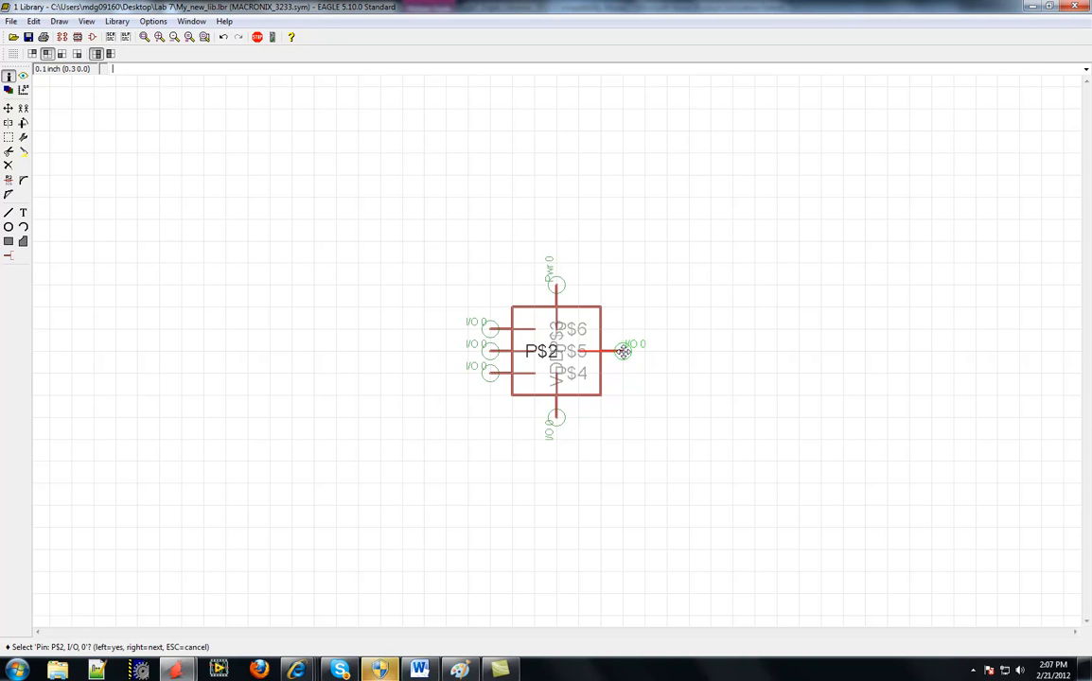
left_click(625, 349)
left_click_drag(343, 284, 311, 284)
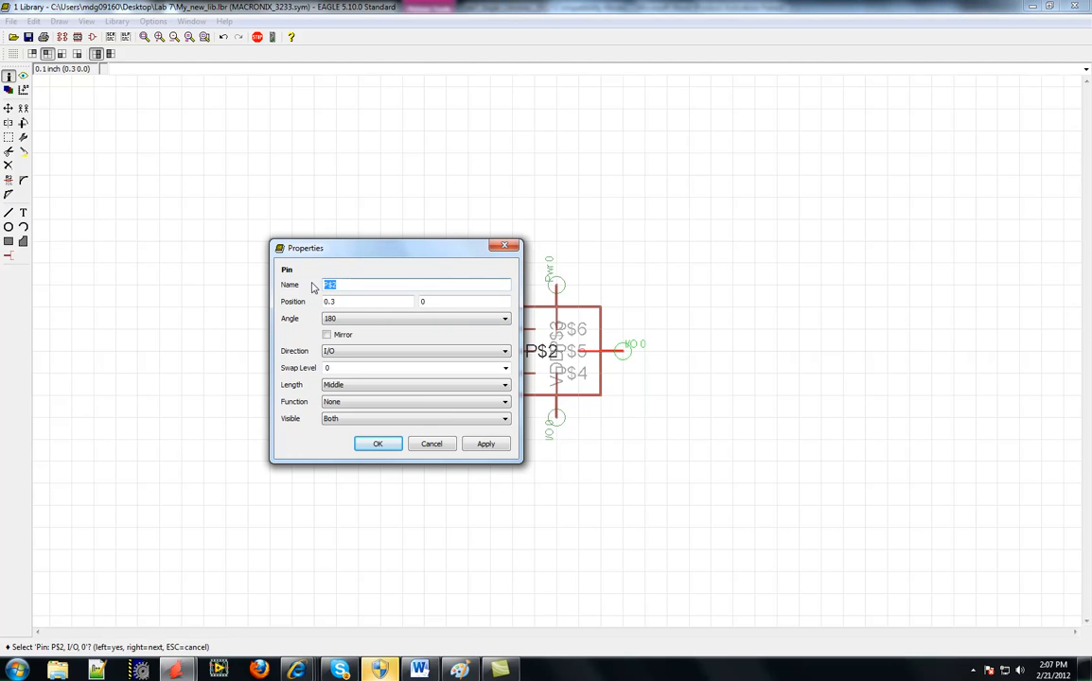
type("SO")
left_click(504, 351)
left_click(416, 397)
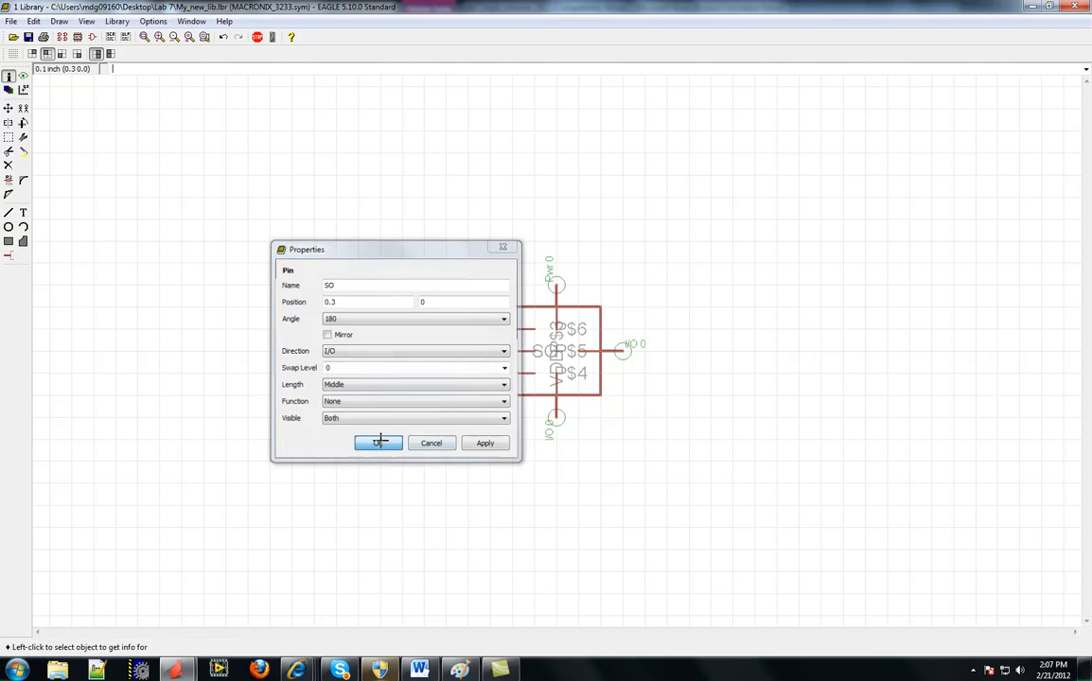
left_click(377, 443)
Name the lower pin of the chip GND and set its direction to Pwr
left_click(555, 417)
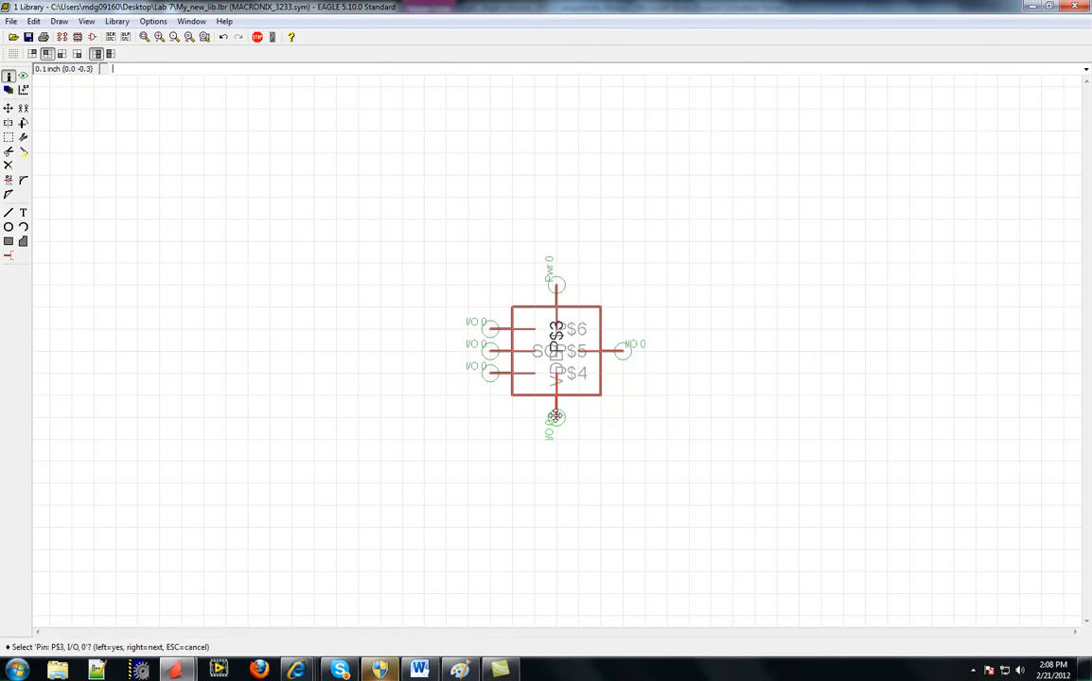
left_click(555, 417)
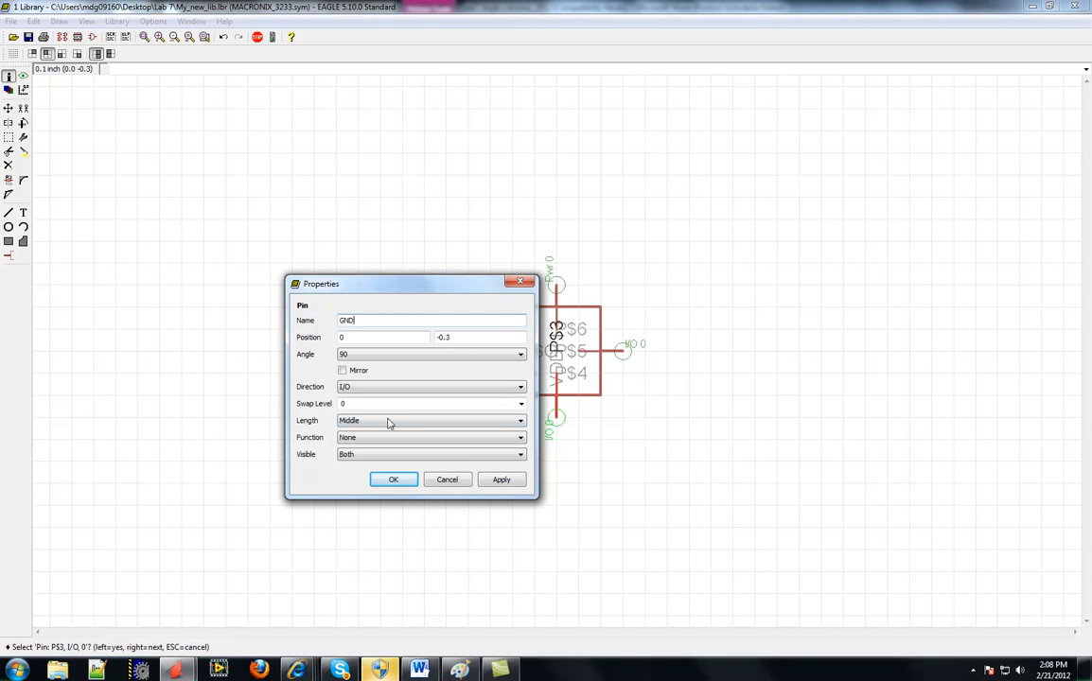
left_click(519, 388)
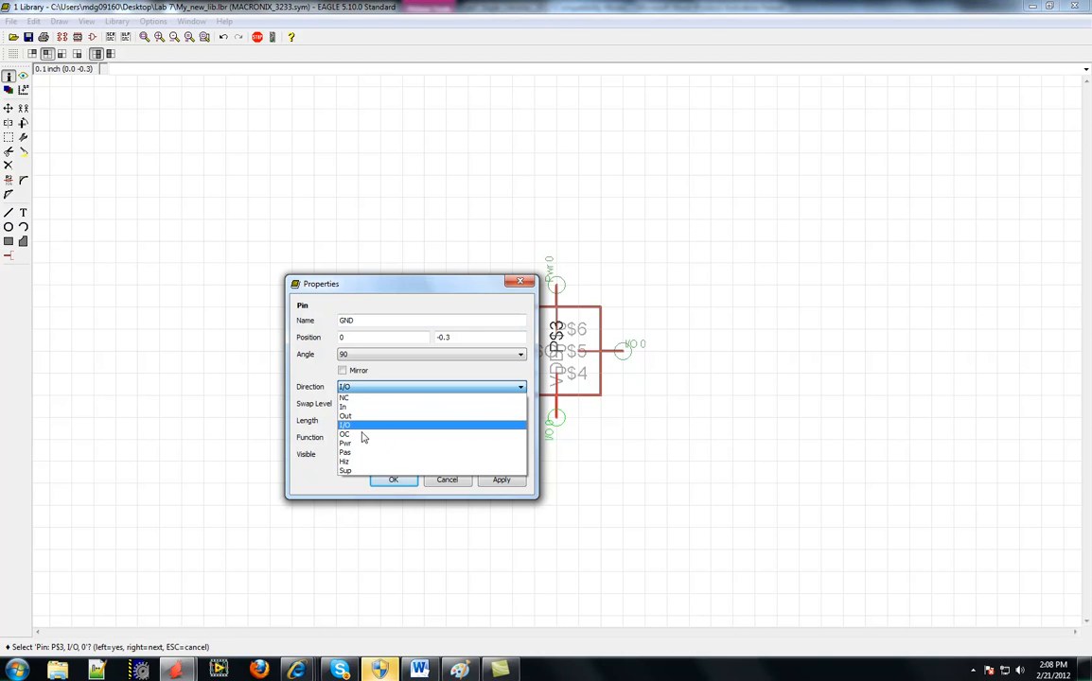
left_click(407, 442)
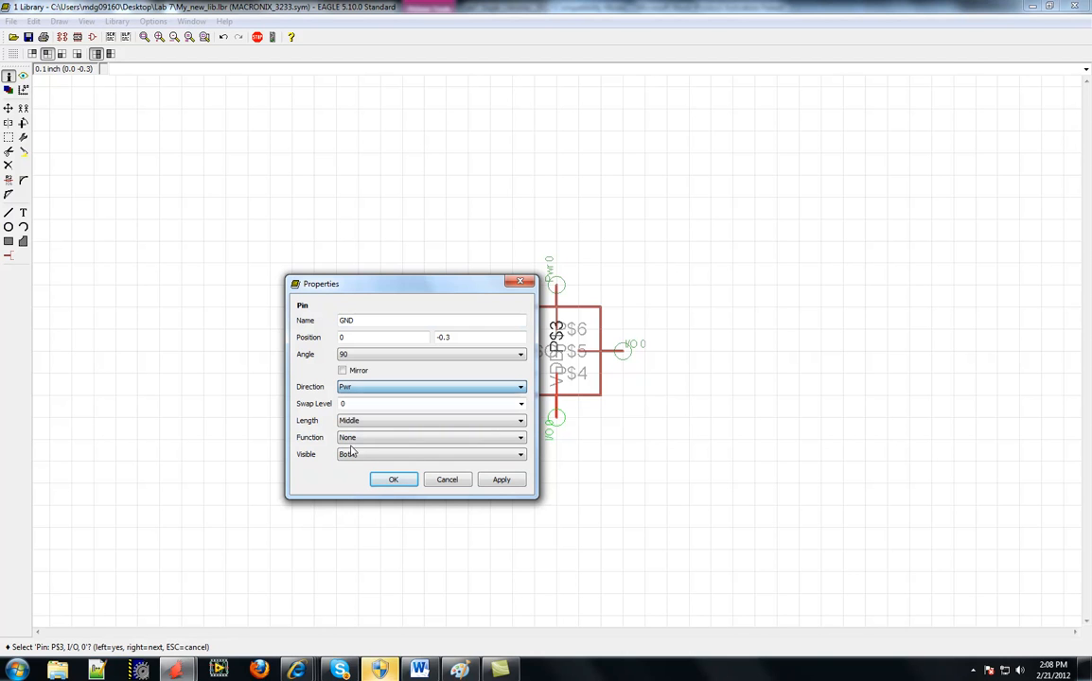
left_click(393, 480)
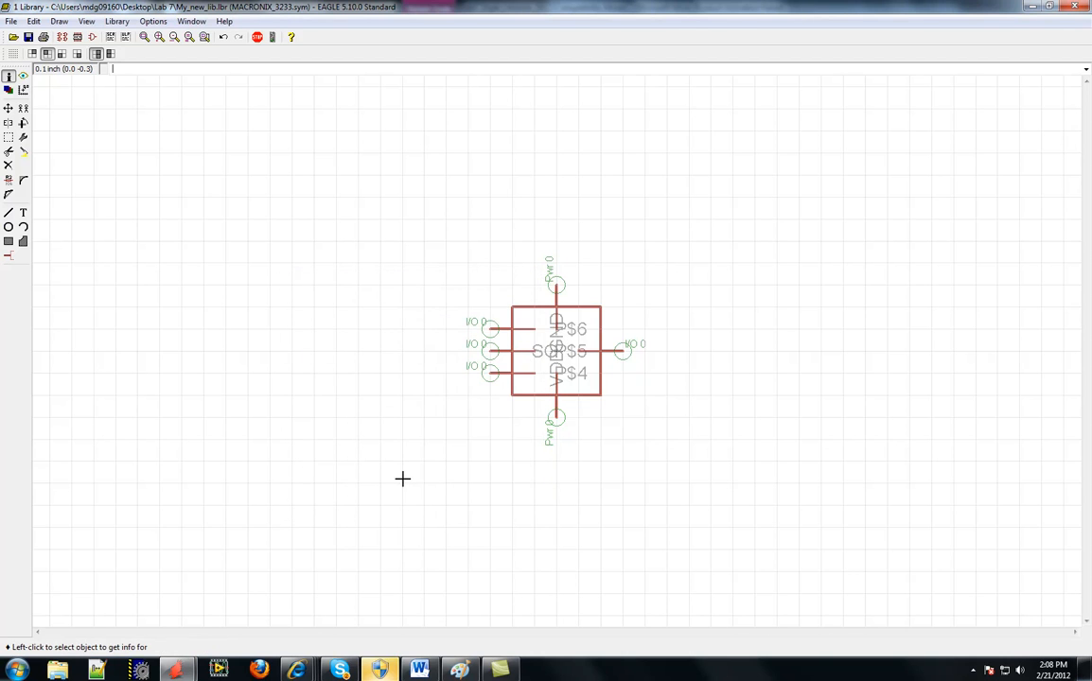
Check the flash chip symbol in the Word lab document and name the uppermost of the three left-side pins CS
left_click(488, 328)
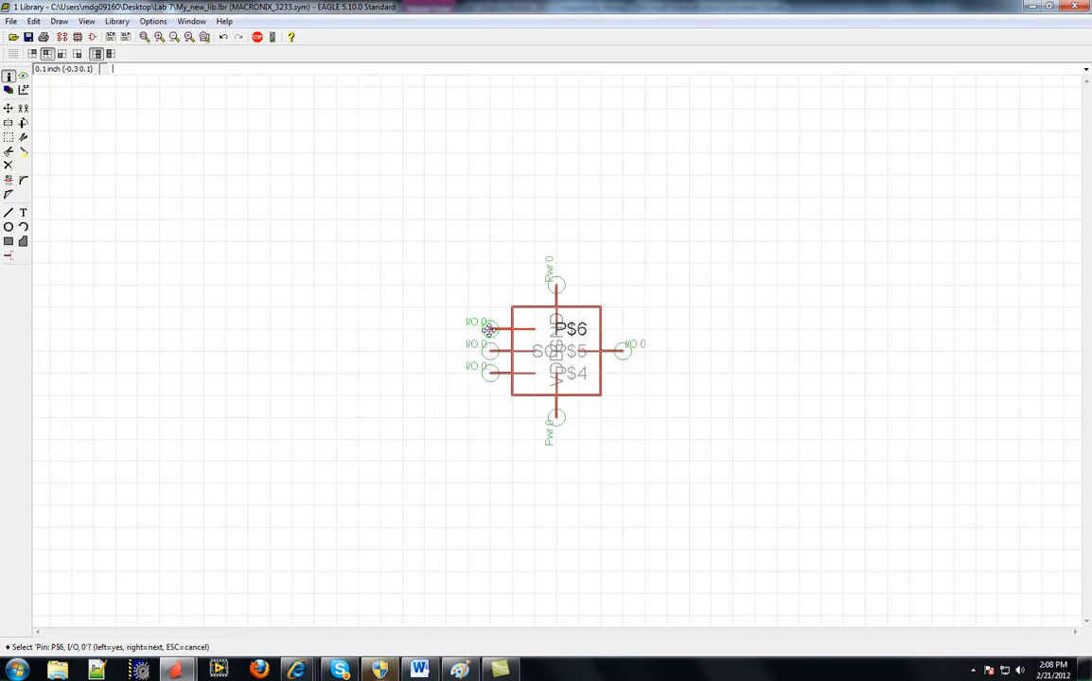
left_click(511, 335)
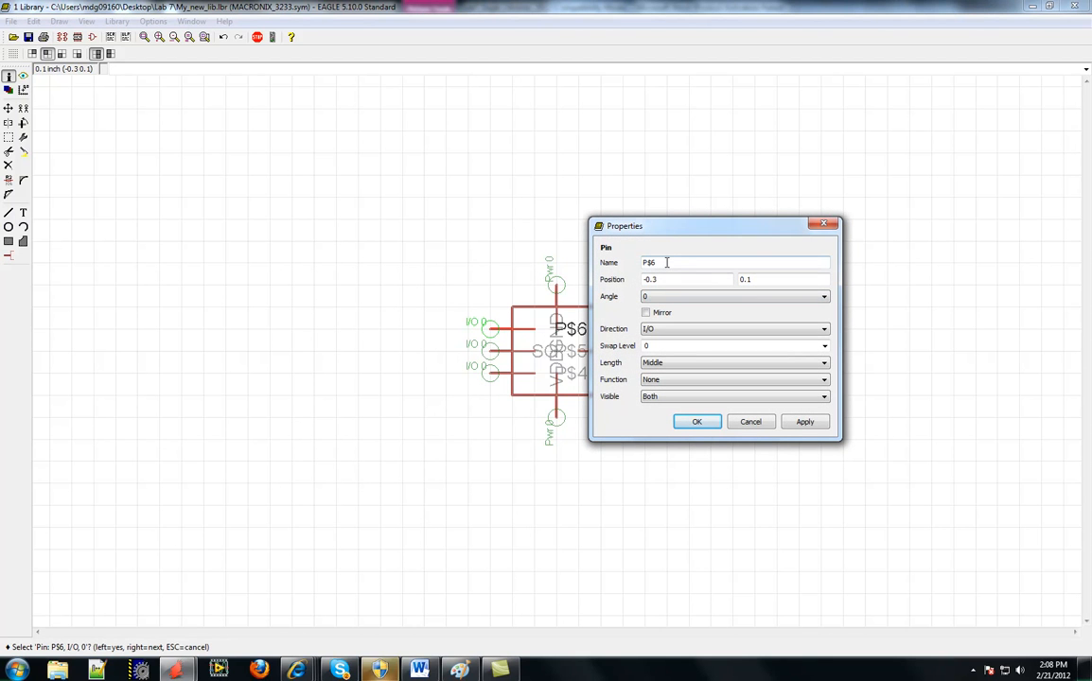
left_click(420, 669)
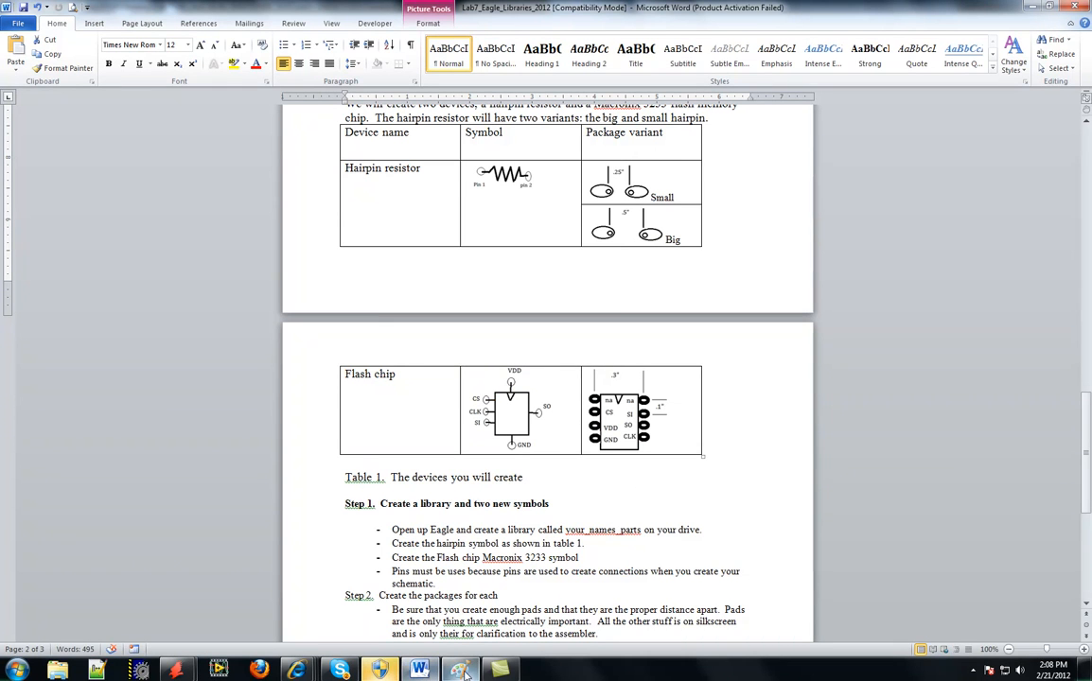
mouse_move(421, 672)
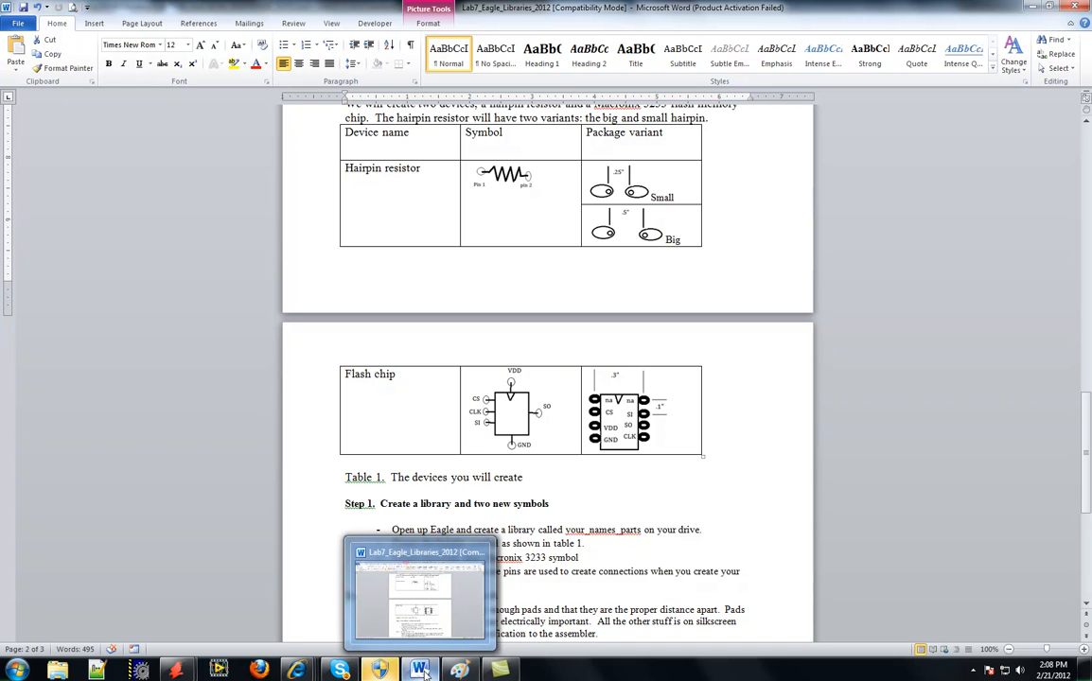
mouse_move(194, 671)
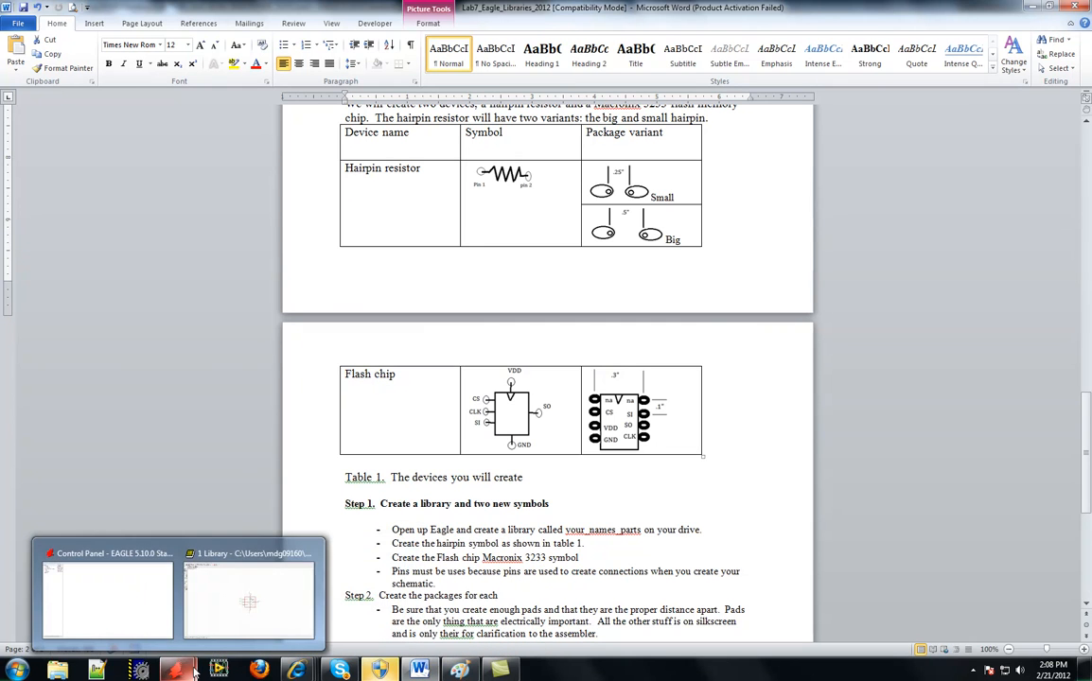
left_click(256, 605)
double_click(662, 262)
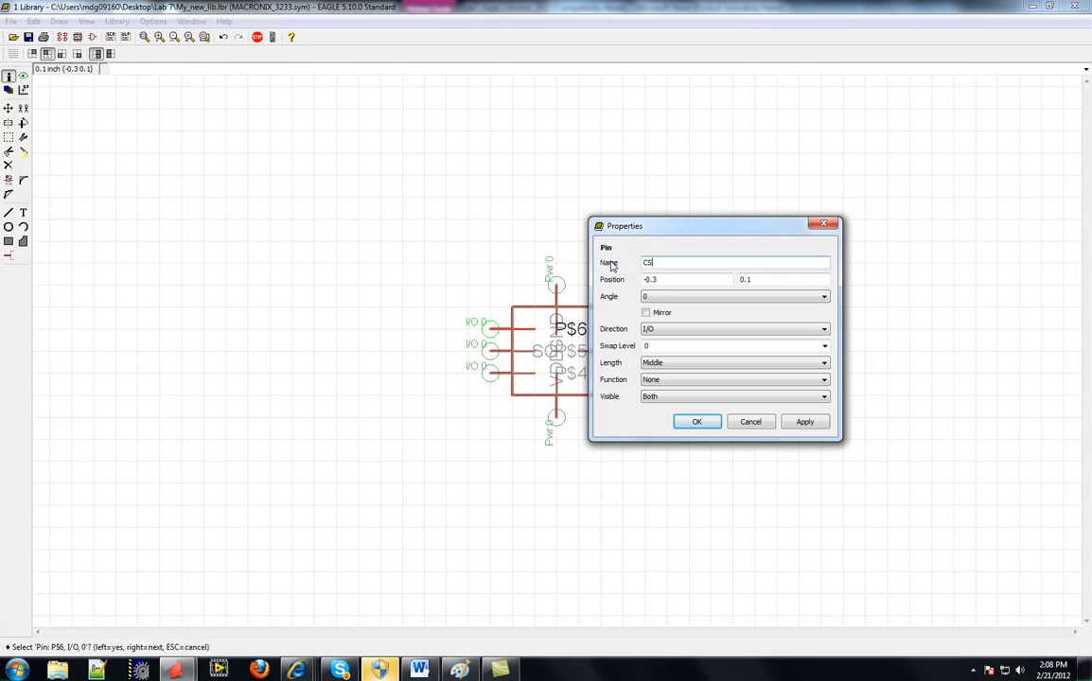
left_click(714, 424)
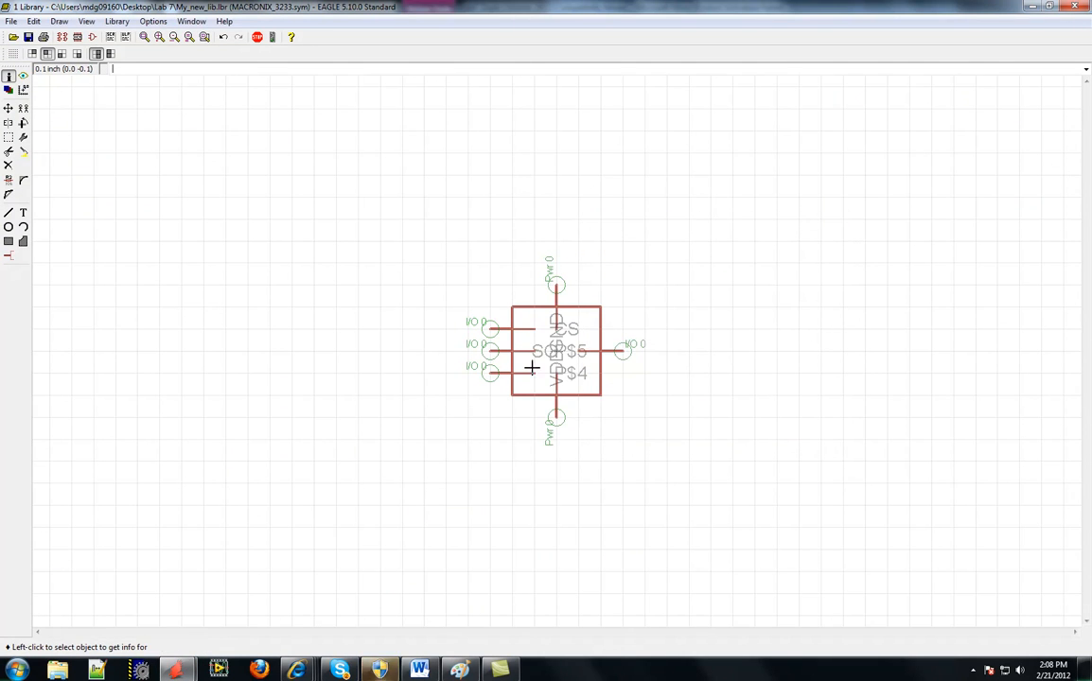
Name the middle pin on the chip's left side CLK
left_click(490, 350)
left_click(490, 350)
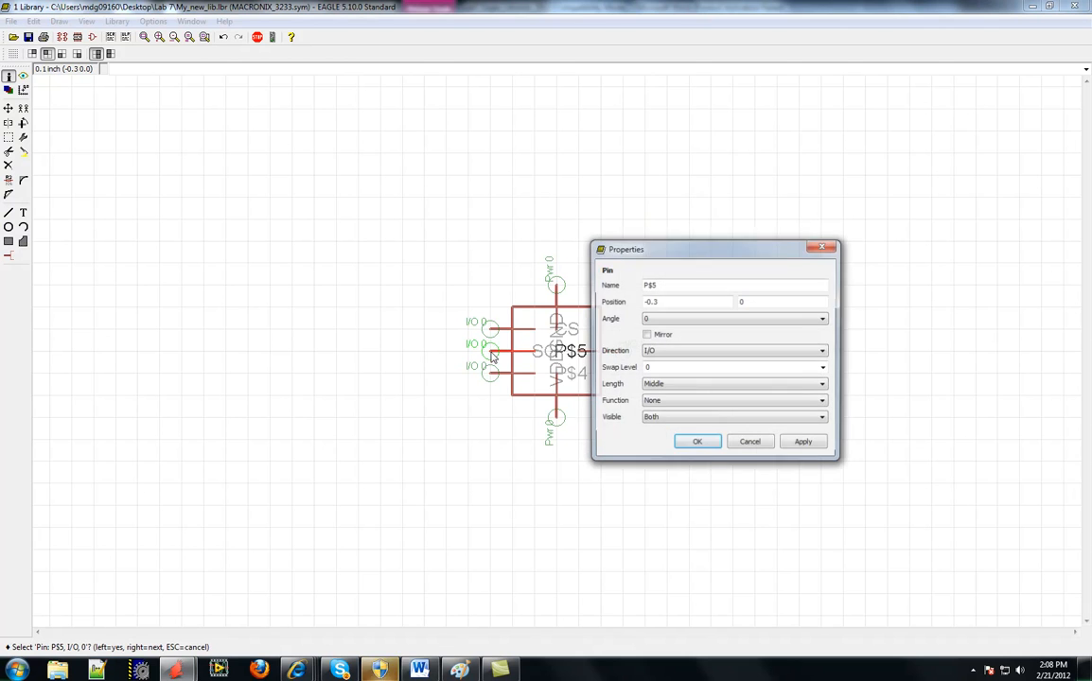
double_click(668, 284)
type("C")
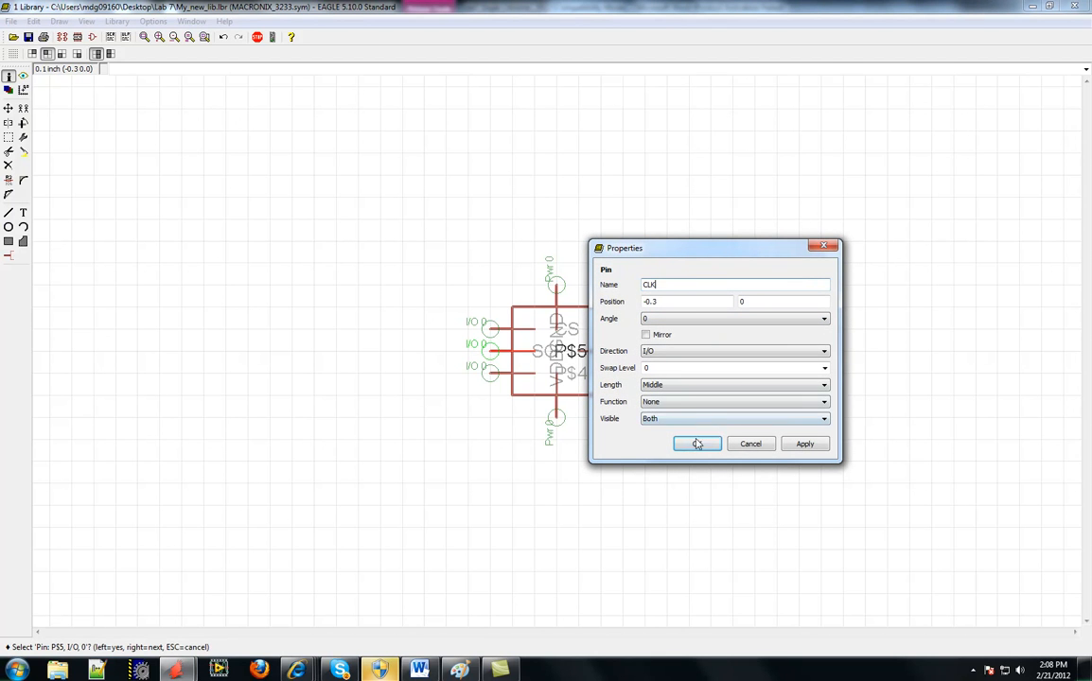
type("LK")
left_click(696, 443)
Name the lowest pin on the chip's left side SI
left_click(495, 374)
left_click(493, 378)
left_click_drag(666, 307, 609, 311)
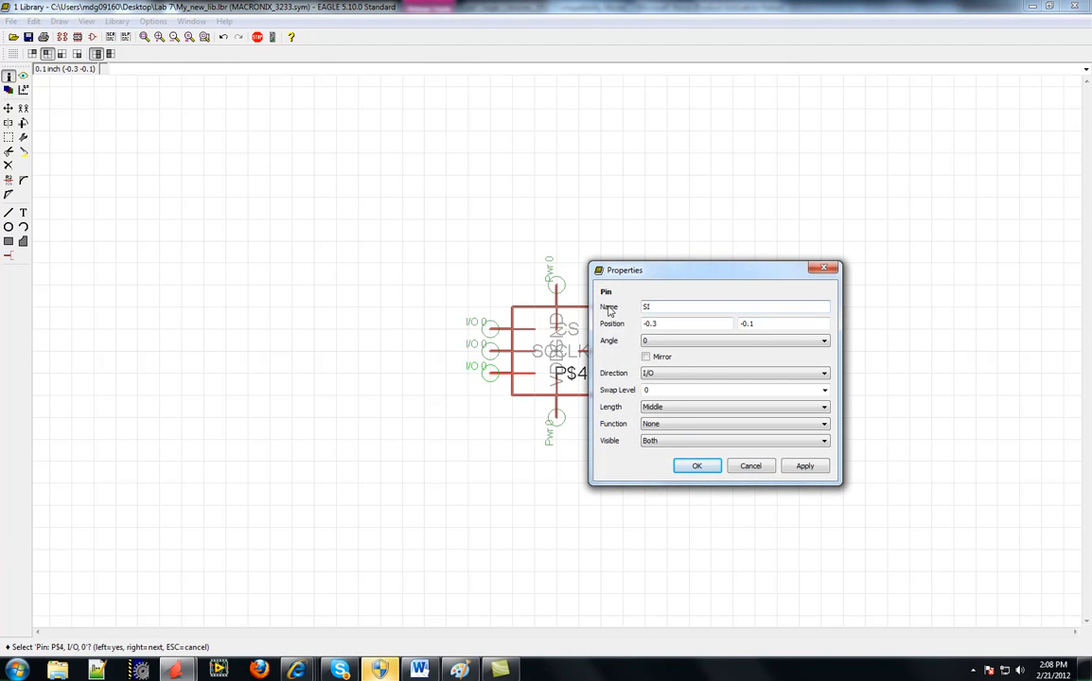
type("SI")
left_click(697, 467)
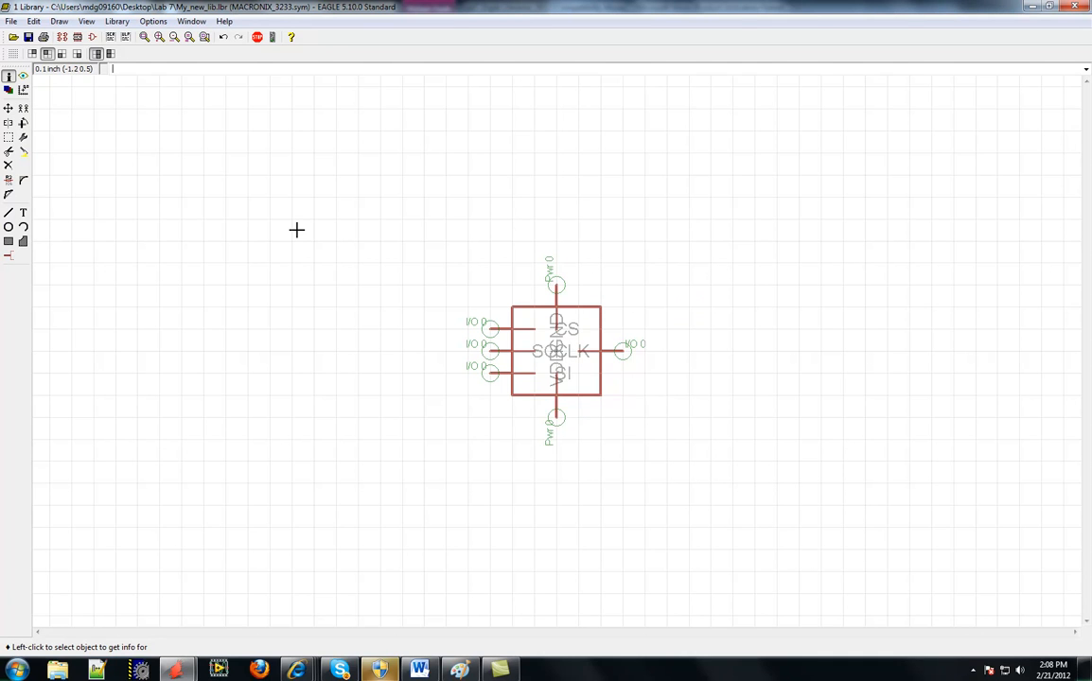
Move the SO pin off its lead wire, out to the right of the chip body
left_click(8, 108)
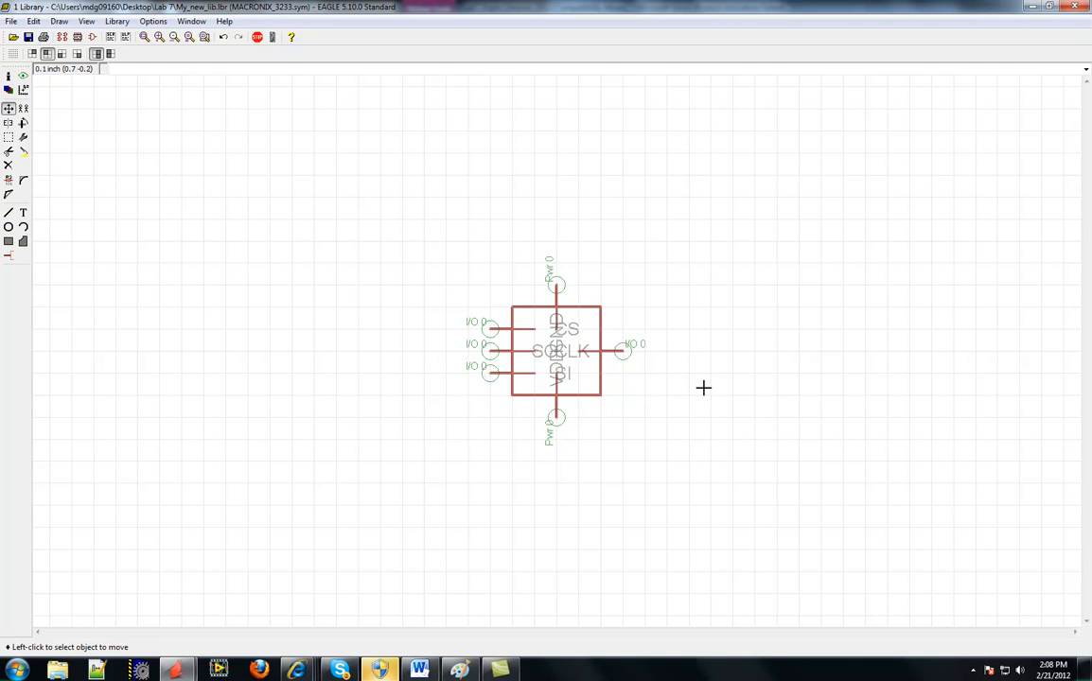
scroll(704, 386, "up", 3)
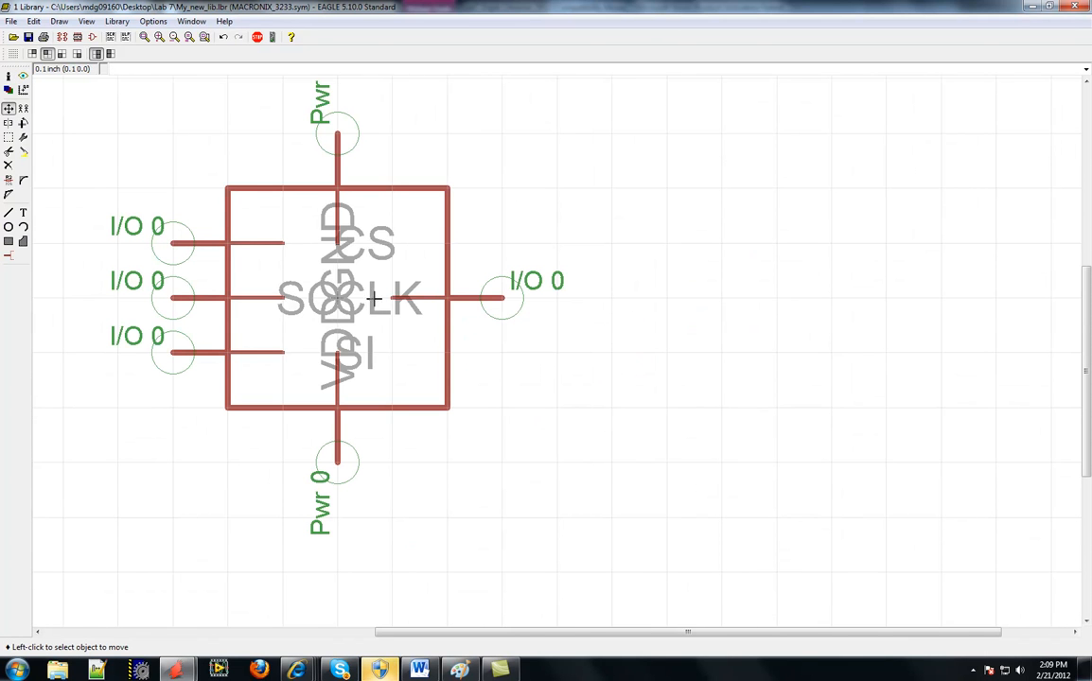
left_click(507, 293)
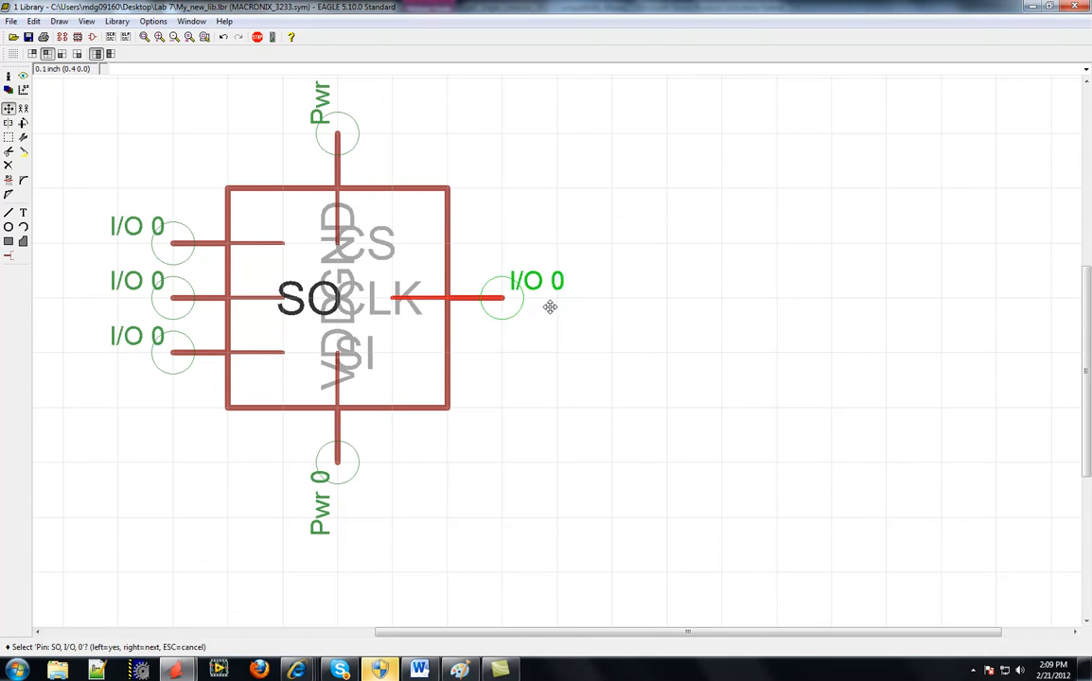
left_click(550, 306)
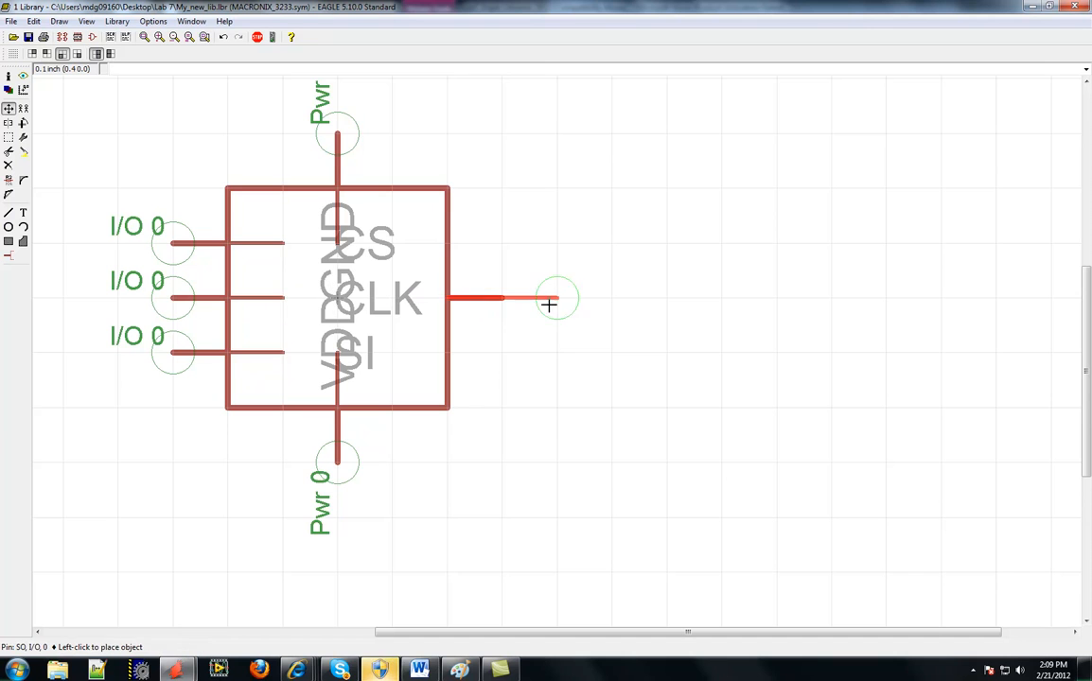
left_click(618, 347)
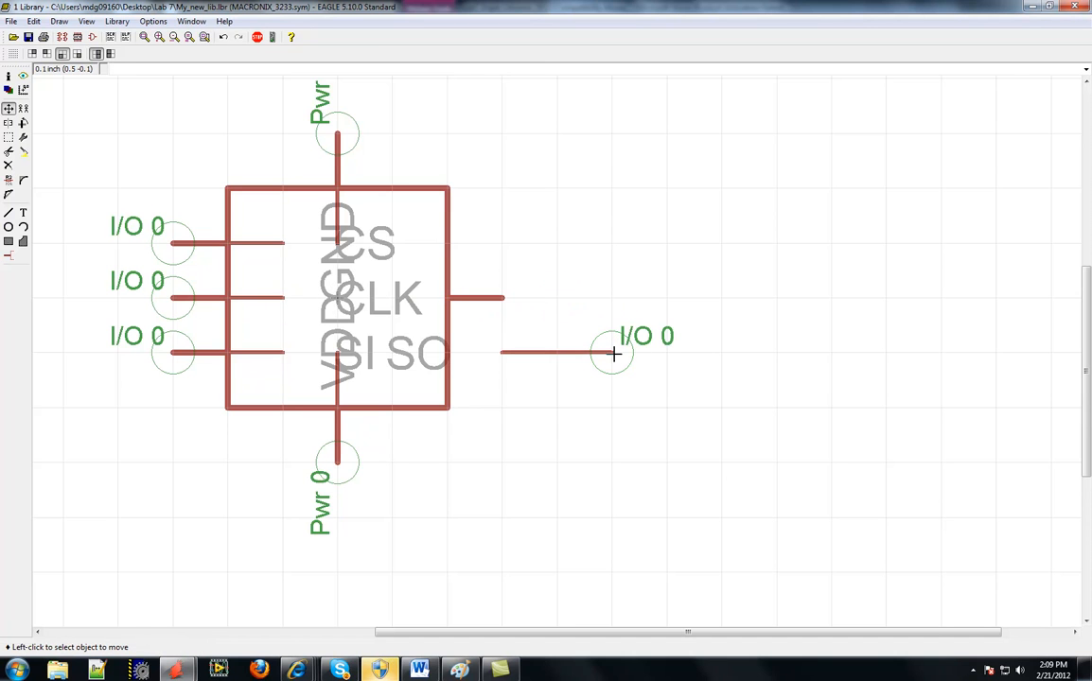
left_click(643, 352)
left_click(754, 351)
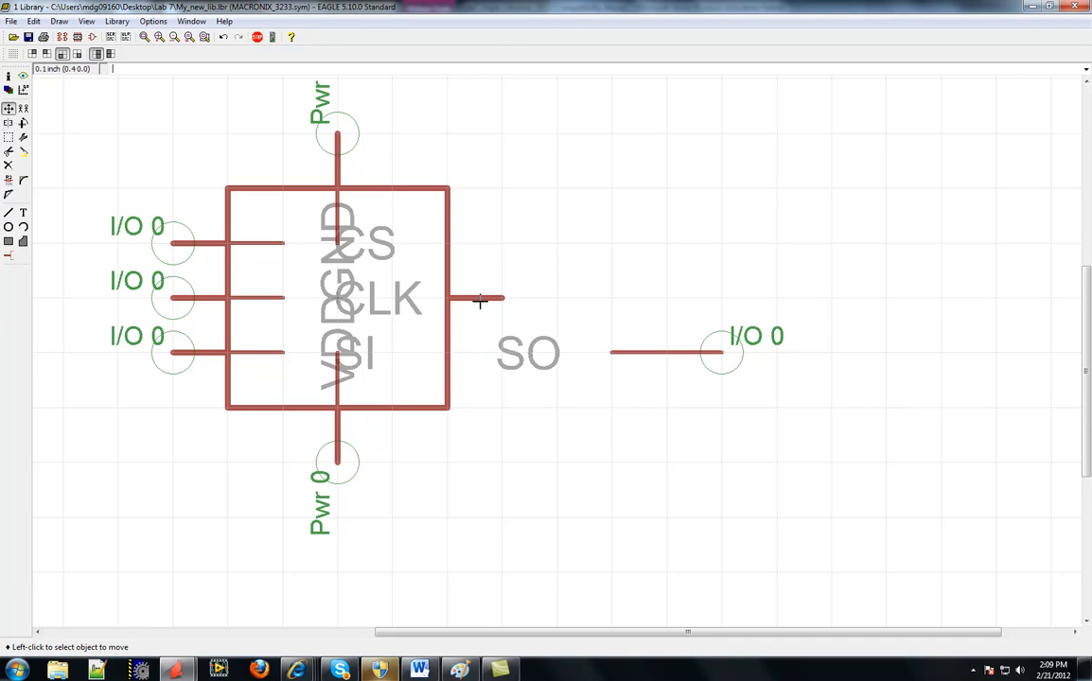
Try to move the outer end of the right lead wire separately from the SO pin
left_click(9, 137)
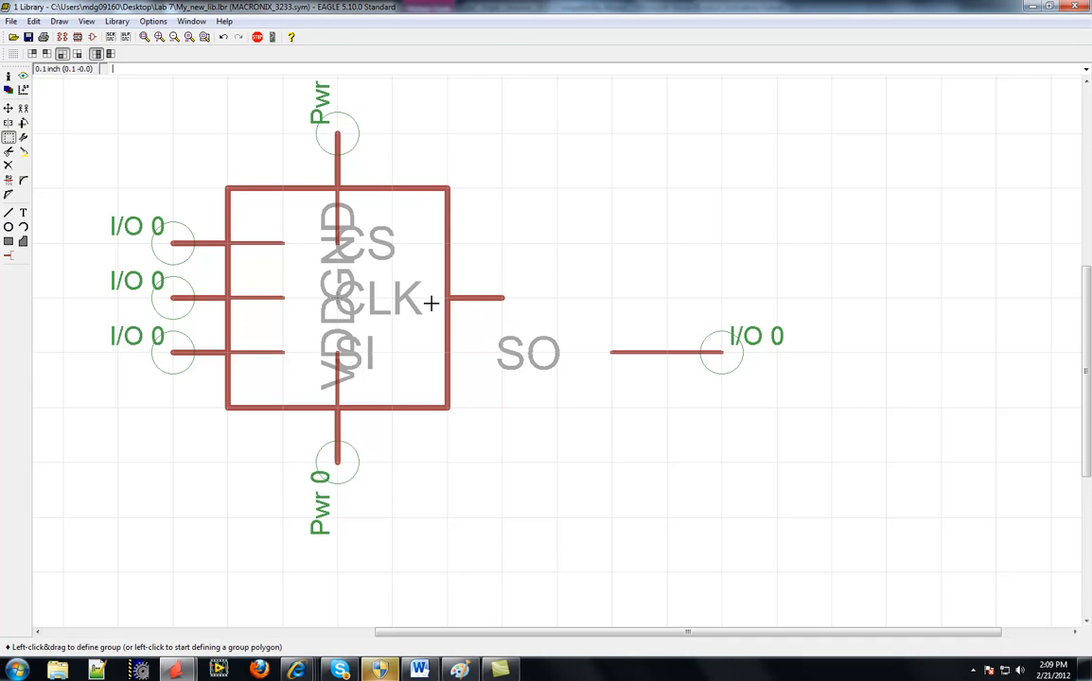
left_click_drag(485, 324, 575, 386)
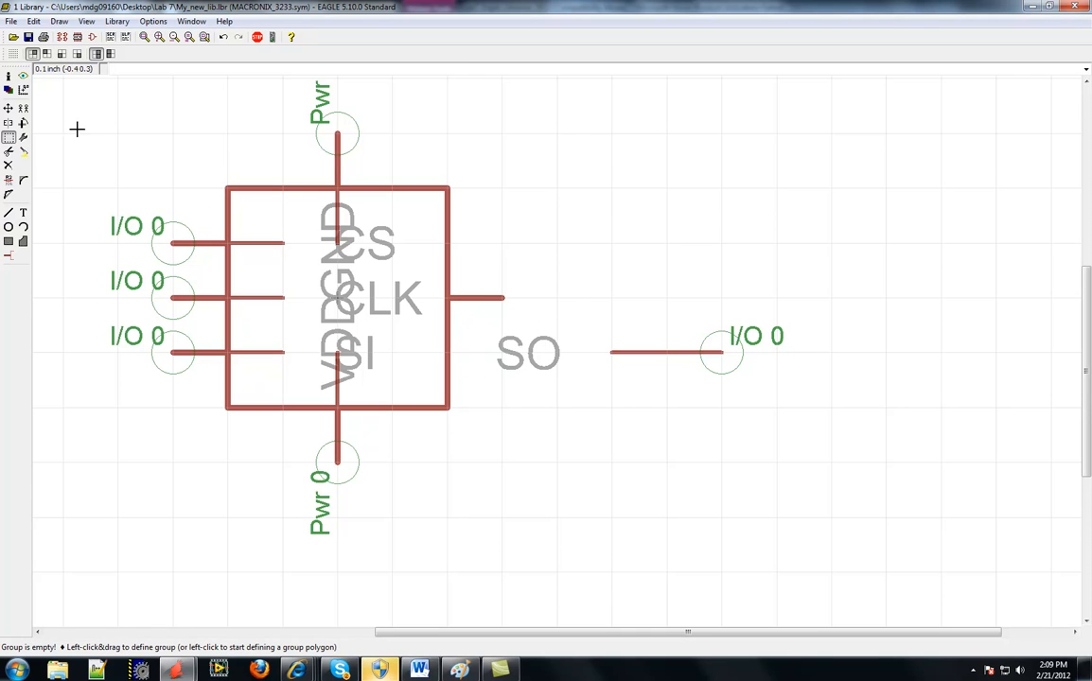
left_click(8, 108)
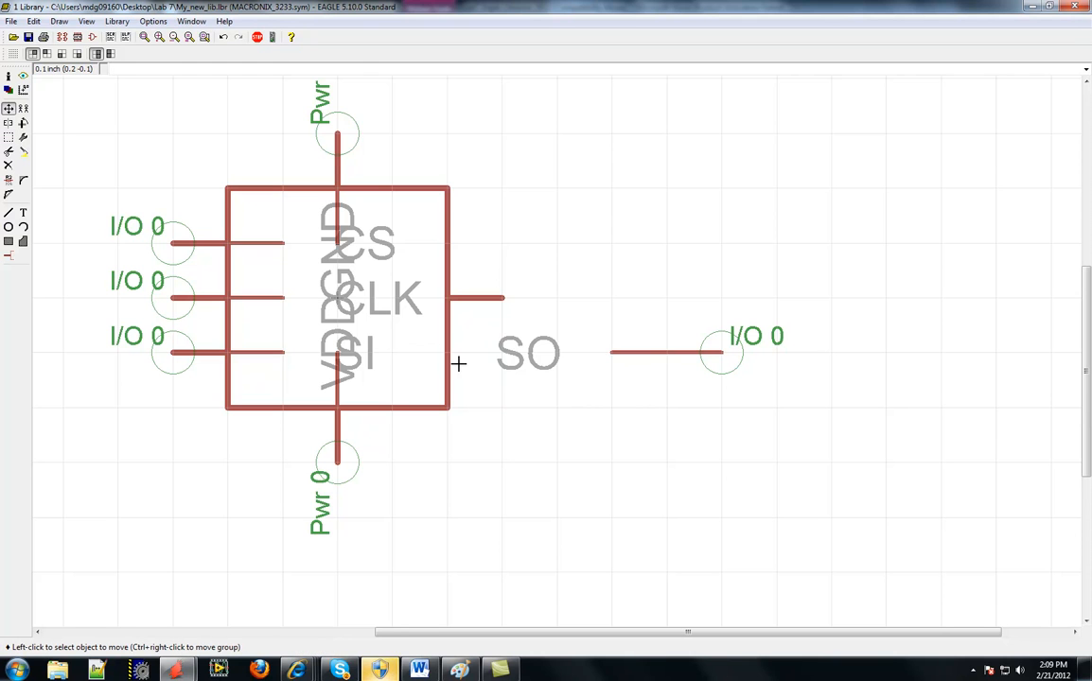
left_click(498, 338)
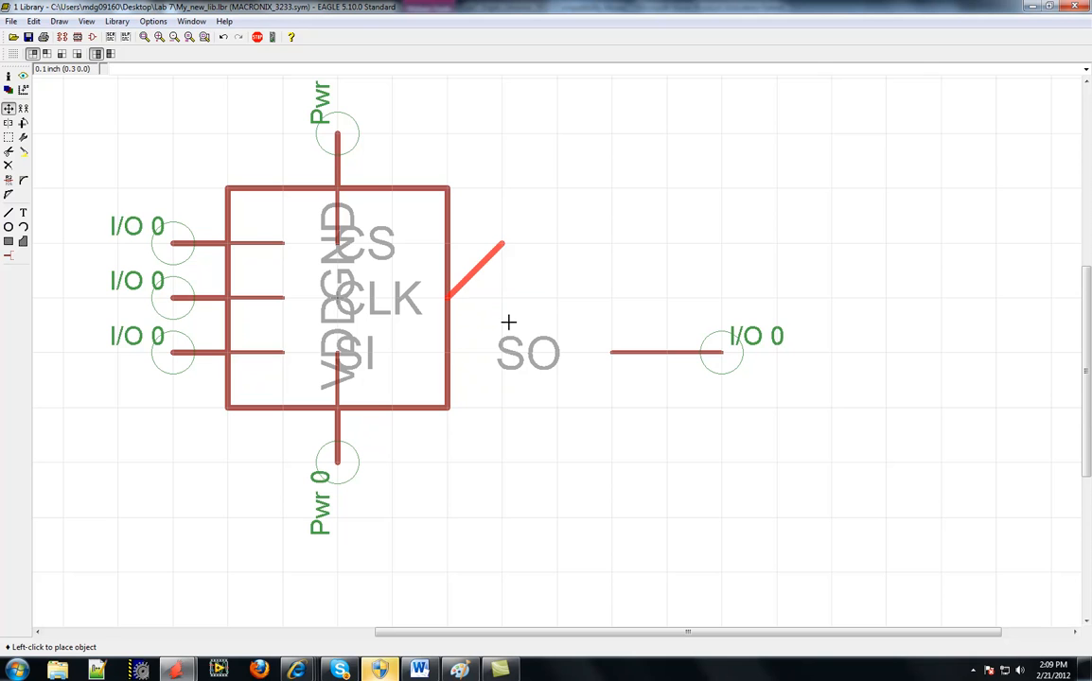
left_click(503, 331)
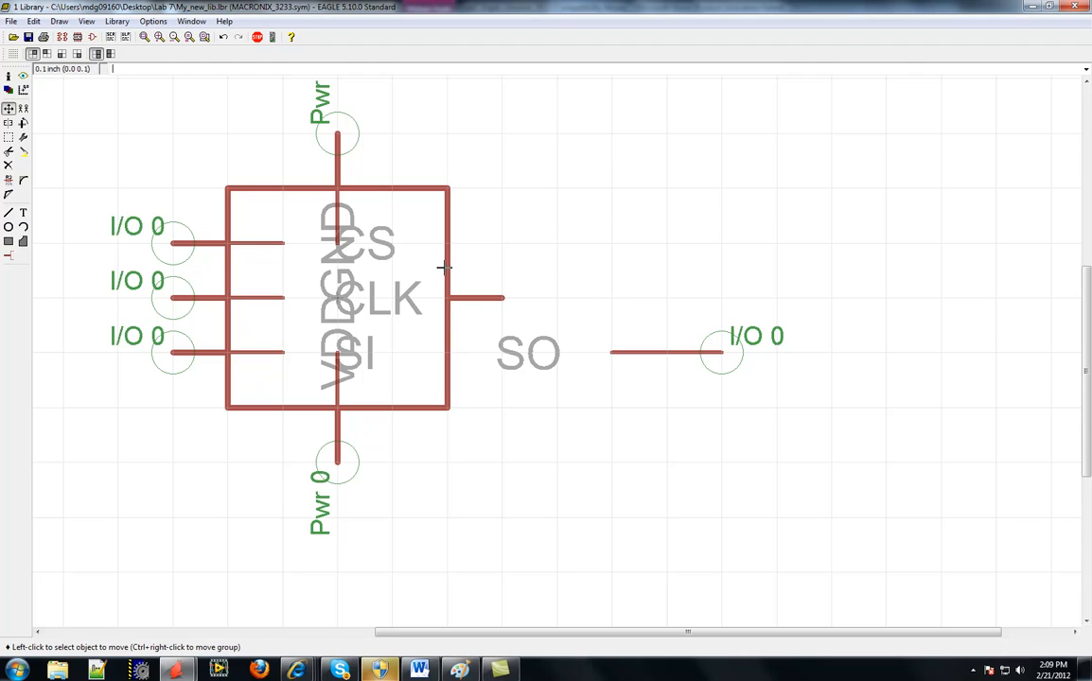
Move the SO pin back onto the outer end of its lead wire and save the library
left_click(724, 354)
left_click(507, 301)
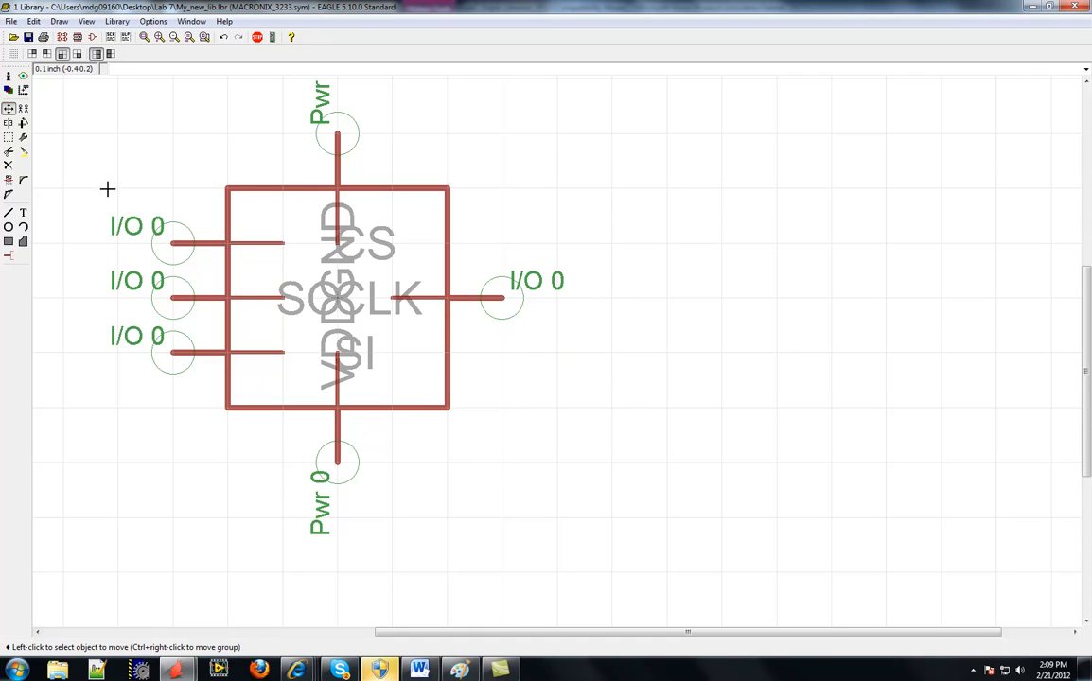
left_click(10, 20)
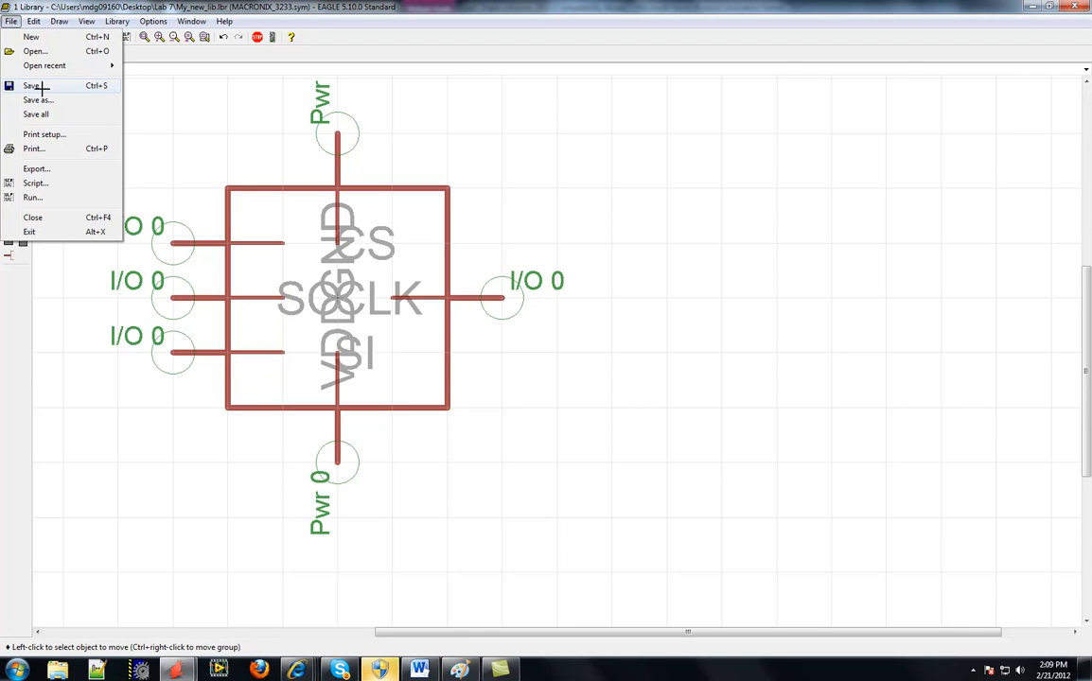
left_click(38, 86)
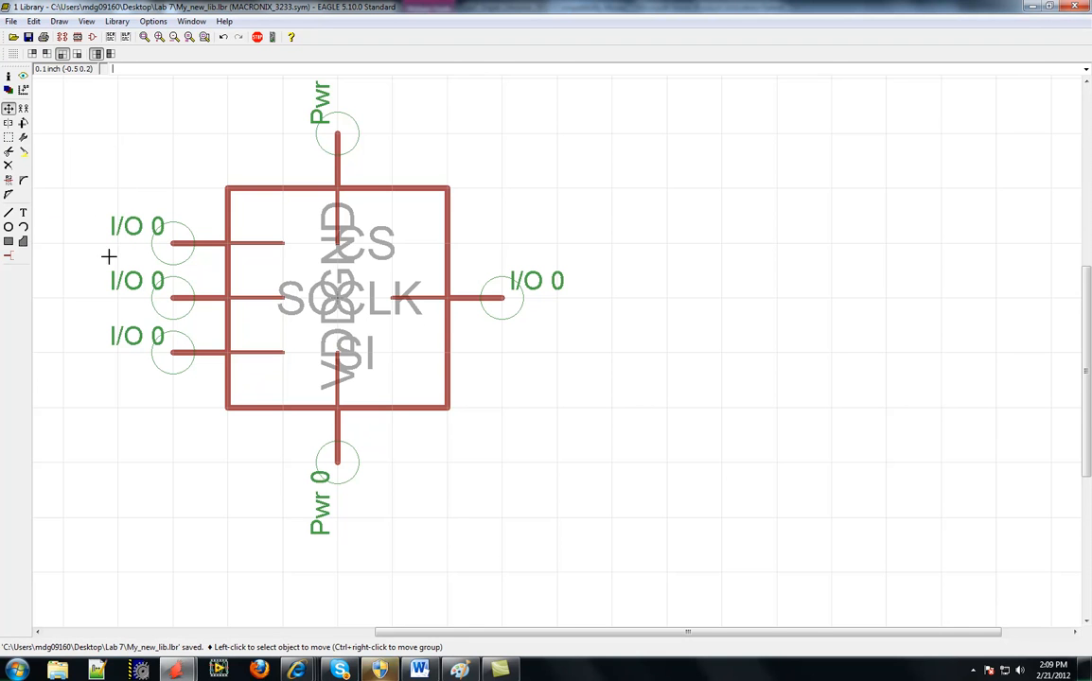
Switch to the Word lab document and read the instructions for creating the packages and devices
left_click(421, 672)
scroll(567, 325, "up", 2)
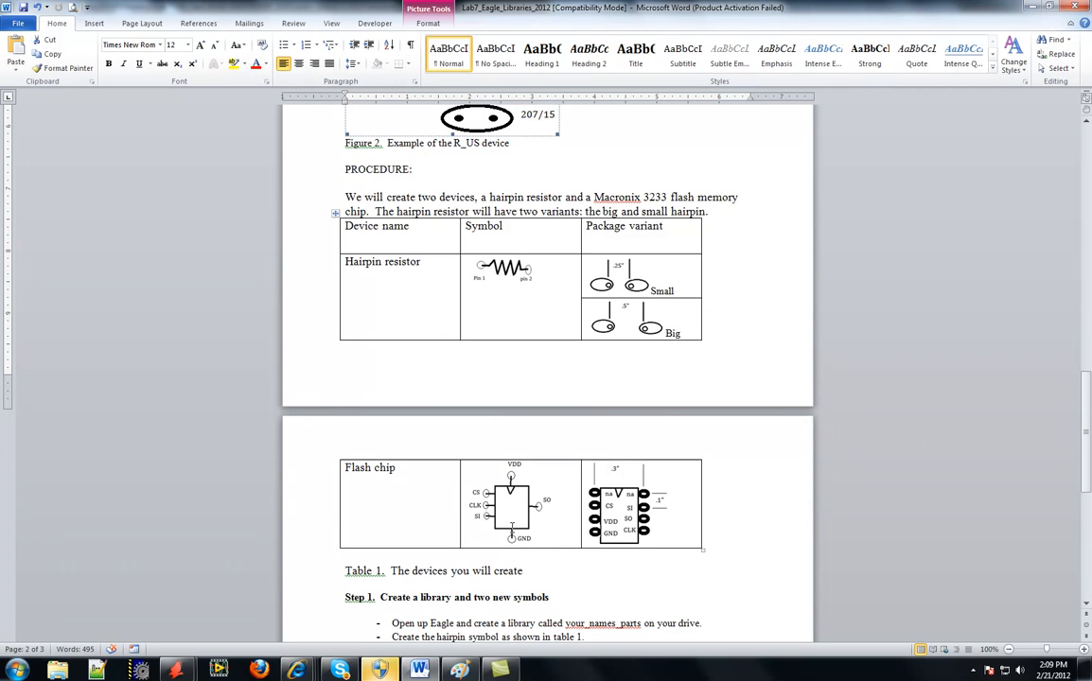
scroll(512, 528, "down", 1)
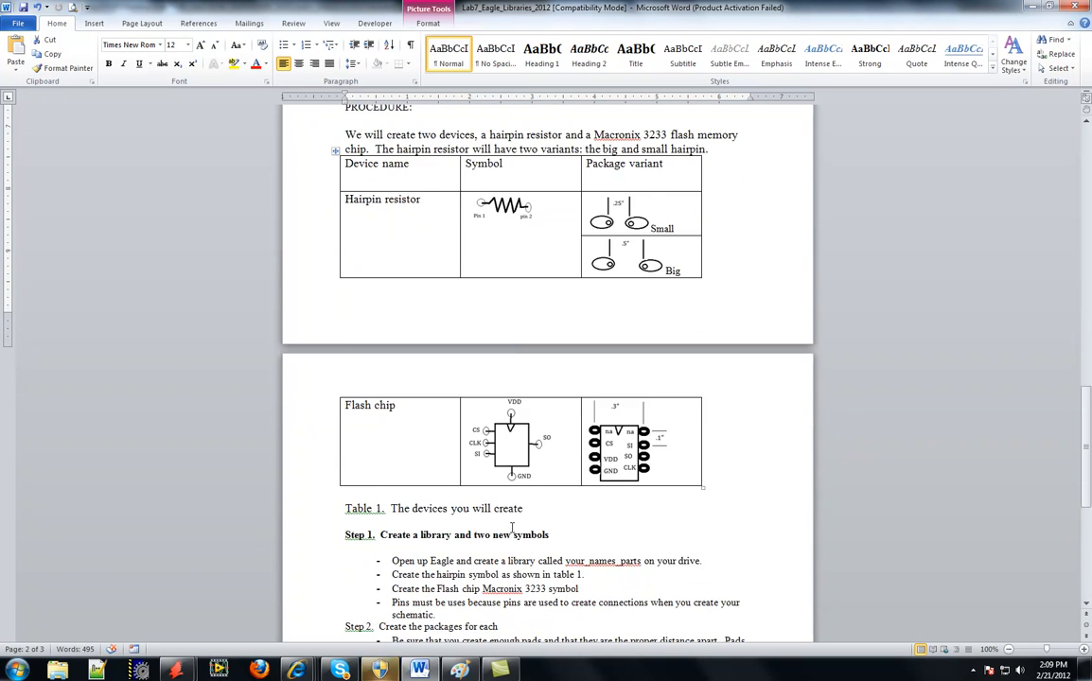
scroll(512, 528, "down", 1)
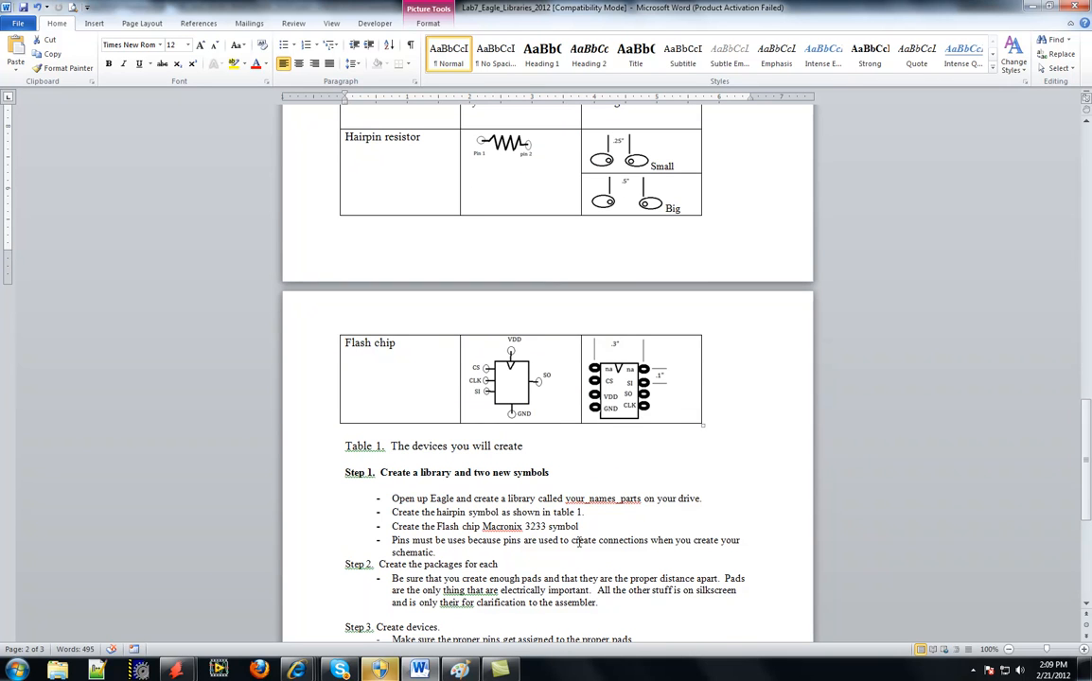
scroll(430, 550, "down", 1)
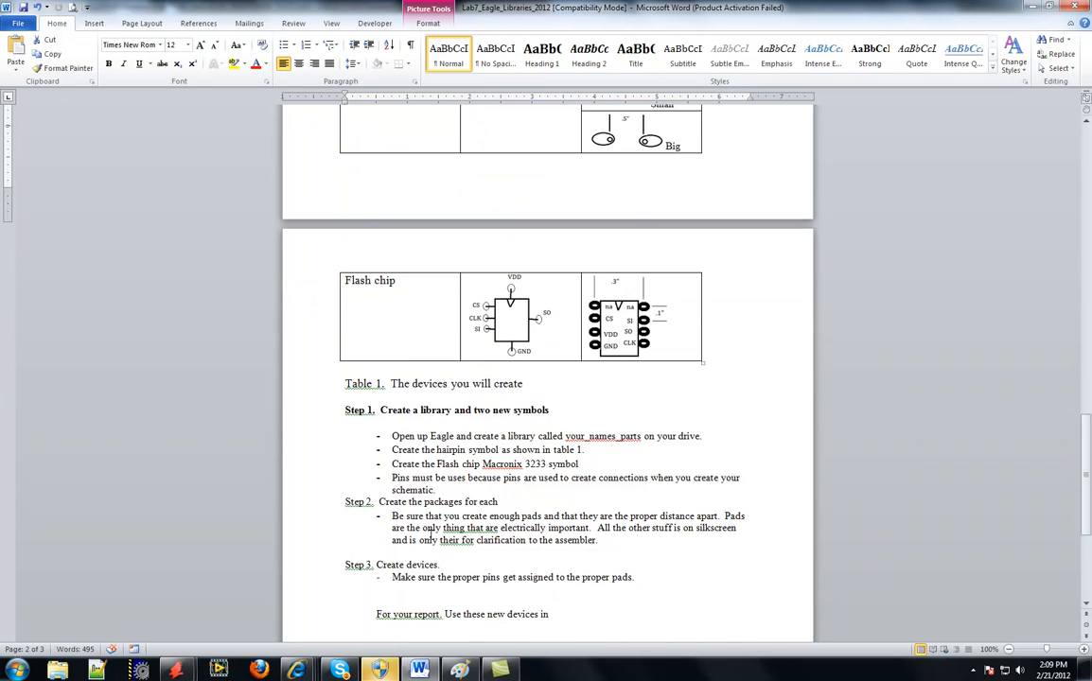
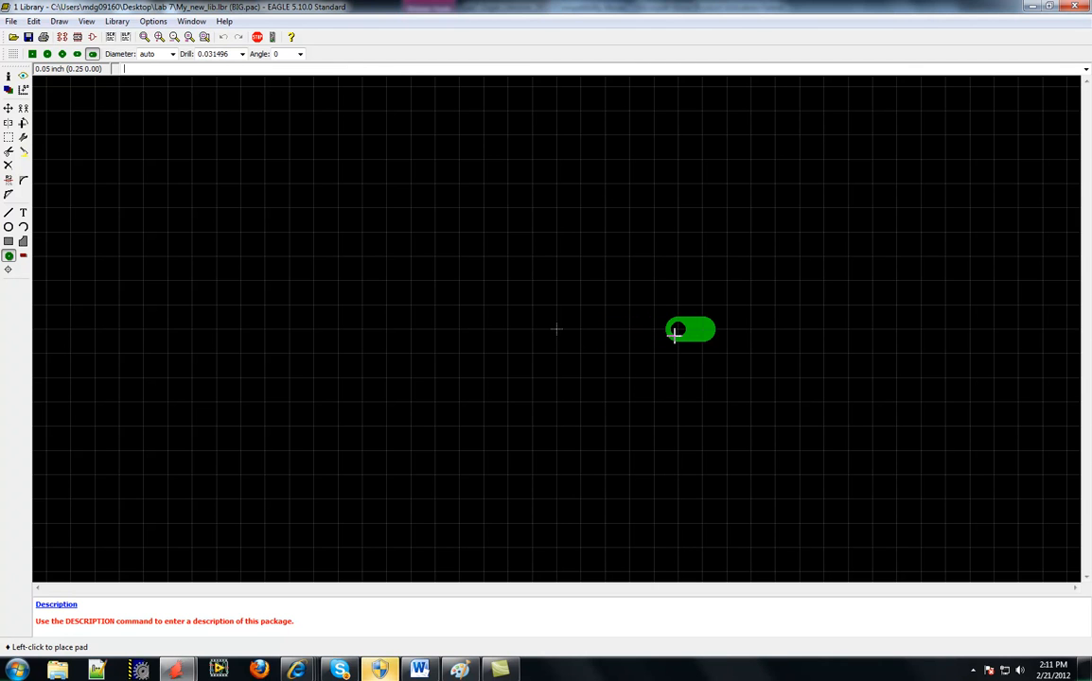
Place two offset pads at (0.25, 0) and (-0.25, 0) and rotate the left one 180° so it points outward
left_click(675, 335)
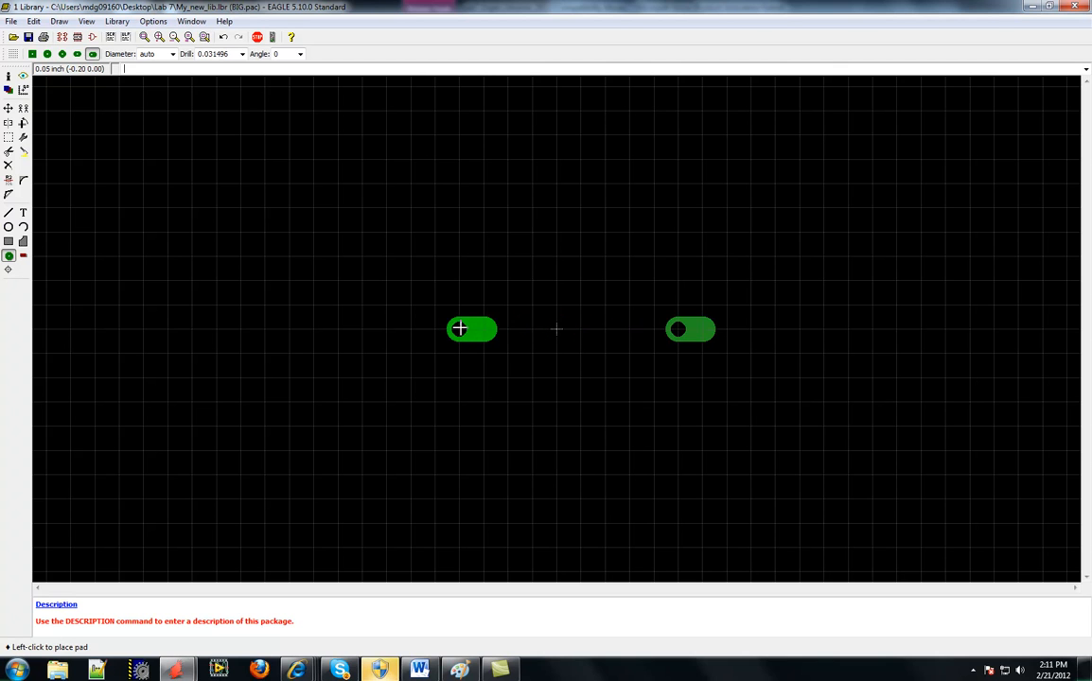
left_click(434, 328)
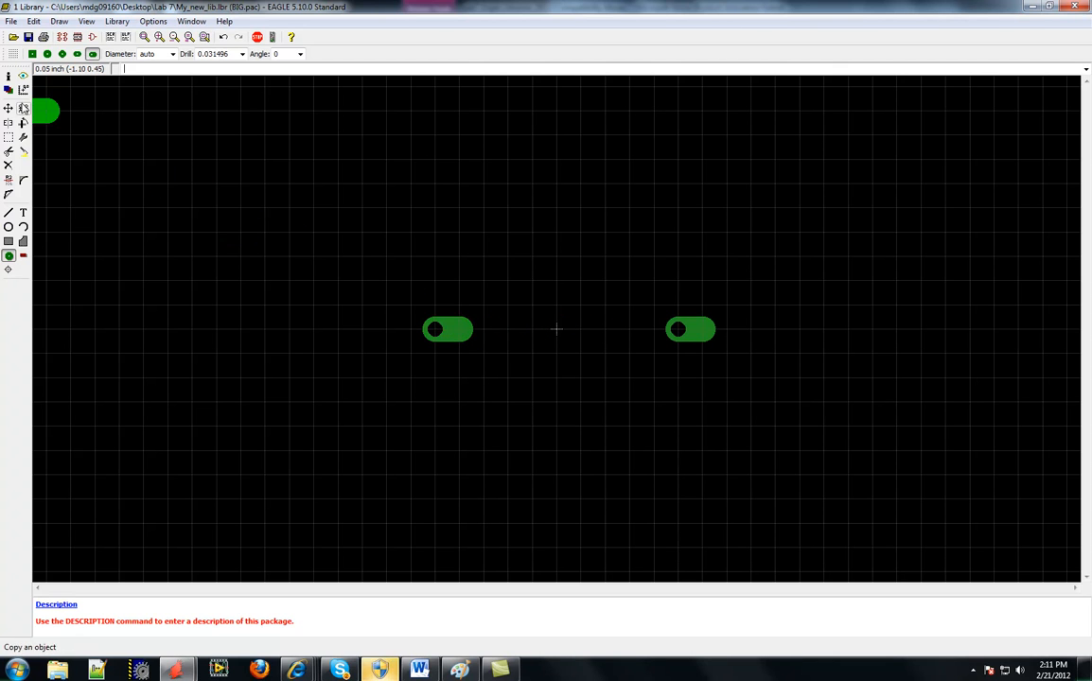
left_click(23, 122)
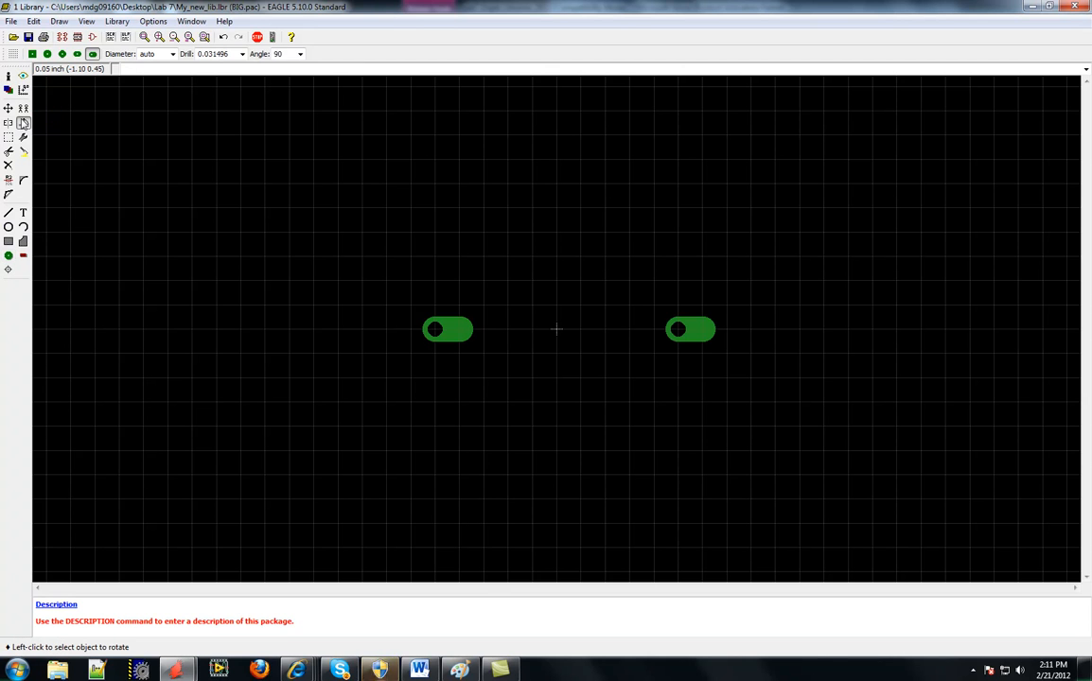
left_click(434, 328)
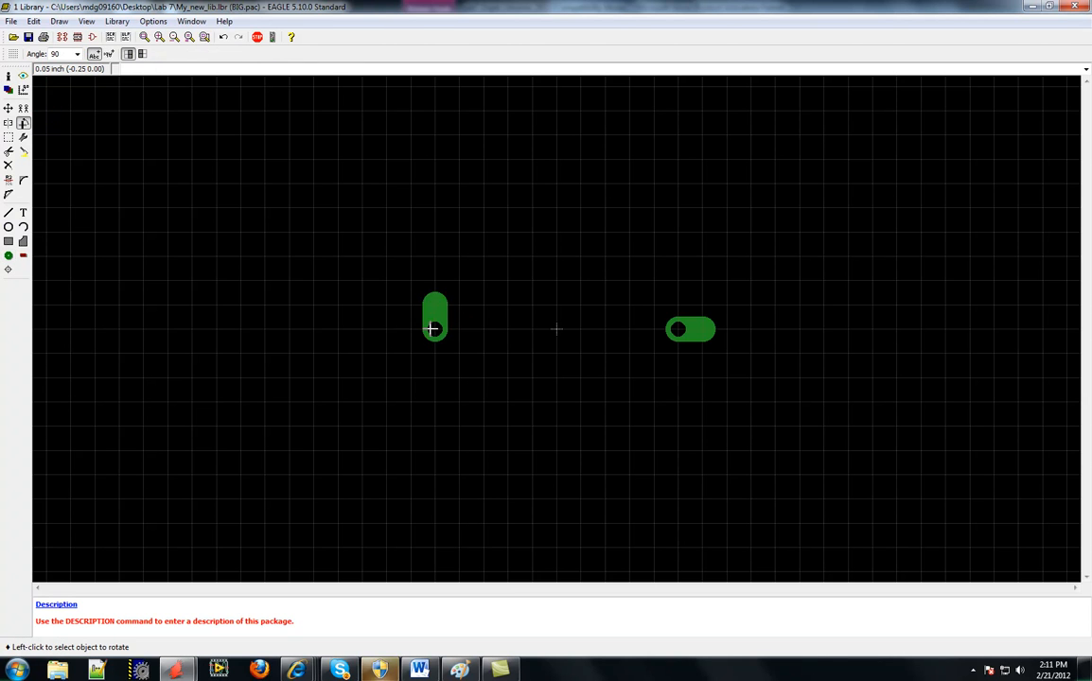
left_click(434, 328)
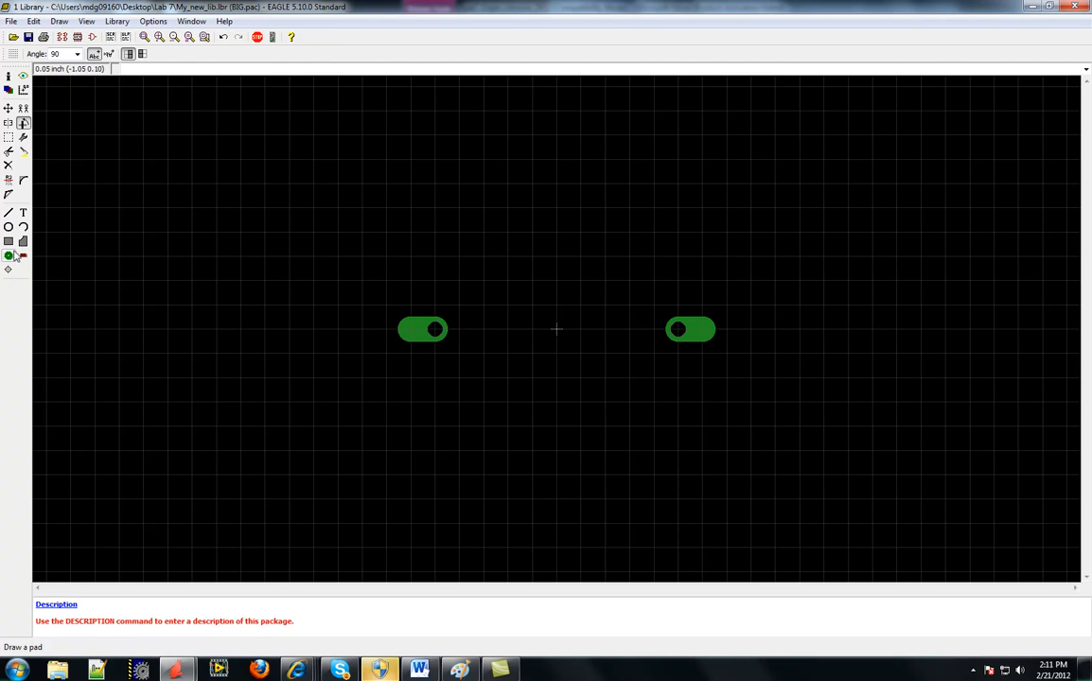
Draw a 0.1 inch left lead and a 0.3 by 0.1 inch body rectangle centred on the origin with 0.005 wide tPlace wires
left_click(8, 212)
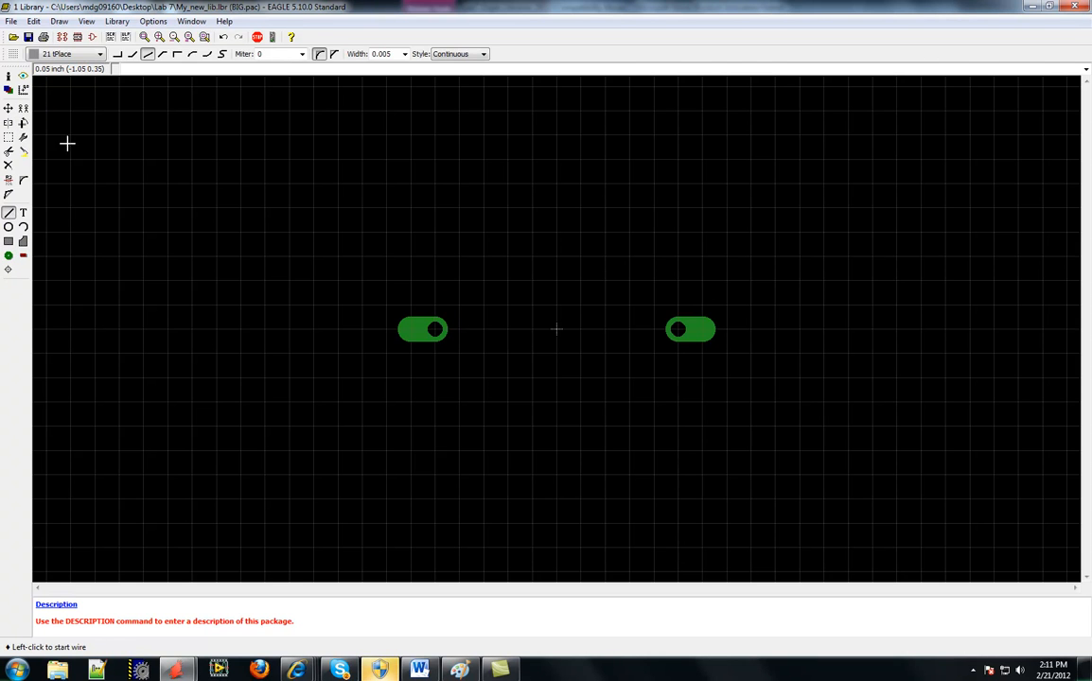
left_click(100, 53)
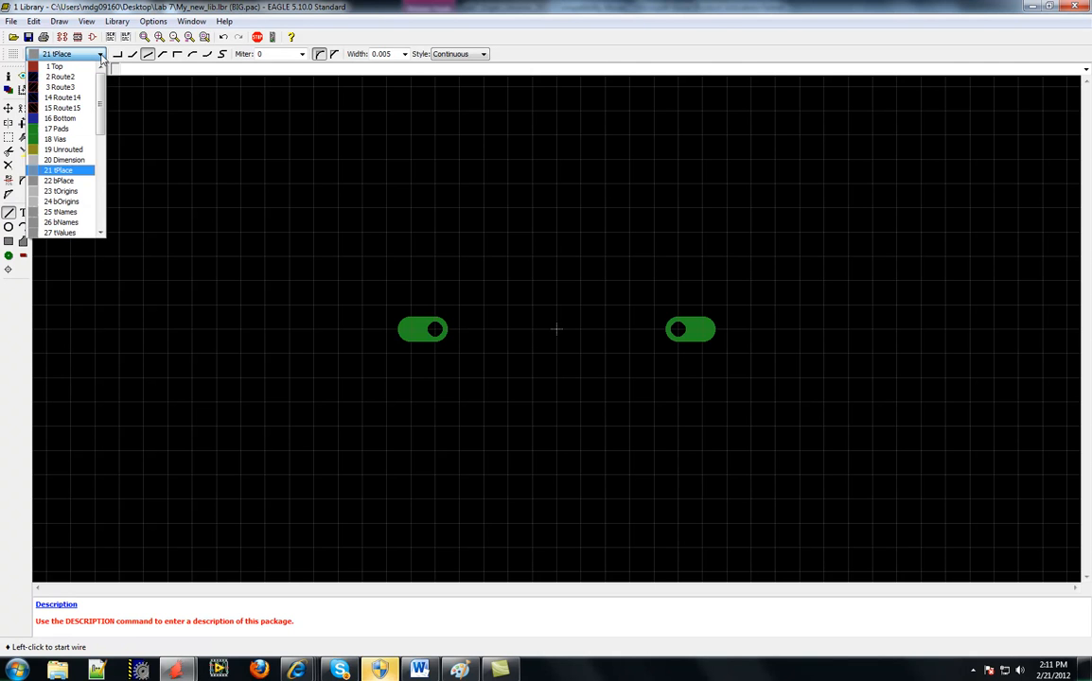
left_click(100, 55)
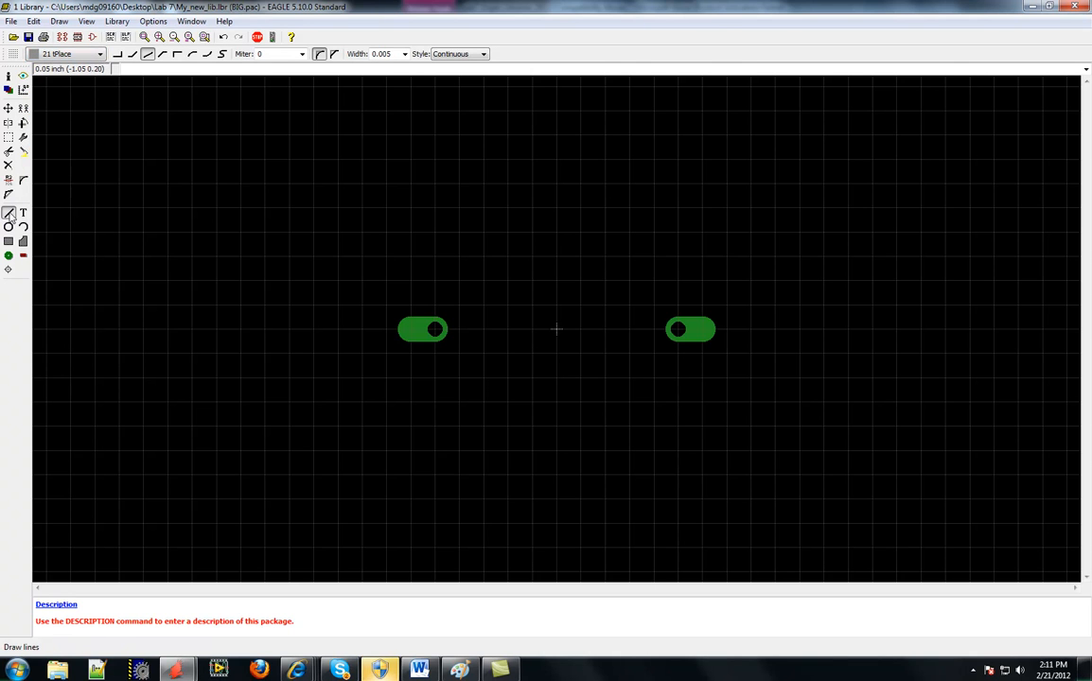
left_click(434, 328)
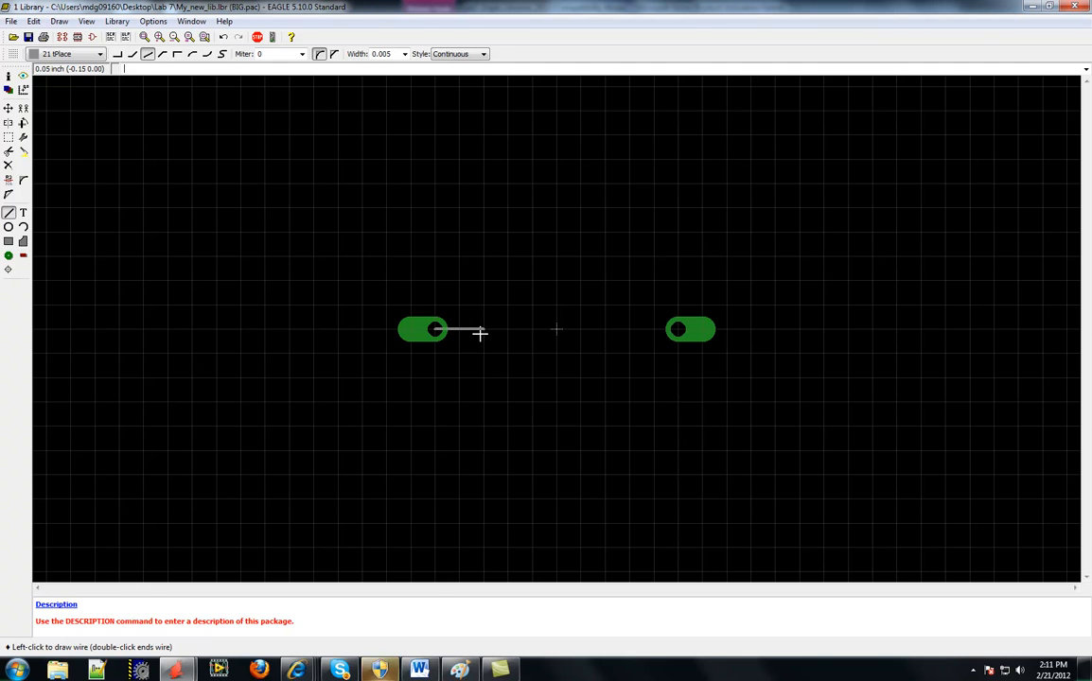
left_click(483, 305)
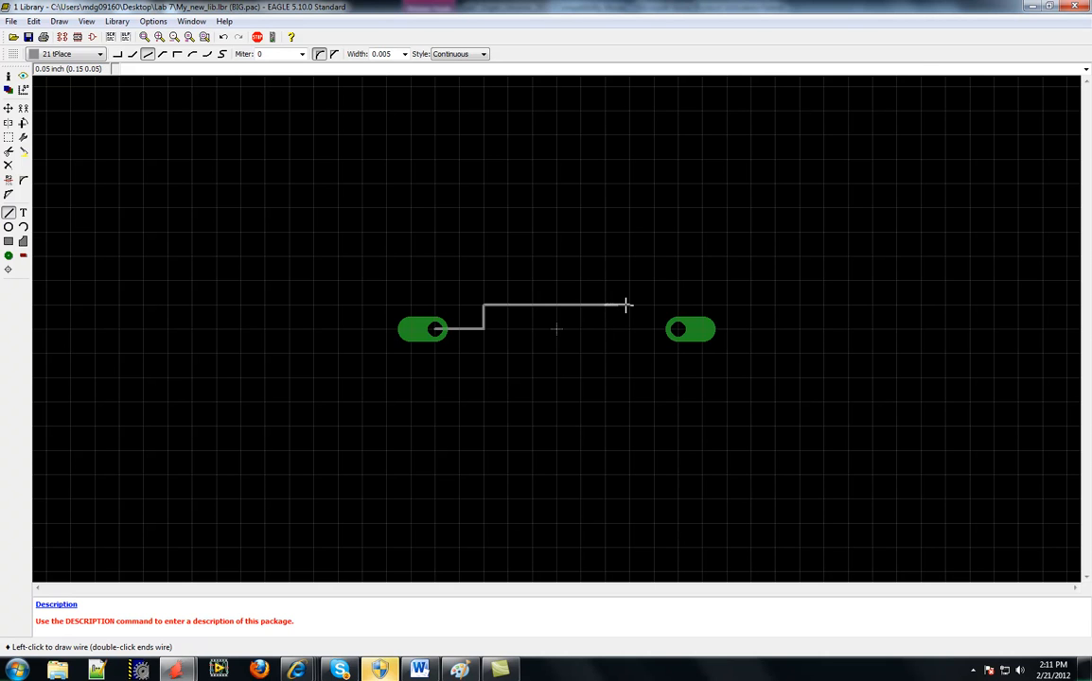
left_click(629, 351)
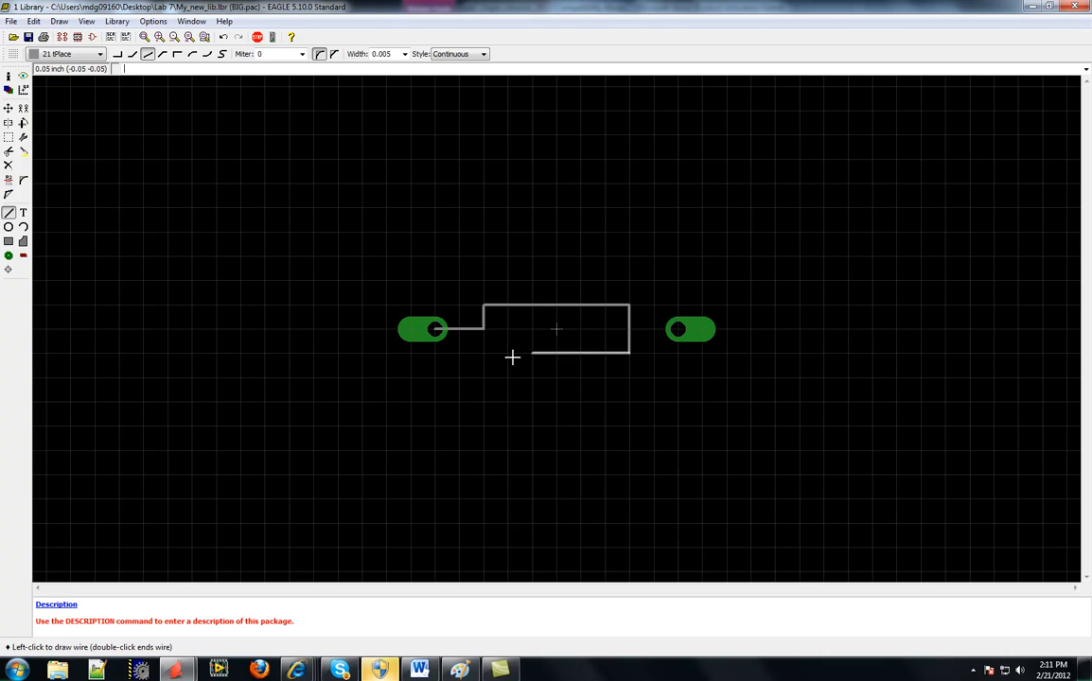
left_click(483, 355)
key("Escape")
Draw a 0.1 inch wire from the body's right edge to the right pad's hole
left_click(628, 329)
left_click(676, 329)
key("Escape")
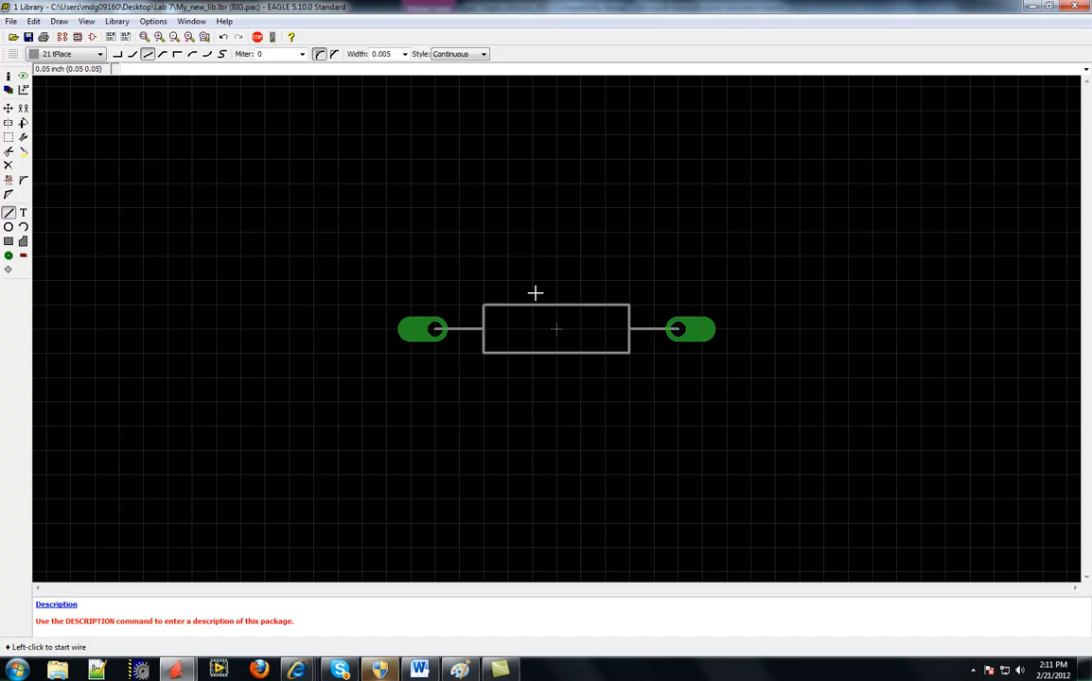
Examine the properties of the overlapping lead wire and pad at the left end of the resistor footprint
left_click(8, 76)
left_click(428, 329)
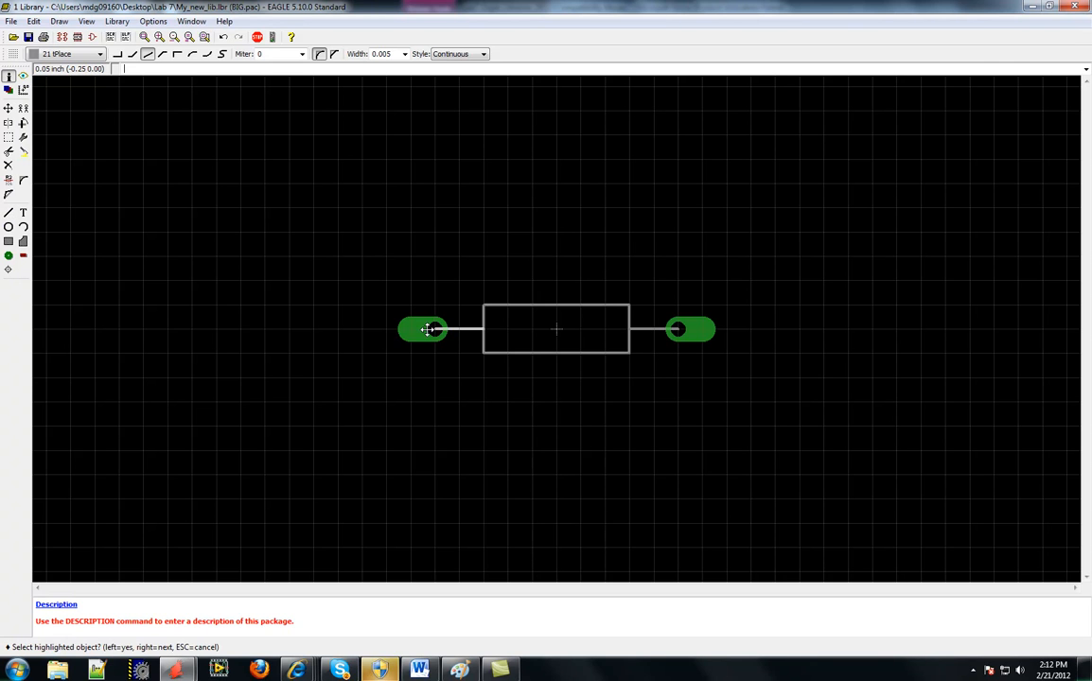
left_click(417, 328)
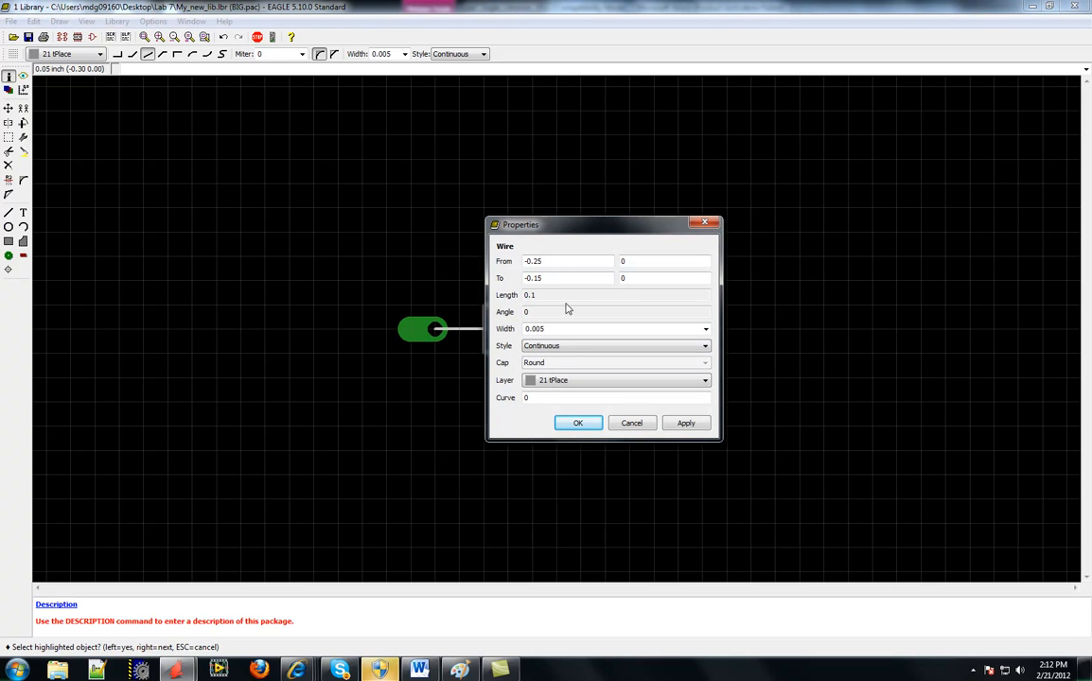
left_click(705, 221)
left_click(382, 295)
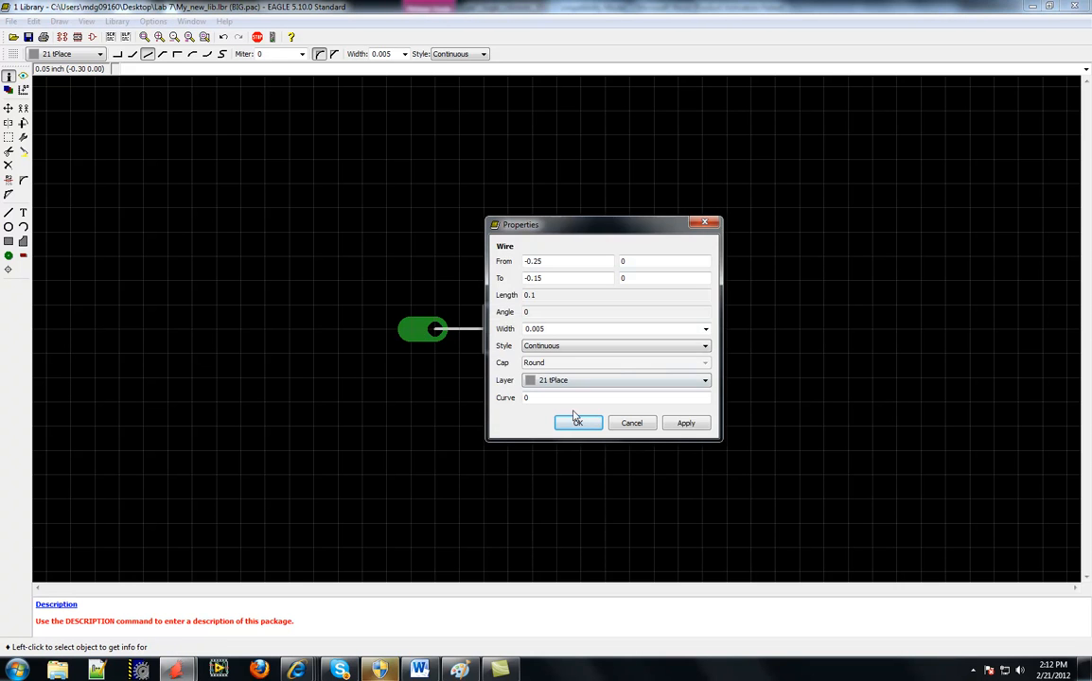
left_click(631, 422)
left_click(437, 335)
left_click(631, 422)
scroll(487, 390, "up", 5)
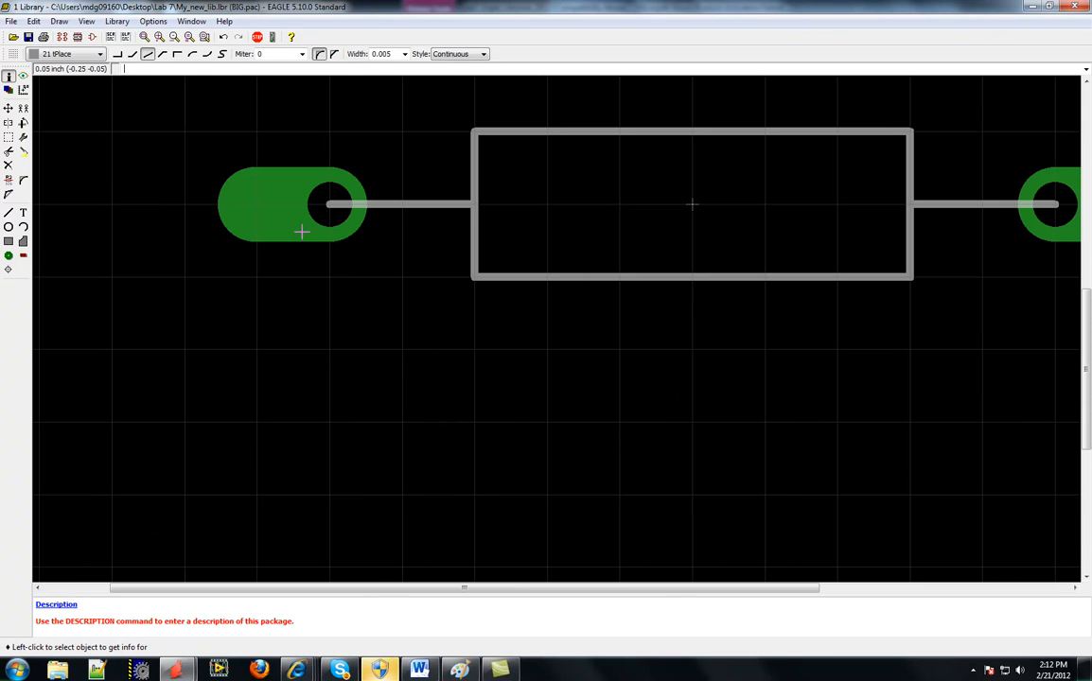
left_click(330, 204)
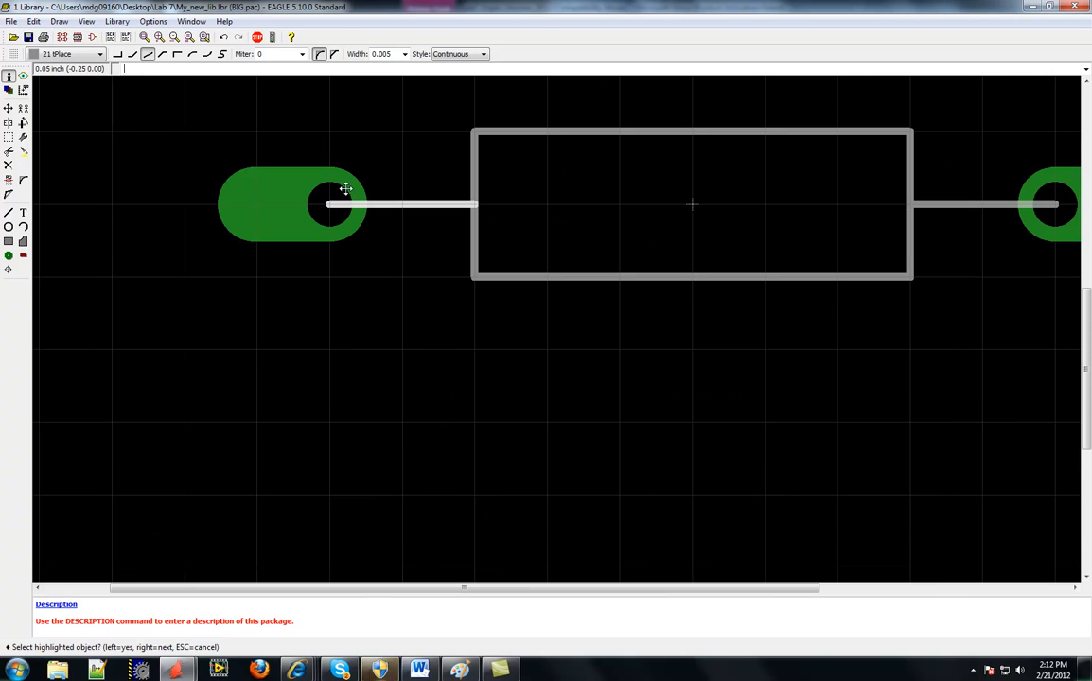
scroll(272, 254, "up", 1)
scroll(273, 255, "down", 2)
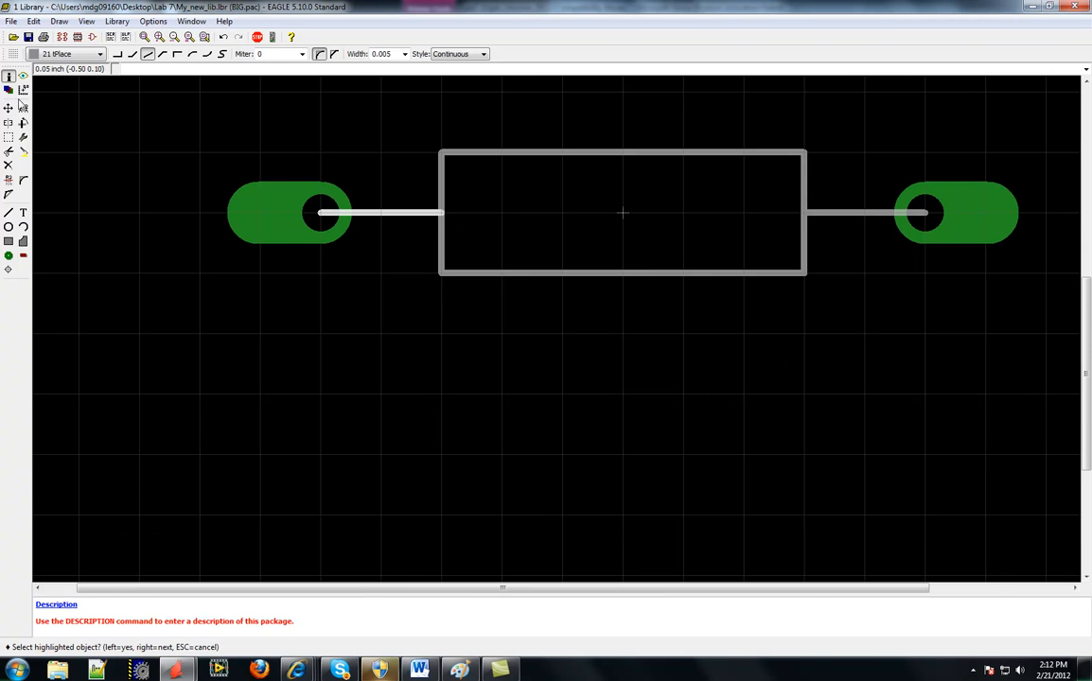
Move the left pad off its lead wire, down and to the left to (-0.3, -0.1)
left_click(8, 108)
left_click(318, 209)
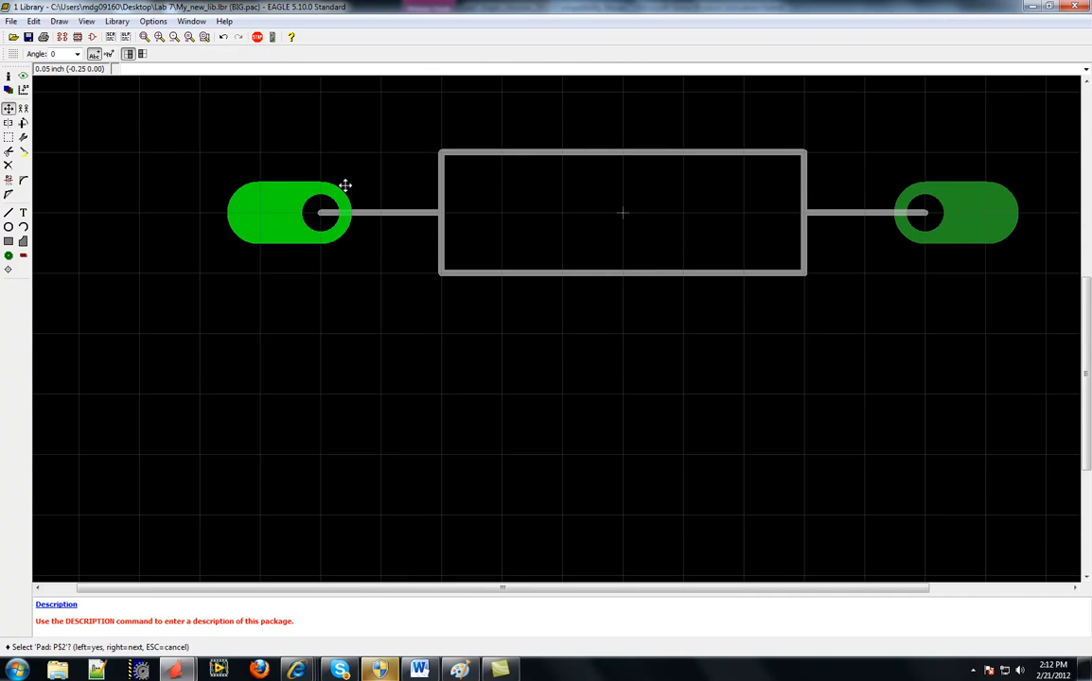
left_click(323, 212)
left_click(261, 326)
Check the name, position, drill and shape in the properties of the separated left pad
left_click(8, 77)
left_click(255, 341)
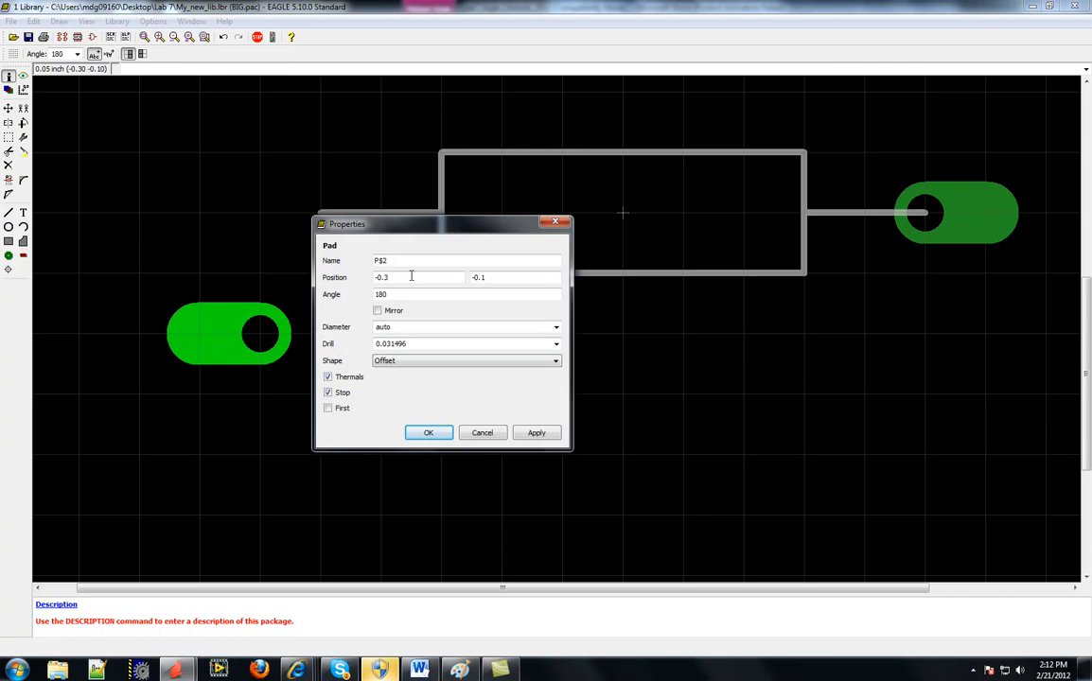
left_click(431, 434)
Move the left pad back onto the outer end of its lead wire at (-0.25, 0)
left_click(9, 109)
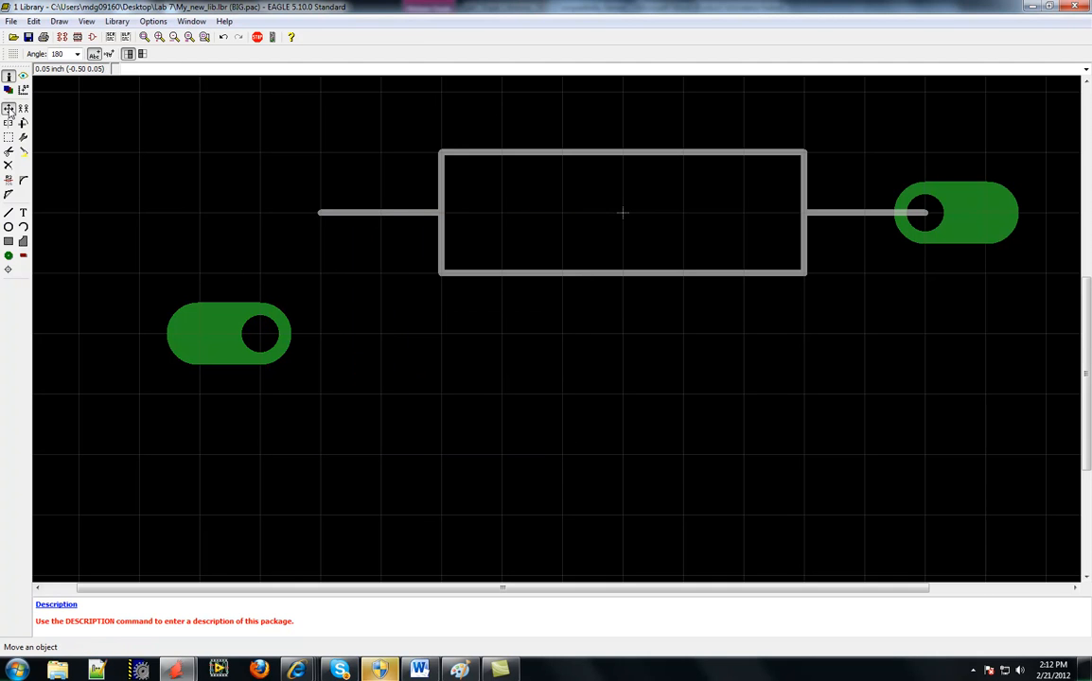
left_click(263, 332)
left_click(310, 222)
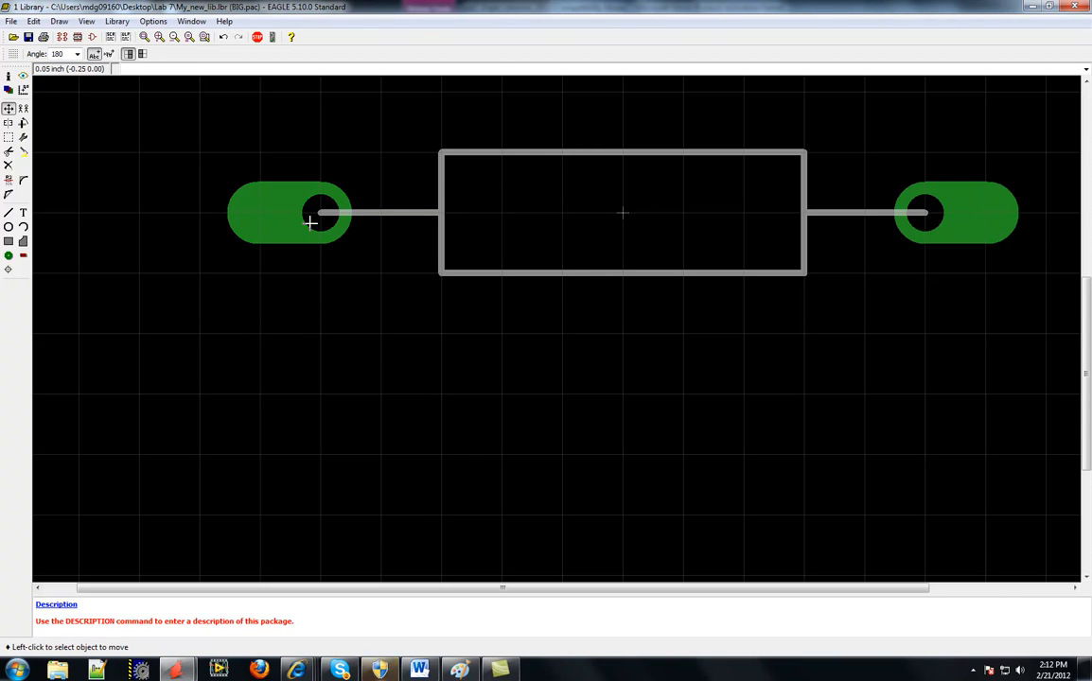
Save the library with the finished BIG package
scroll(379, 358, "down", 2)
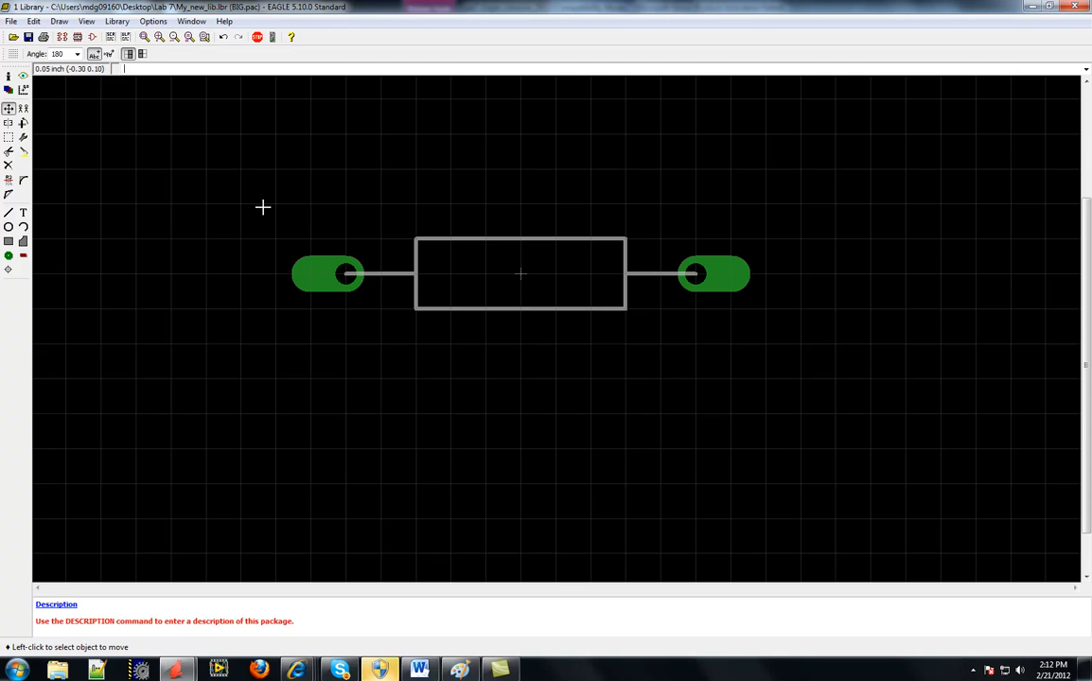
left_click(10, 21)
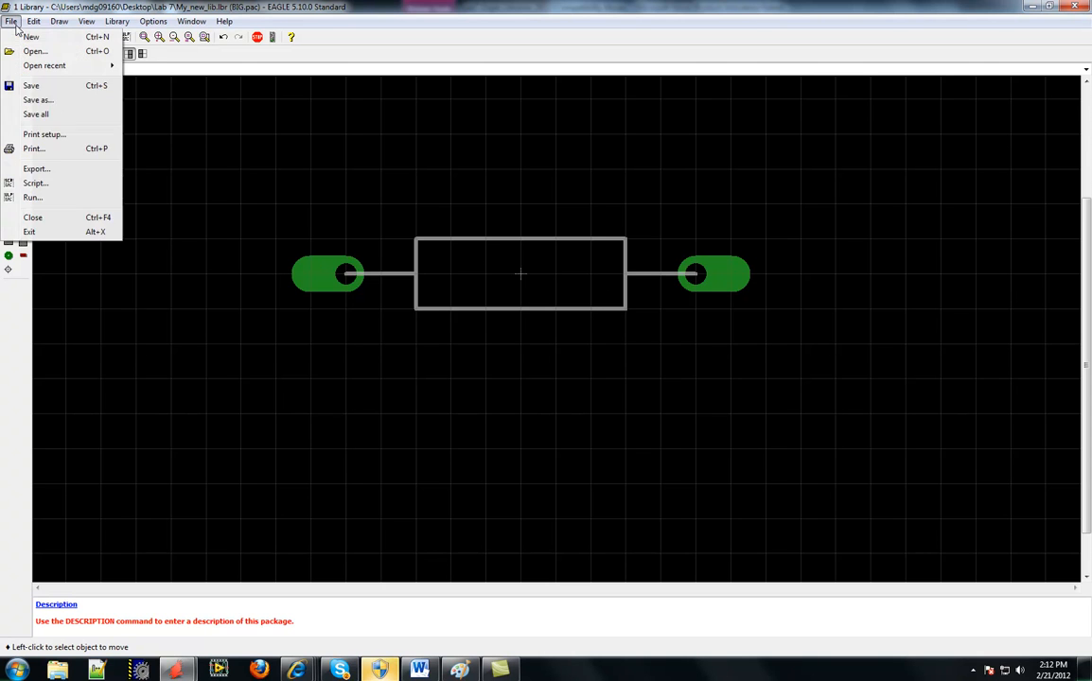
left_click(41, 87)
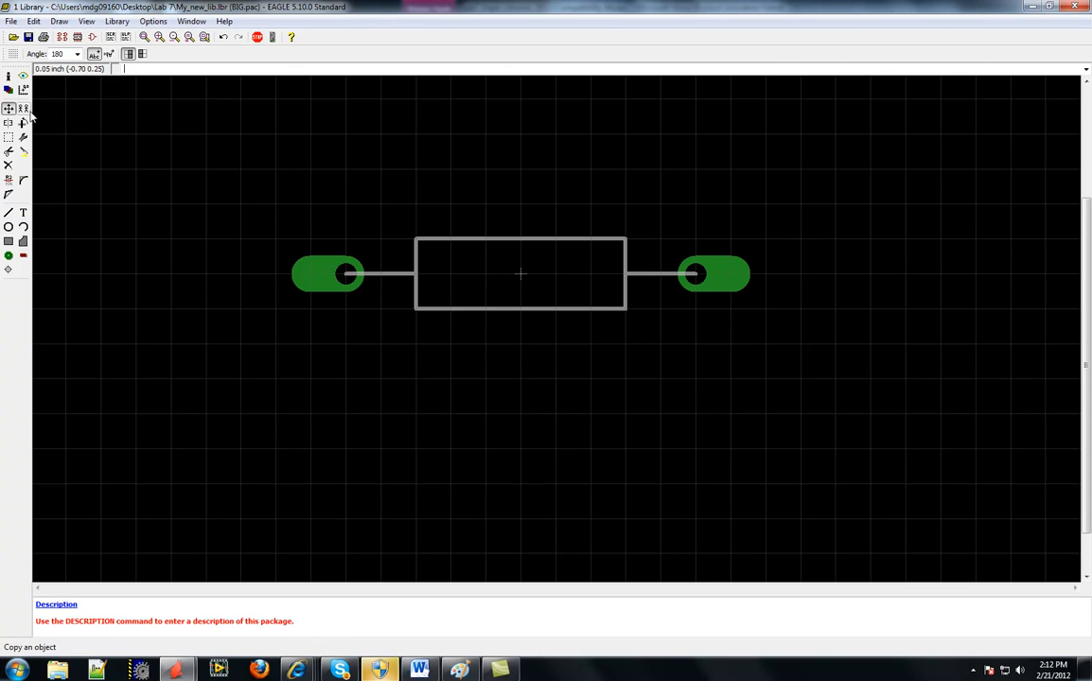
Group the entire BIG footprint, including both pads, leads and body outline, and copy the group
left_click(8, 138)
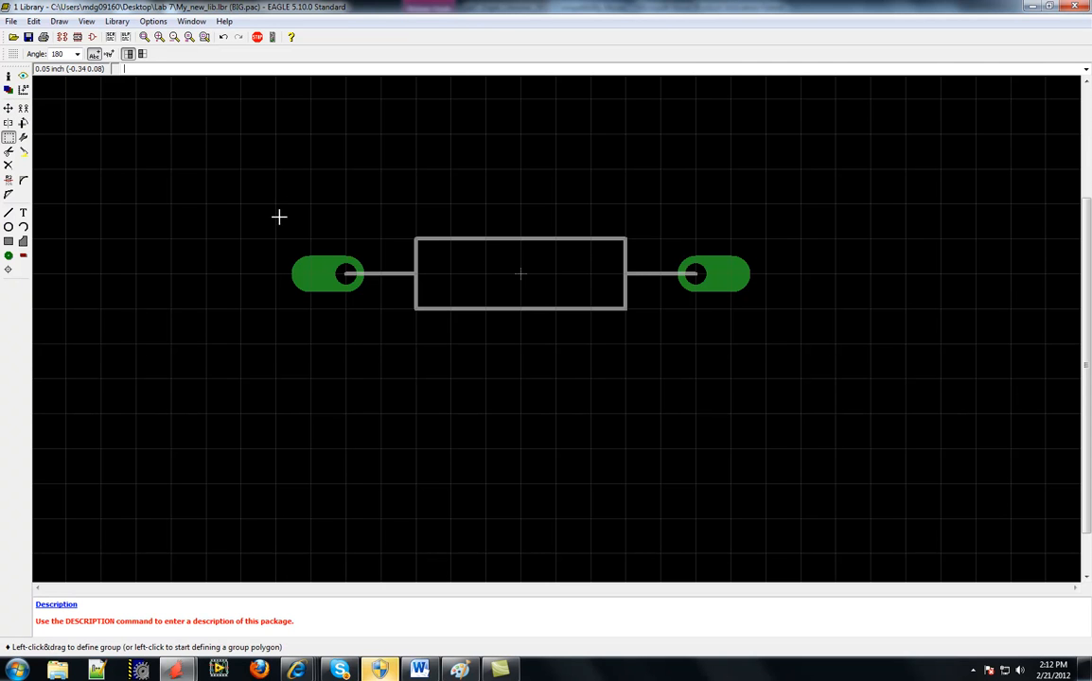
left_click_drag(273, 214, 769, 337)
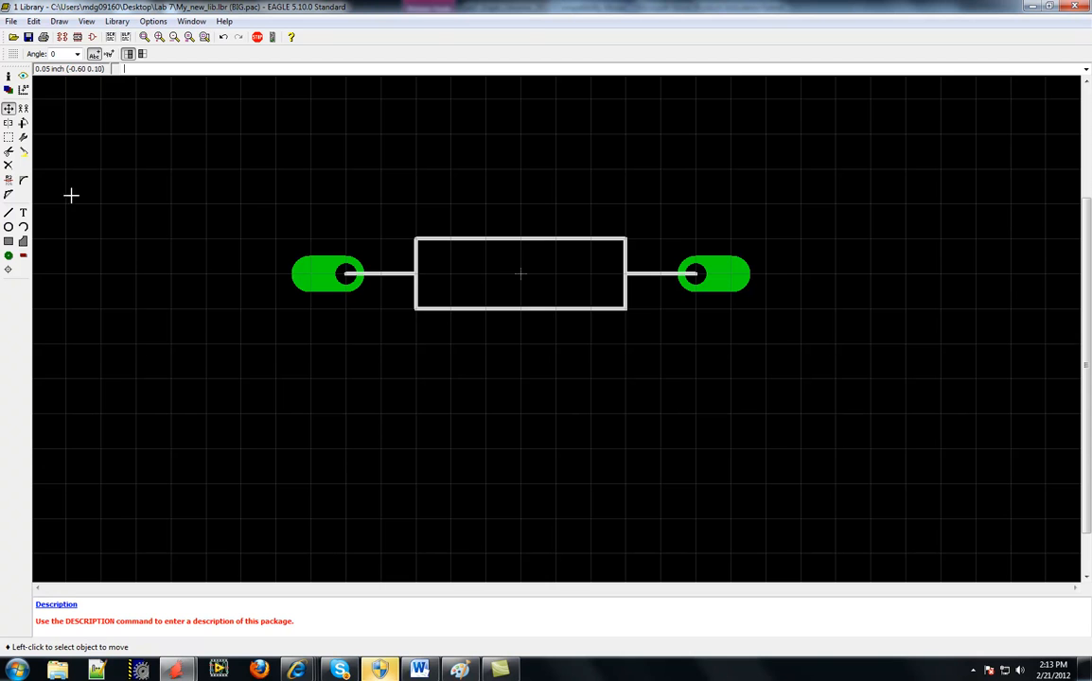
left_click(9, 108)
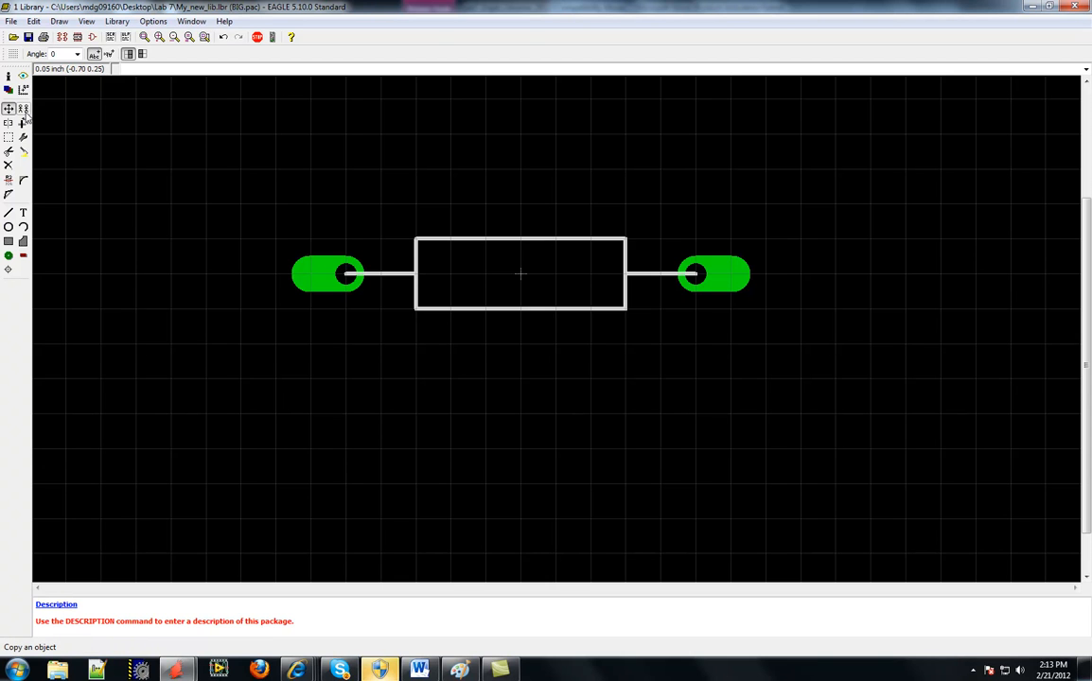
left_click(24, 109)
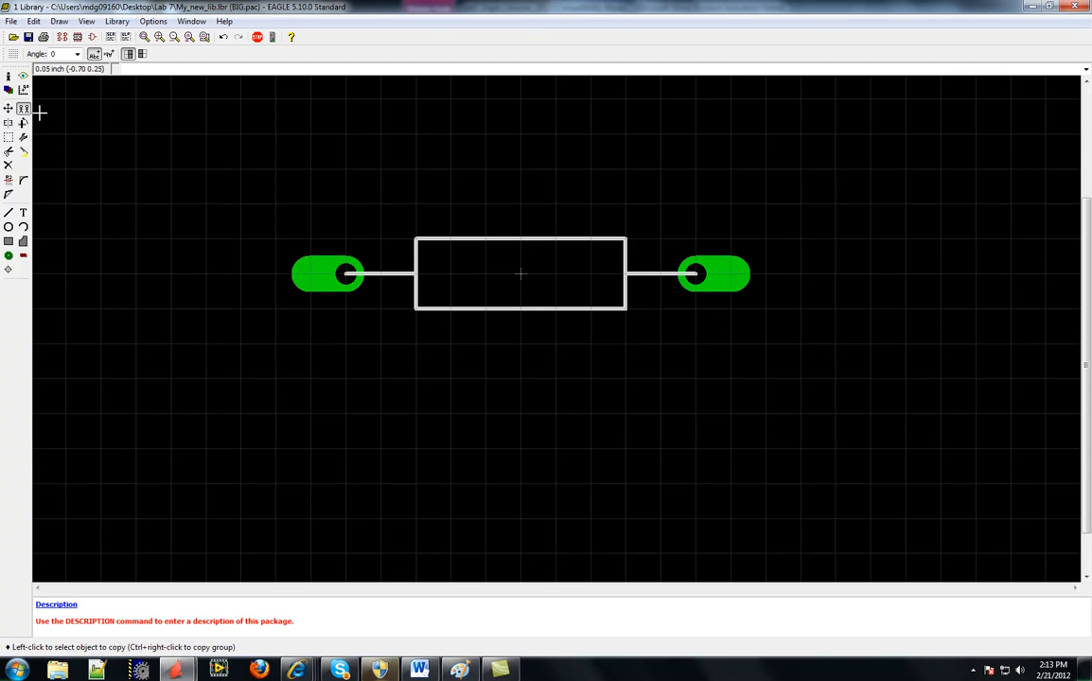
right_click(504, 275)
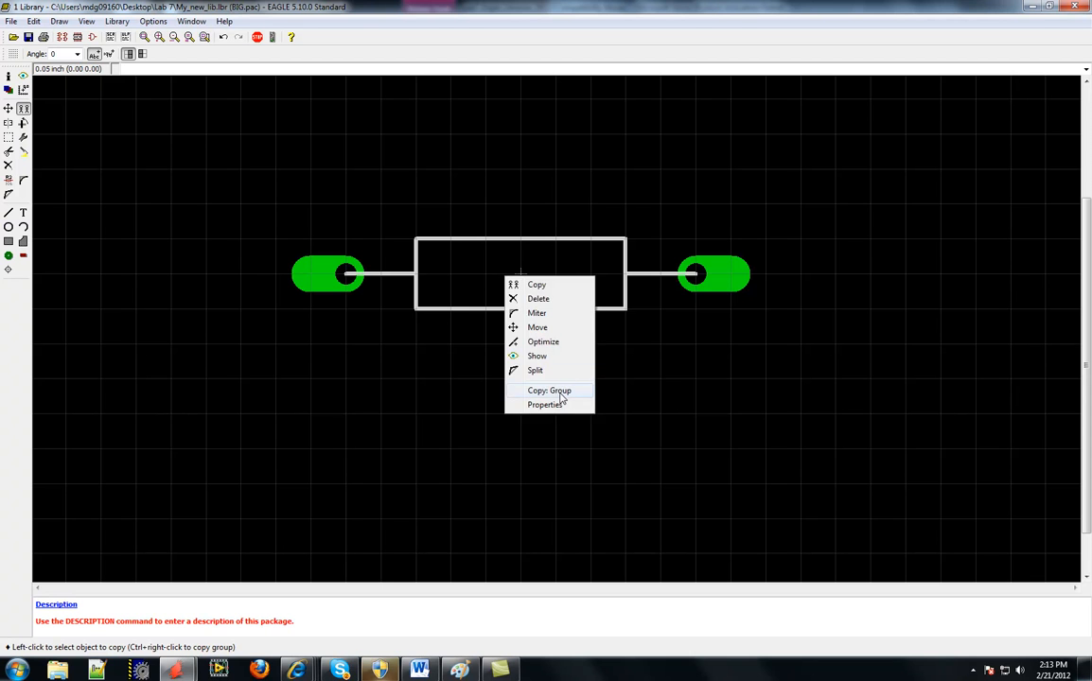
left_click(553, 390)
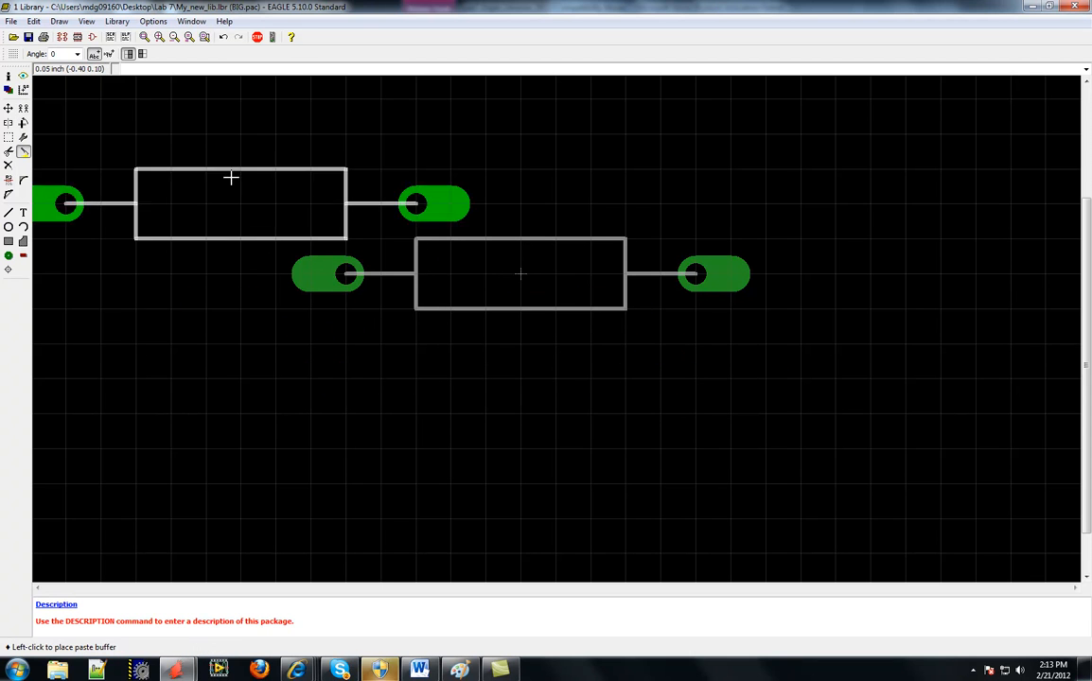
Create a new package named SMALL in the library
left_click(117, 20)
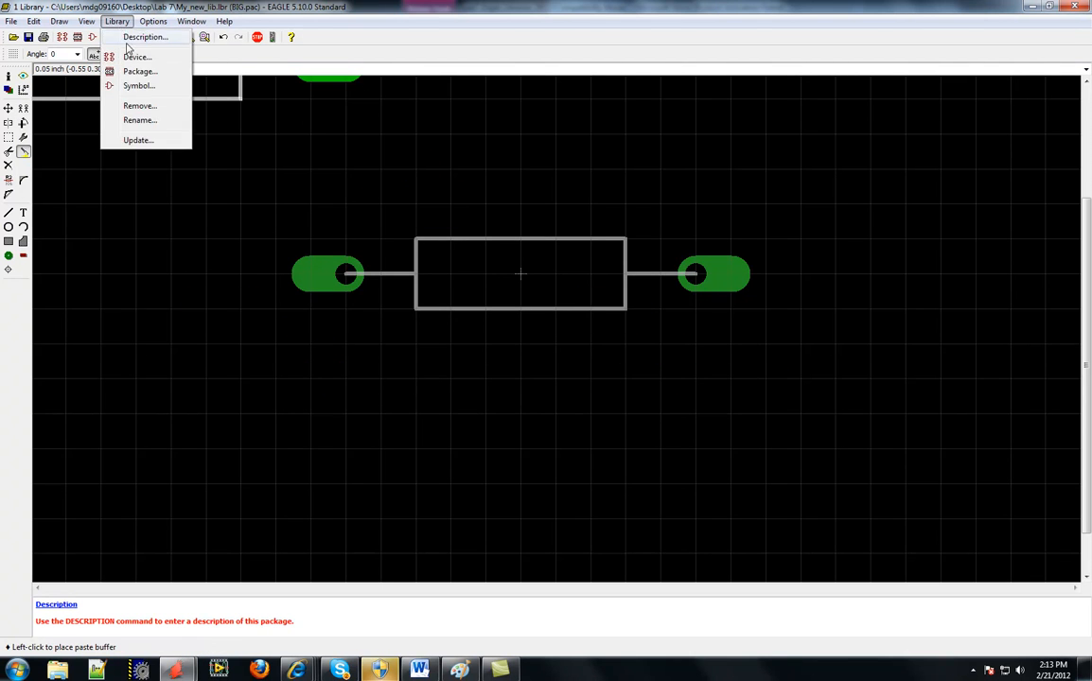
left_click(139, 72)
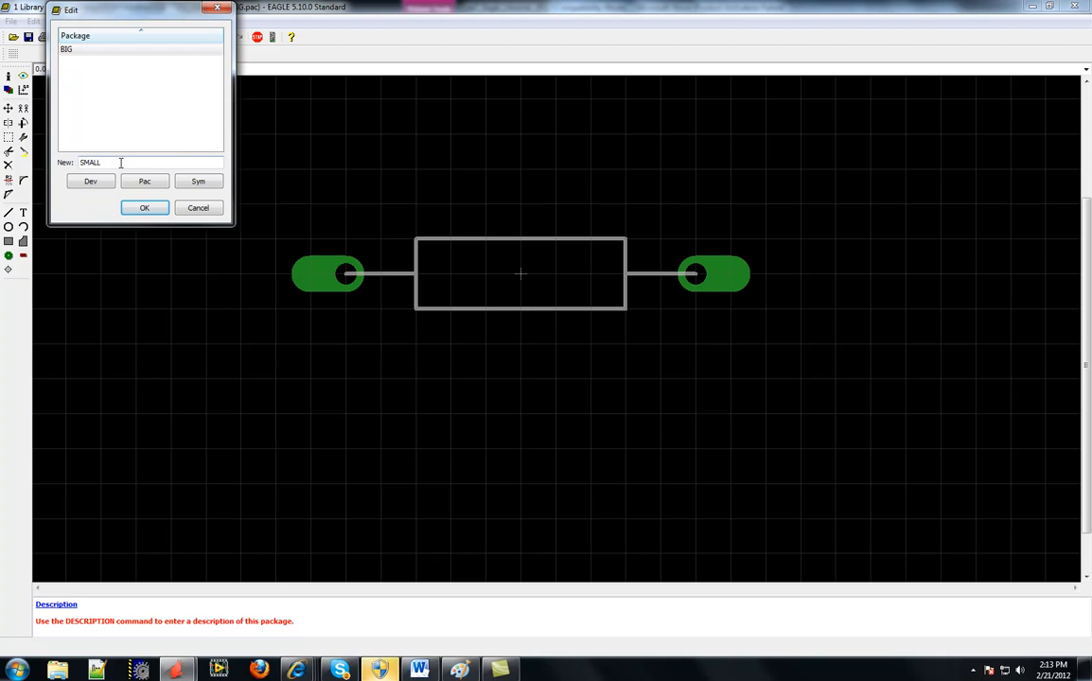
left_click(144, 207)
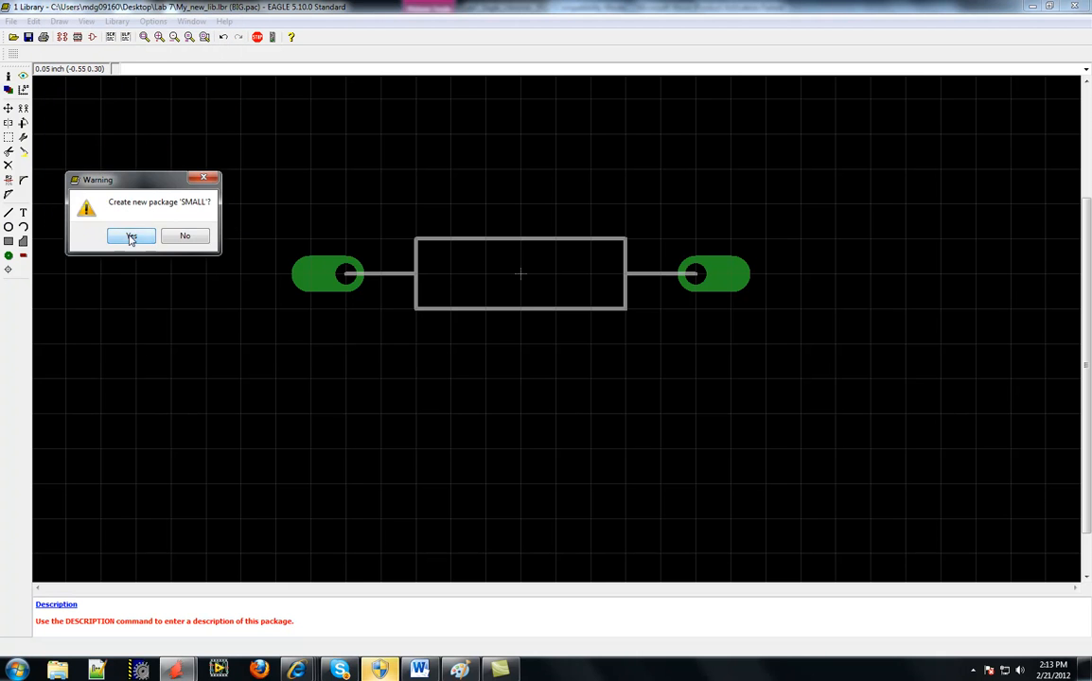
left_click(130, 235)
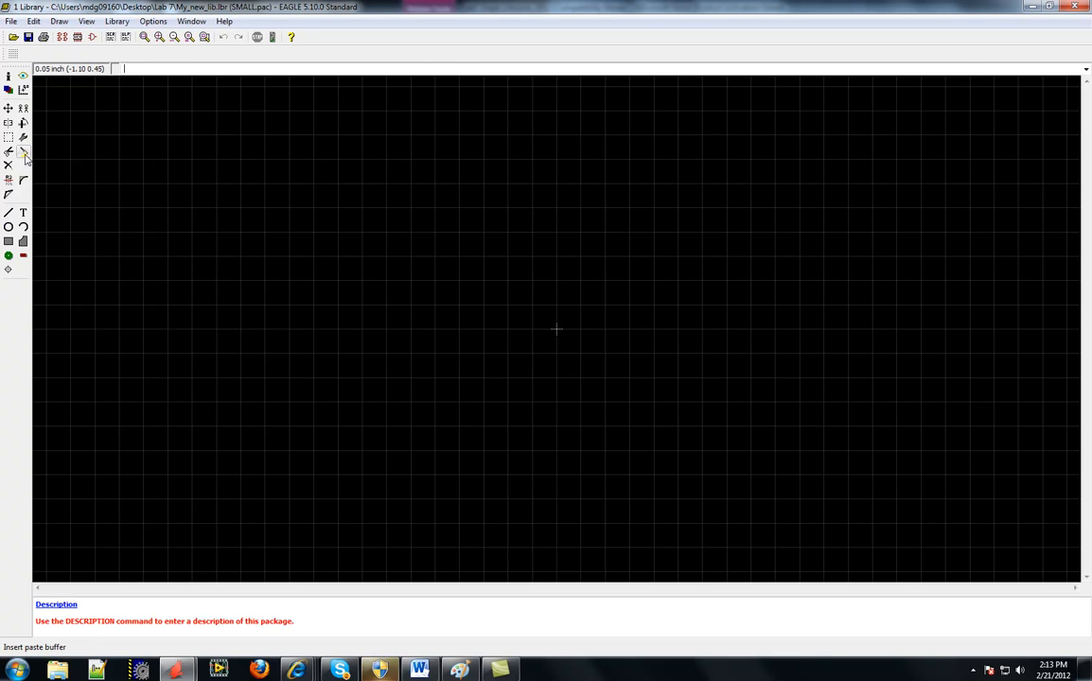
Paste the copied resistor footprint into the SMALL package, centred on the origin
left_click(24, 152)
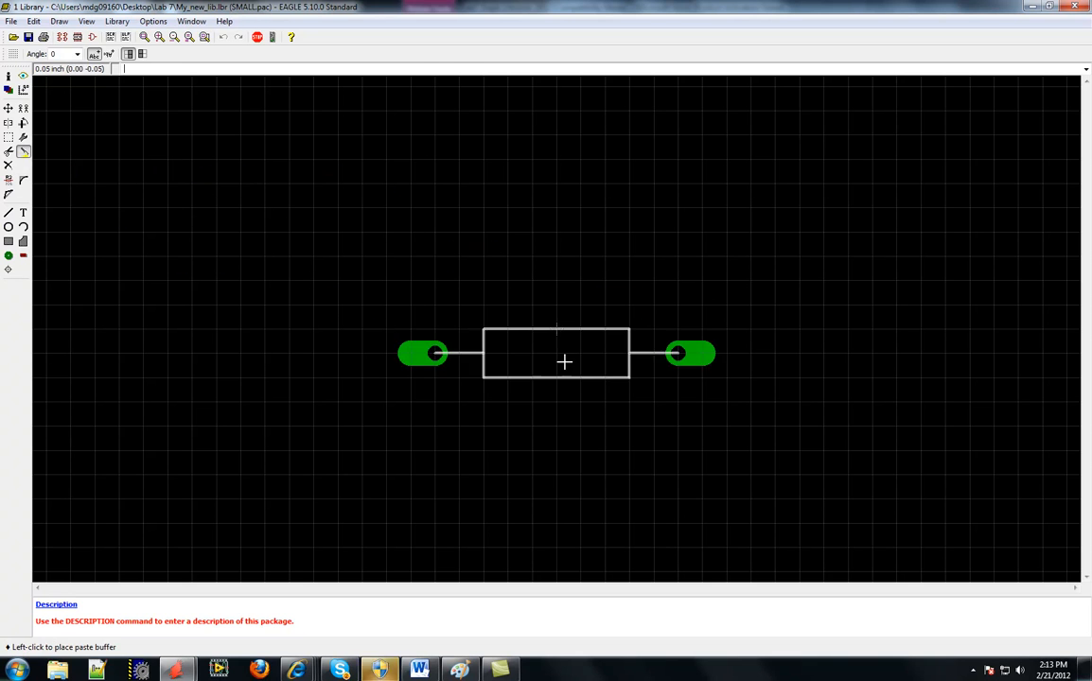
left_click(561, 334)
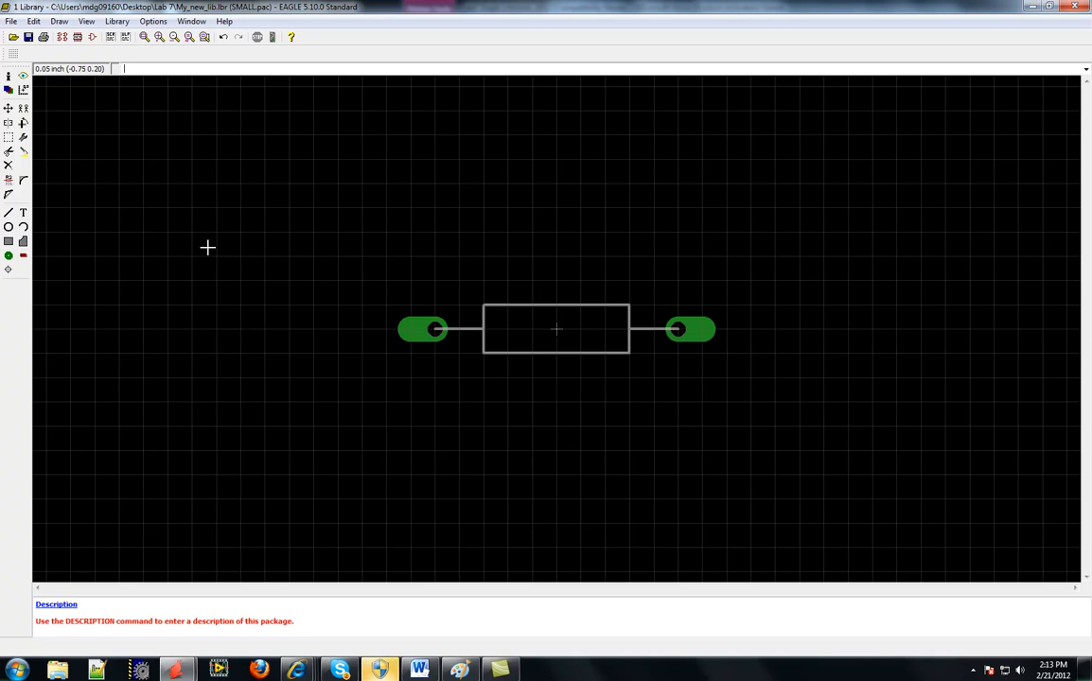
Narrow the body outline by moving its left corners to x = -0.05 and its right corners to x = 0.05 inch
left_click(8, 109)
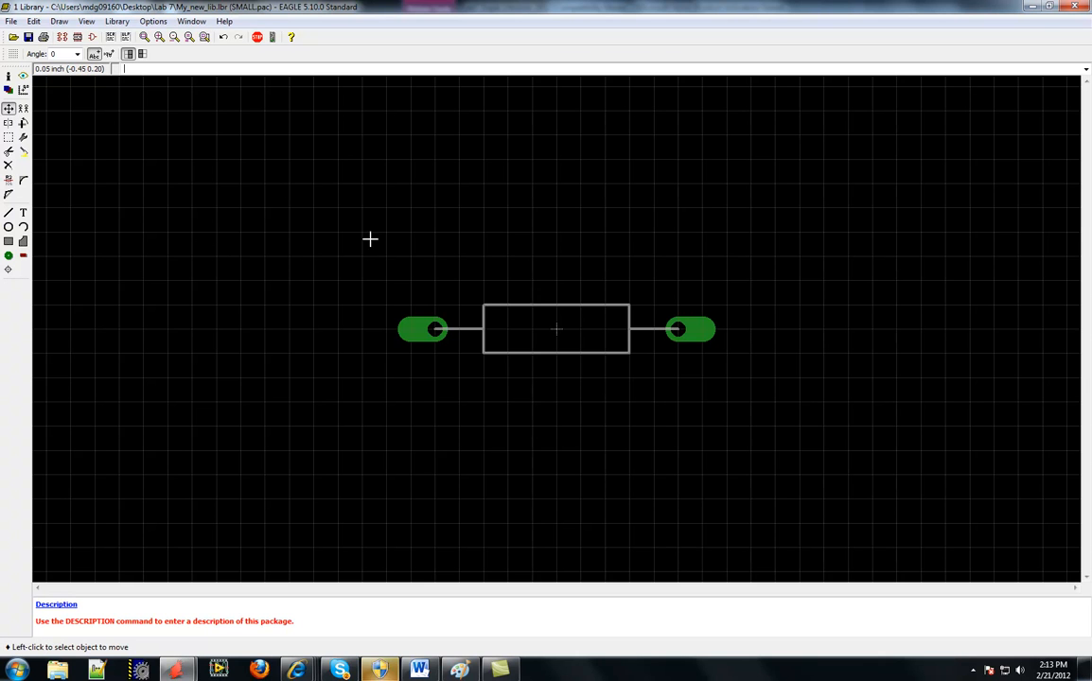
left_click(484, 303)
left_click(533, 304)
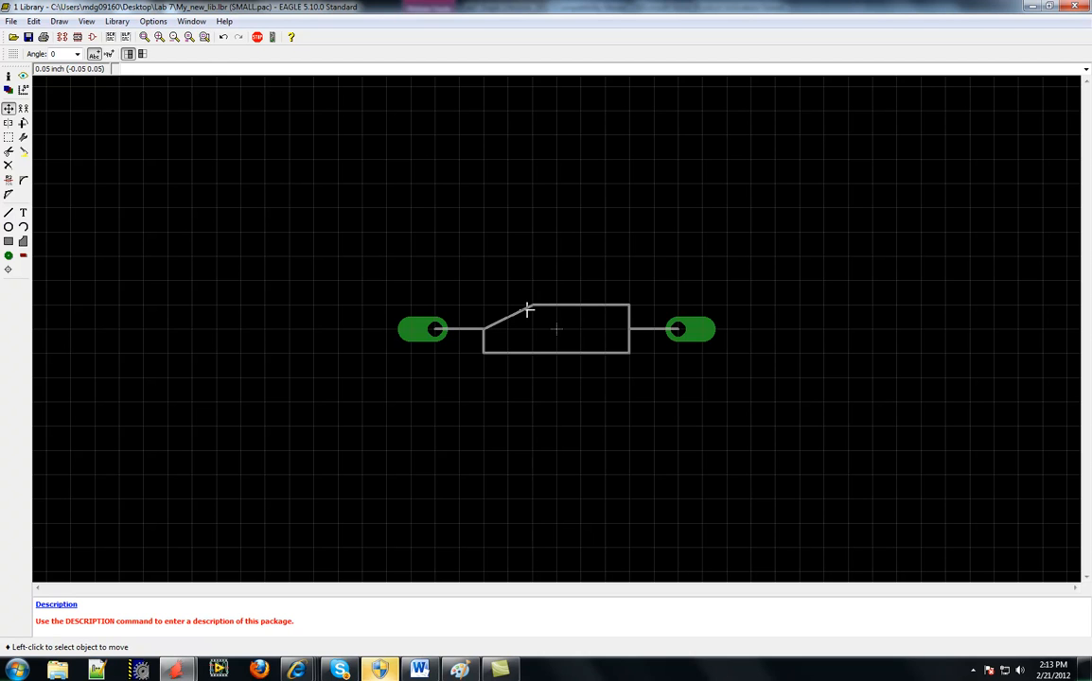
left_click(483, 352)
left_click(533, 353)
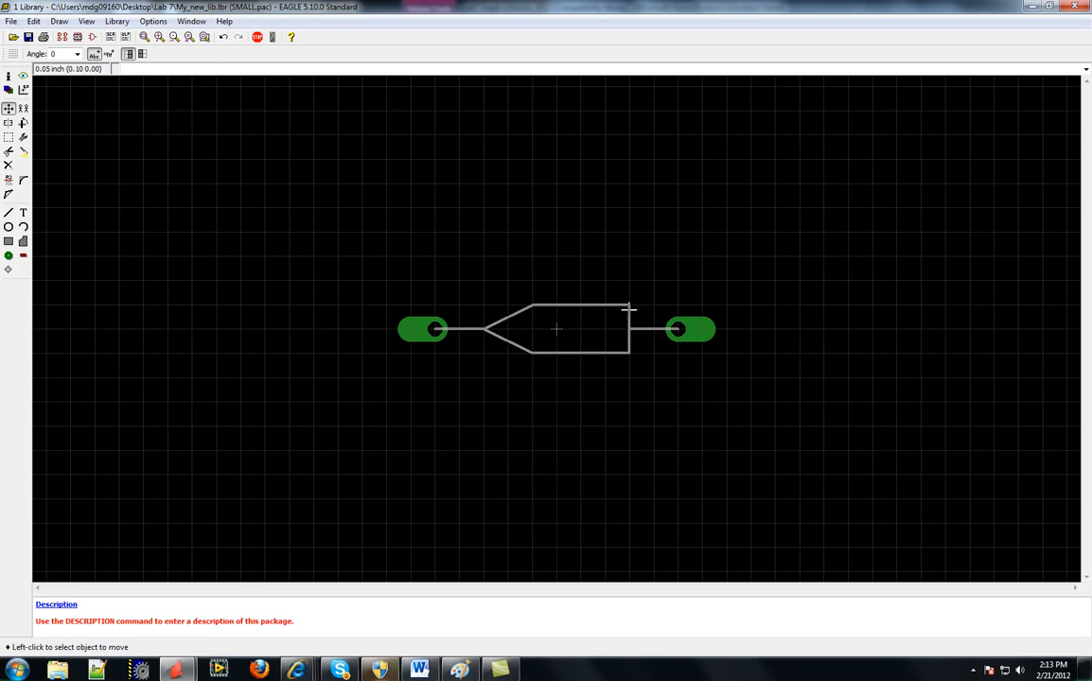
left_click(630, 305)
left_click(580, 305)
left_click(630, 352)
left_click(581, 352)
Move the inner ends of the leads, with the outline's side midpoints, to (-0.05, 0) and (0.05, 0)
left_click(484, 329)
left_click(532, 329)
left_click(627, 329)
left_click(580, 329)
Shorten the left lead to end at (-0.15, 0) and move the left pad onto that end
left_click(434, 328)
left_click(434, 329)
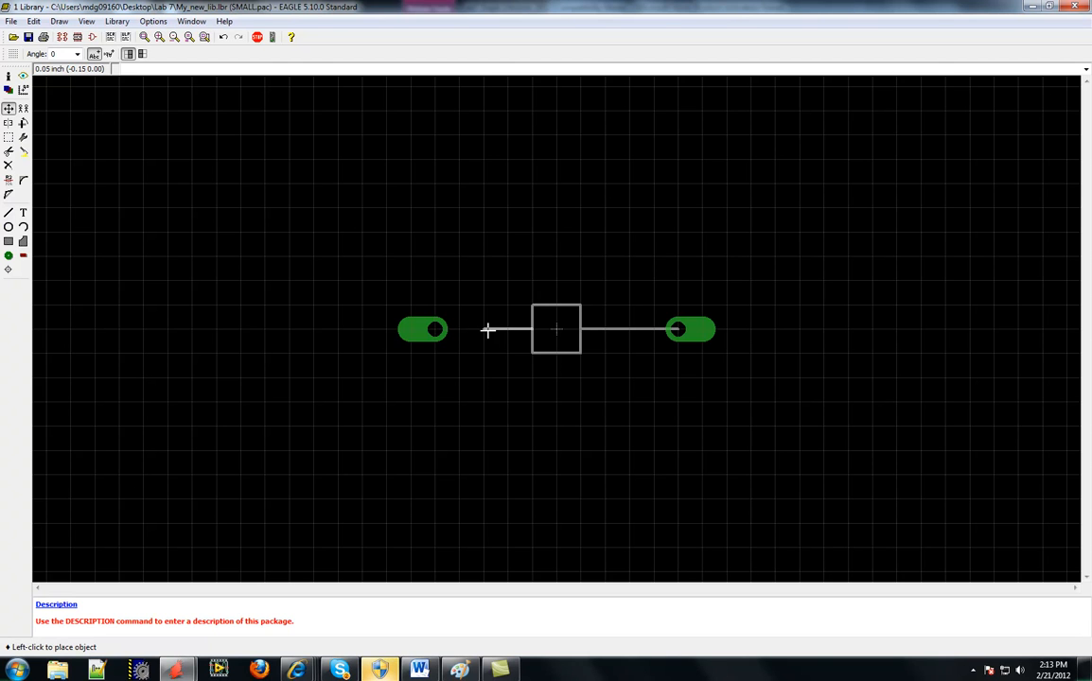
left_click(484, 330)
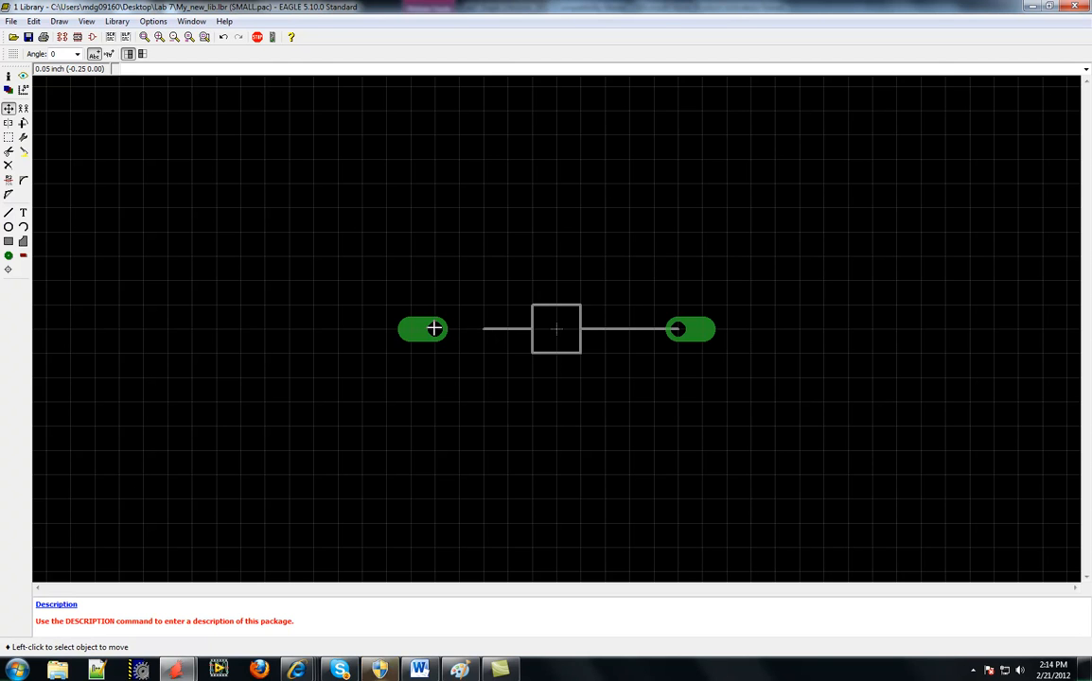
left_click(433, 328)
left_click(483, 329)
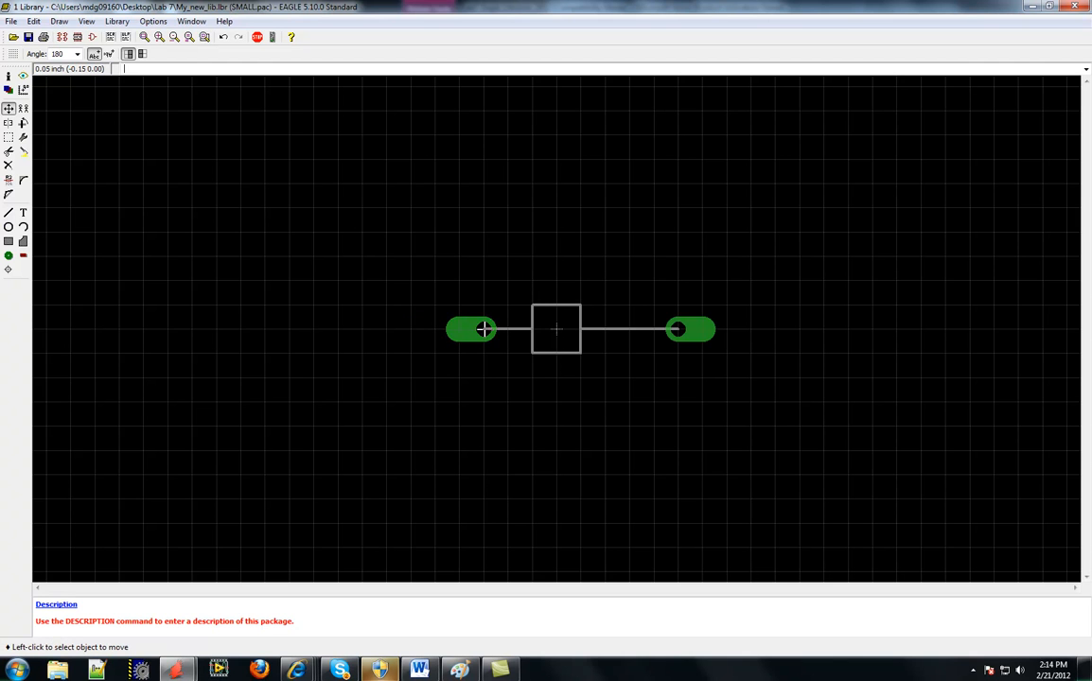
Shorten the right lead to end at (0.10, 0) and move the right pad onto that end
left_click(677, 329)
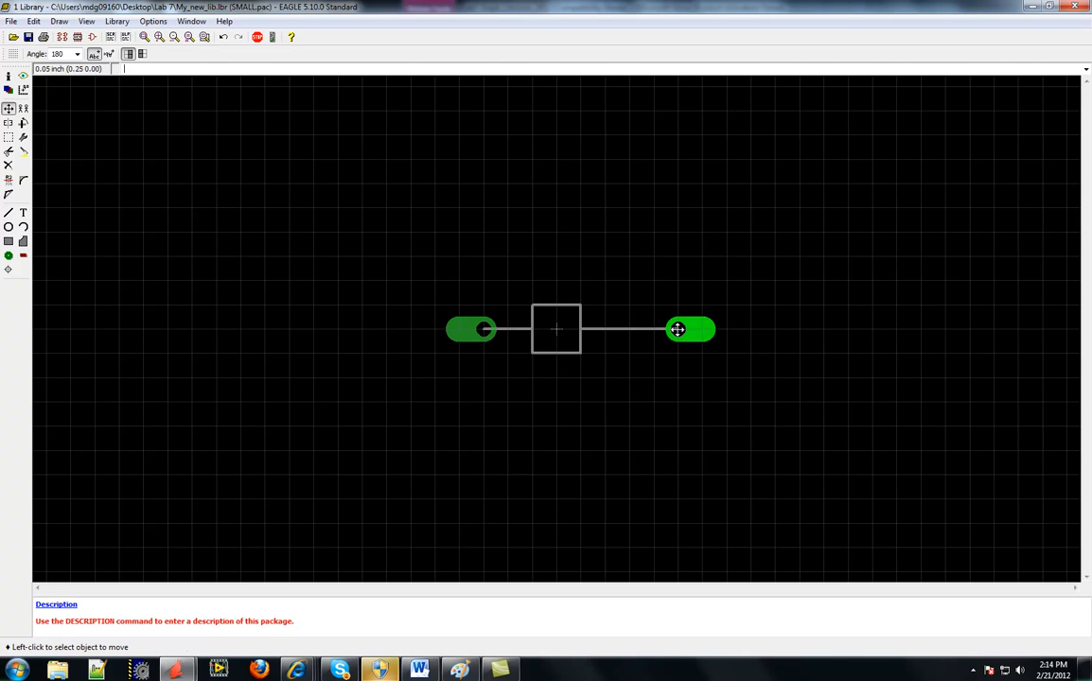
left_click(679, 329)
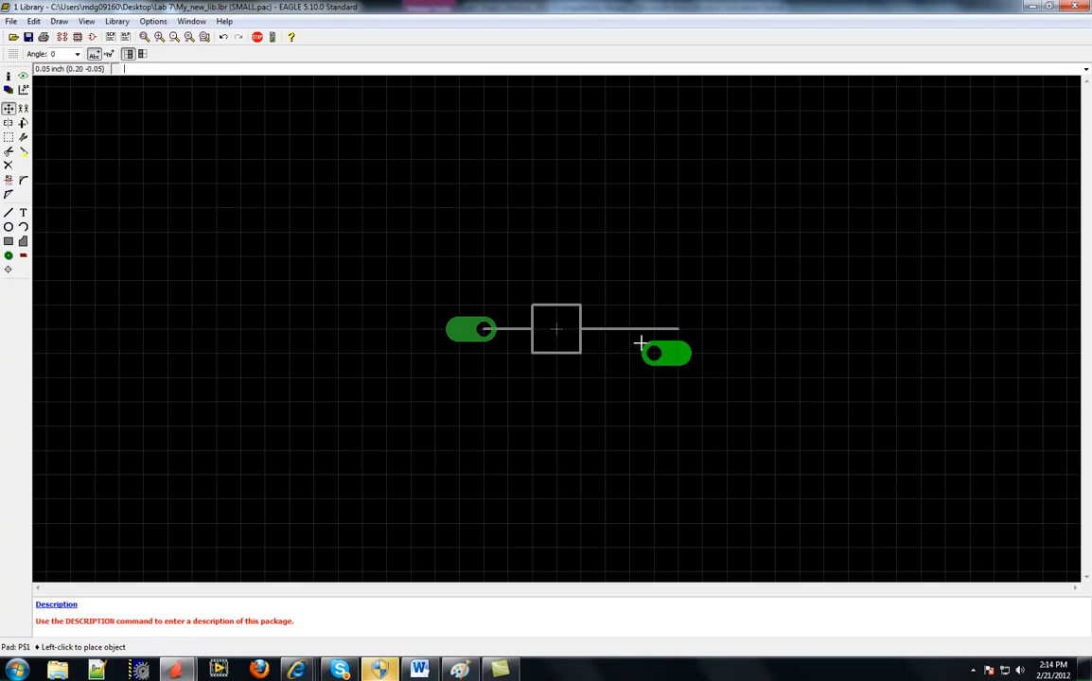
left_click(629, 354)
left_click(681, 328)
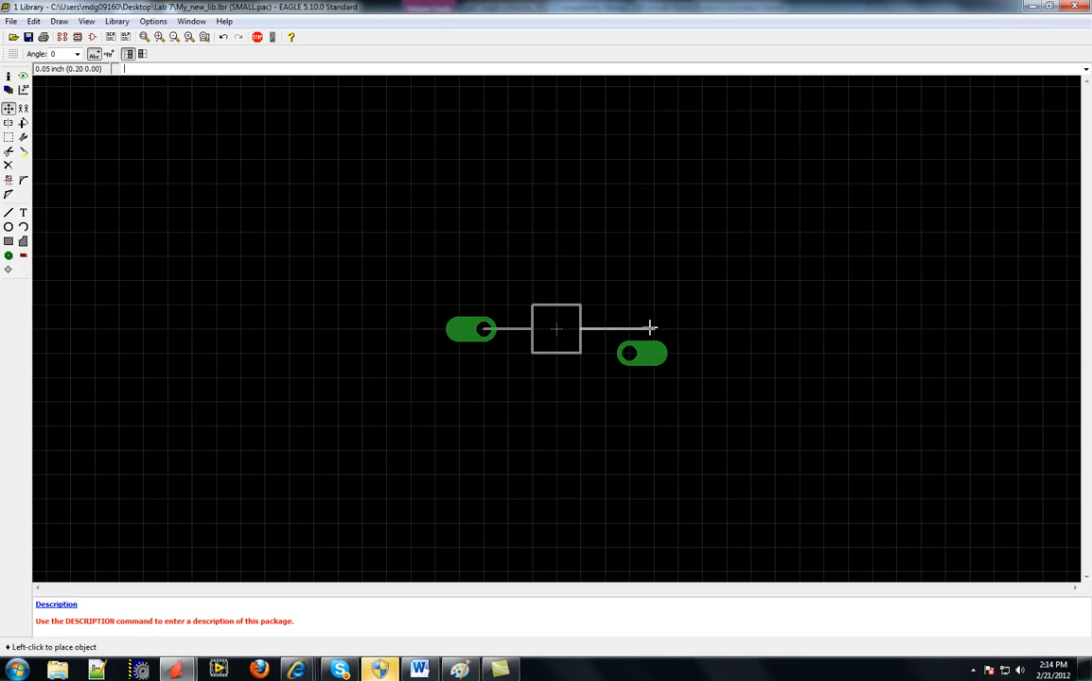
left_click(612, 329)
left_click(630, 354)
left_click(603, 330)
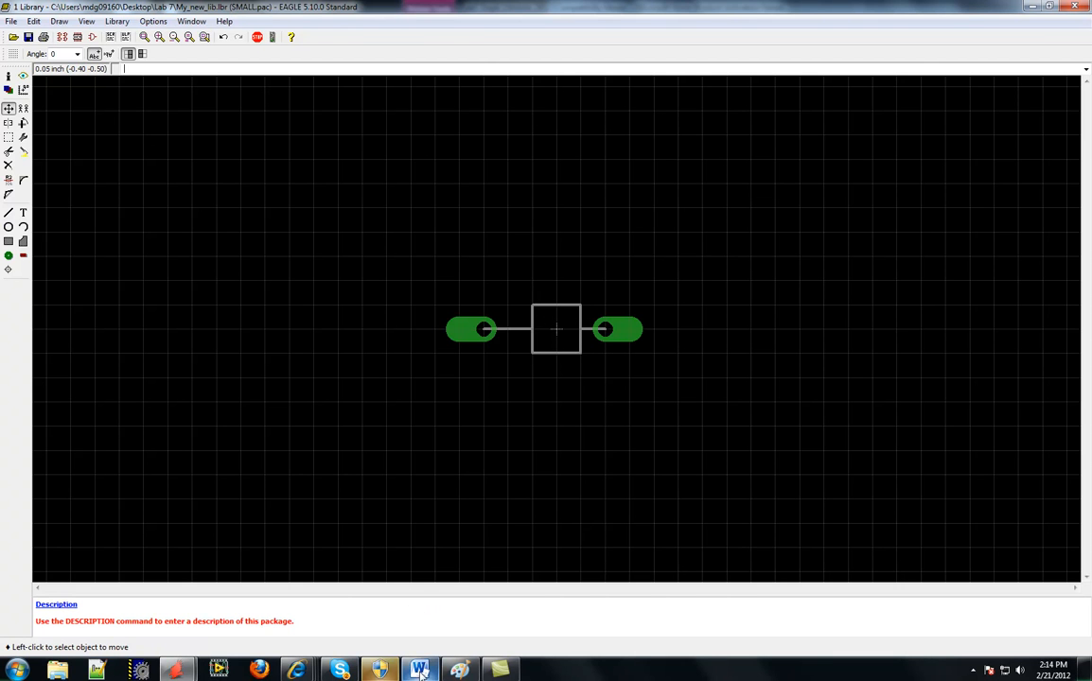
Check the small hairpin's pad spacing in the Word lab handout, and return to the EAGLE library editor
key("alt+Tab")
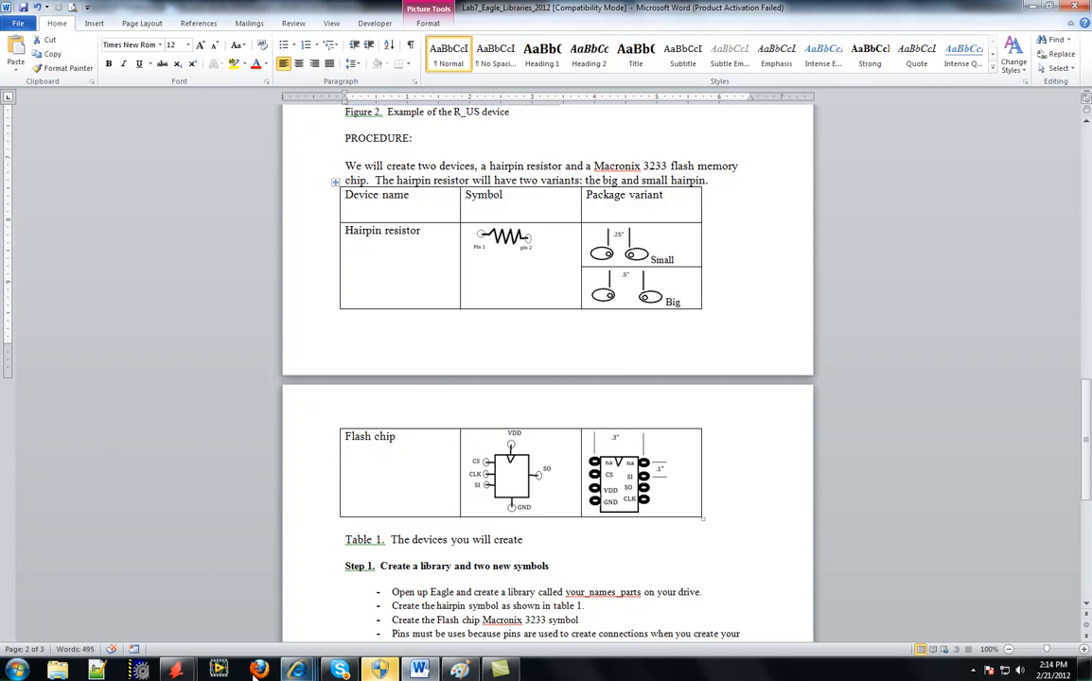
mouse_move(175, 669)
left_click(237, 549)
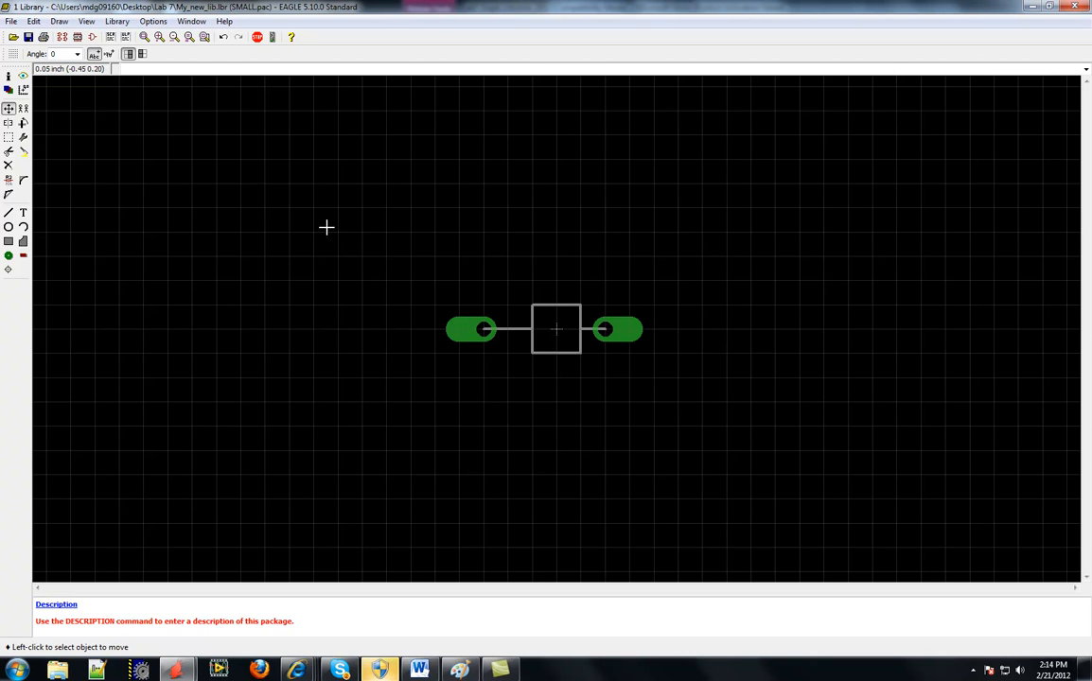
Widen the body outline by moving its left corners and left midpoint, with the lead's inner end, to x = -0.10 inch
left_click(9, 110)
left_click(533, 329)
left_click(509, 329)
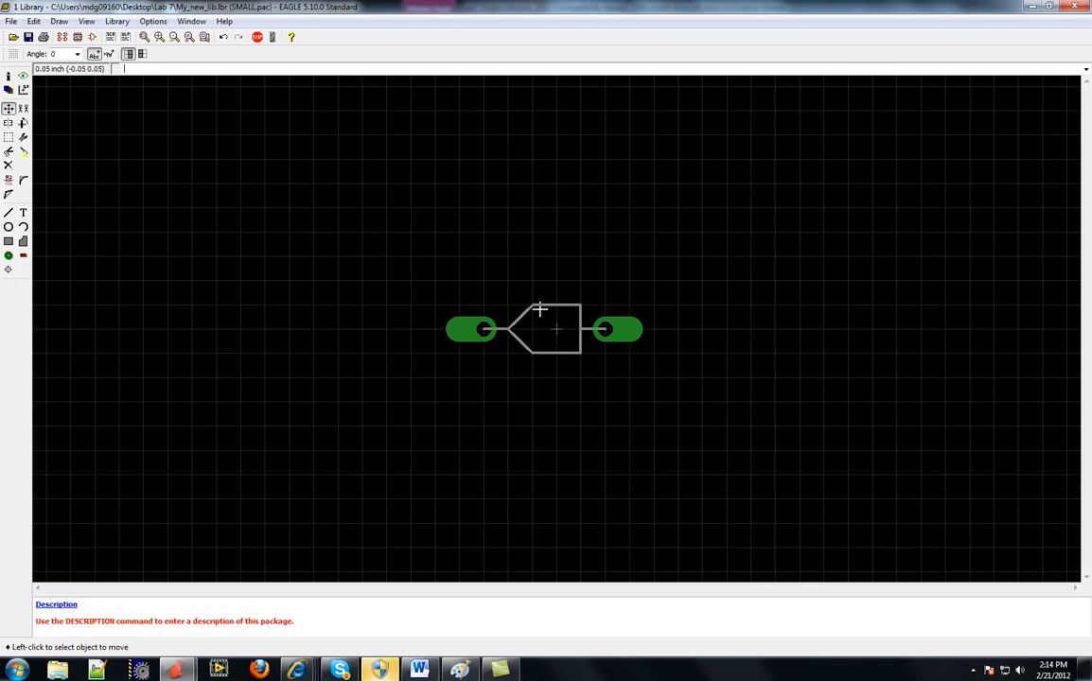
left_click(532, 305)
left_click(508, 305)
left_click(527, 352)
left_click(508, 351)
left_click(587, 413)
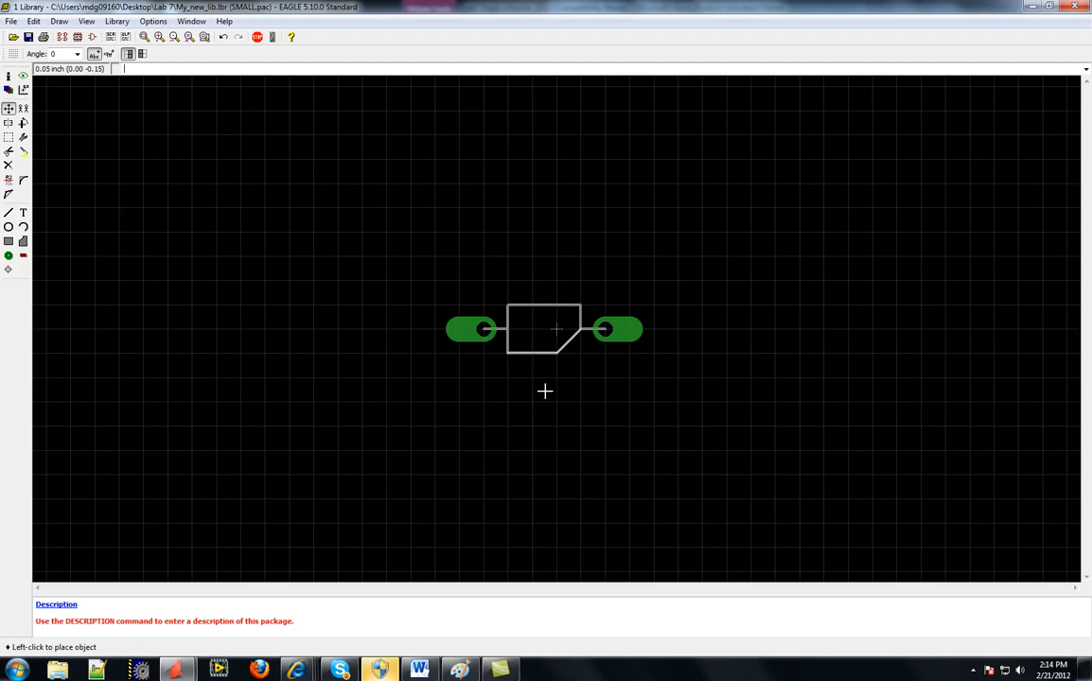
left_click(591, 394)
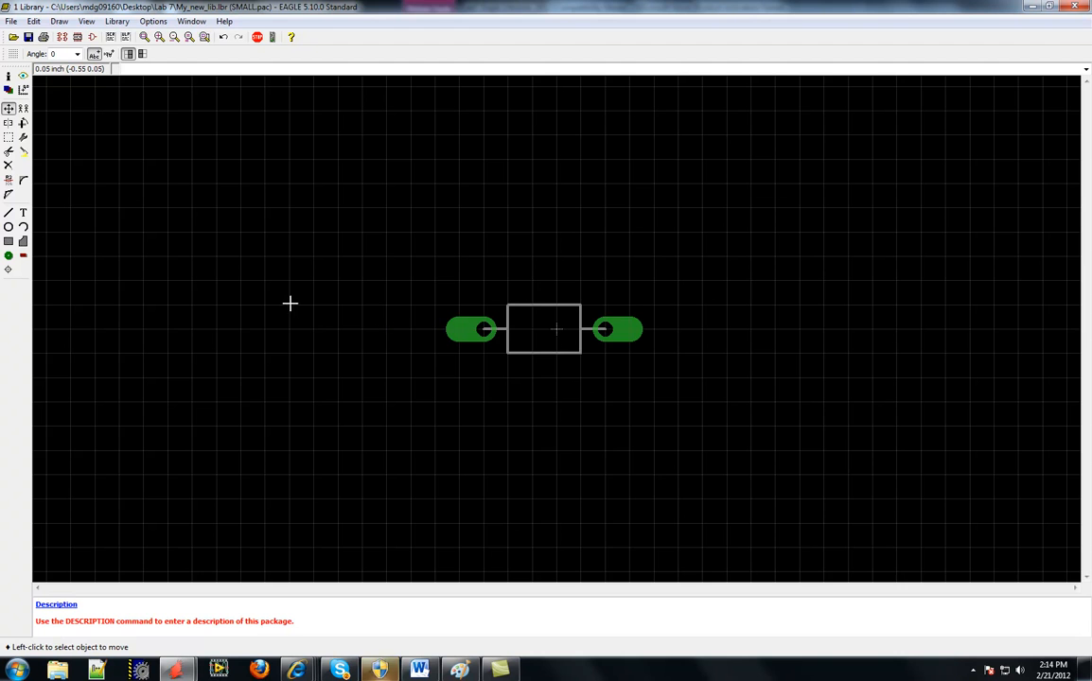
Save the library with the finished SMALL package
left_click(11, 21)
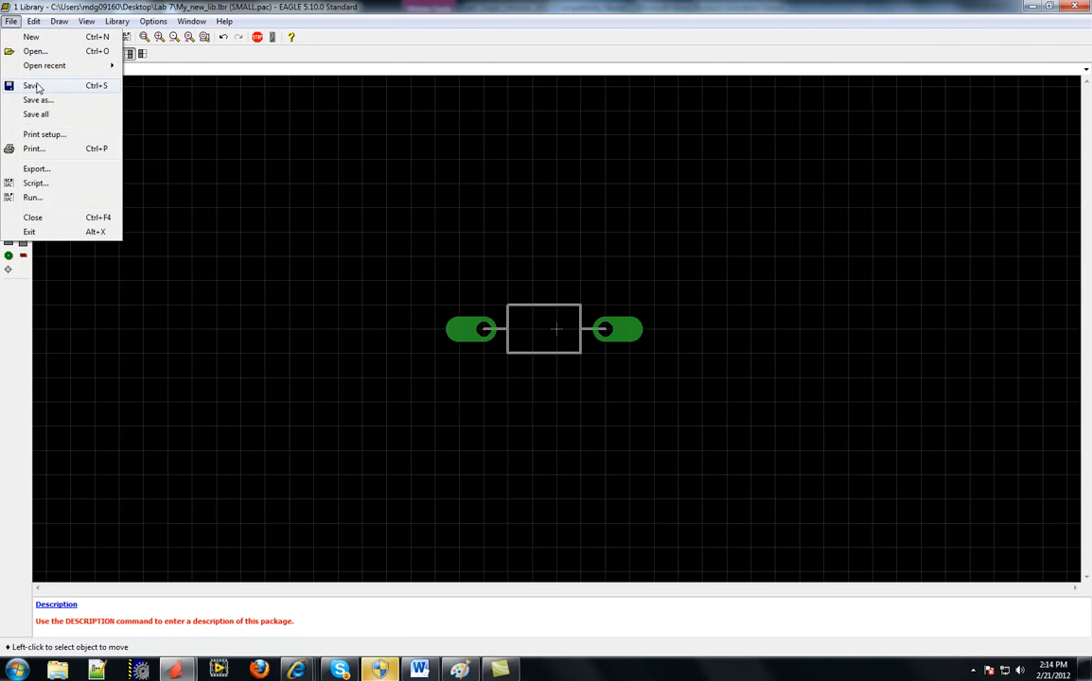
left_click(38, 85)
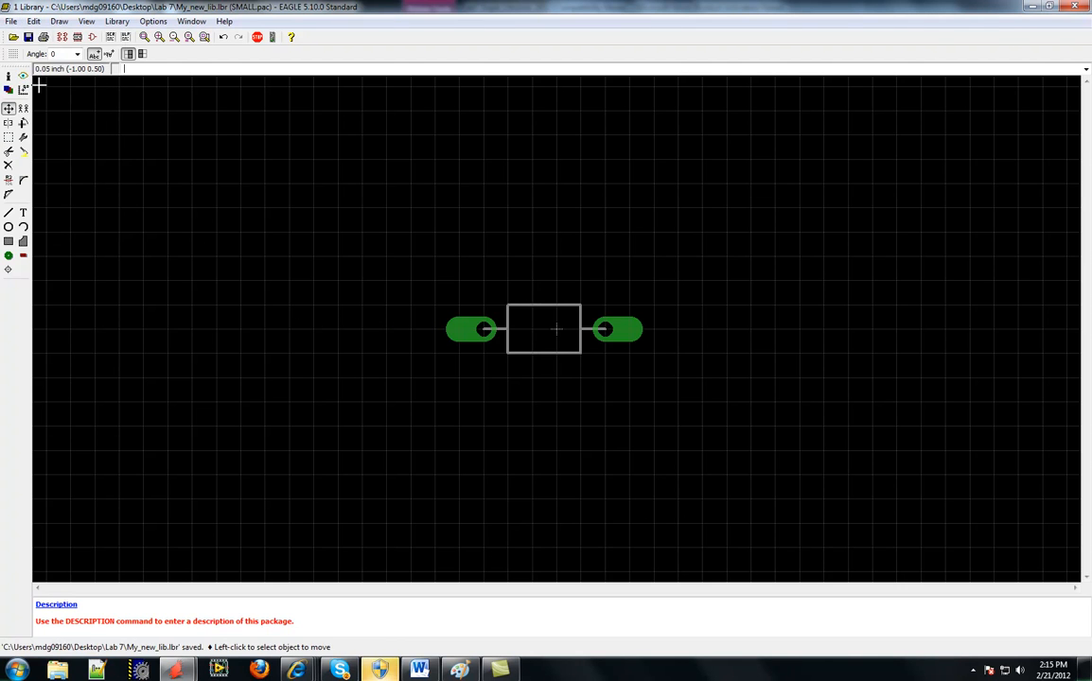
Open the BIG package for viewing, and reopen the SMALL package to compare the two footprints
left_click(116, 21)
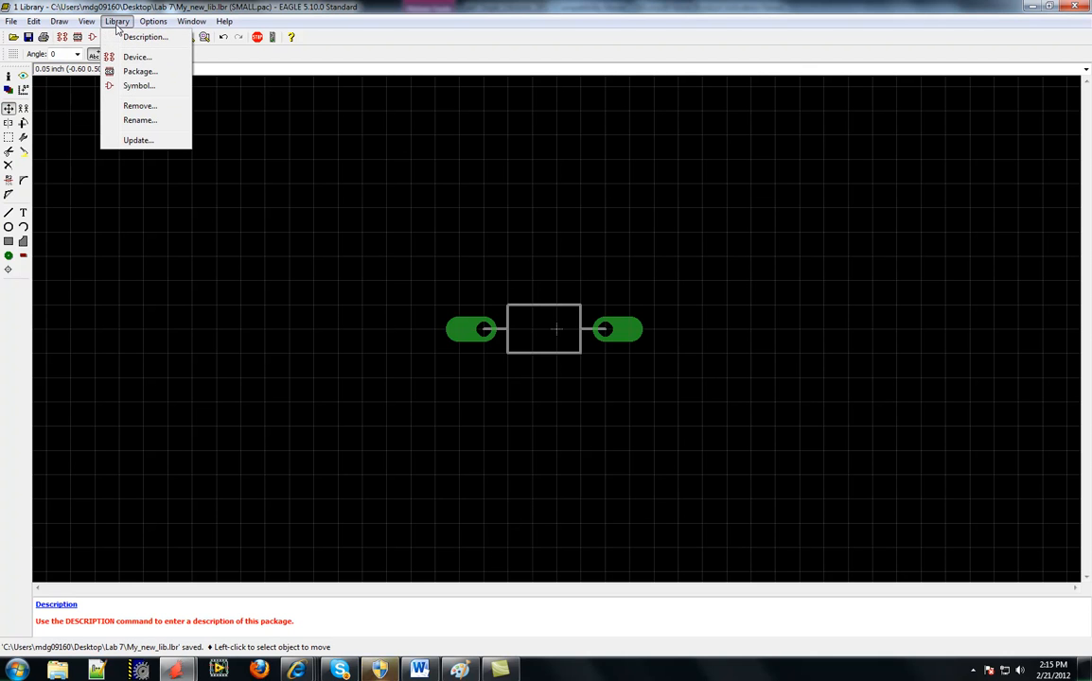
left_click(142, 72)
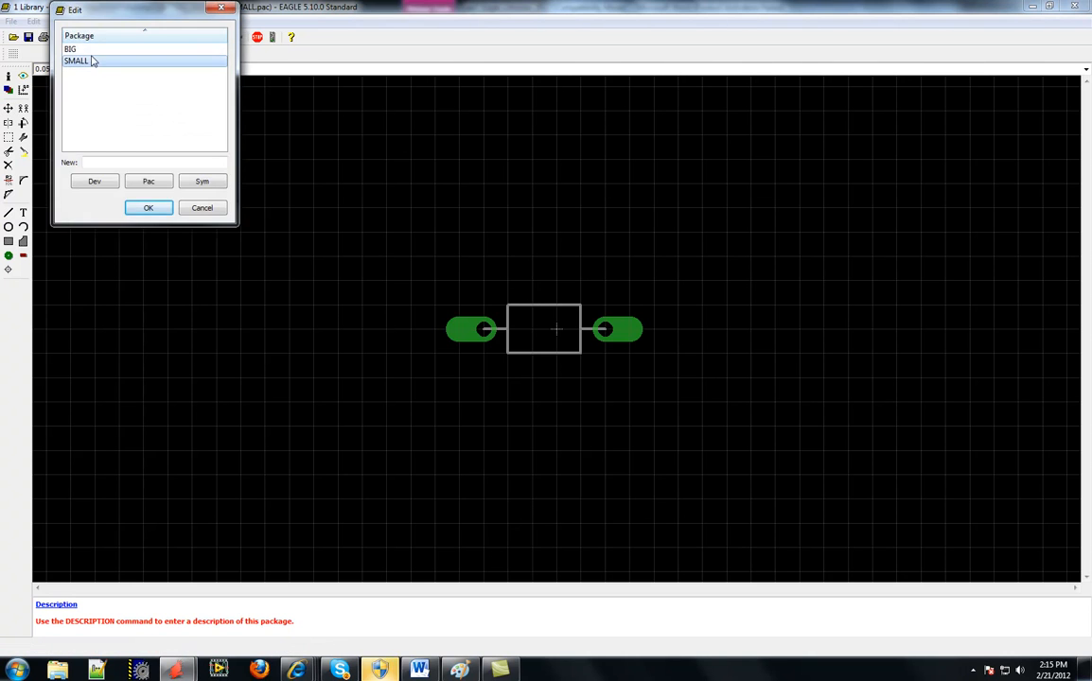
left_click(84, 54)
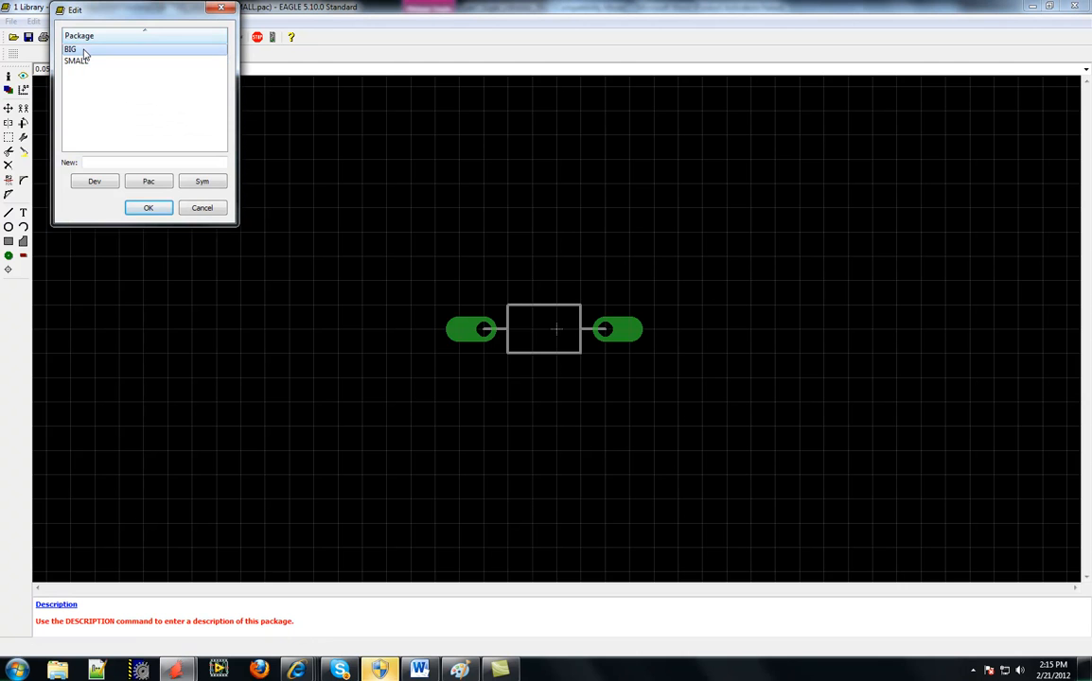
left_click(148, 207)
left_click(117, 21)
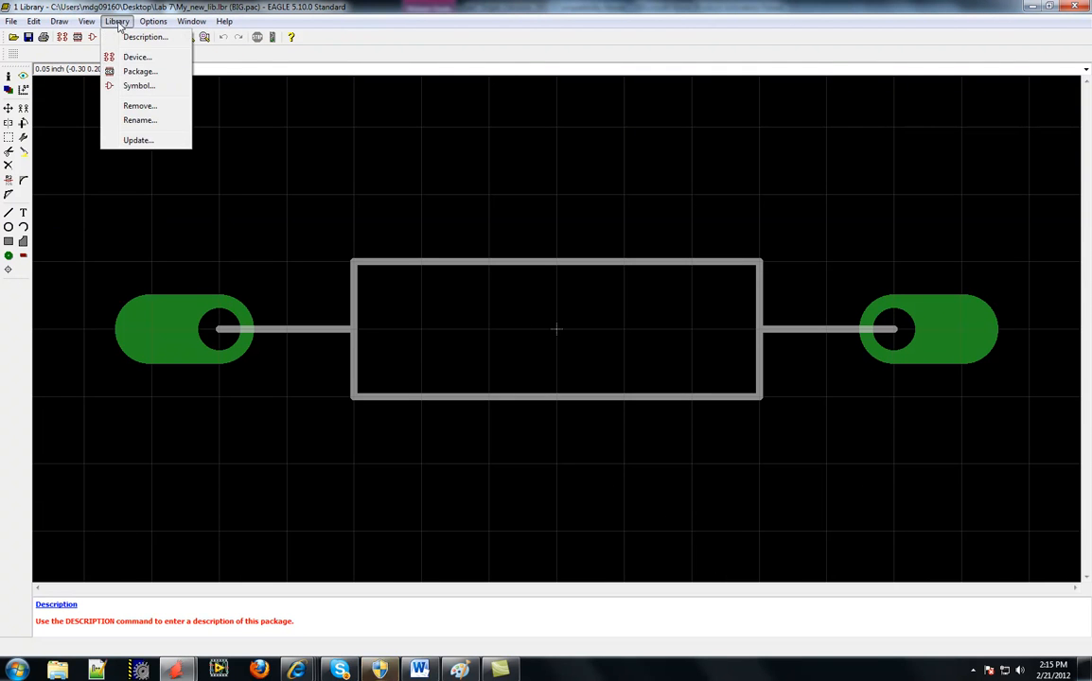
left_click(131, 70)
left_click(76, 61)
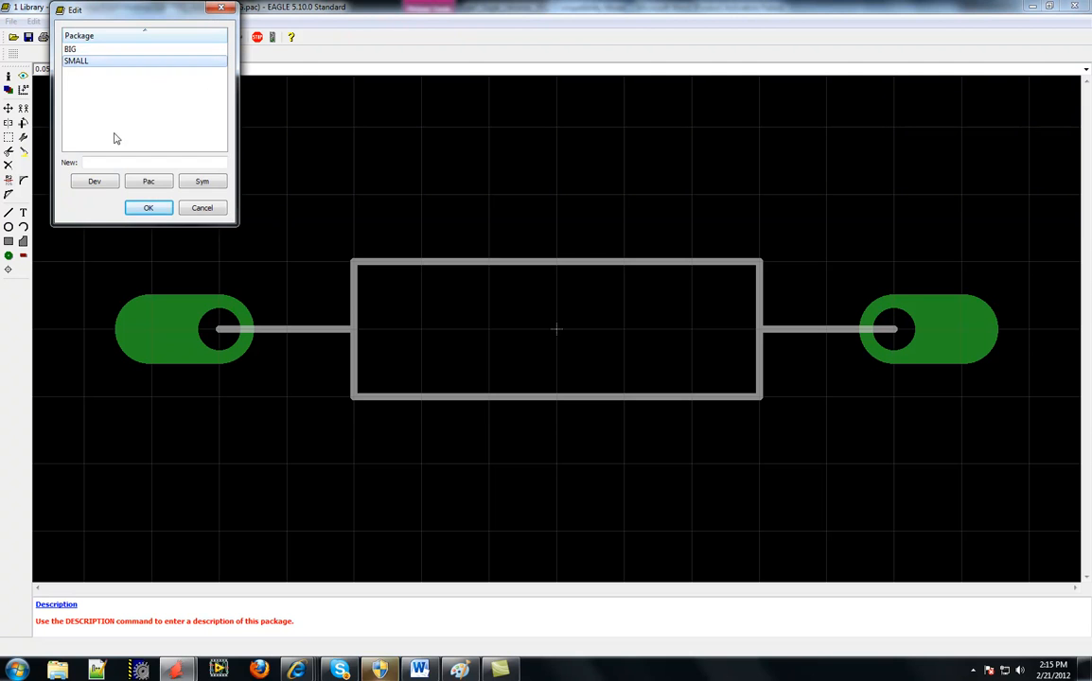
left_click(147, 207)
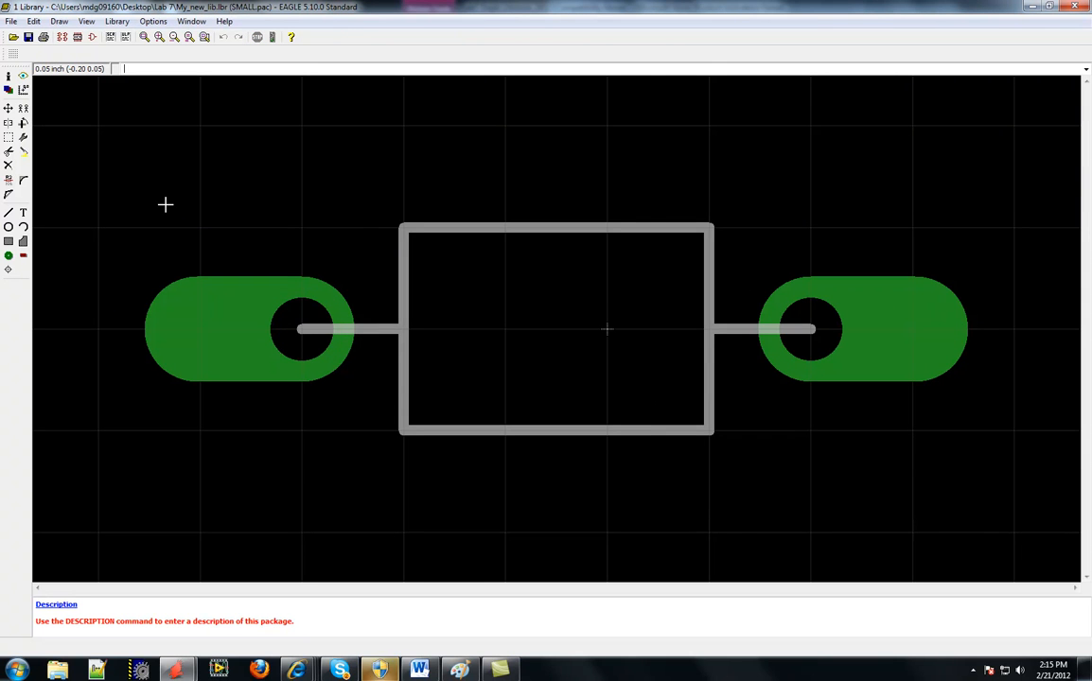
Create a new package named DIP8 in the library
left_click(118, 21)
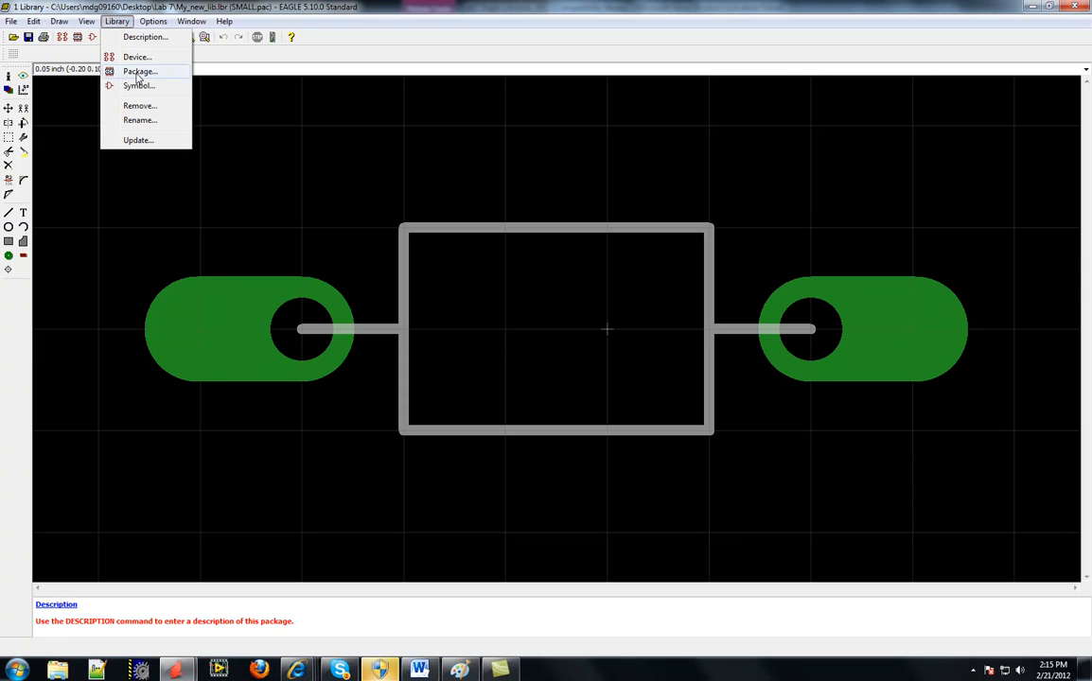
left_click(138, 72)
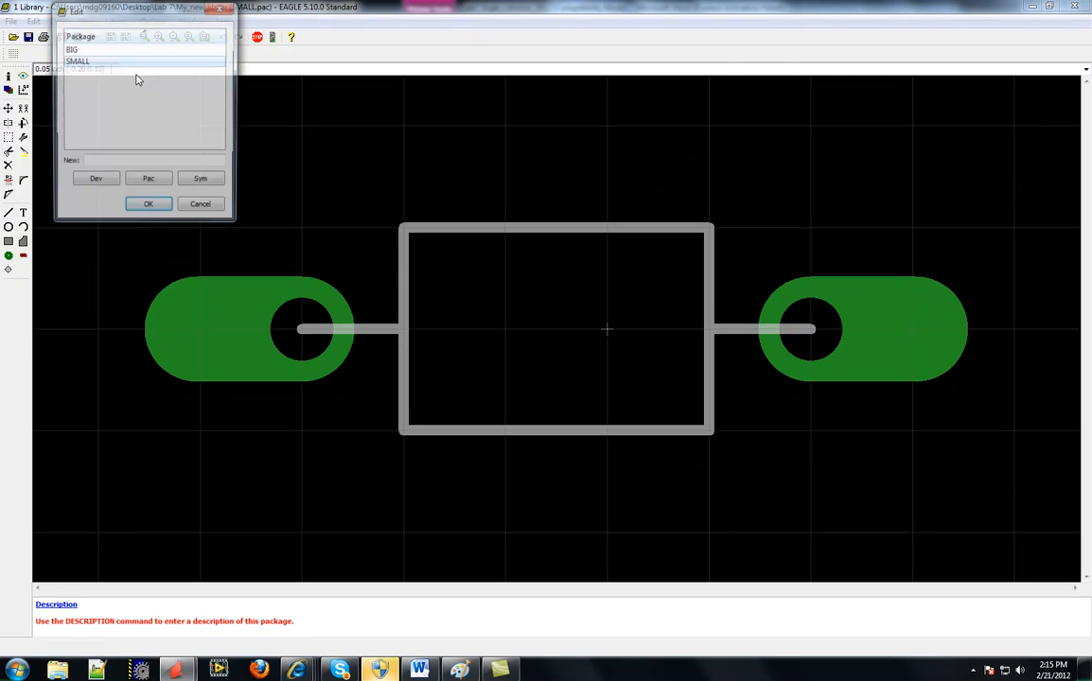
left_click(113, 163)
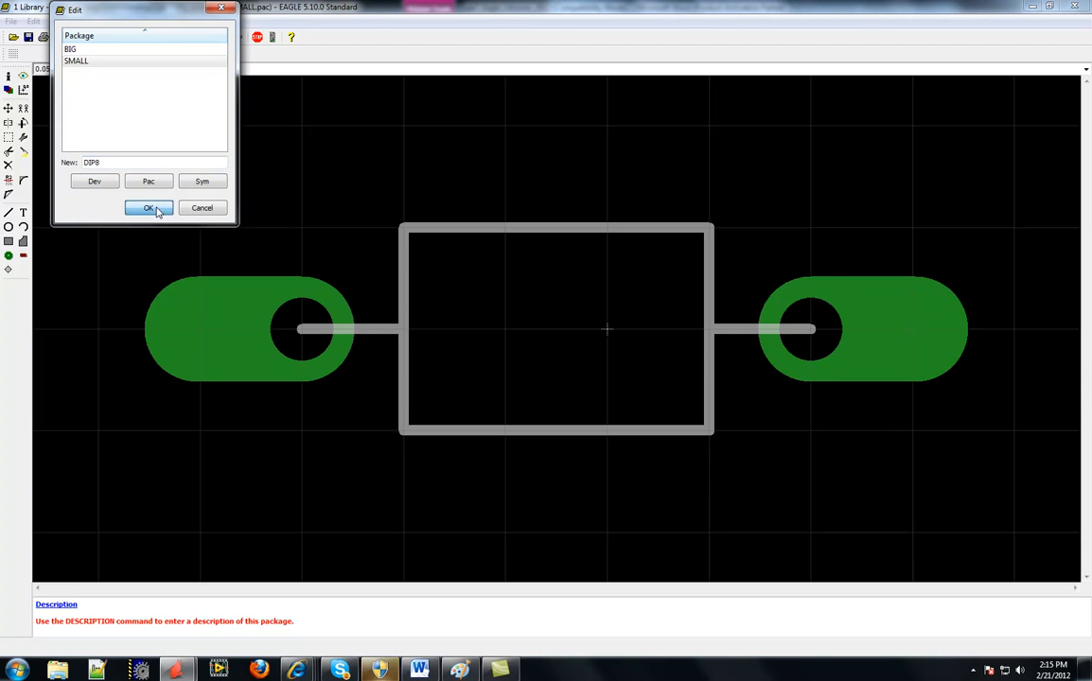
left_click(148, 208)
left_click(140, 237)
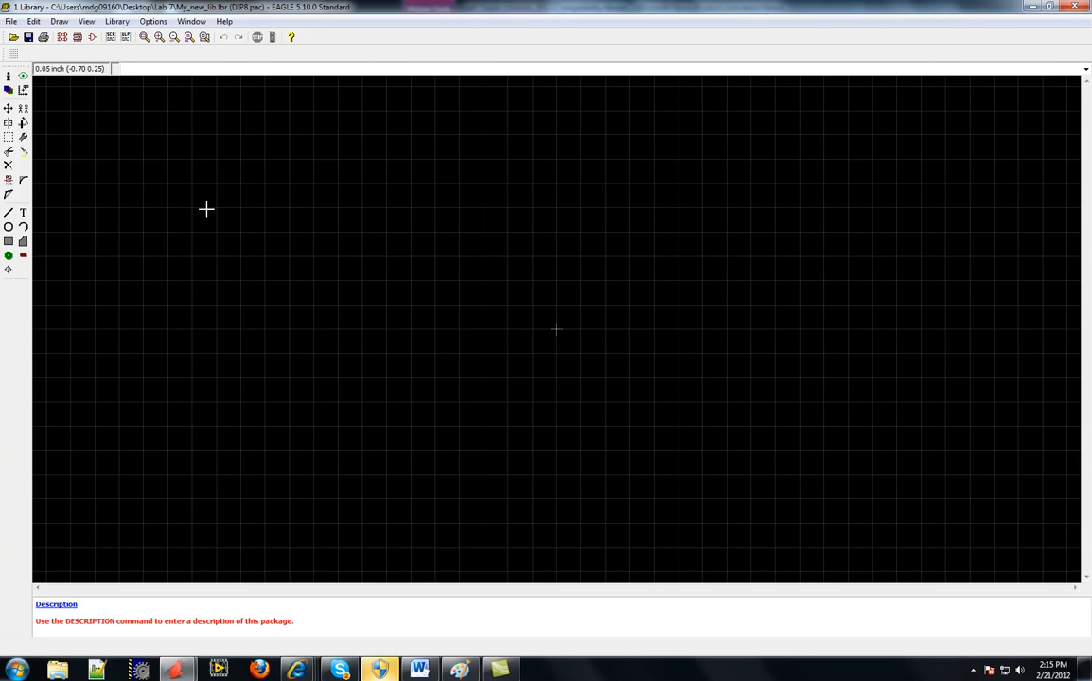
Check the flash chip package in the Word lab document, and draw a 0.2 by 0.3 inch rectangular wire outline on tPlace in EAGLE
left_click(9, 215)
left_click(423, 669)
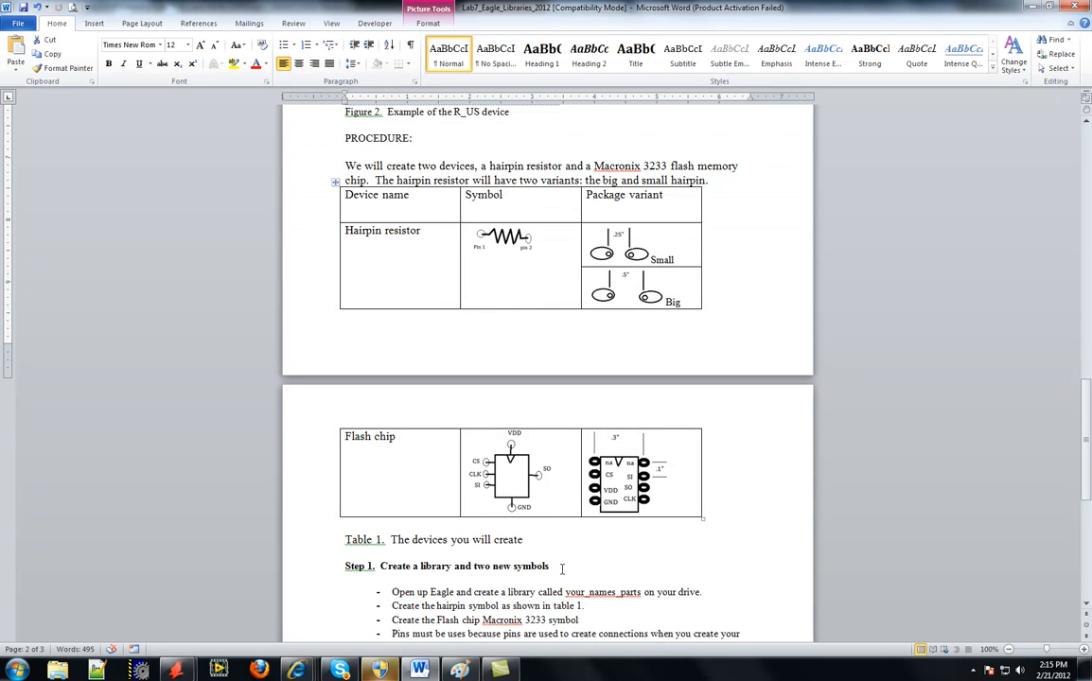
mouse_move(426, 671)
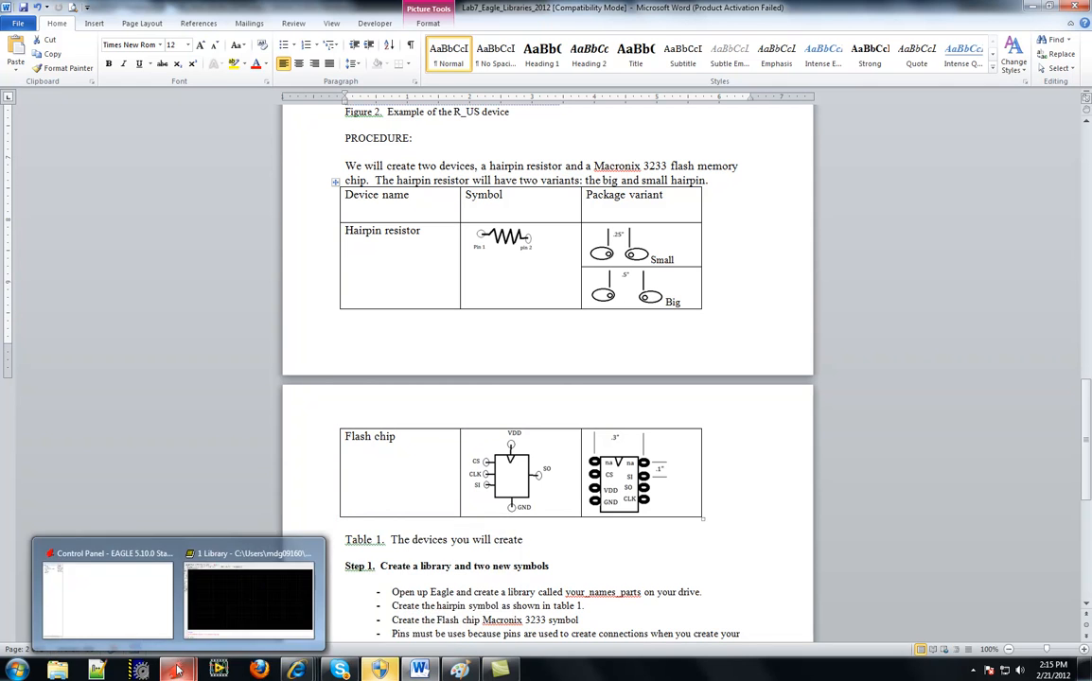
left_click(245, 620)
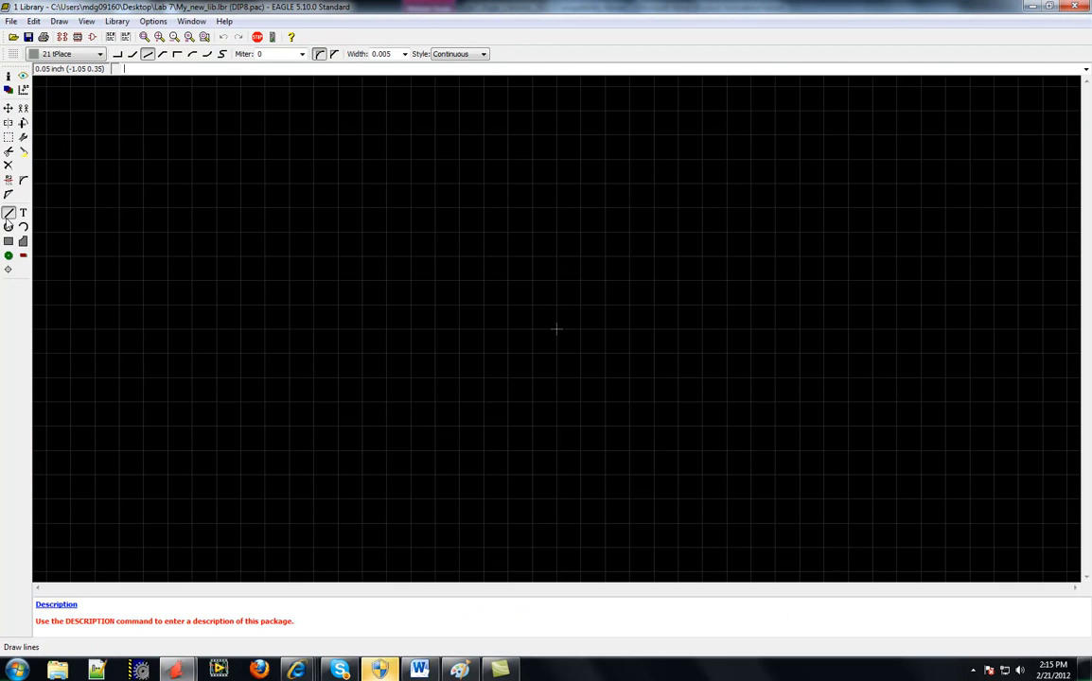
left_click(509, 280)
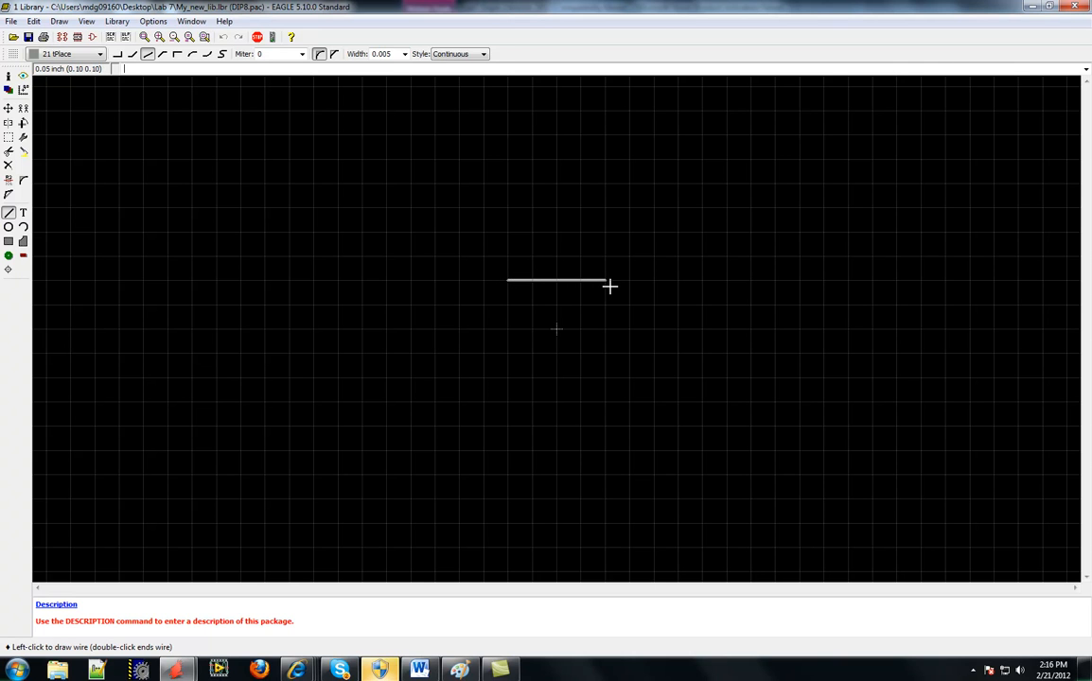
left_click(608, 426)
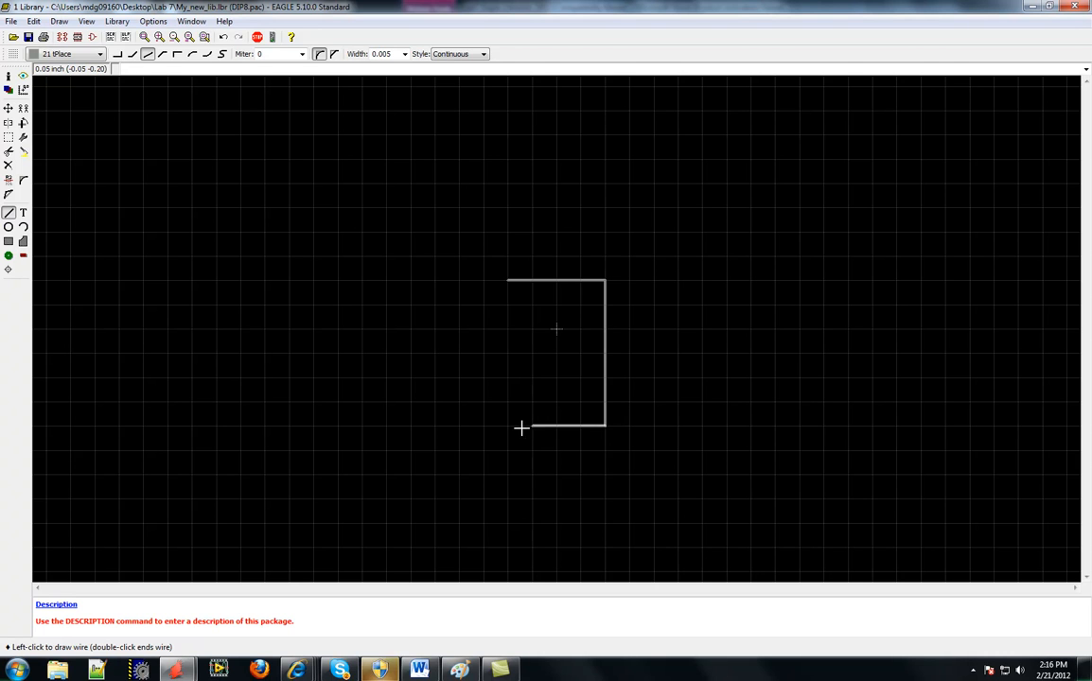
left_click(509, 280)
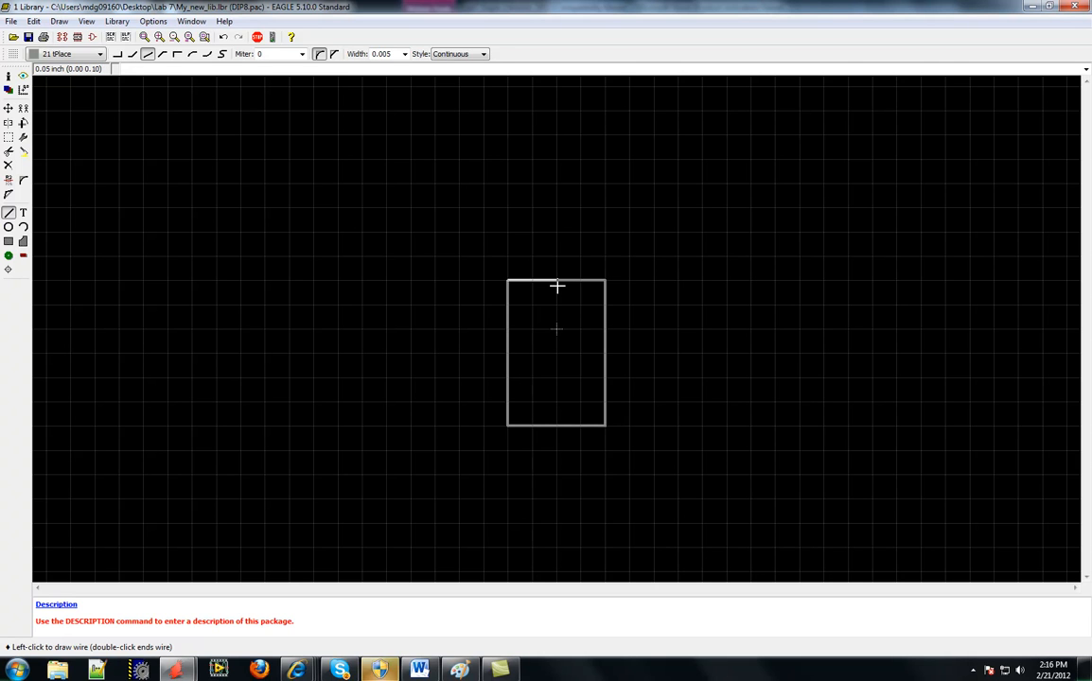
Draw a V-shaped notch 0.1 inch wide and 0.05 inch deep at the centre of the outline's top edge and end the wire
left_click(532, 281)
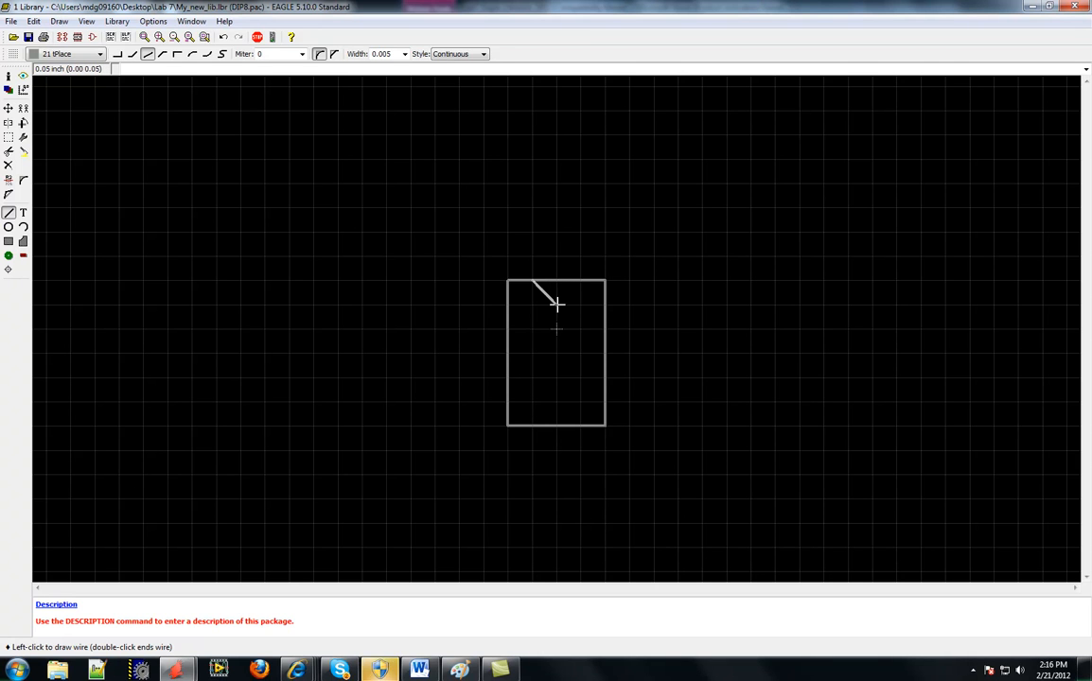
left_click(556, 303)
left_click(580, 280)
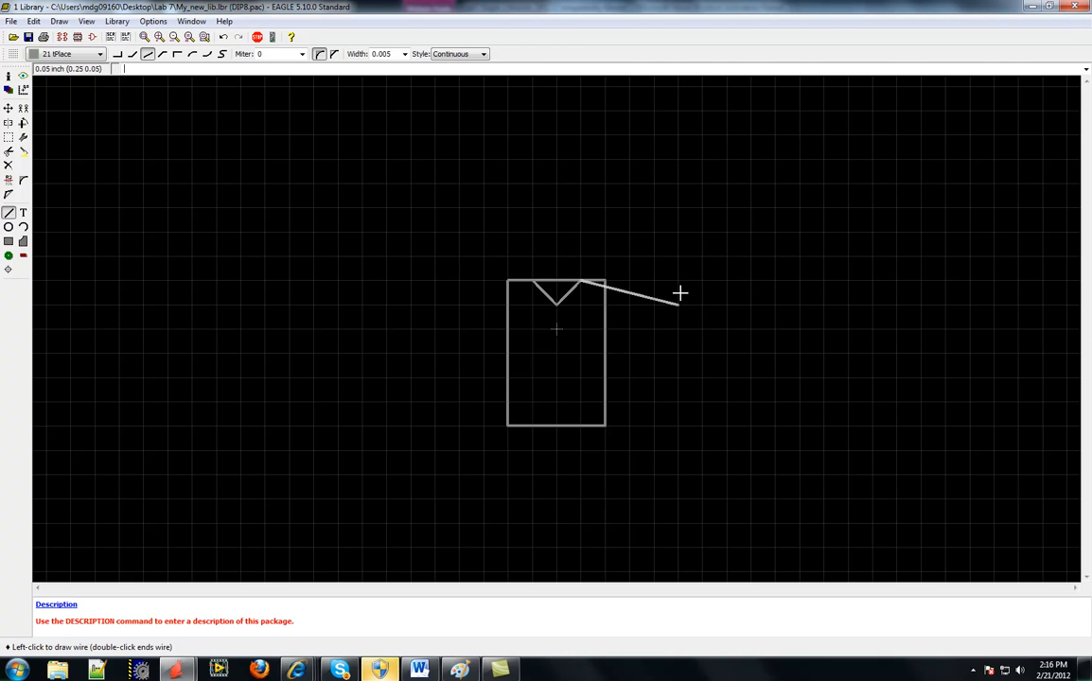
double_click(606, 279)
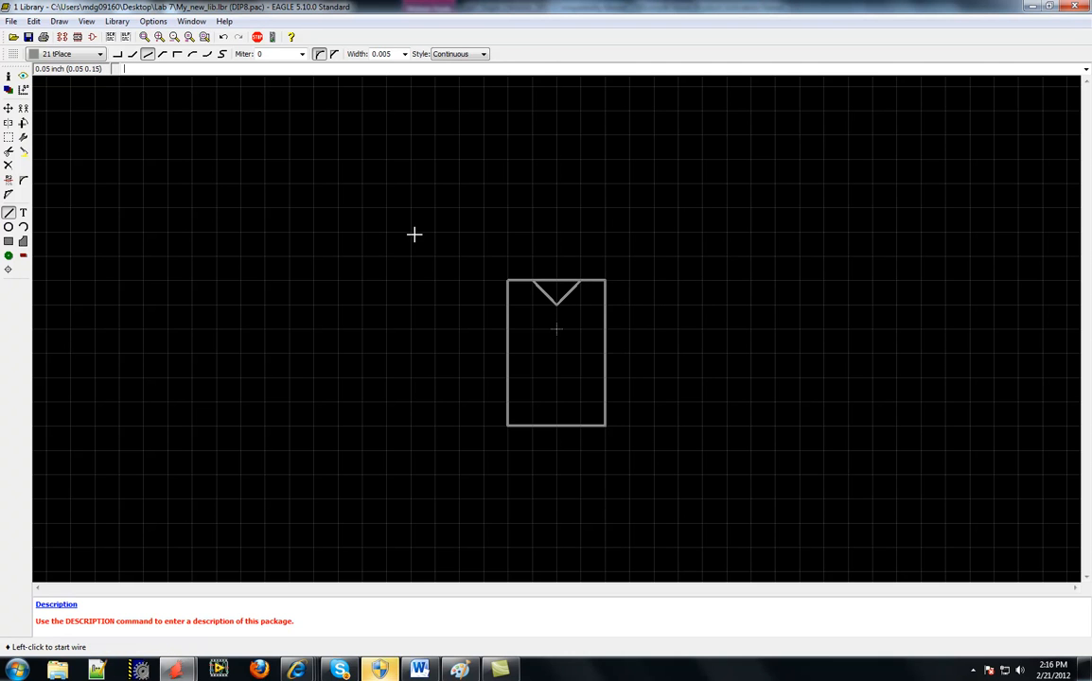
Place four pads 0.1 inch apart in a column right of the outline, at x 0.15 from y 0.05 to -0.25
left_click(9, 256)
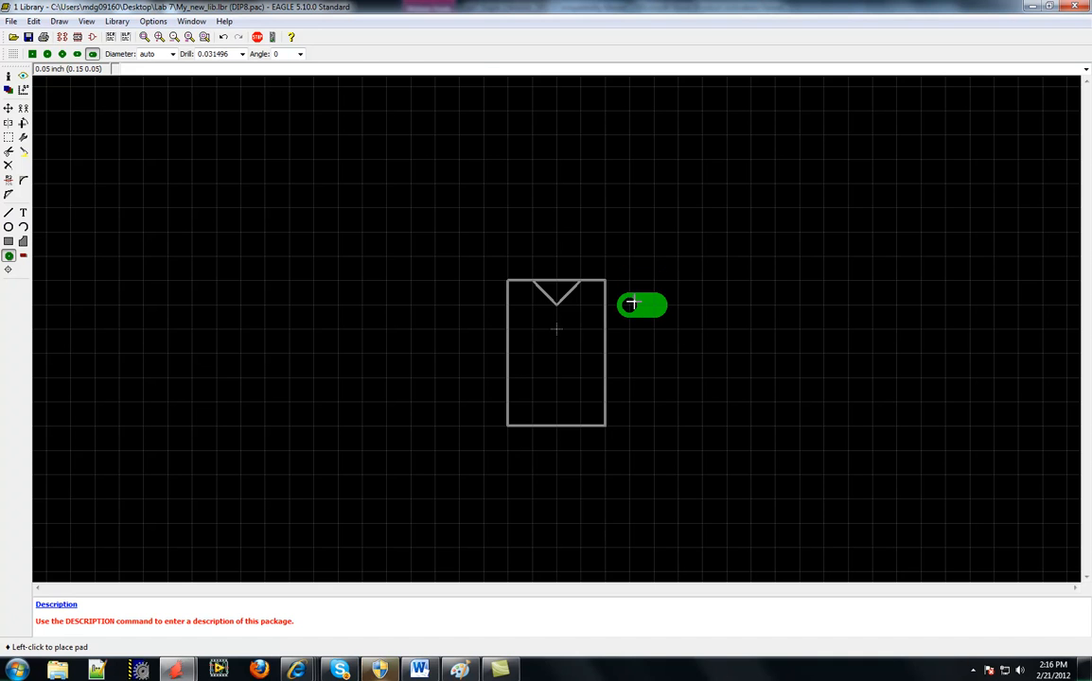
left_click(632, 303)
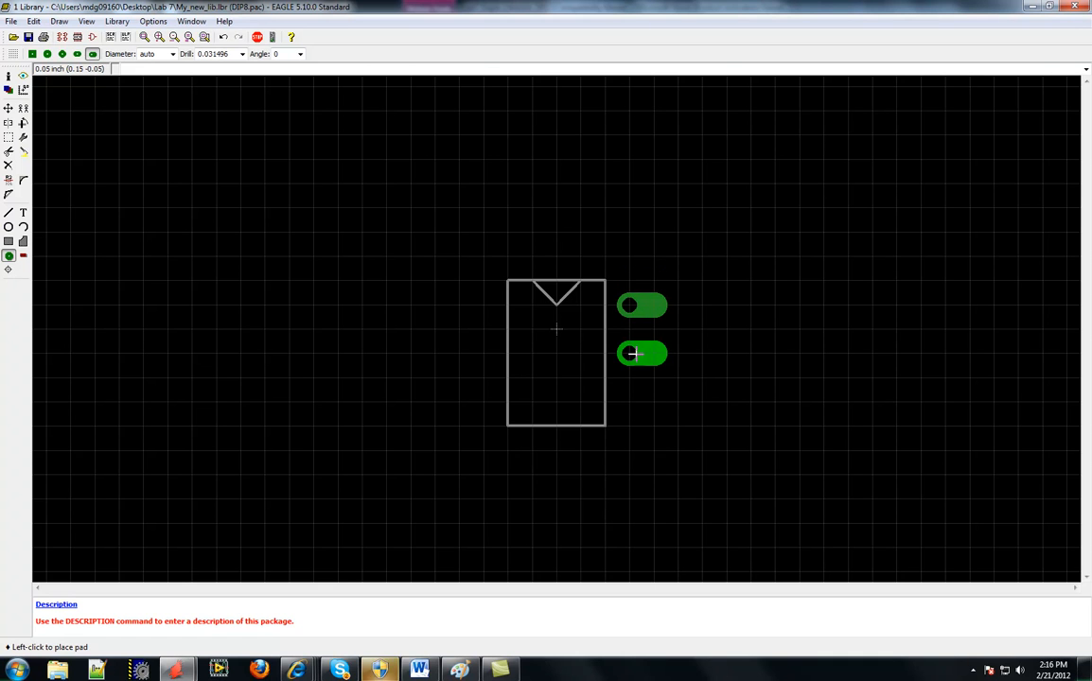
left_click(632, 353)
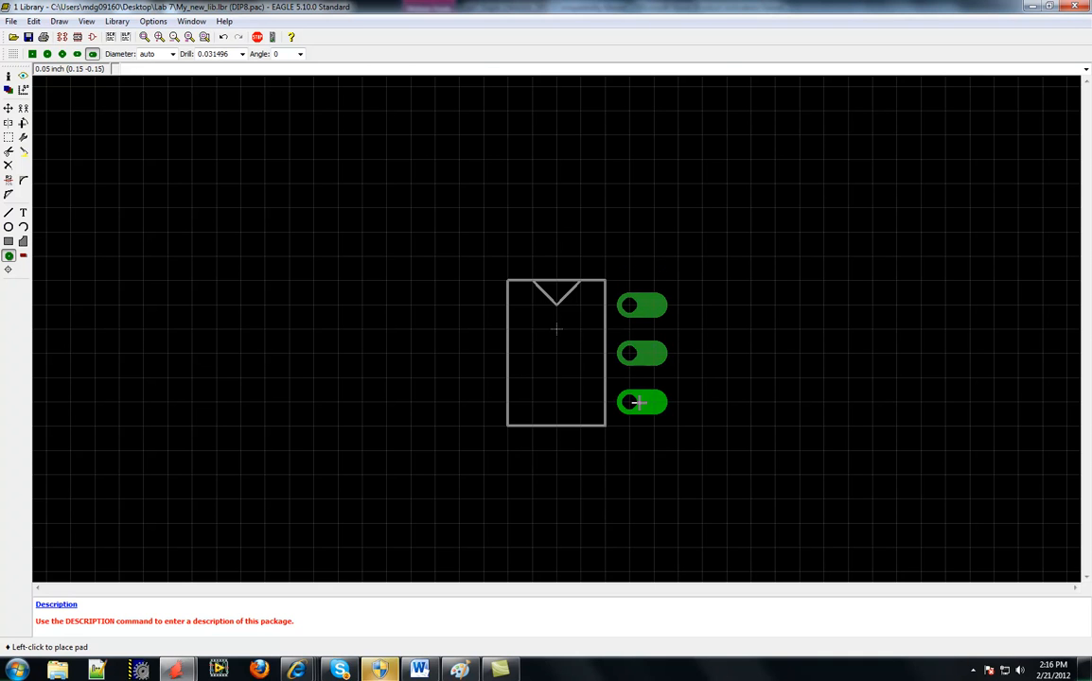
left_click(639, 402)
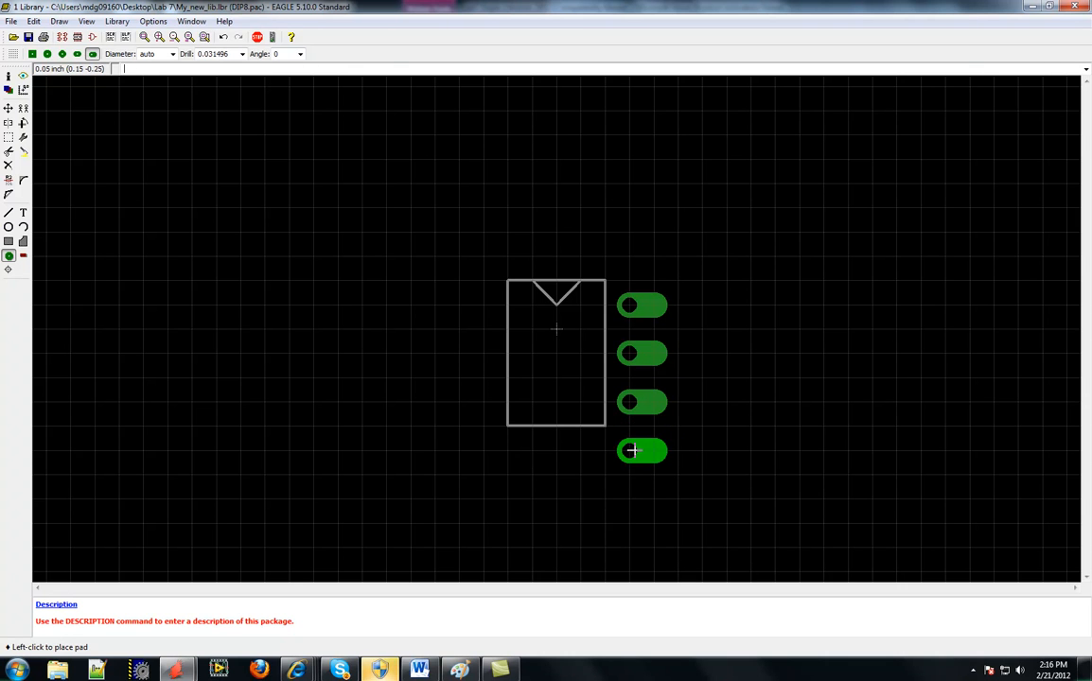
left_click(631, 450)
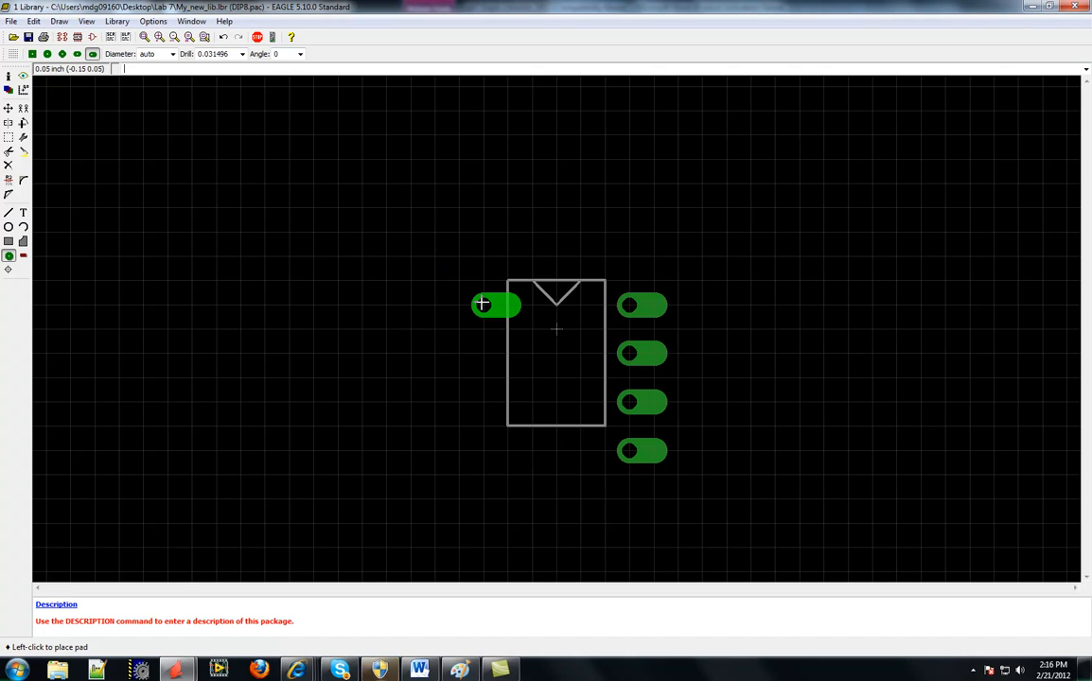
Place four matching pads 0.1 inch apart along the outline's left side, at x -0.15 from y 0.05 to -0.25
left_click(483, 304)
left_click(483, 353)
left_click(482, 401)
left_click(482, 451)
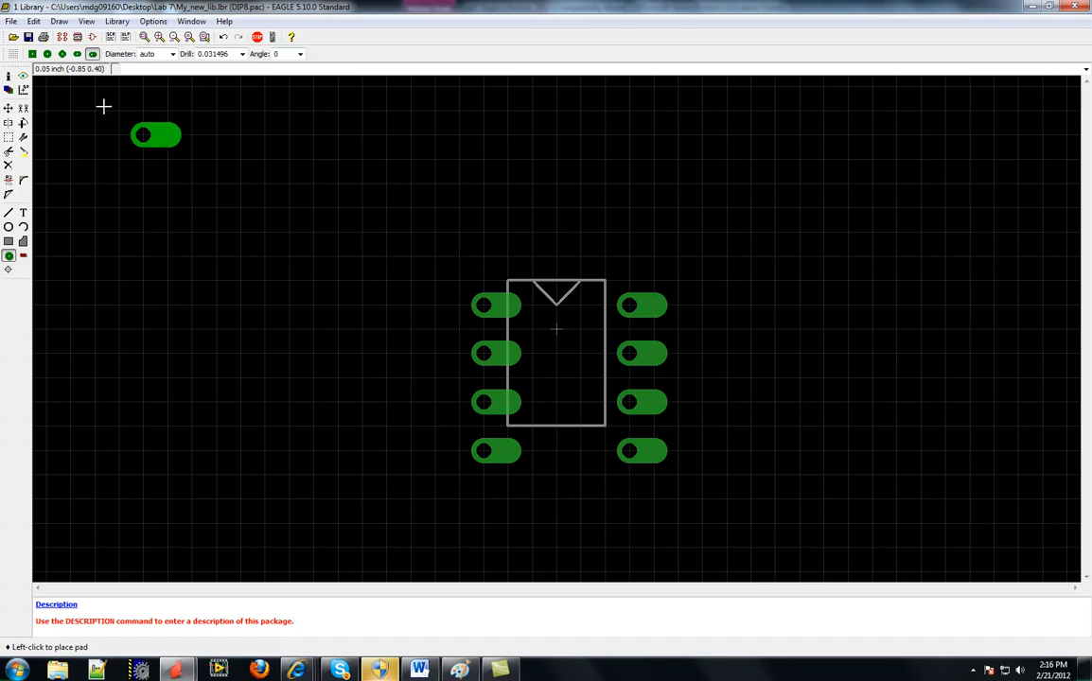
Rotate each of the four left-column pads by 180 degrees so they extend away from the chip outline
left_click(23, 123)
left_click(483, 304)
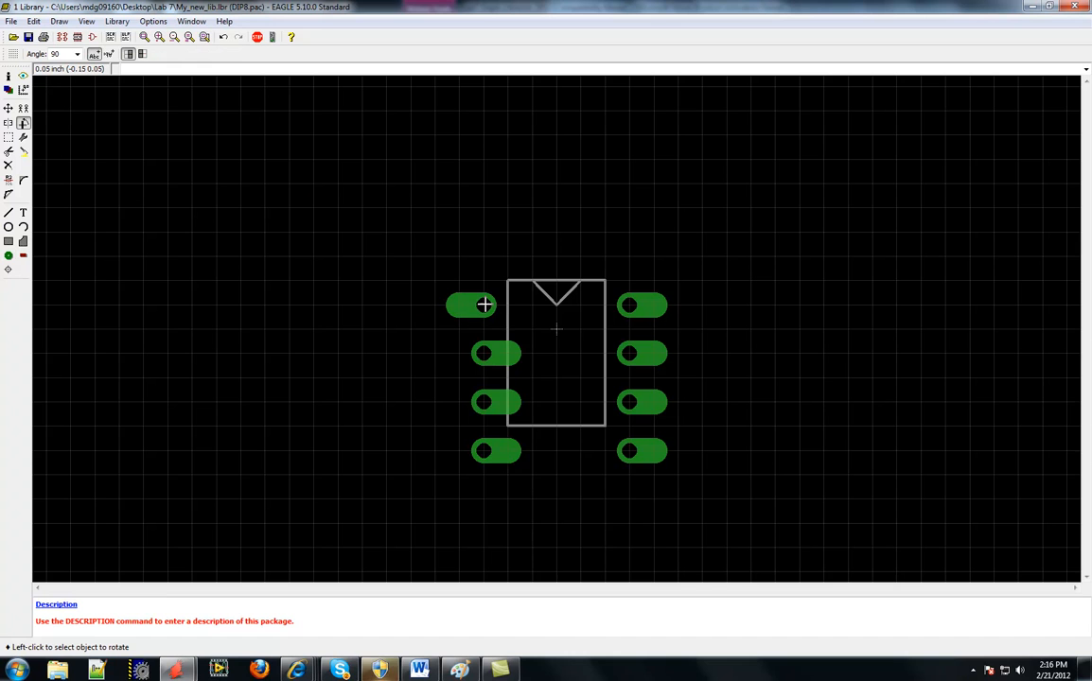
left_click(483, 353)
left_click(483, 398)
left_click(483, 400)
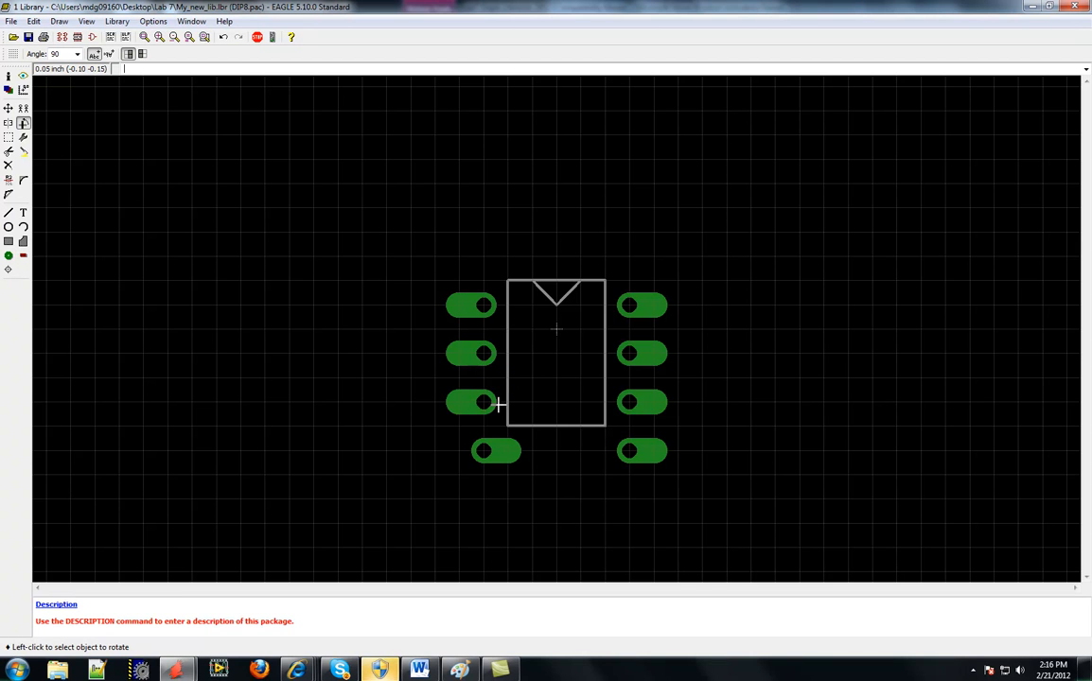
left_click(482, 450)
left_click(483, 450)
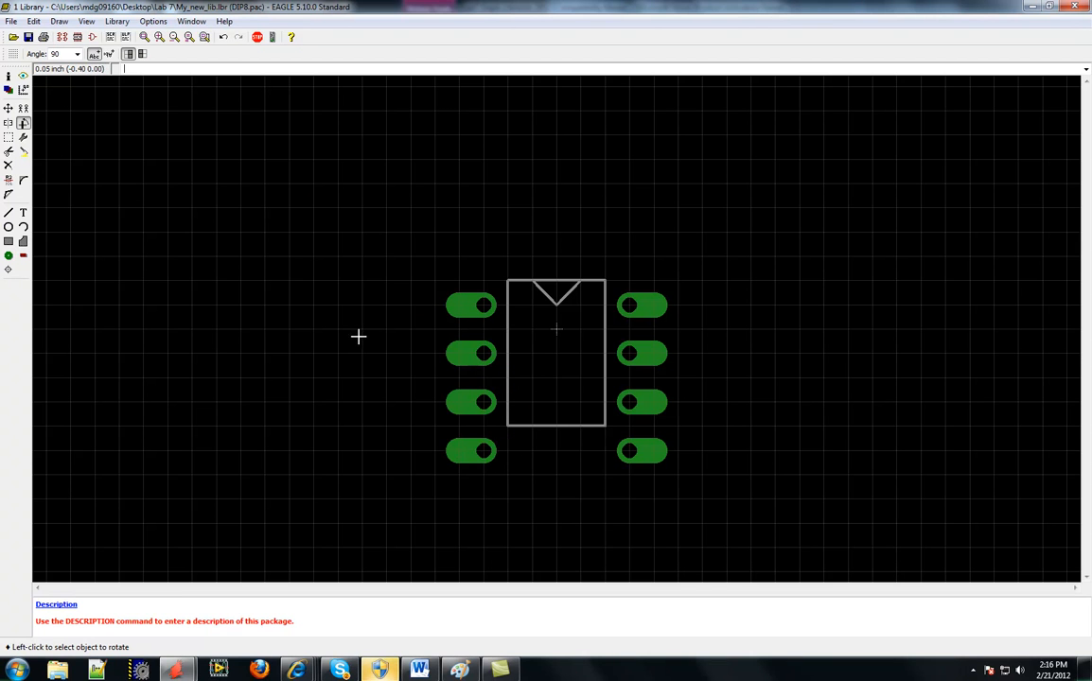
Group the four left-column pads and move the group up 0.1 inch
left_click(8, 139)
left_click_drag(432, 279, 499, 472)
key("ctrl+r")
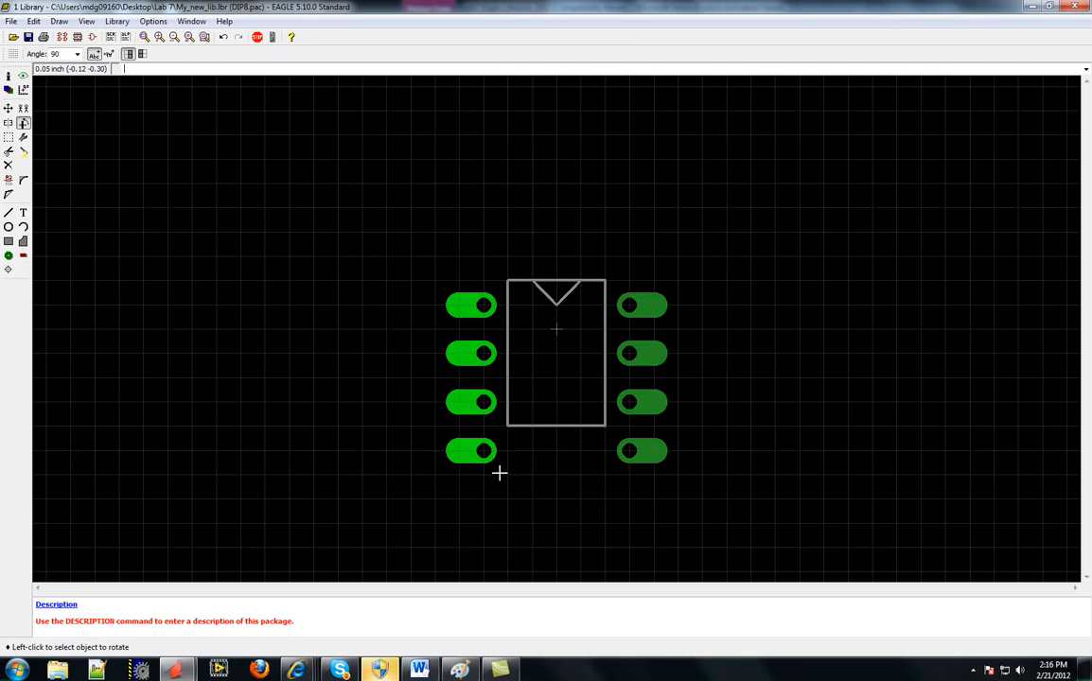
right_click(473, 376)
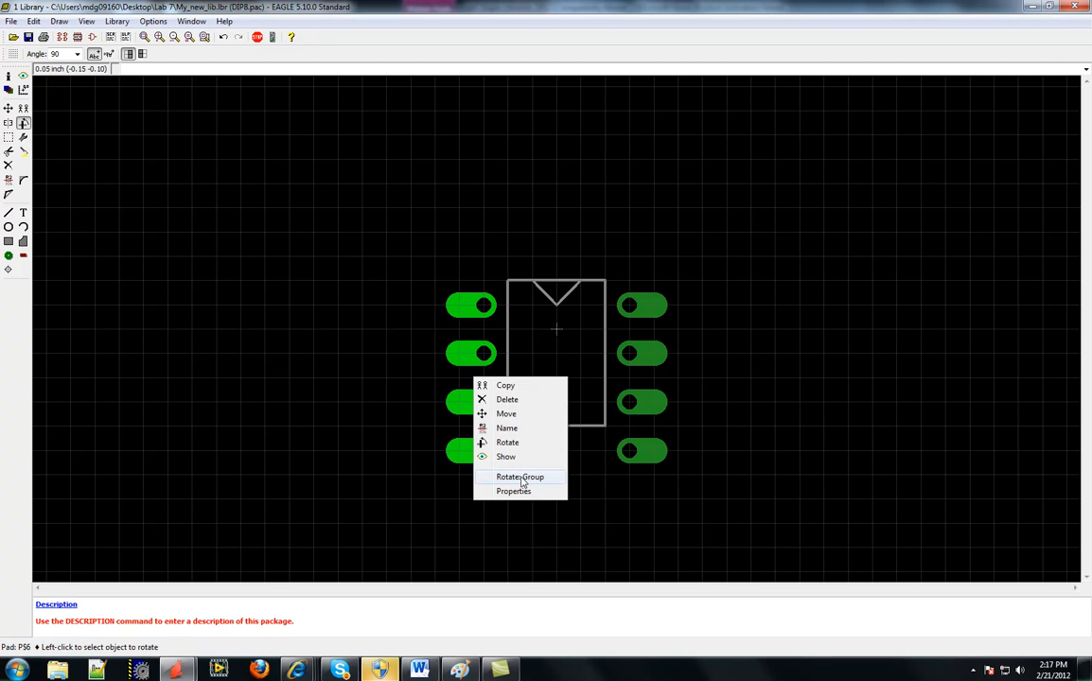
left_click(8, 108)
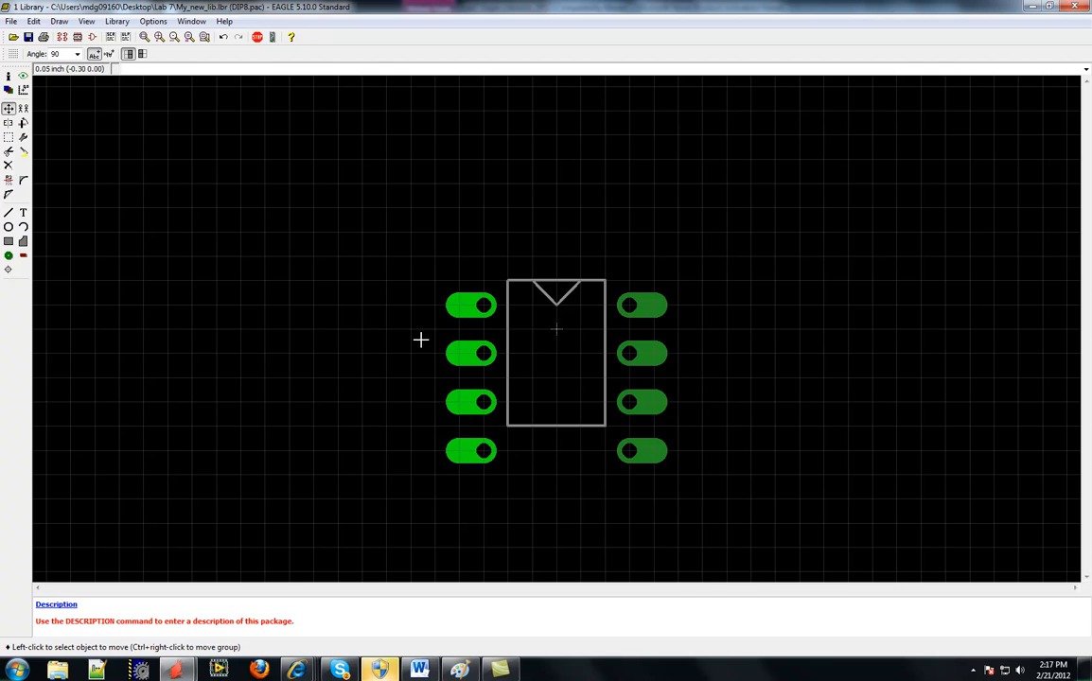
right_click(458, 362)
left_click(501, 461)
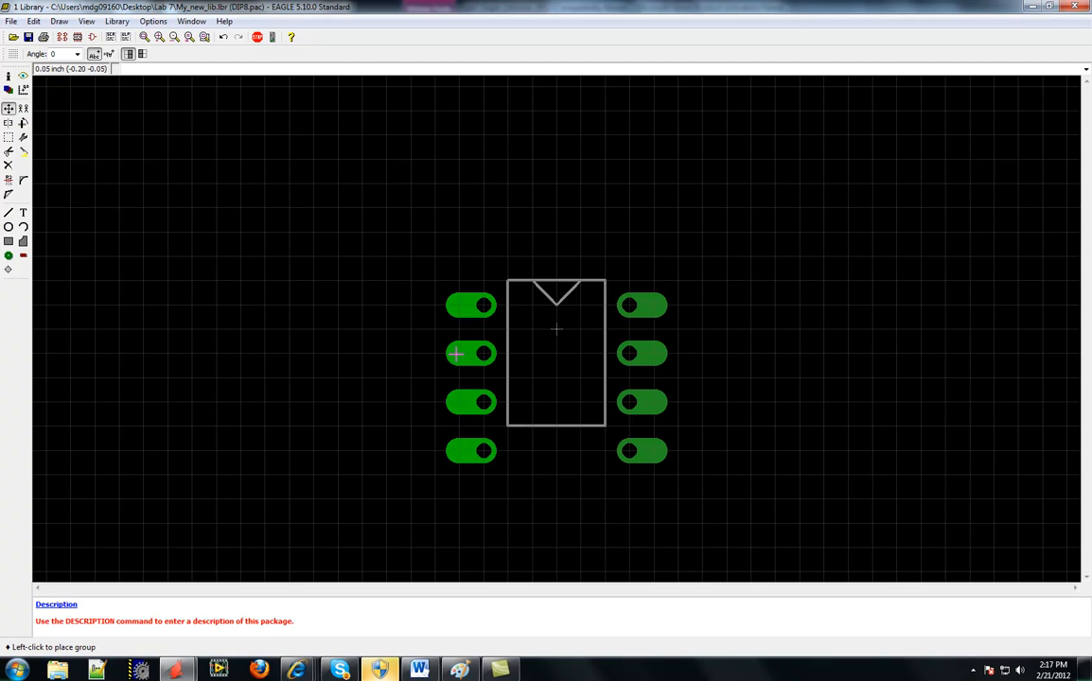
left_click(457, 303)
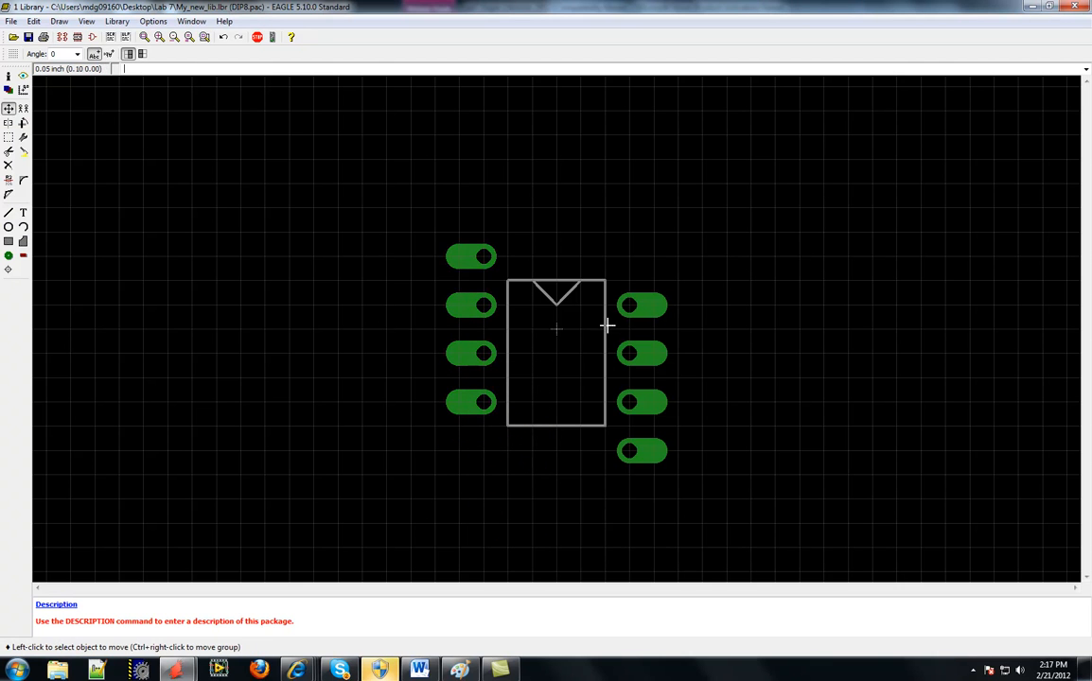
Group the four right-column pads and move the group up 0.1 inch, level with the left column
left_click(8, 137)
left_click_drag(614, 276, 665, 467)
key("F7")
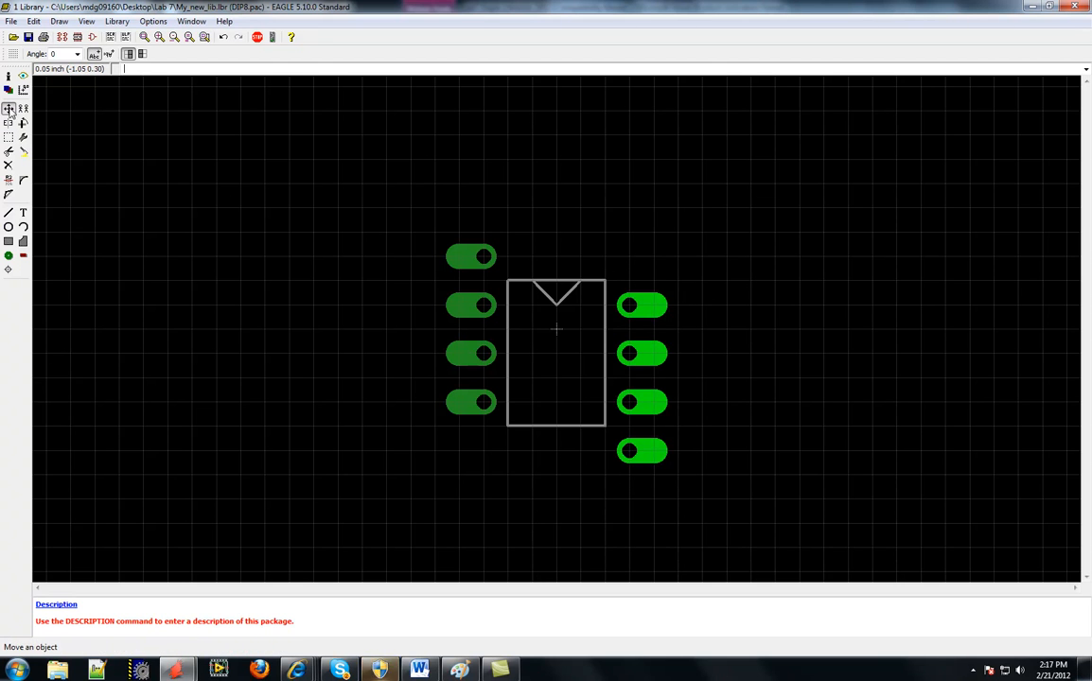
right_click(630, 378)
left_click(670, 480)
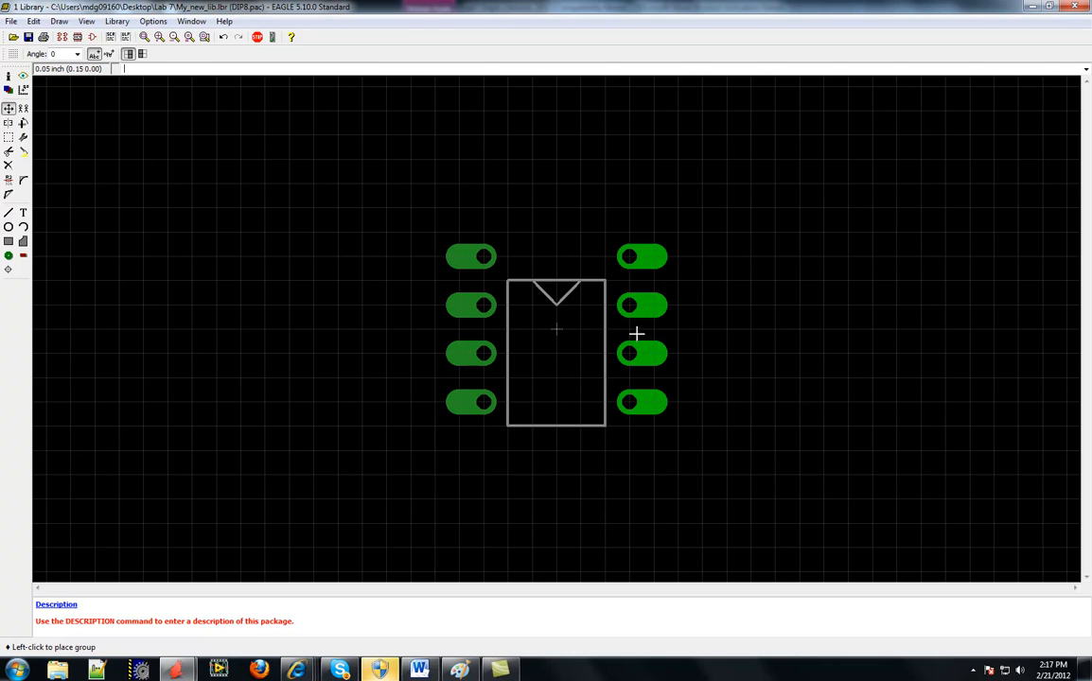
left_click(636, 333)
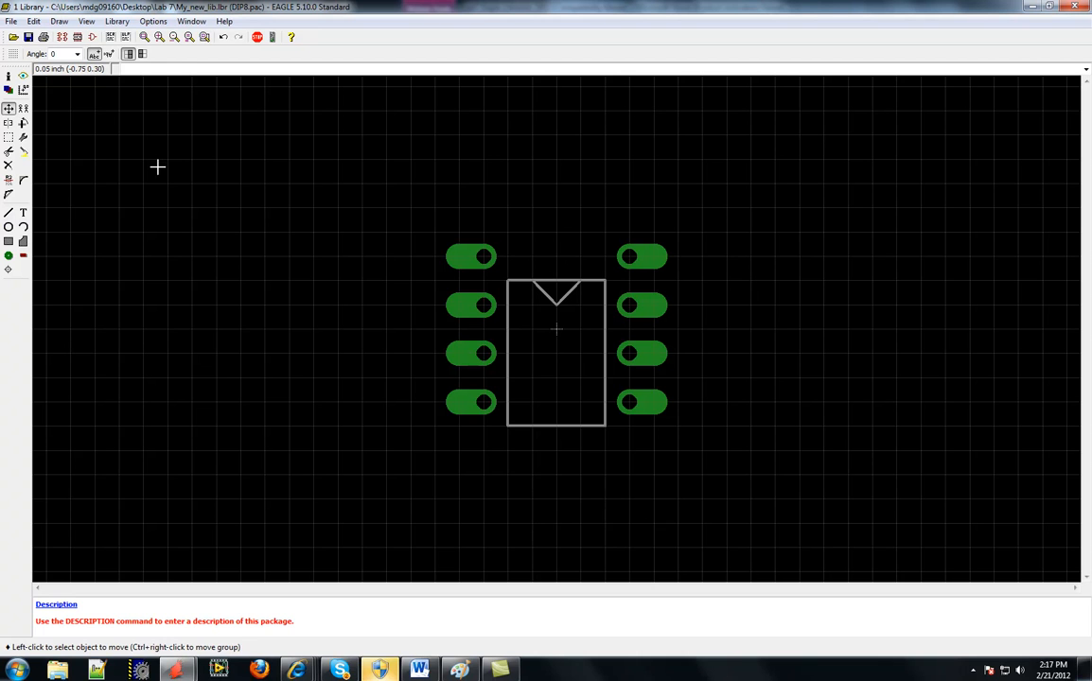
Move the outline's two top corners and the notch's left corner up 0.1 inch
left_click(8, 110)
left_click(509, 283)
left_click(508, 233)
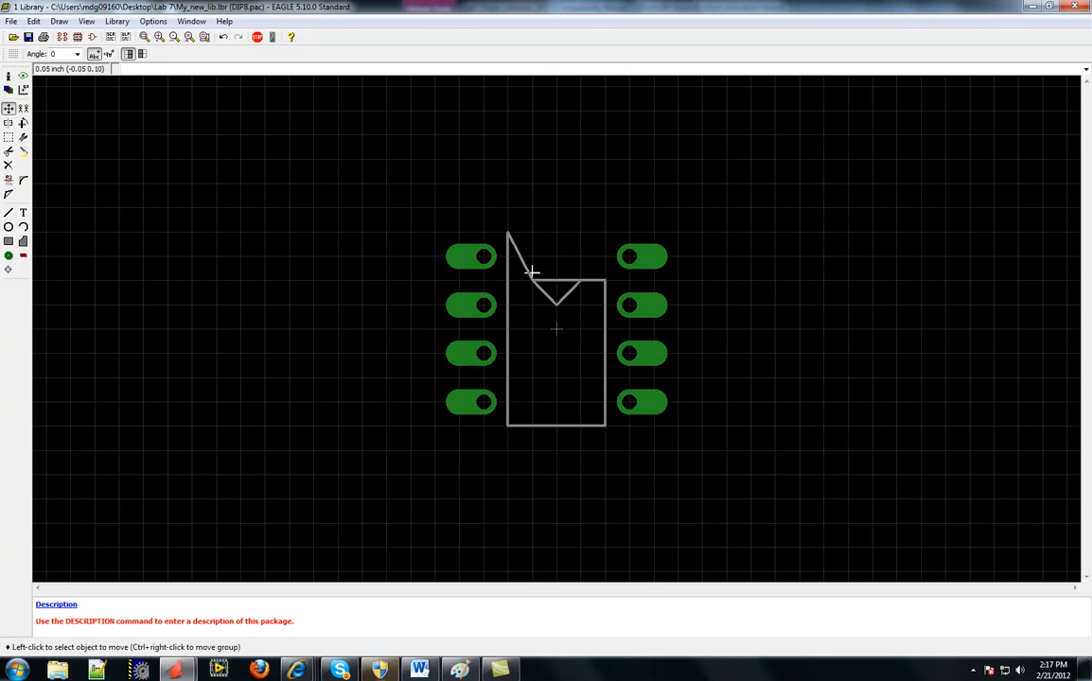
left_click(532, 280)
left_click(532, 233)
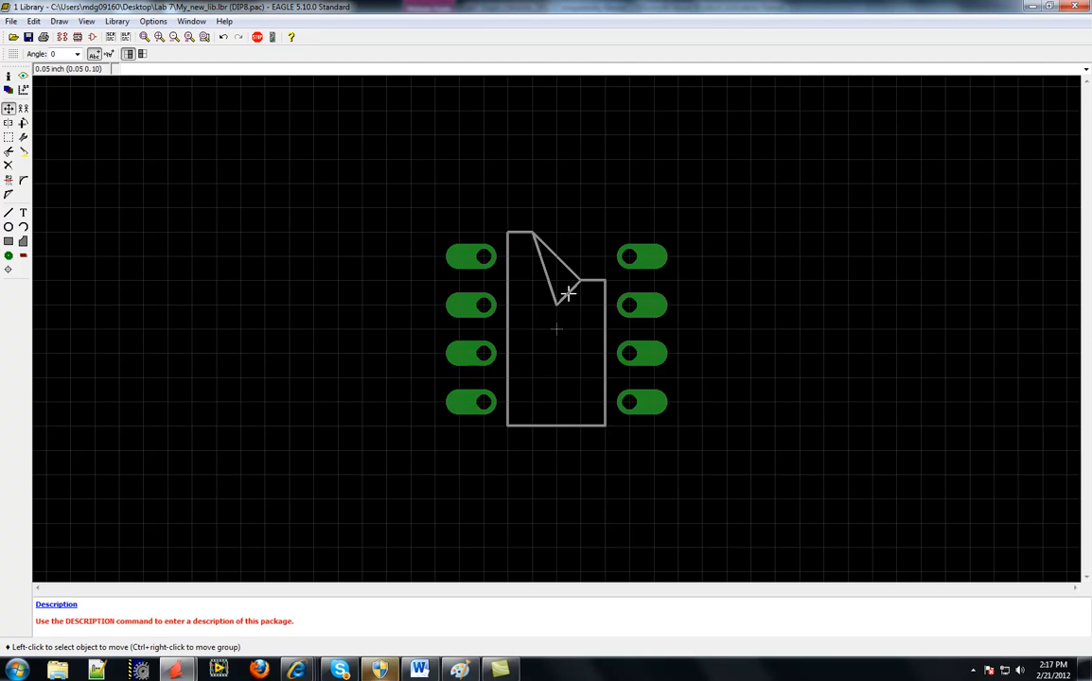
left_click(606, 280)
left_click(606, 234)
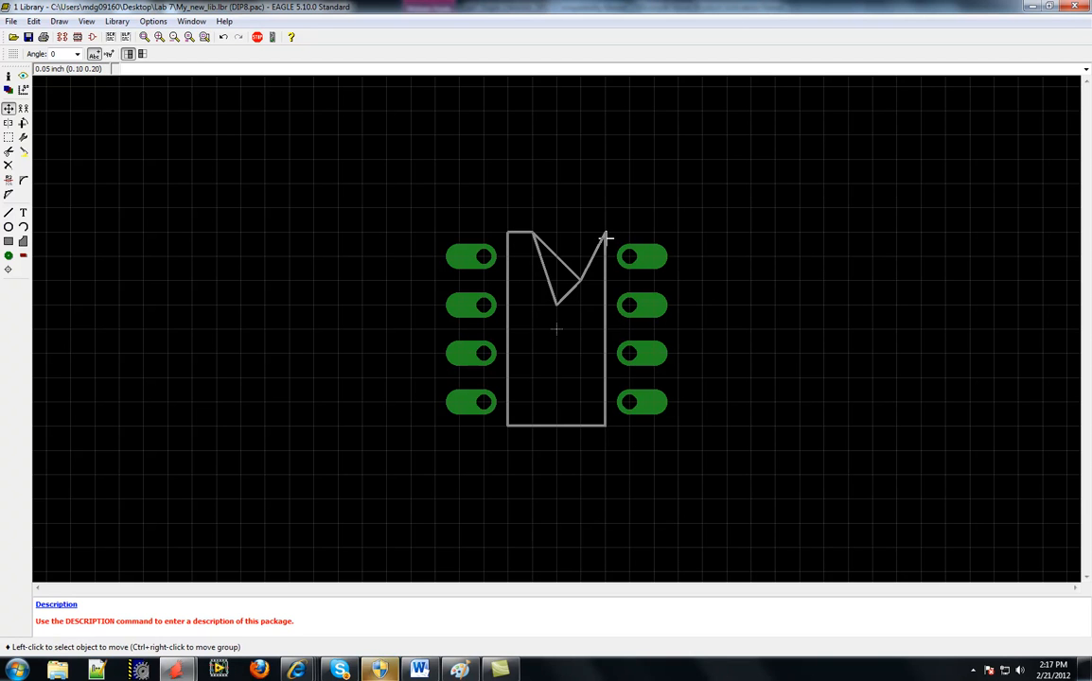
Move the notch's right corner and its tip up 0.1 inch to restore the triangular notch
left_click(580, 280)
left_click(581, 253)
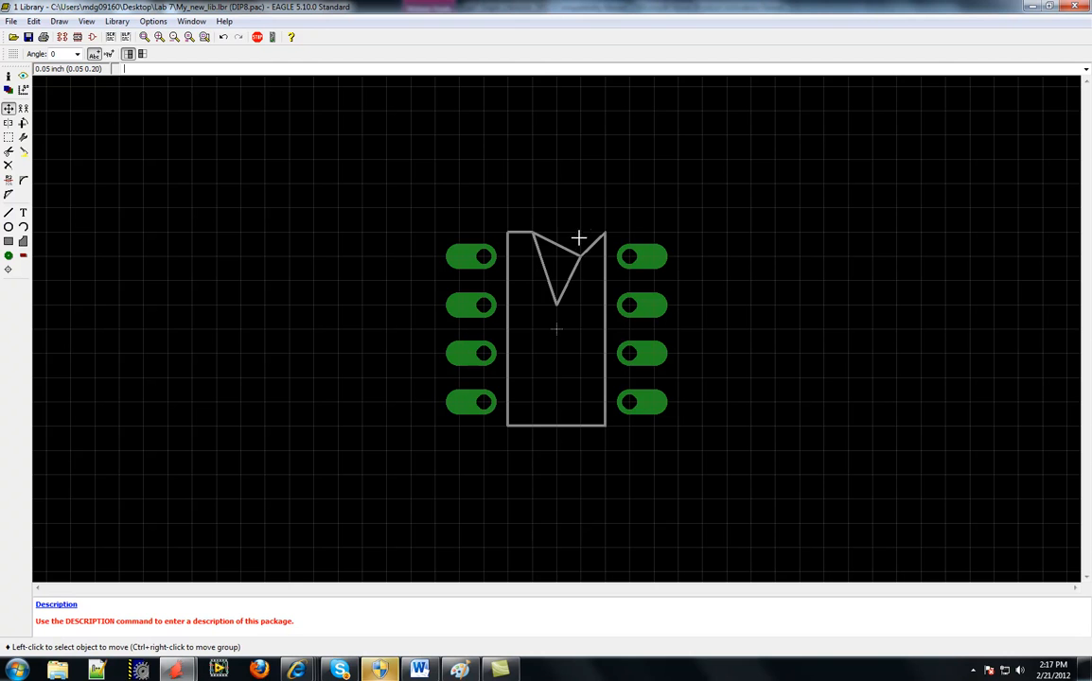
left_click(579, 252)
left_click(580, 232)
left_click(556, 302)
left_click(556, 256)
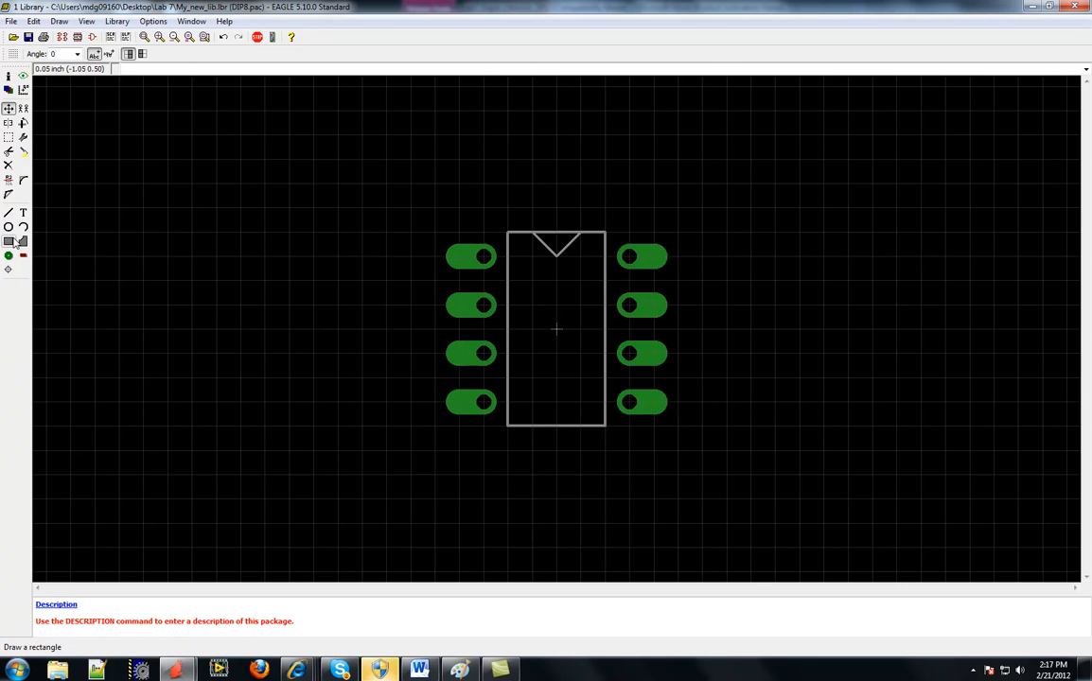
Draw four horizontal 0.05 inch wires on layer 21 tPlace, from the left-column pad holes to the outline's left edge
left_click(8, 212)
left_click(484, 257)
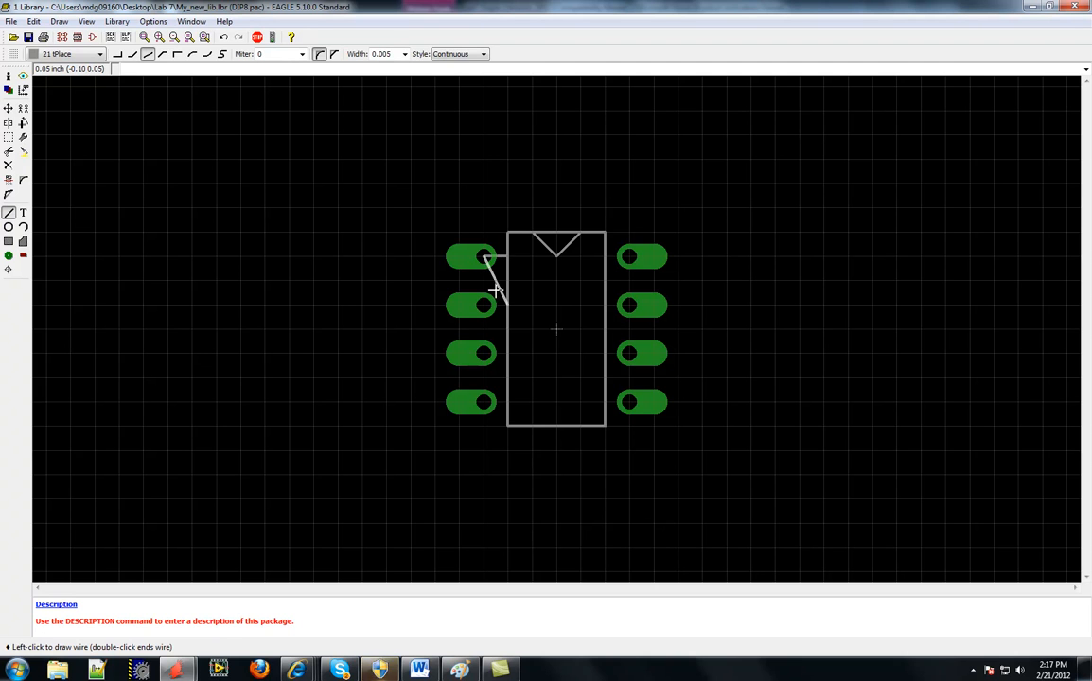
double_click(507, 257)
left_click(485, 305)
double_click(507, 304)
left_click(484, 353)
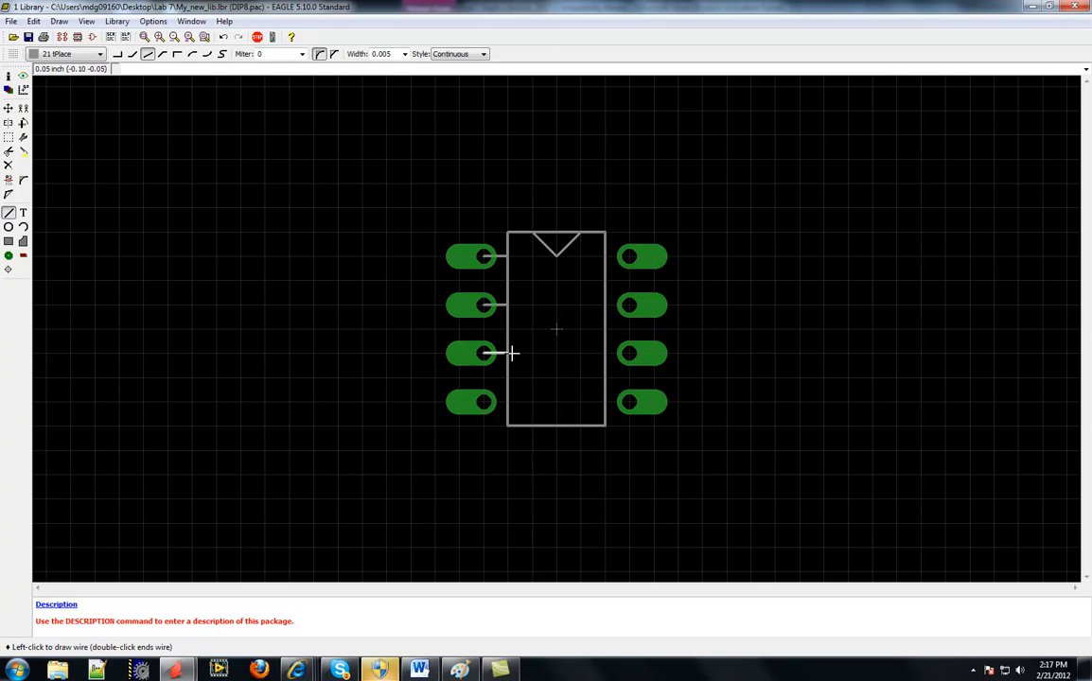
double_click(509, 353)
left_click(484, 402)
double_click(509, 402)
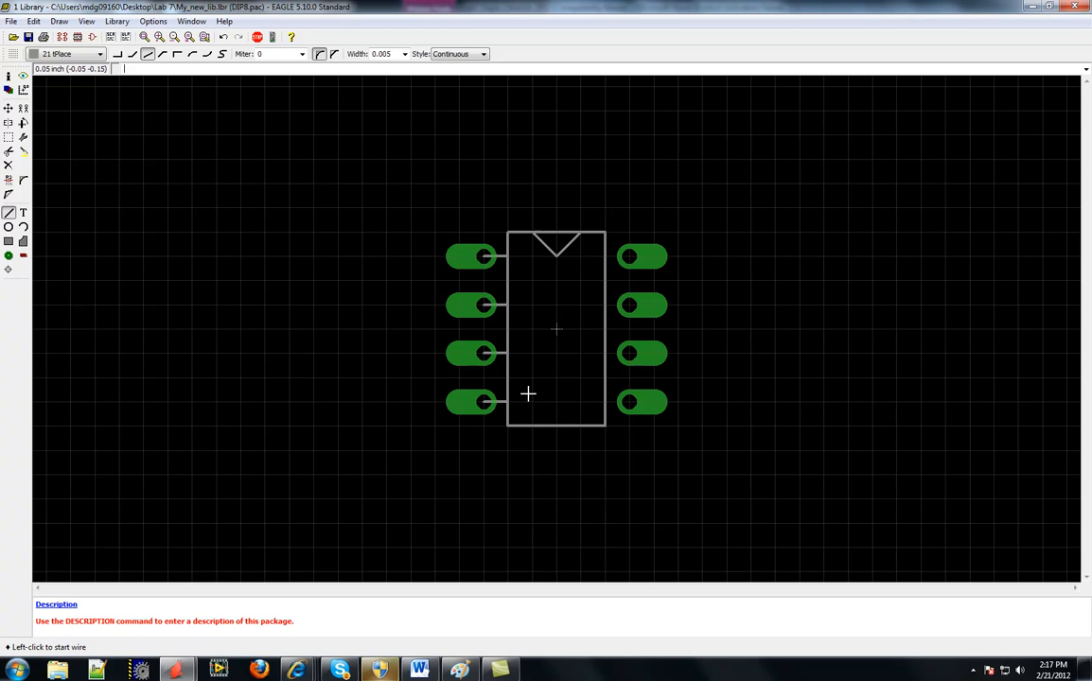
Draw four horizontal 0.05 inch wires joining the outline's right edge to the right-column pad holes
left_click(604, 256)
double_click(629, 256)
left_click(605, 304)
double_click(629, 305)
left_click(605, 353)
double_click(629, 353)
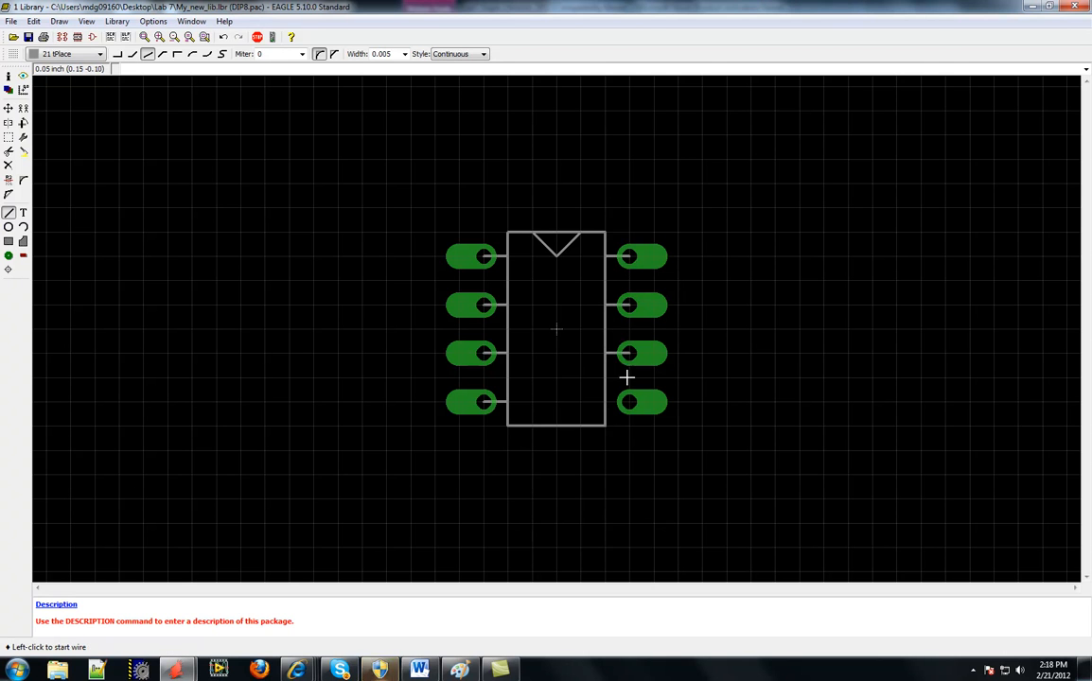
left_click(604, 402)
double_click(629, 402)
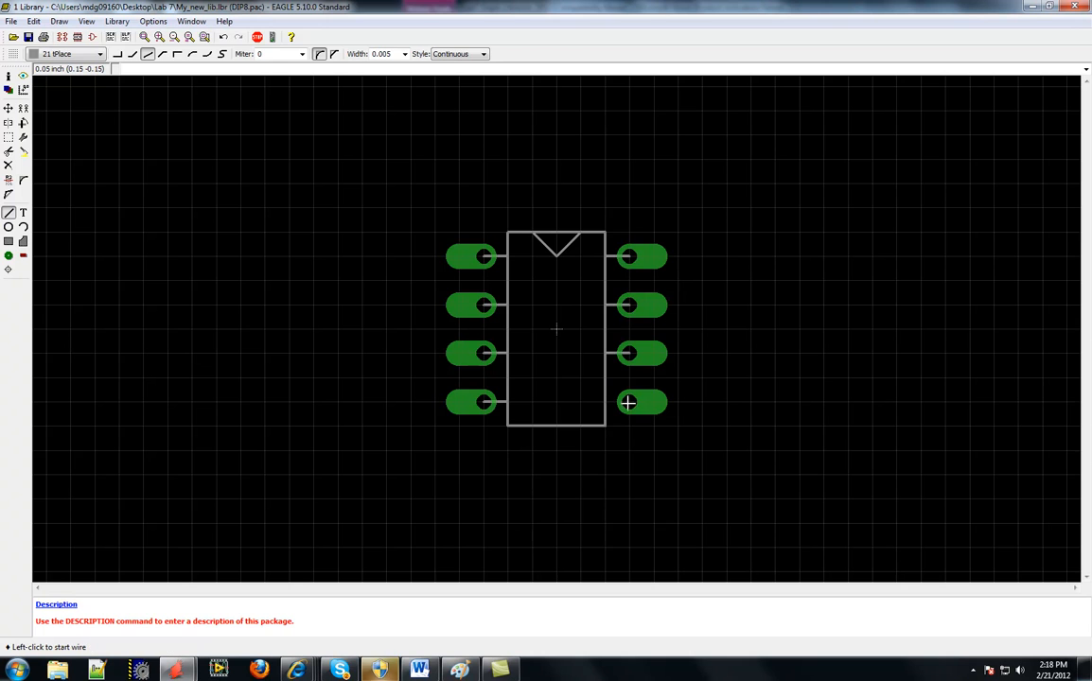
left_click(632, 402)
key("Escape")
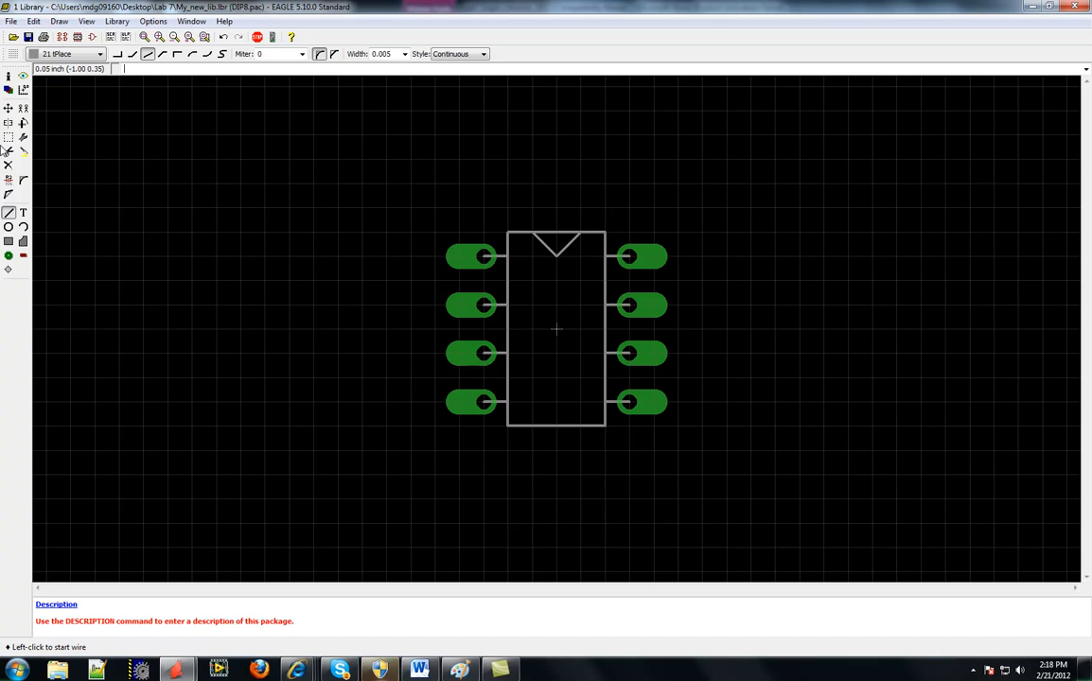
Rename the two upper left-column pads in numerical order, giving the second pad the name P2
left_click(9, 78)
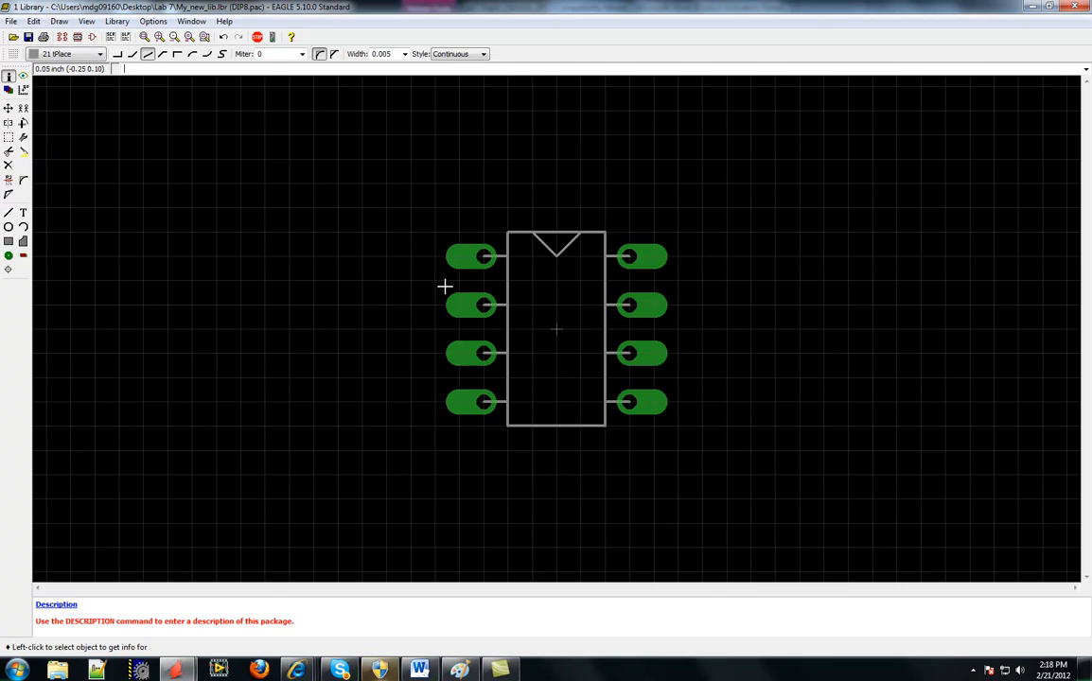
left_click(483, 257)
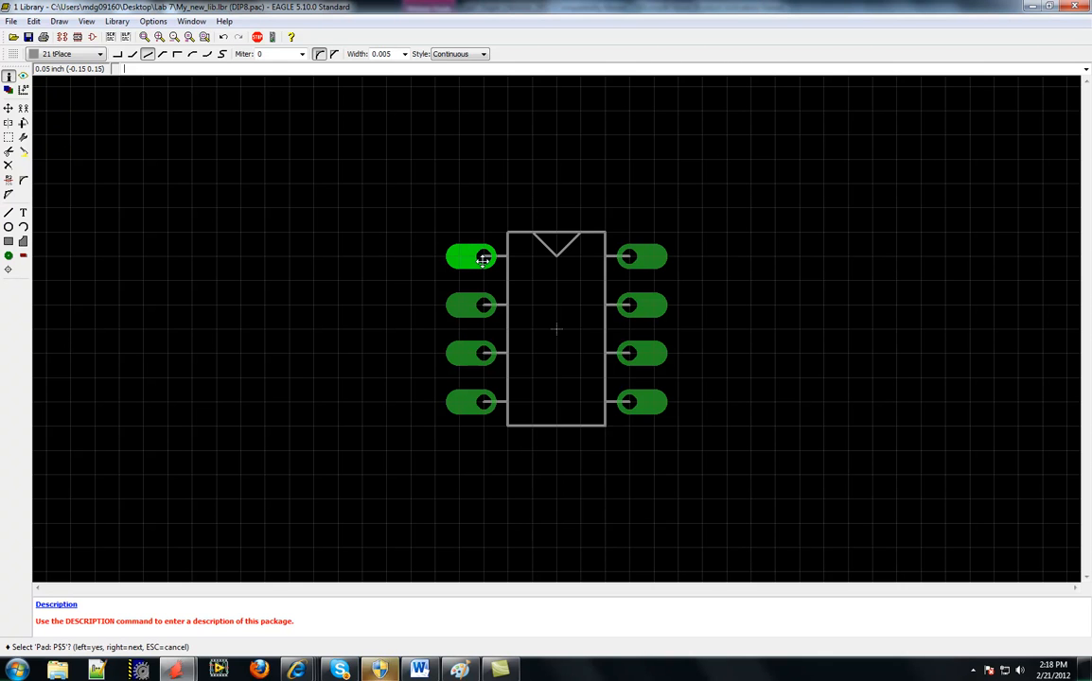
left_click(483, 258)
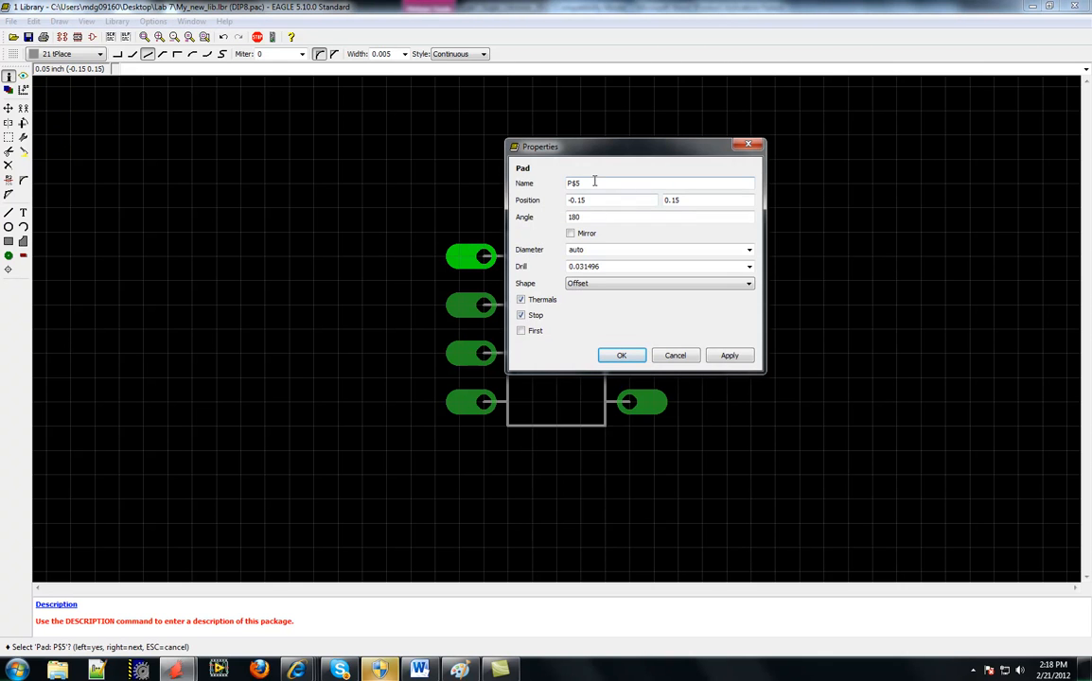
double_click(573, 182)
left_click(630, 357)
left_click(483, 305)
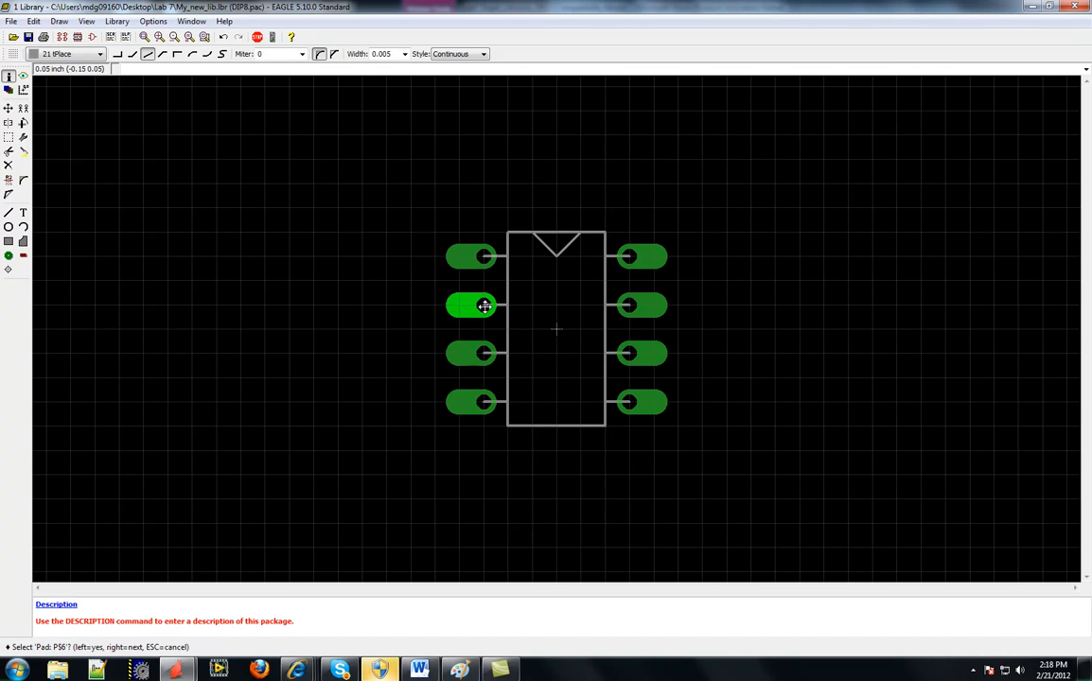
left_click(483, 306)
left_click_drag(572, 232, 551, 236)
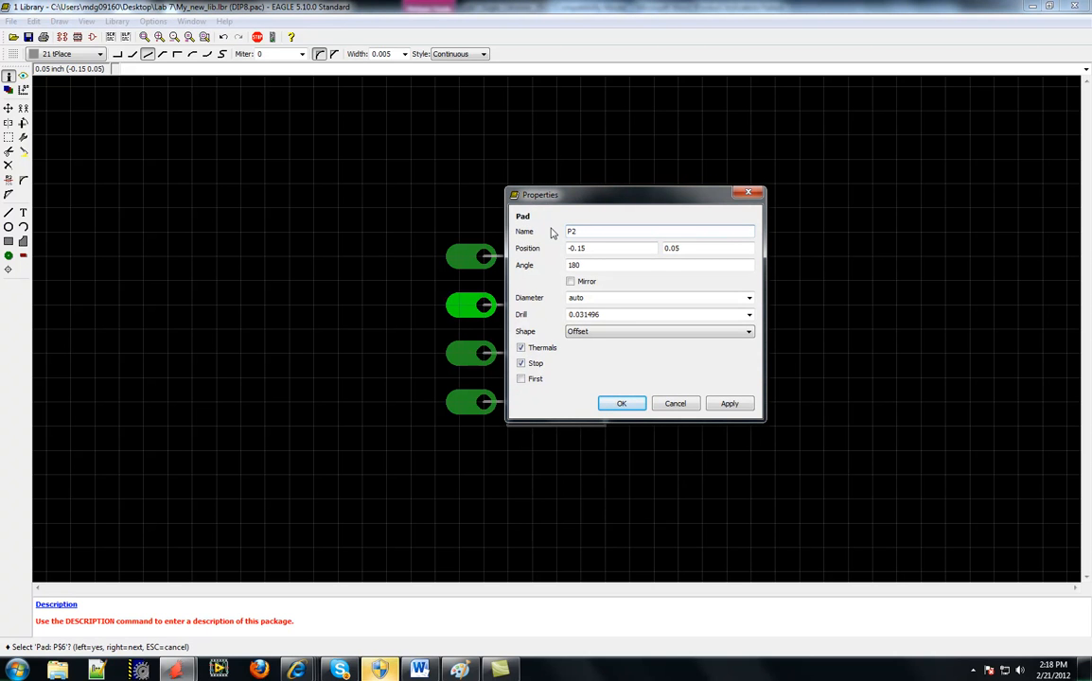
left_click(621, 403)
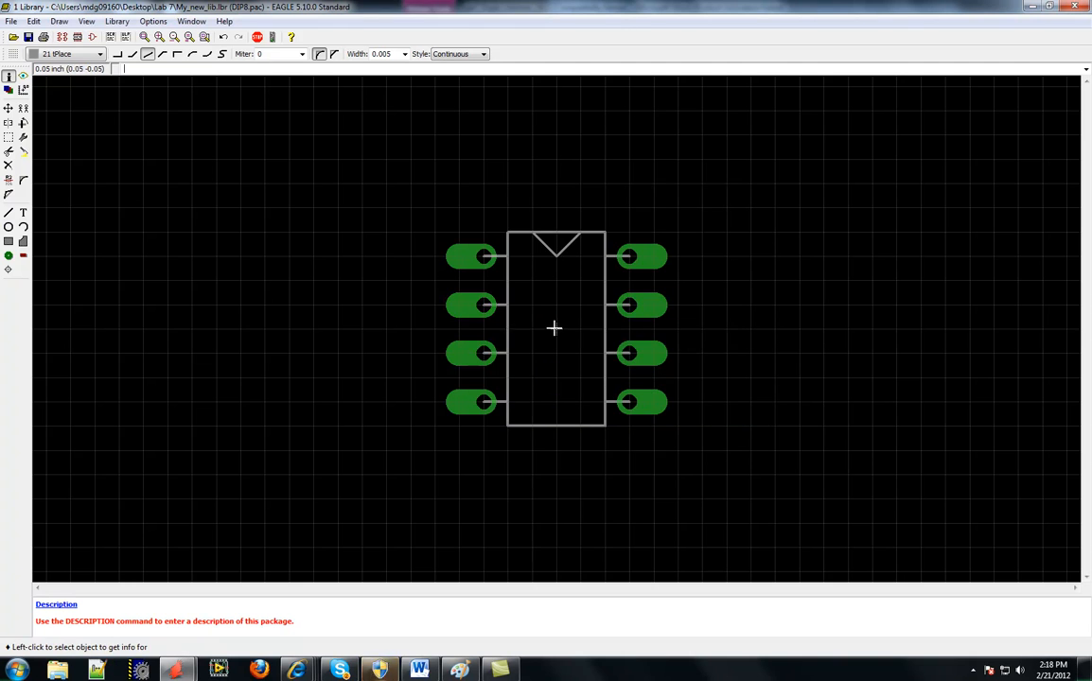
Rename the two lower left-column pads in numerical order, giving the lowest pad the name P4
left_click(484, 353)
left_click(483, 353)
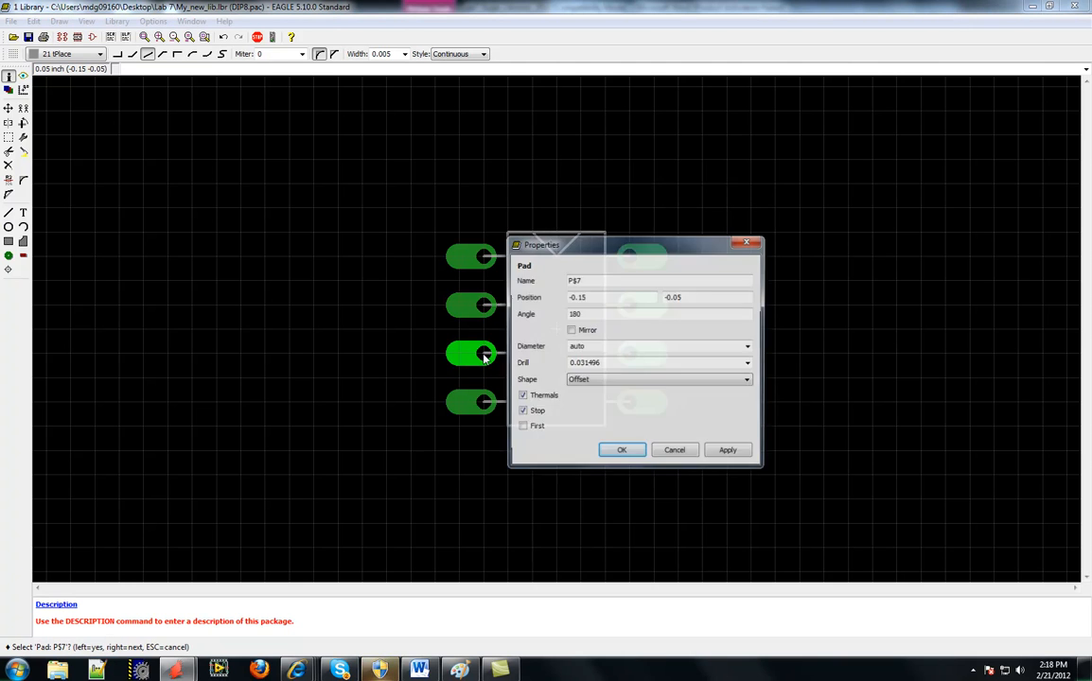
left_click_drag(589, 280, 554, 286)
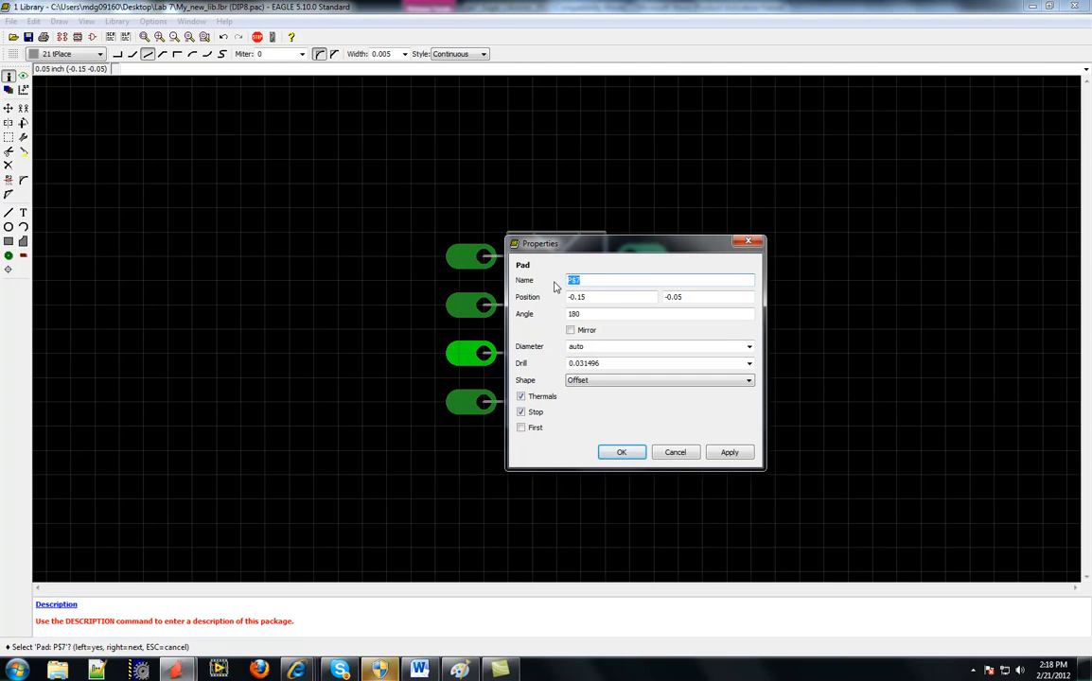
left_click(621, 452)
left_click(483, 403)
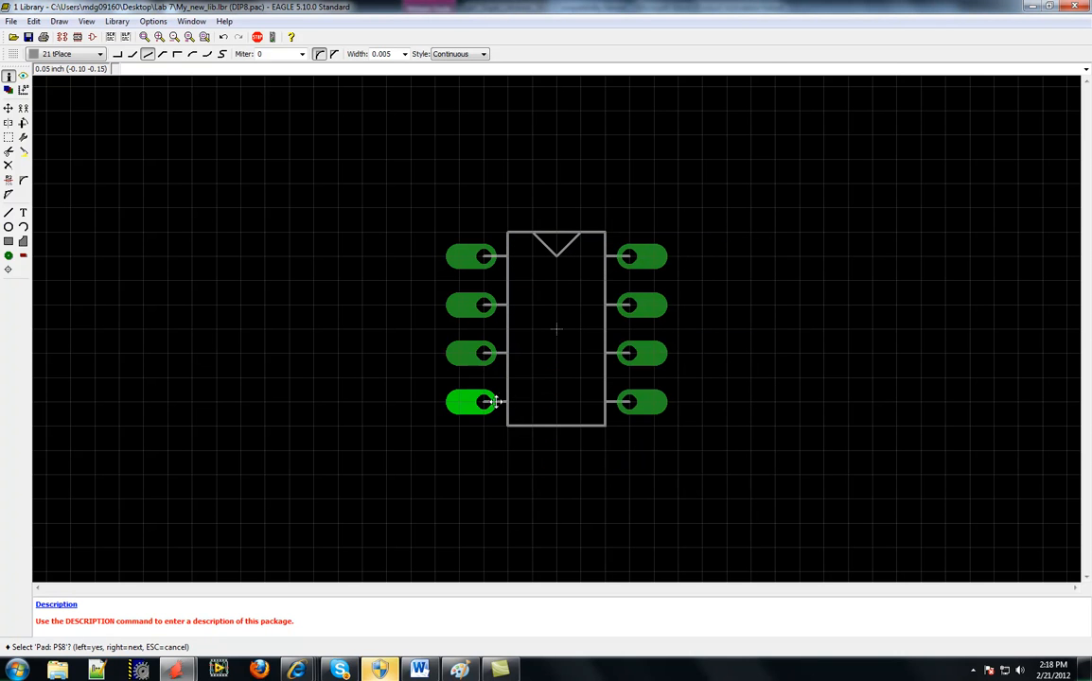
left_click(484, 404)
left_click_drag(591, 328, 554, 328)
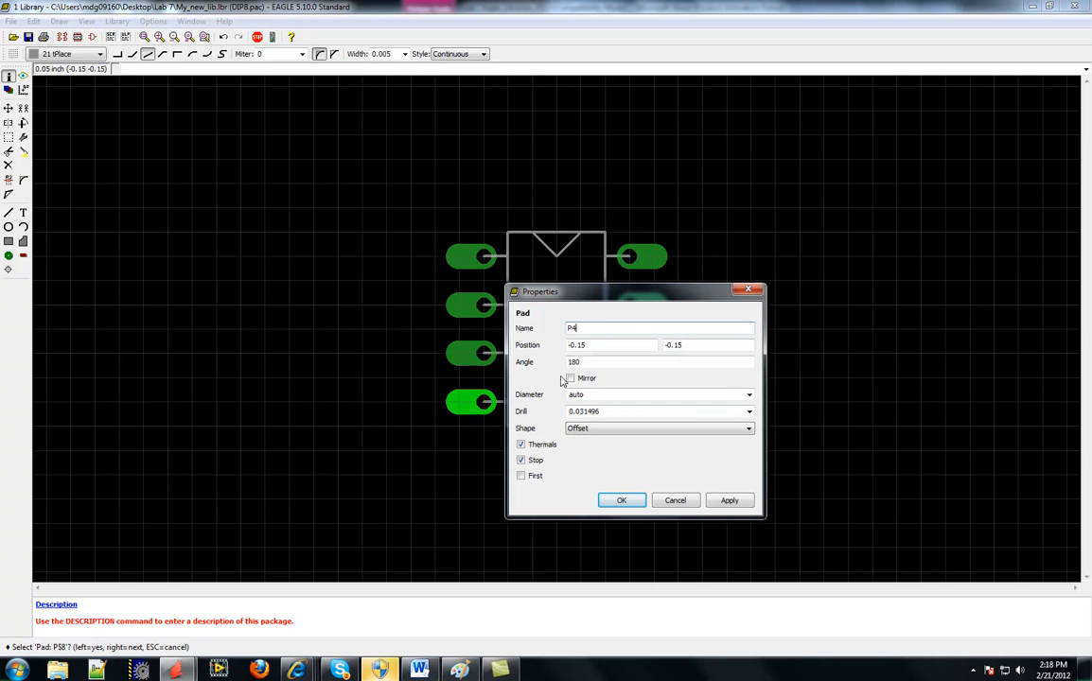
left_click(621, 500)
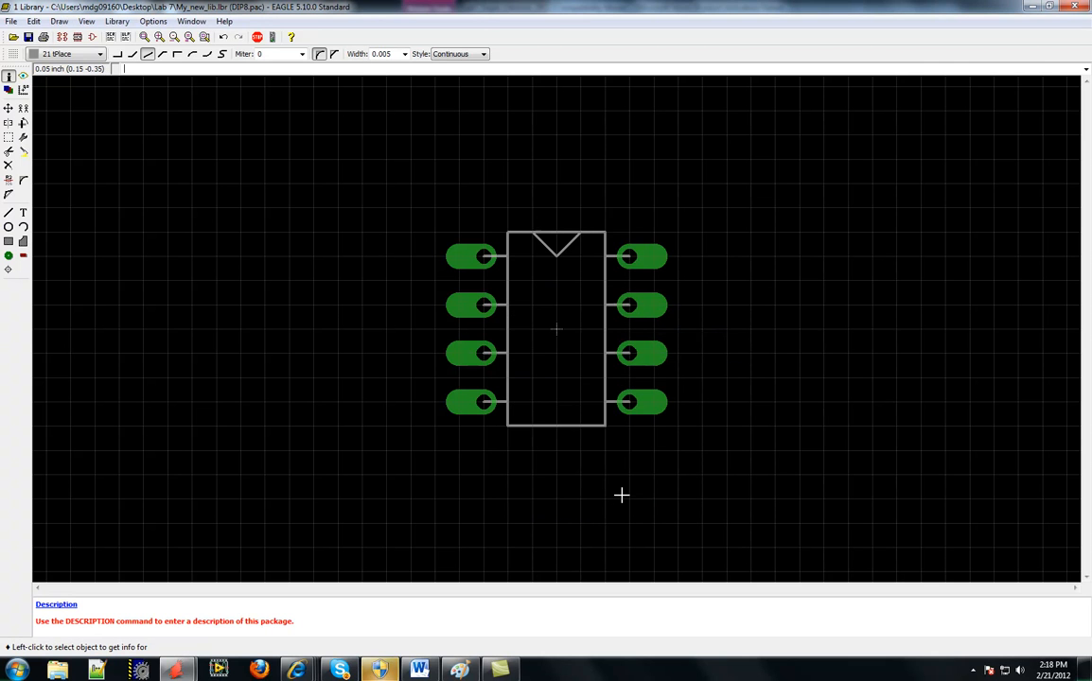
left_click(629, 406)
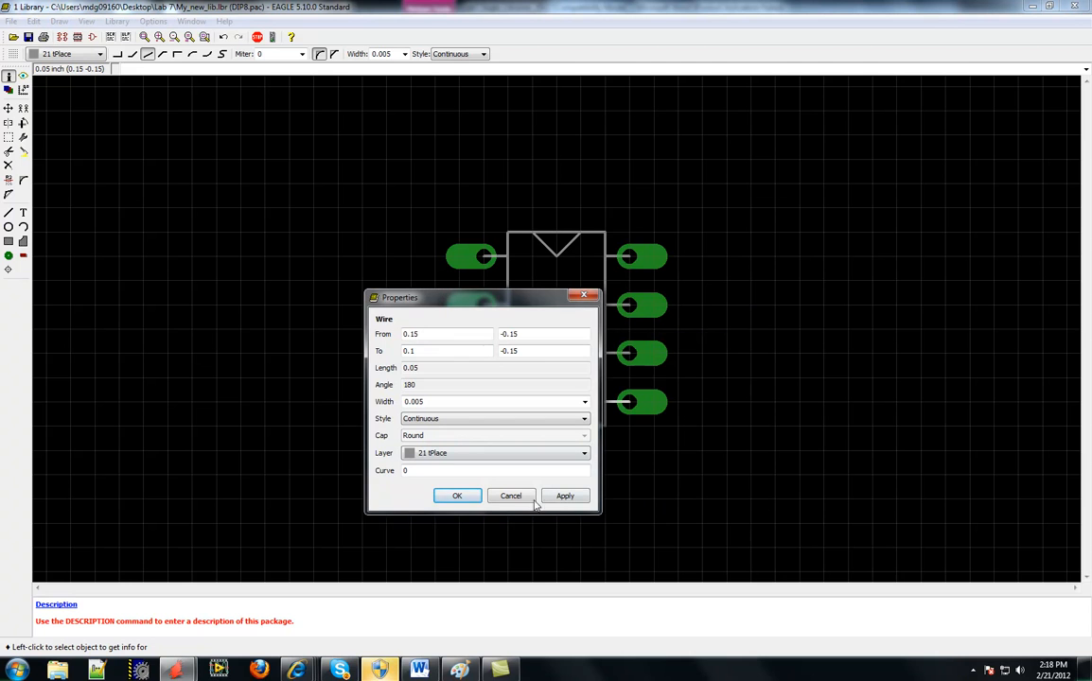
left_click(510, 496)
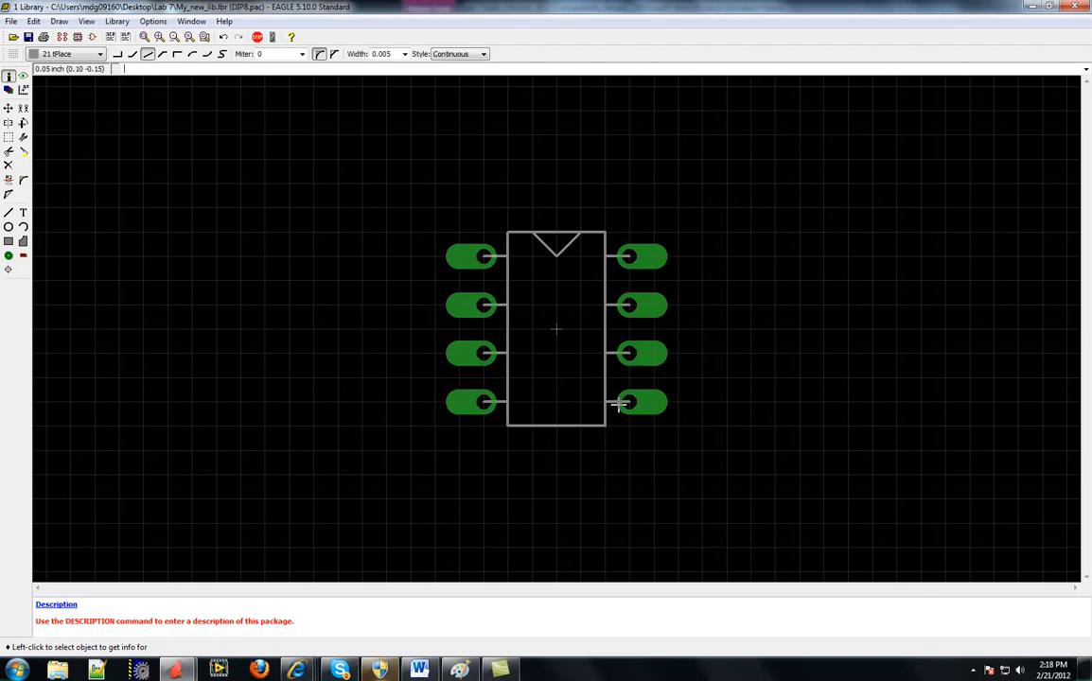
left_click(643, 407)
left_click(509, 496)
left_click(626, 405)
left_click(625, 406)
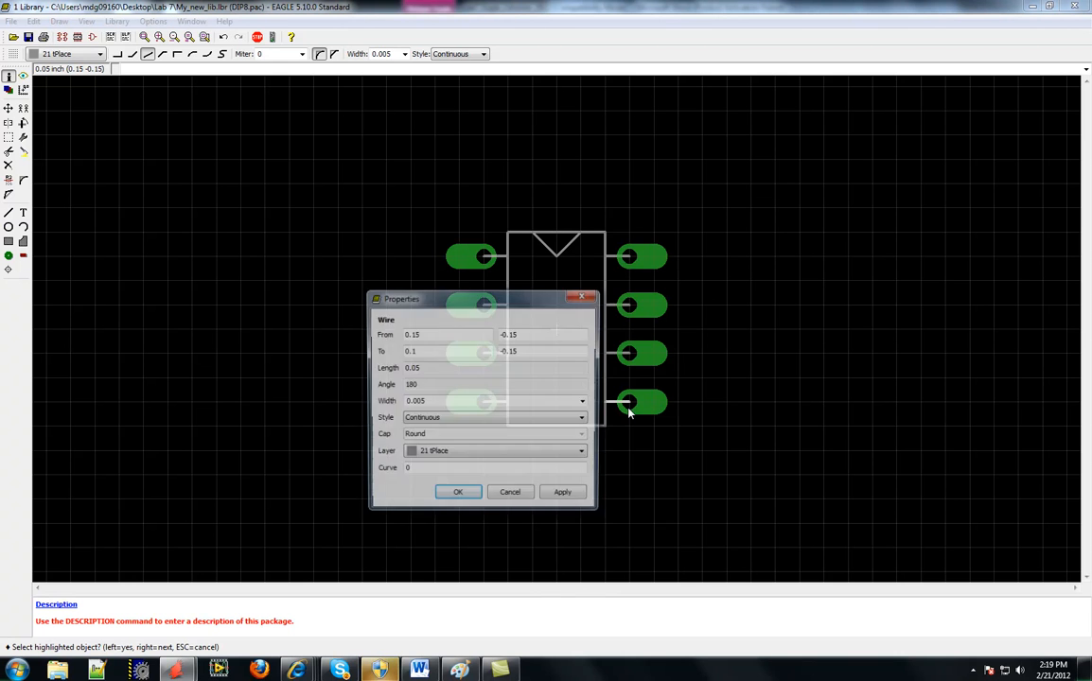
left_click(584, 295)
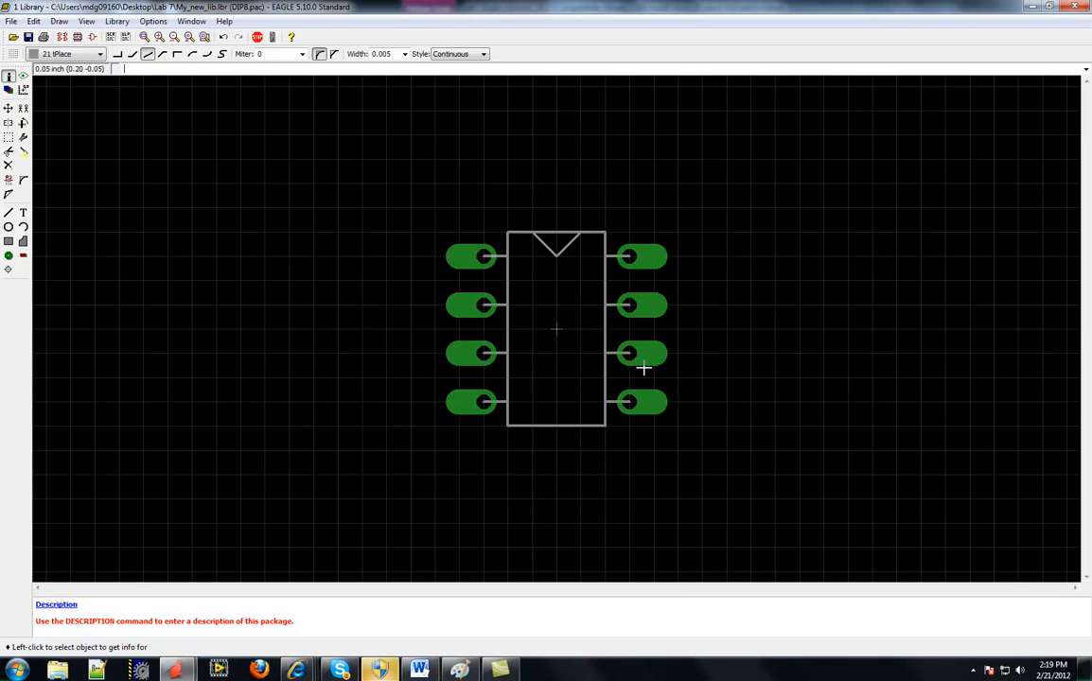
left_click(643, 407)
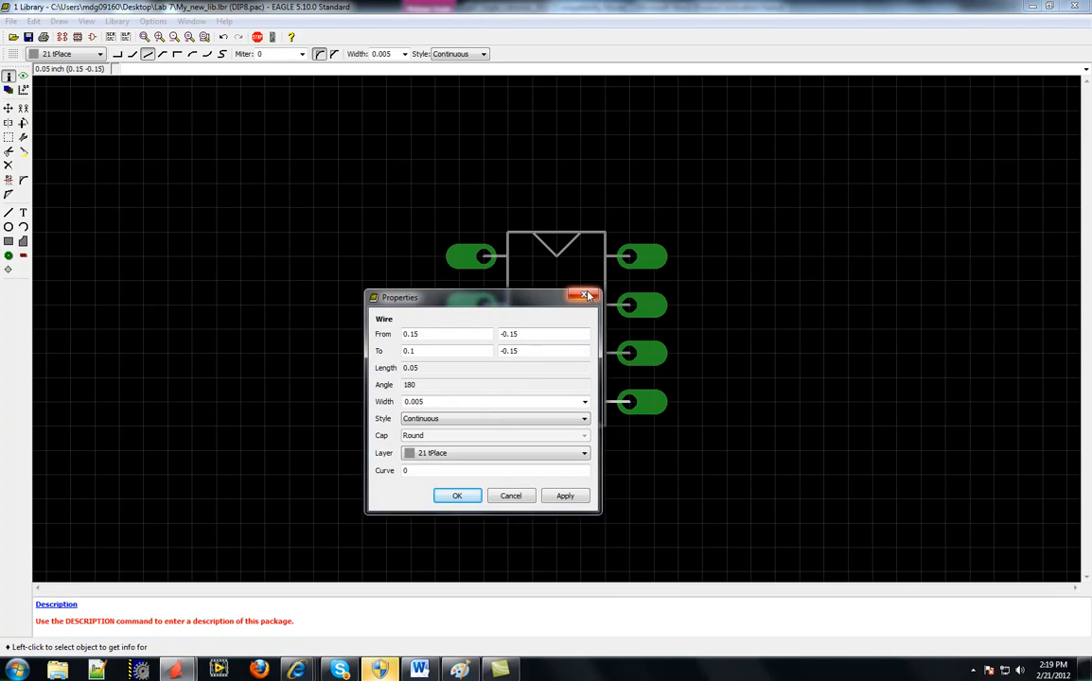
left_click(581, 296)
Move the outer end of the lowest right-hand lead wire down 0.1 inch, clear of its pad
left_click(7, 107)
left_click(658, 407)
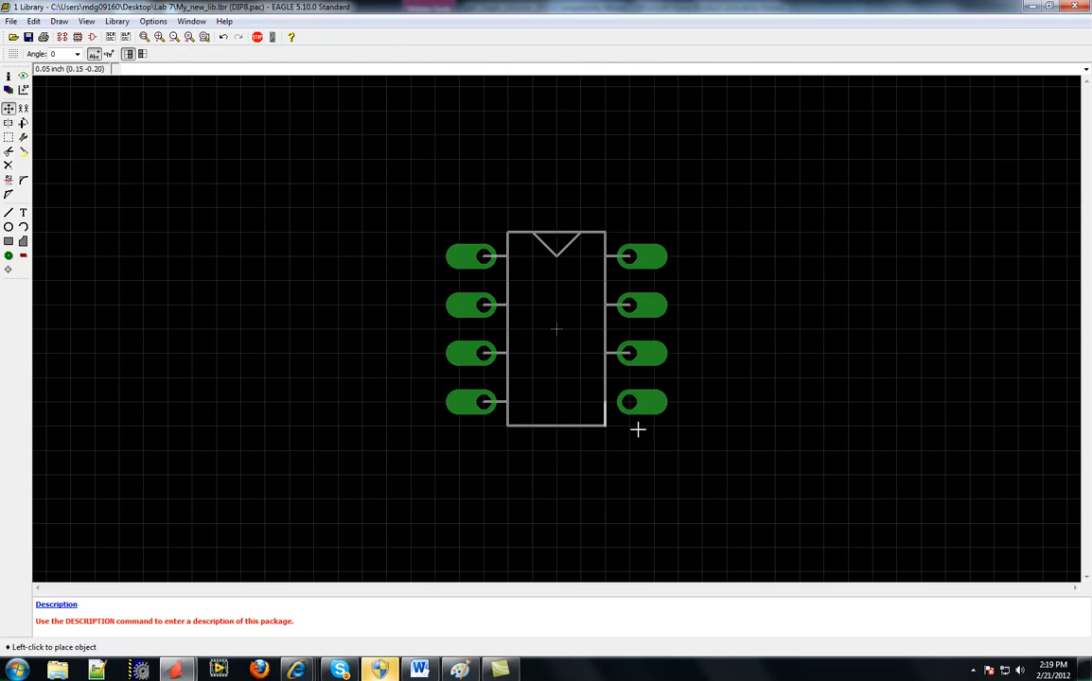
left_click(652, 439)
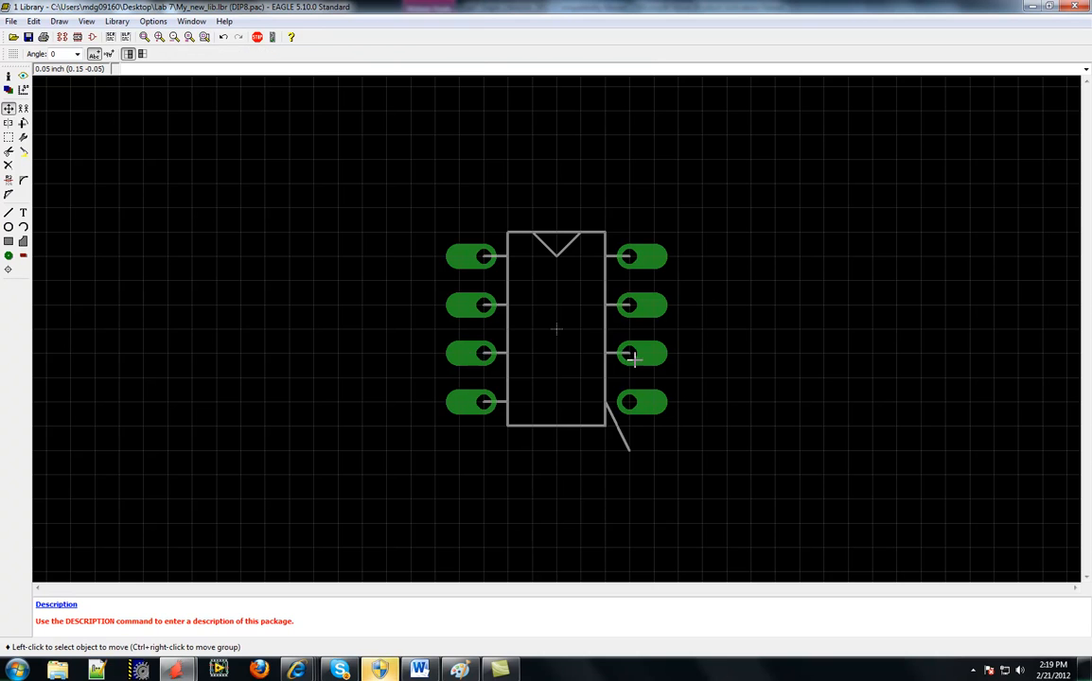
Move the two middle right-column pads 0.15 inch to the right, clear of their lead wires
left_click(629, 356)
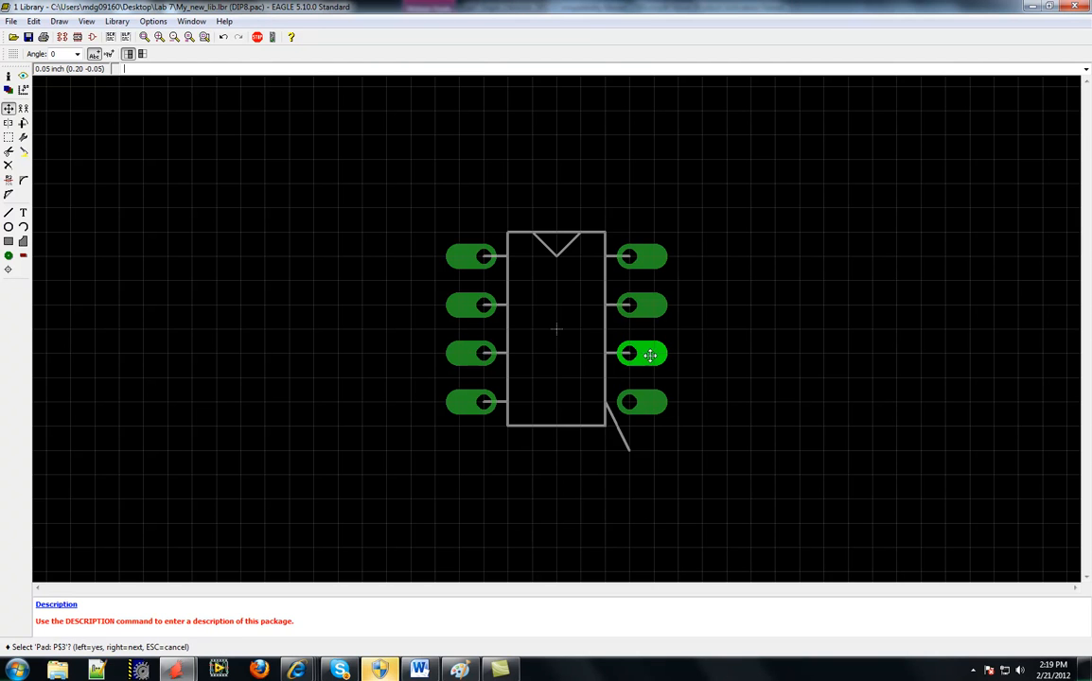
left_click(668, 356)
left_click(742, 356)
left_click(645, 307)
left_click(645, 307)
left_click(631, 309)
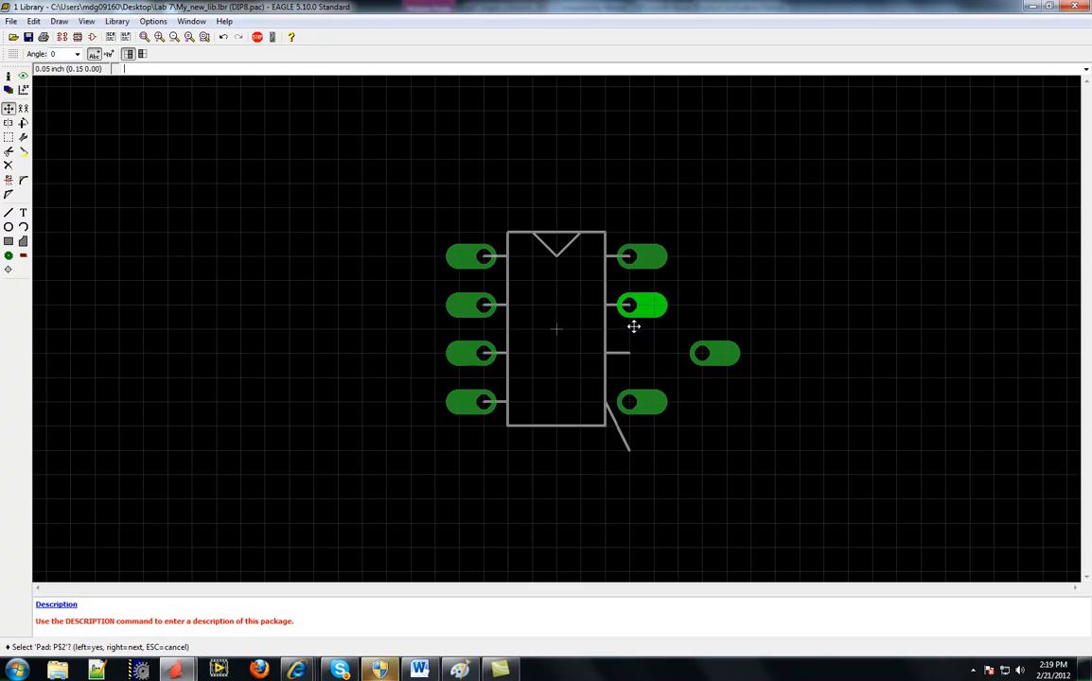
left_click(628, 312)
left_click(714, 304)
Move the outer end of the topmost right-hand lead wire up 0.1 inch, clear of its pad
left_click(641, 248)
left_click(640, 252)
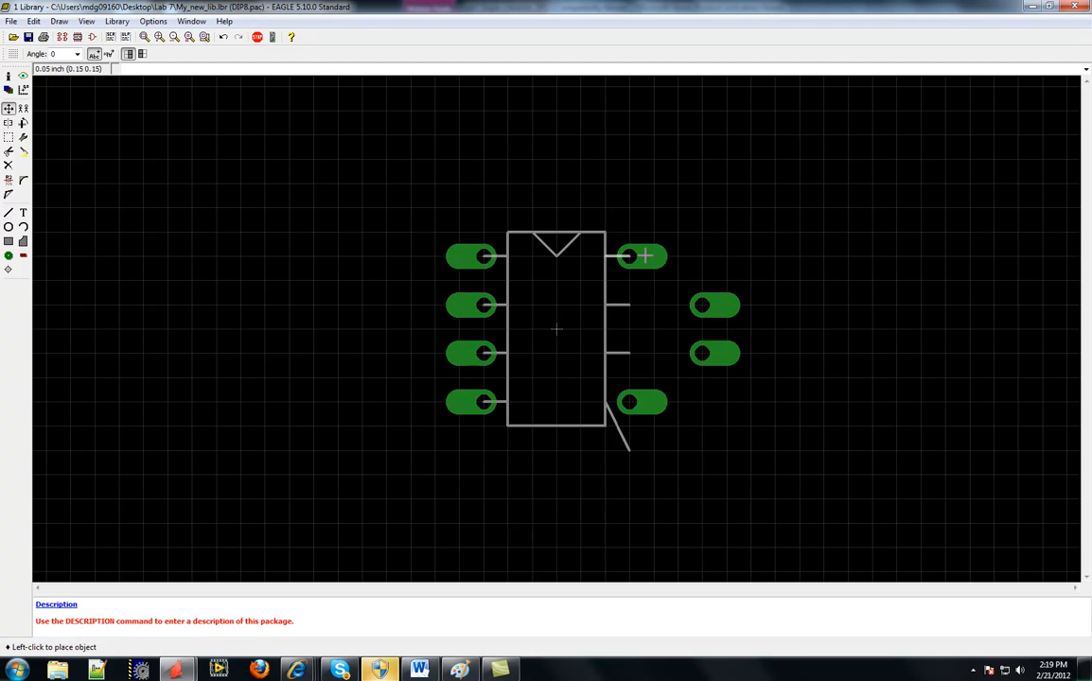
left_click(640, 213)
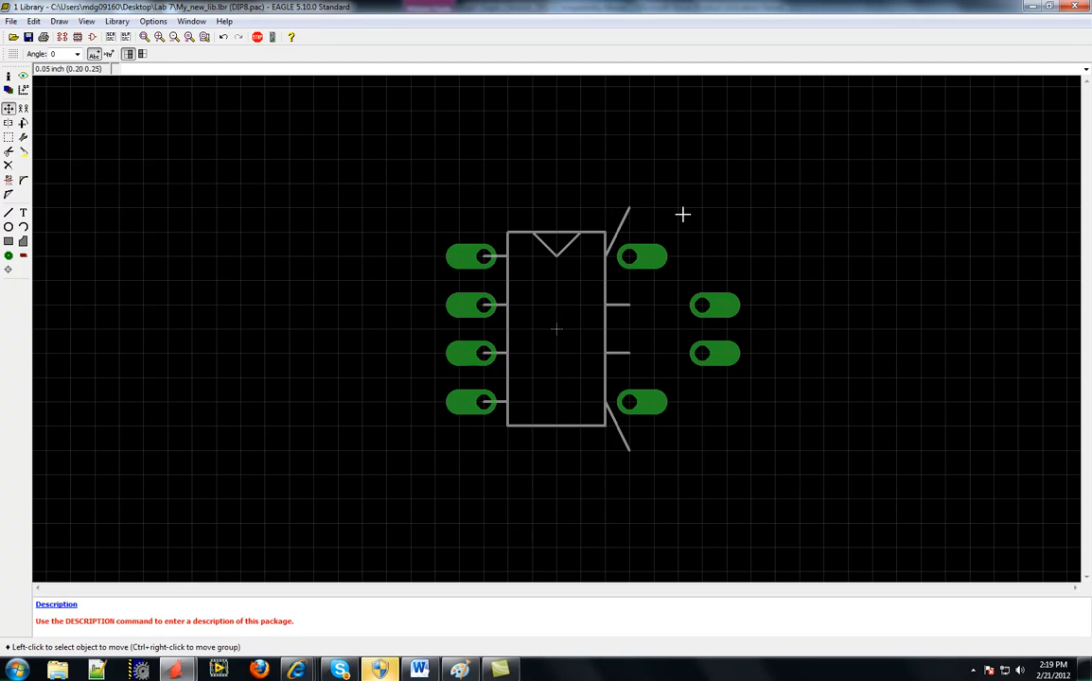
Rename the two lower right-column pads in numerical order from the bottom, giving the second-lowest pad the name P6
left_click(9, 75)
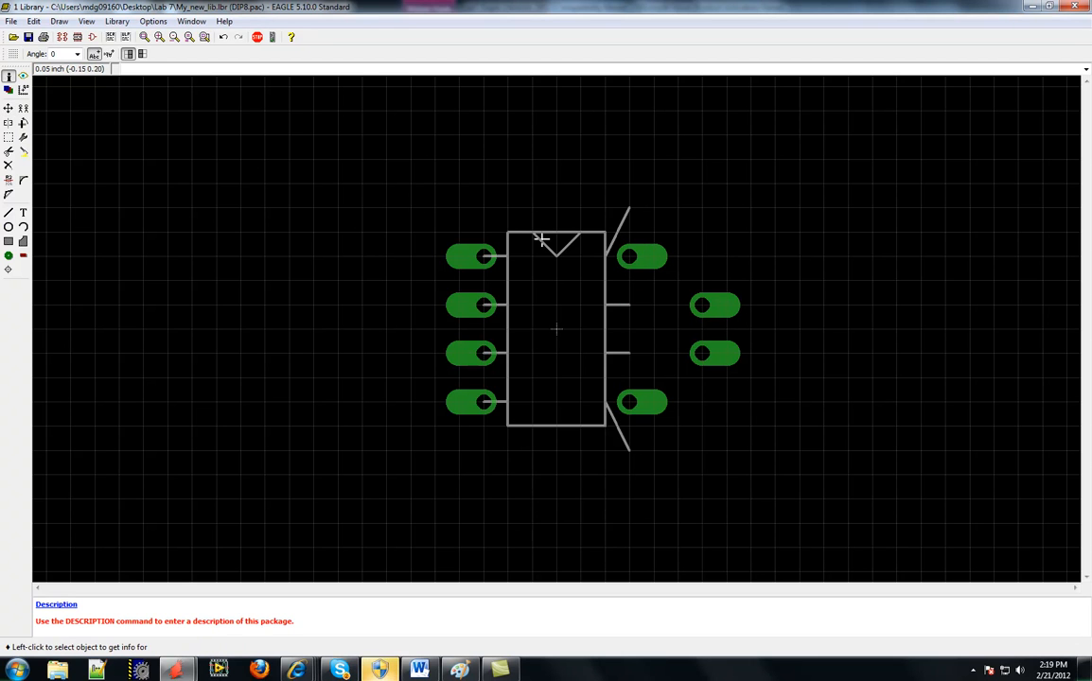
left_click(639, 401)
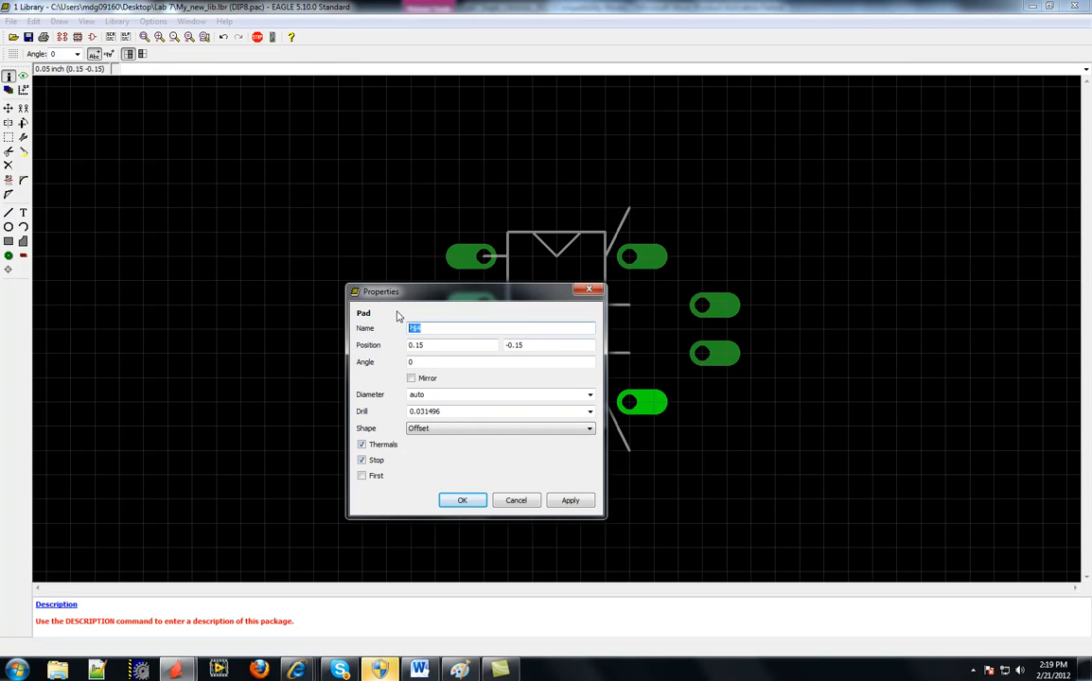
left_click(460, 499)
left_click(698, 355)
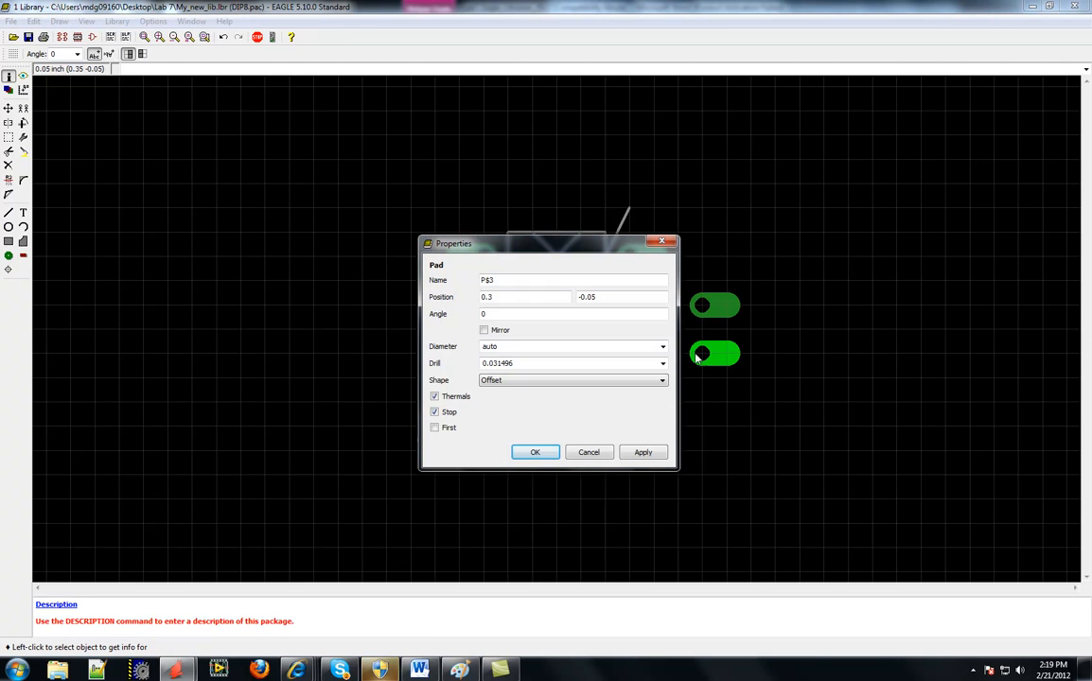
left_click_drag(487, 279, 455, 284)
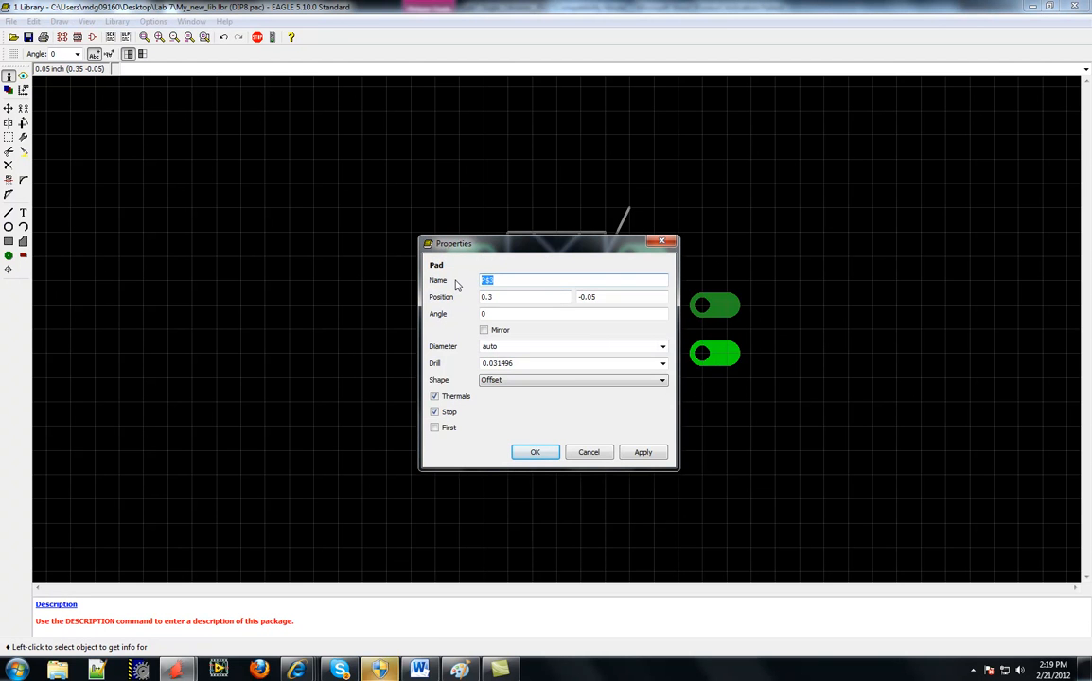
left_click(537, 453)
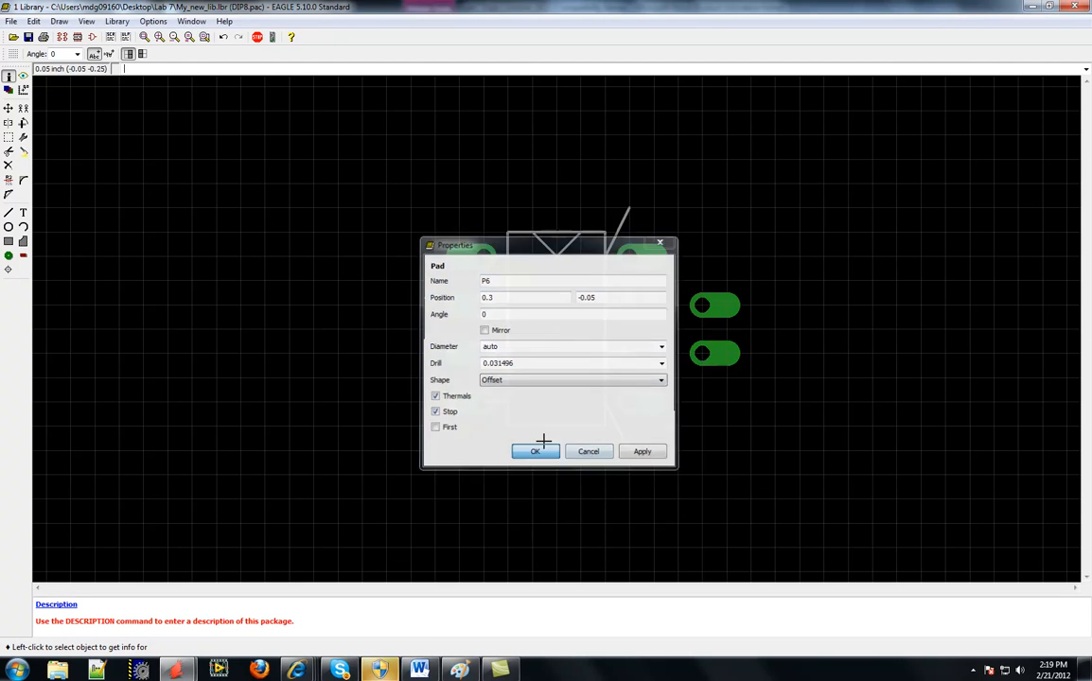
Rename the two upper right-column pads in numerical order from the bottom, giving the second-highest pad the name P7
left_click(703, 305)
left_click_drag(492, 232, 466, 237)
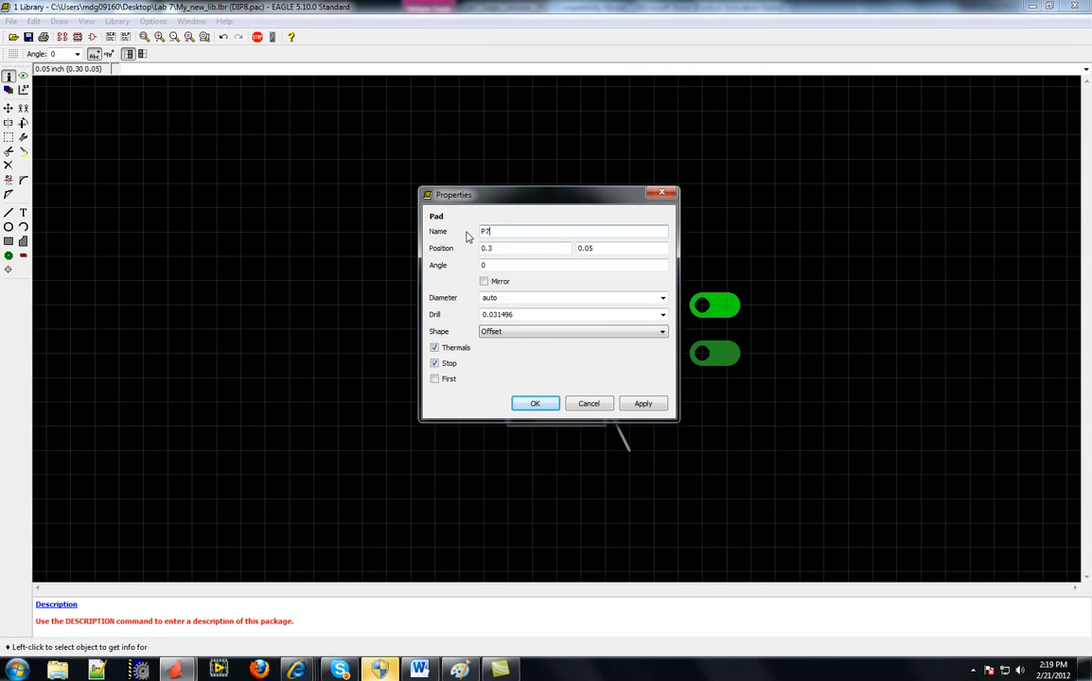
left_click(535, 403)
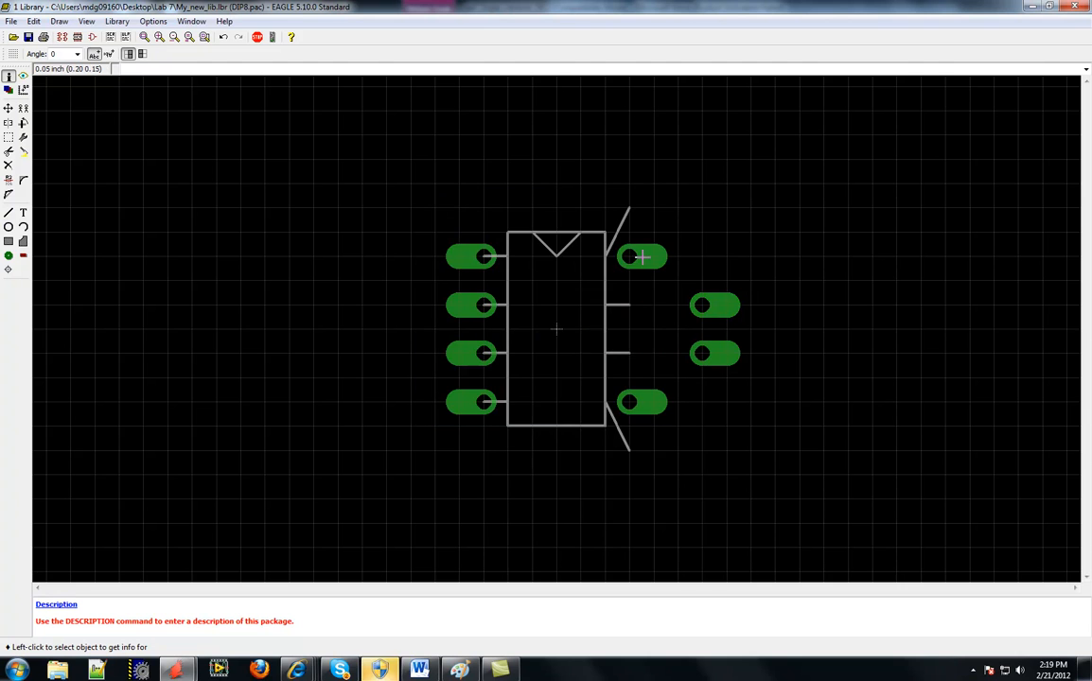
left_click(633, 255)
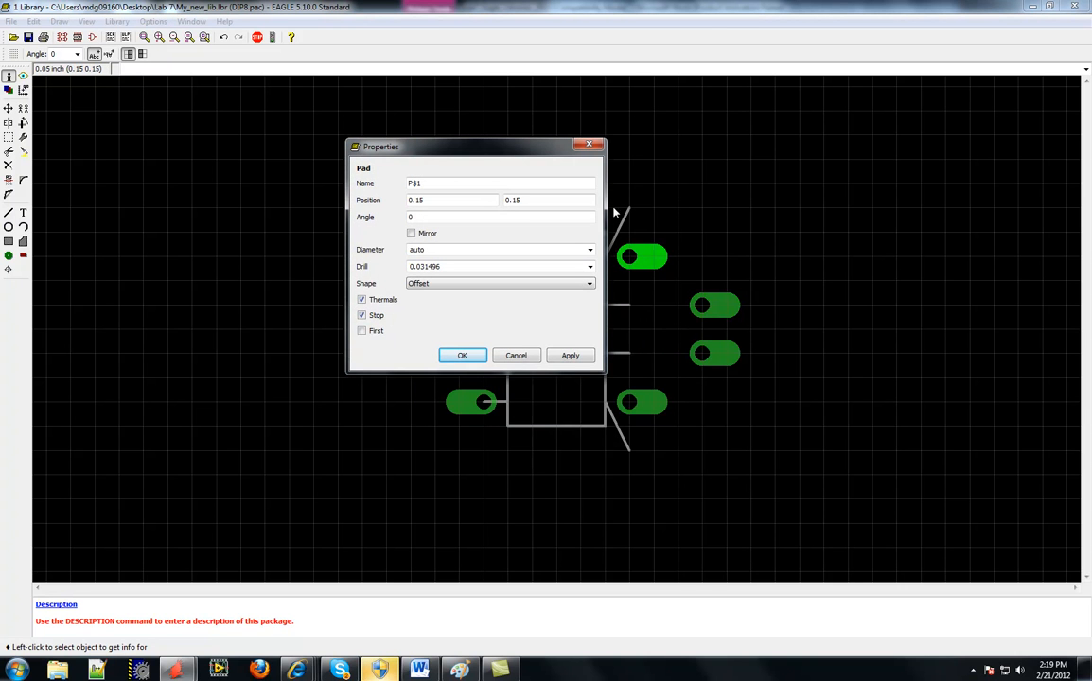
left_click_drag(431, 184, 388, 190)
left_click(462, 356)
Move the two middle right-column pads and the displaced ends of the top and bottom right lead wires back so every pad meets its lead
left_click(8, 109)
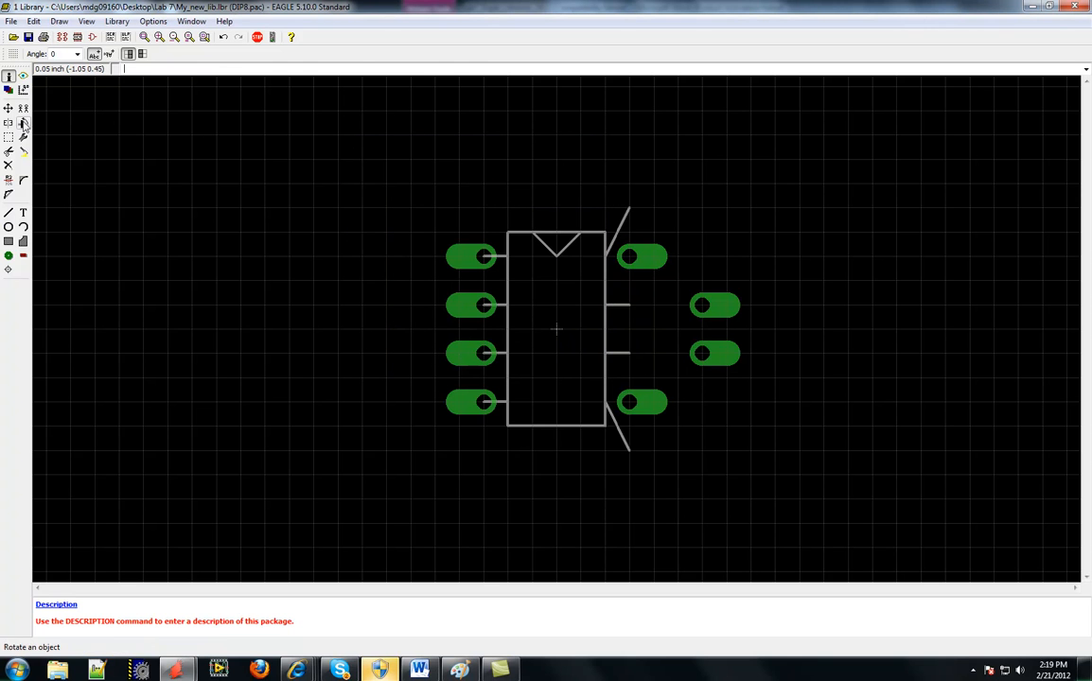
left_click(627, 207)
left_click(629, 255)
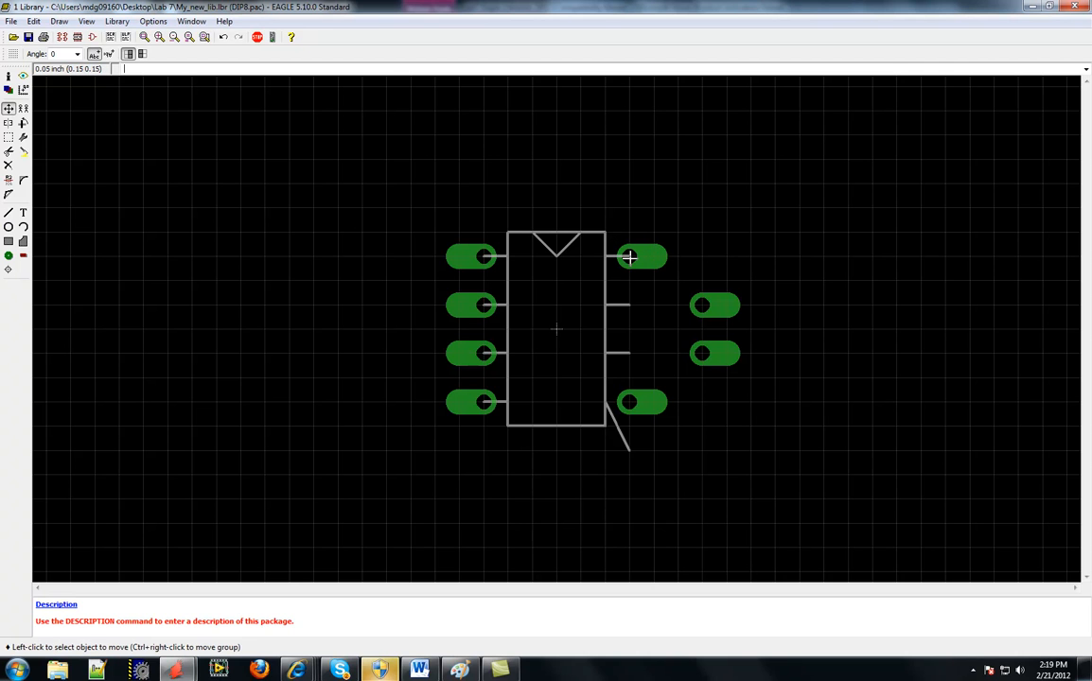
left_click(711, 305)
left_click(630, 305)
left_click(701, 352)
left_click(636, 353)
left_click(629, 446)
left_click(629, 404)
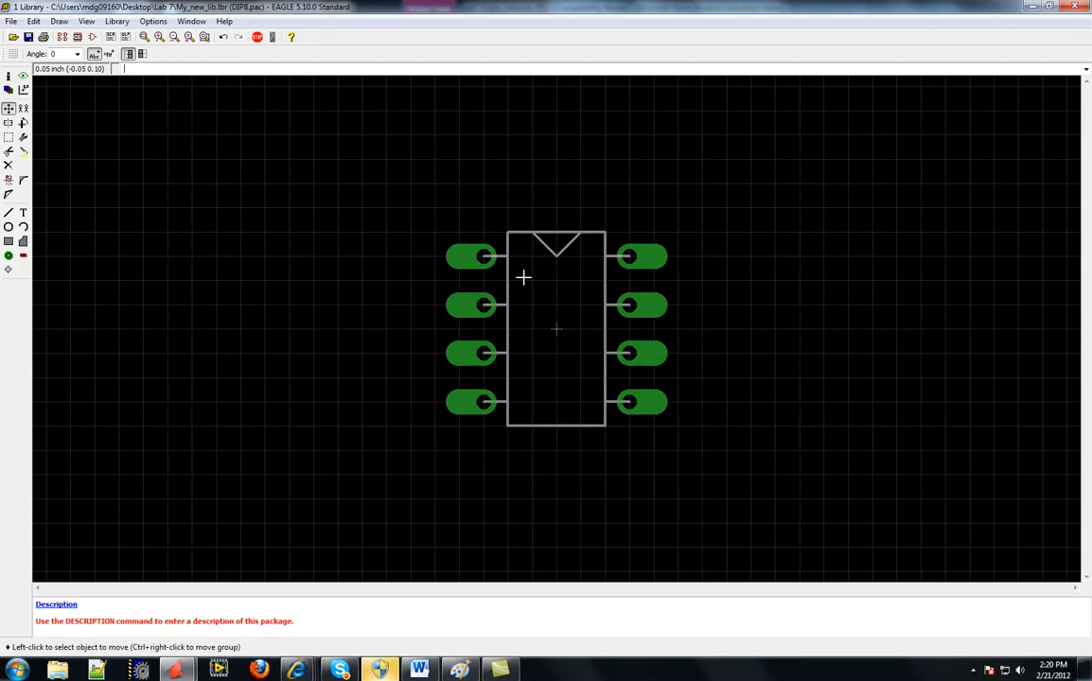
Switch to the lab handout in Word and read the flash chip drawing and the instructions for creating packages and devices
mouse_move(419, 670)
left_click(381, 604)
scroll(395, 513, "down", 1)
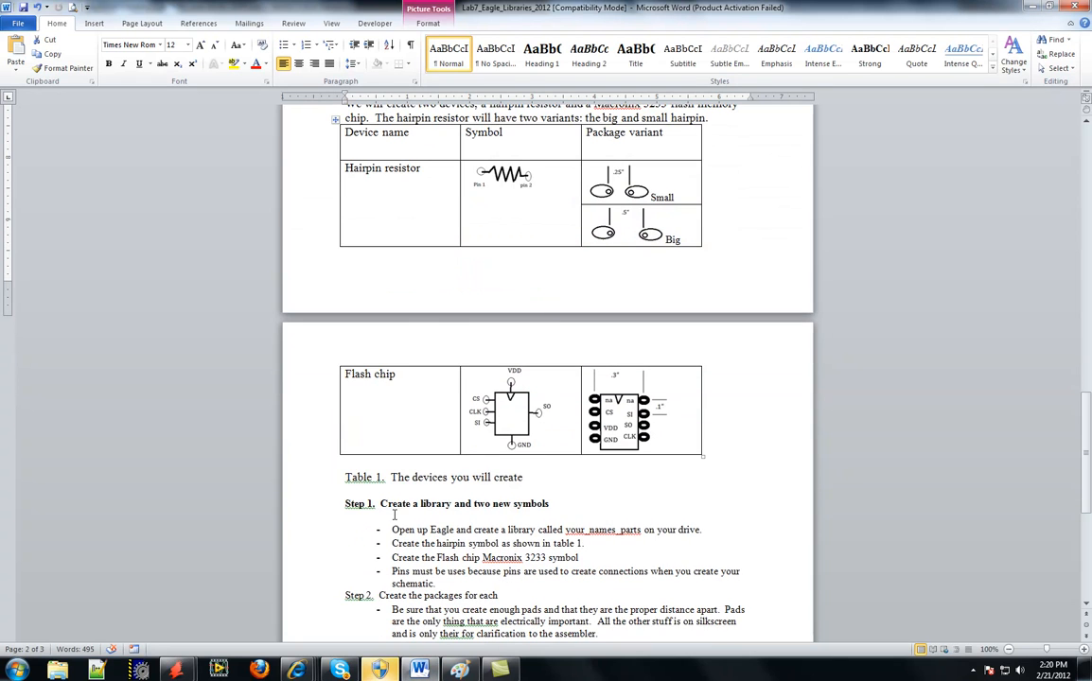
scroll(382, 514, "up", 4)
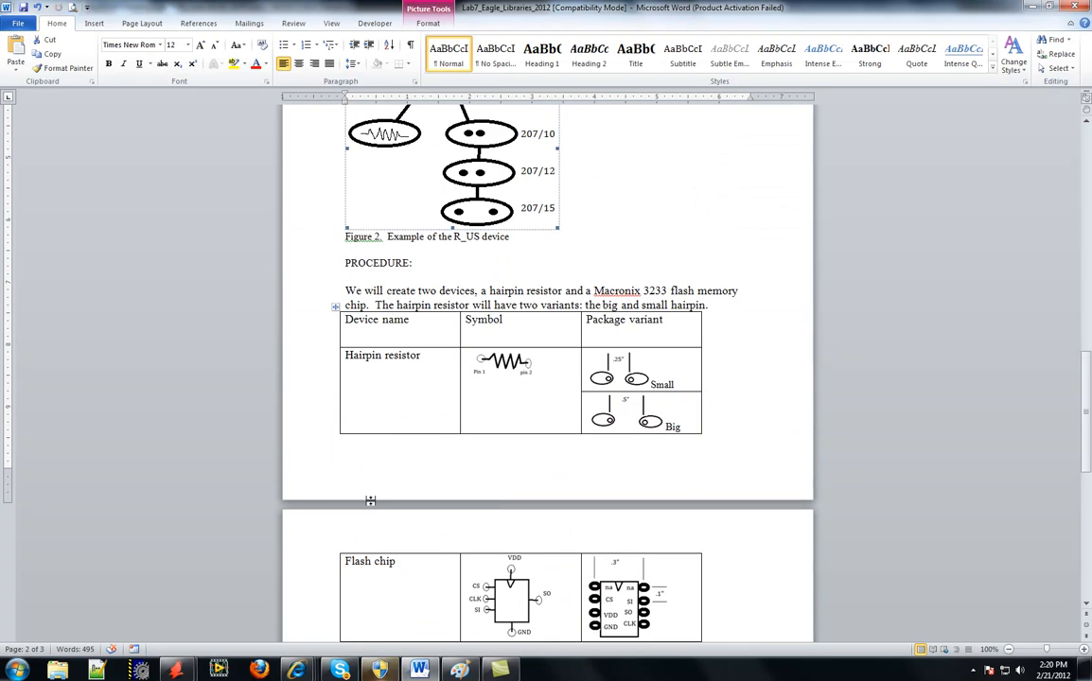
scroll(370, 497, "down", 3)
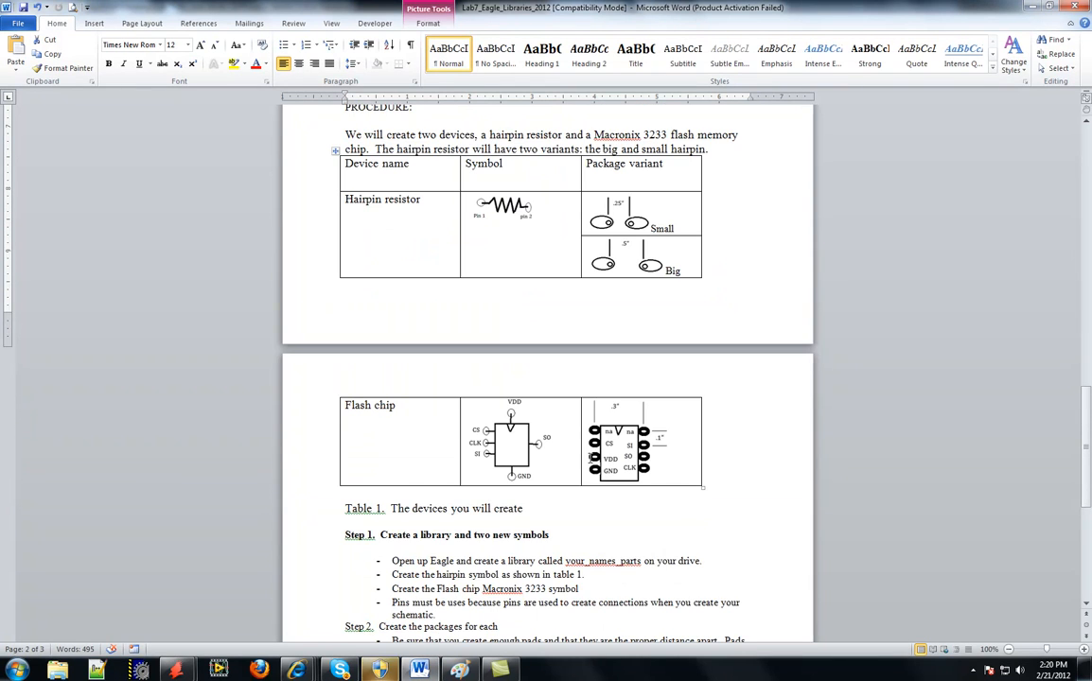
scroll(582, 458, "down", 3)
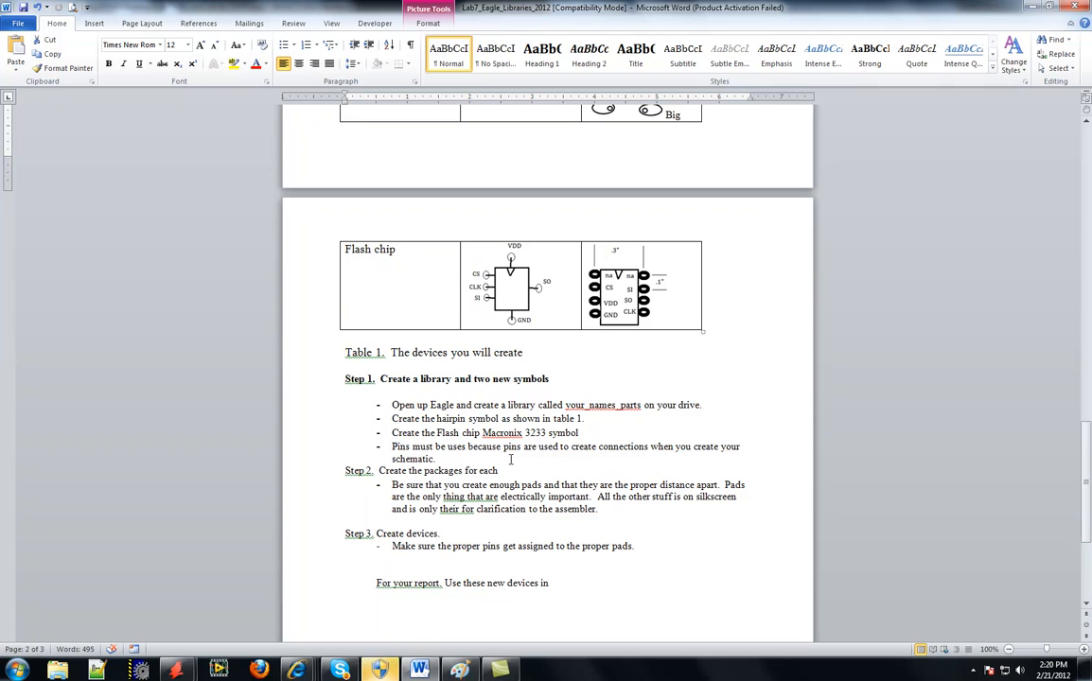
scroll(444, 463, "down", 1)
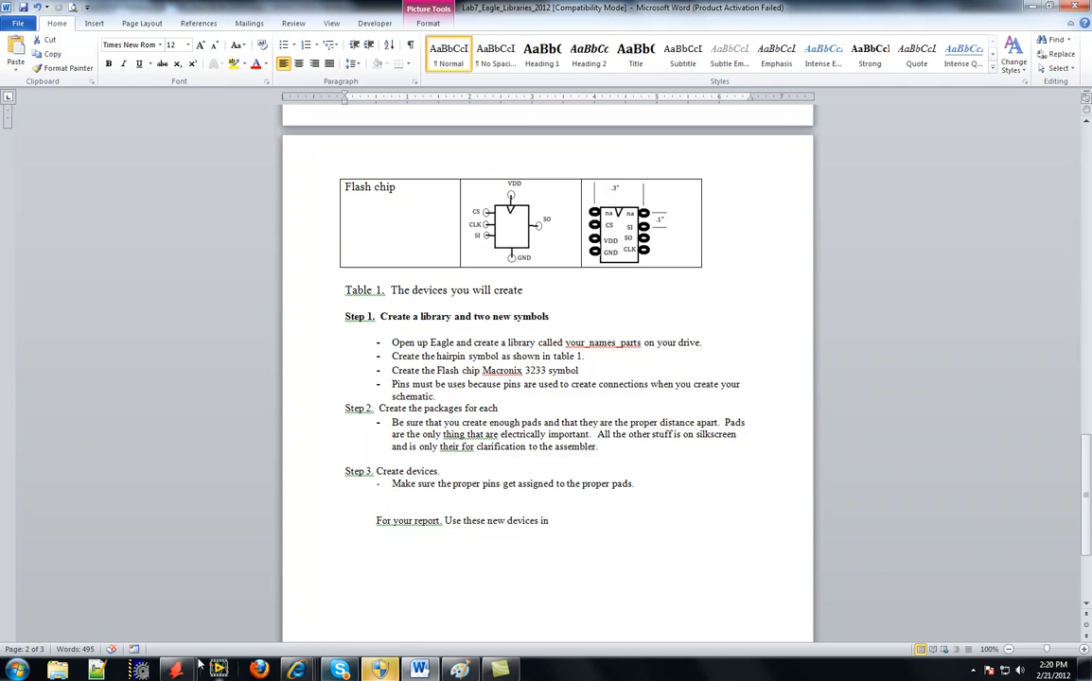
Return to the EAGLE library window and save My_new_lib.lbr
mouse_move(182, 669)
left_click(244, 620)
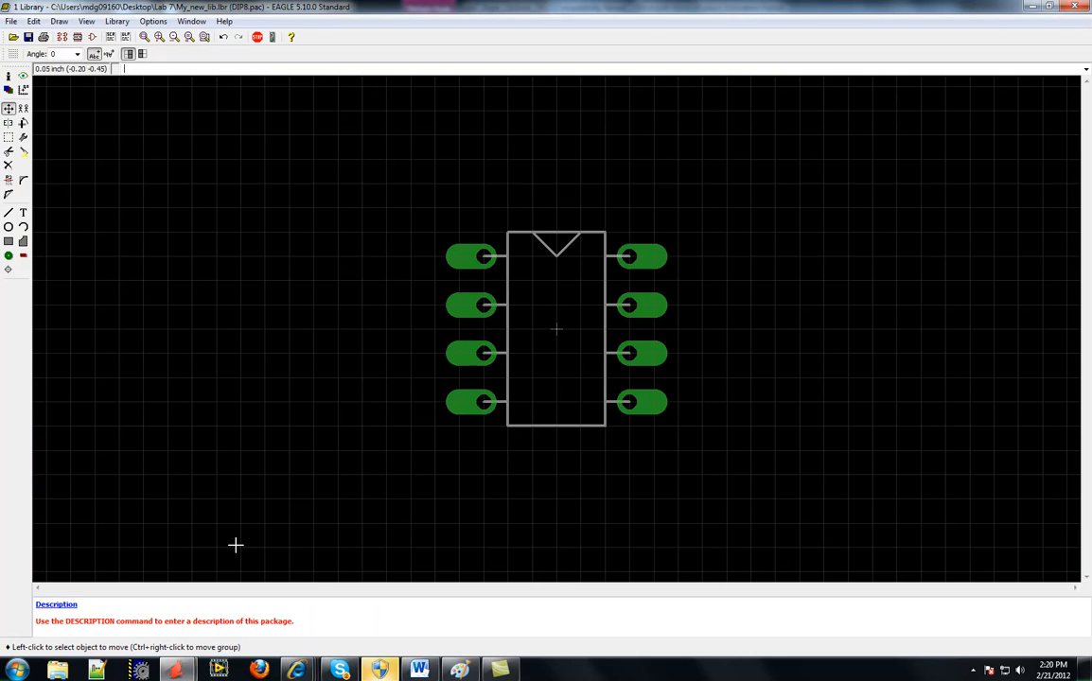
left_click(11, 21)
left_click(38, 84)
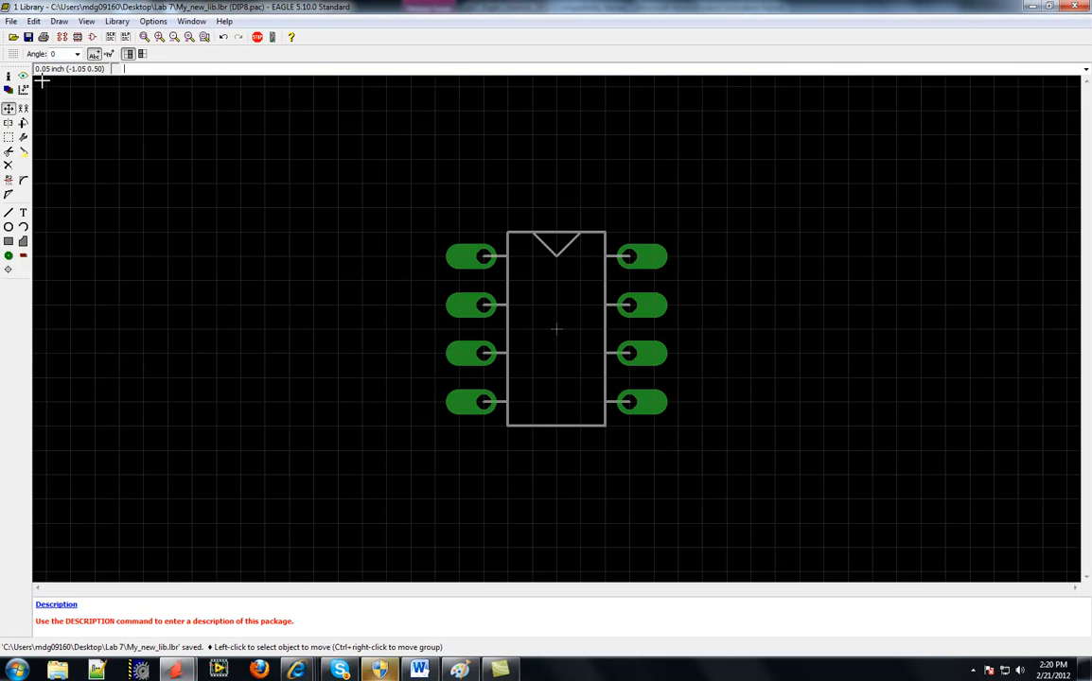
Review the library's packages and reopen the DIP8 package
left_click(116, 21)
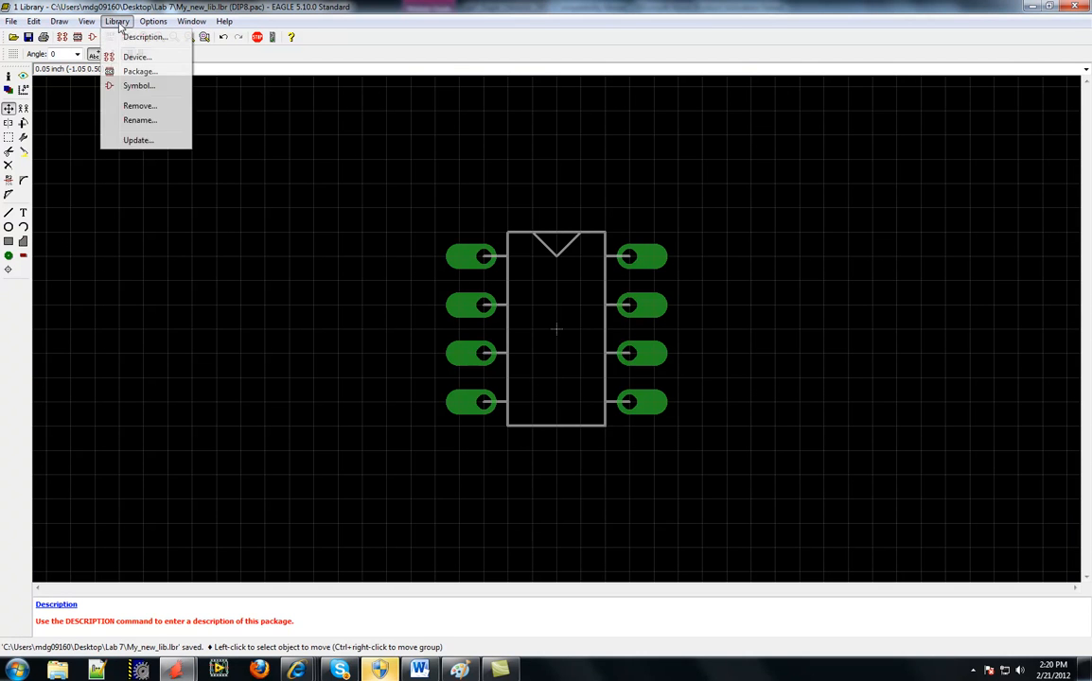
left_click(140, 72)
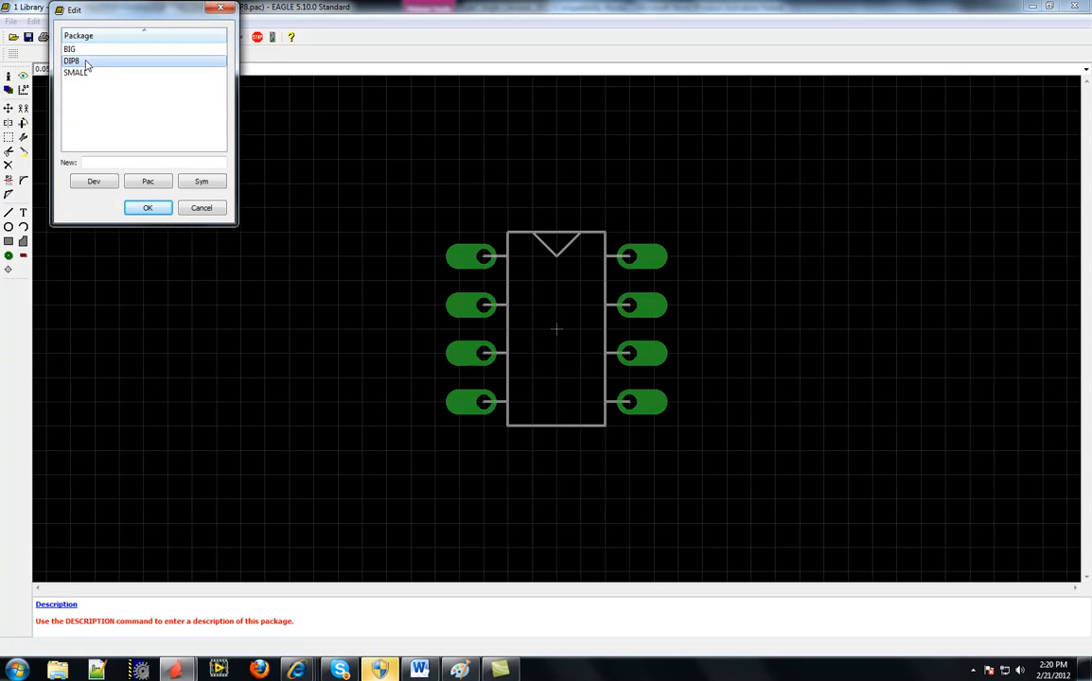
left_click(149, 208)
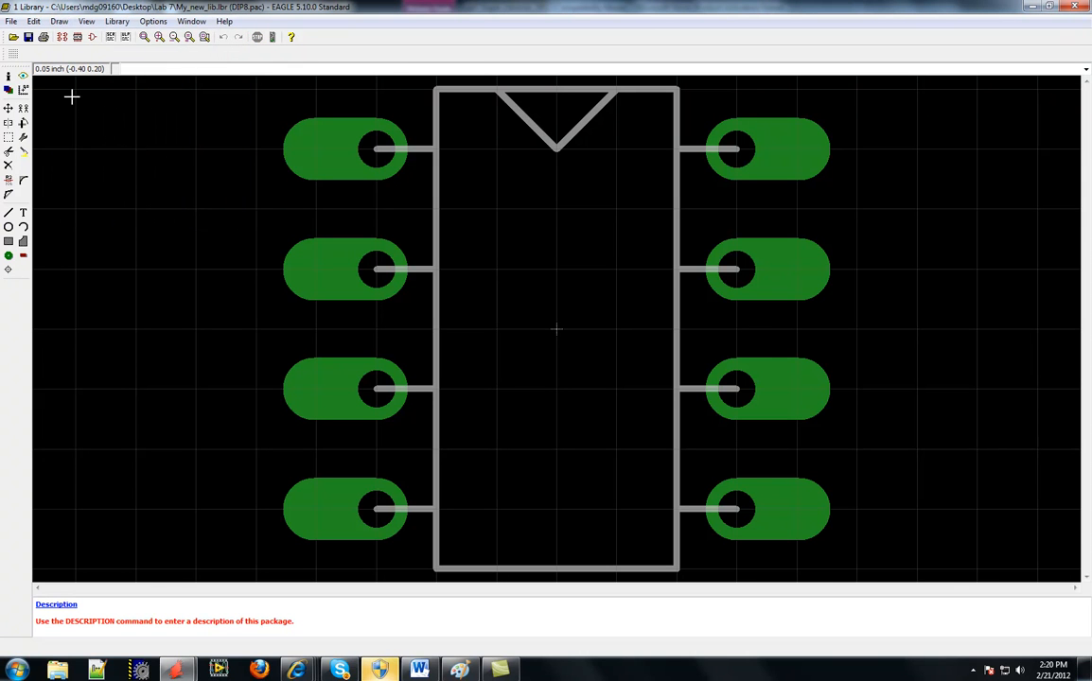
Create a new device named HAIRPIN_RS in the library
left_click(117, 22)
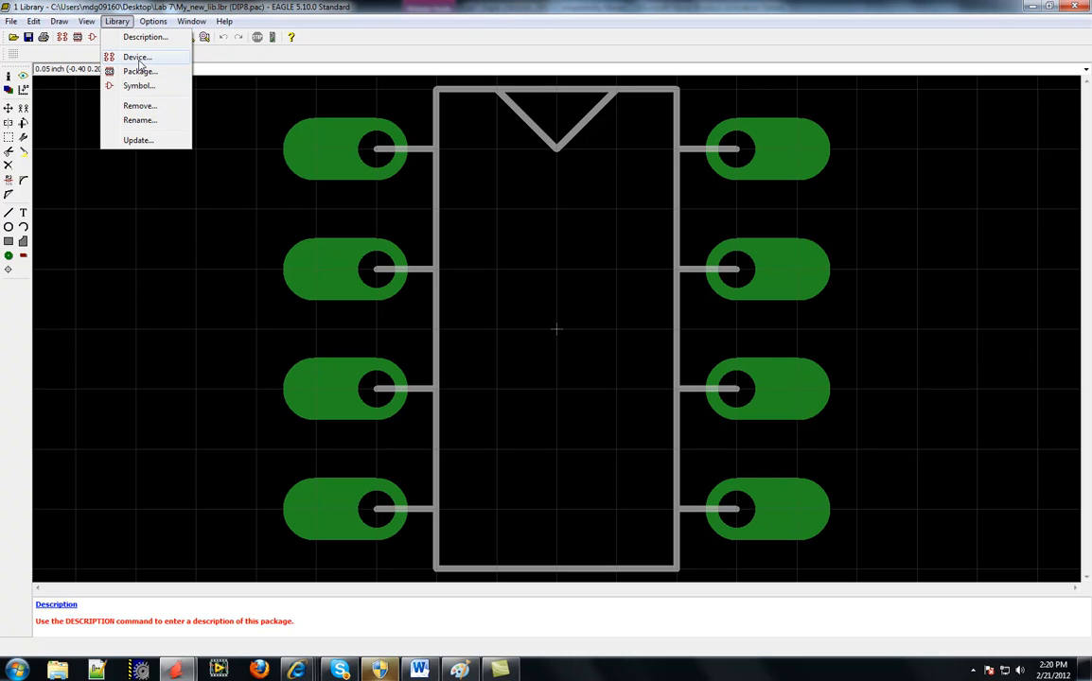
left_click(138, 58)
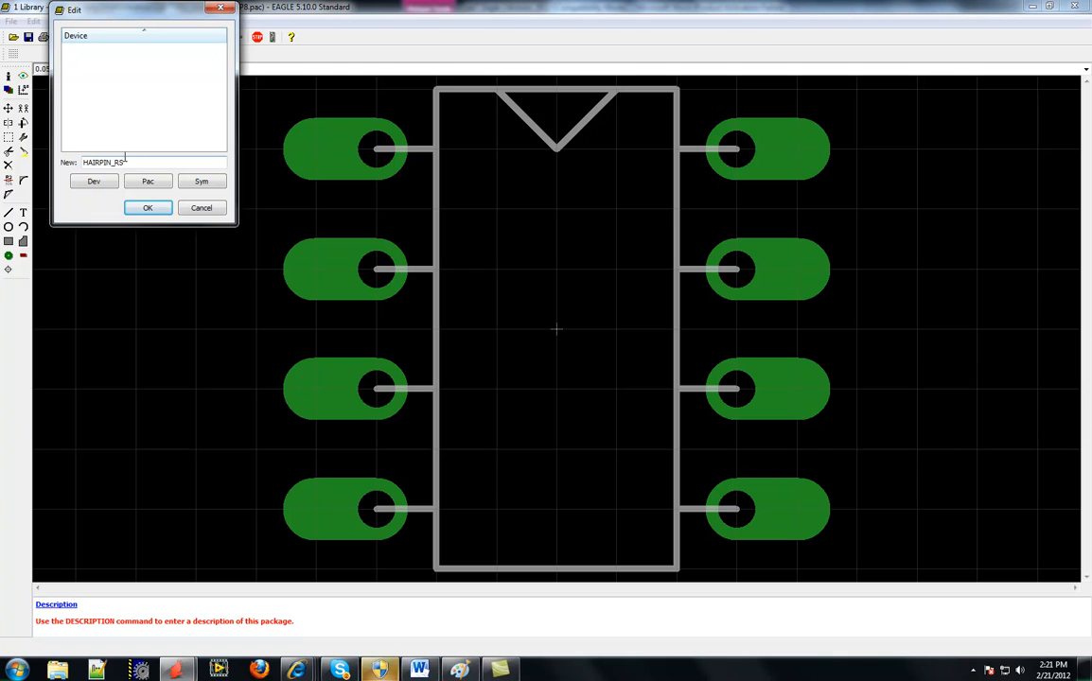
left_click(149, 208)
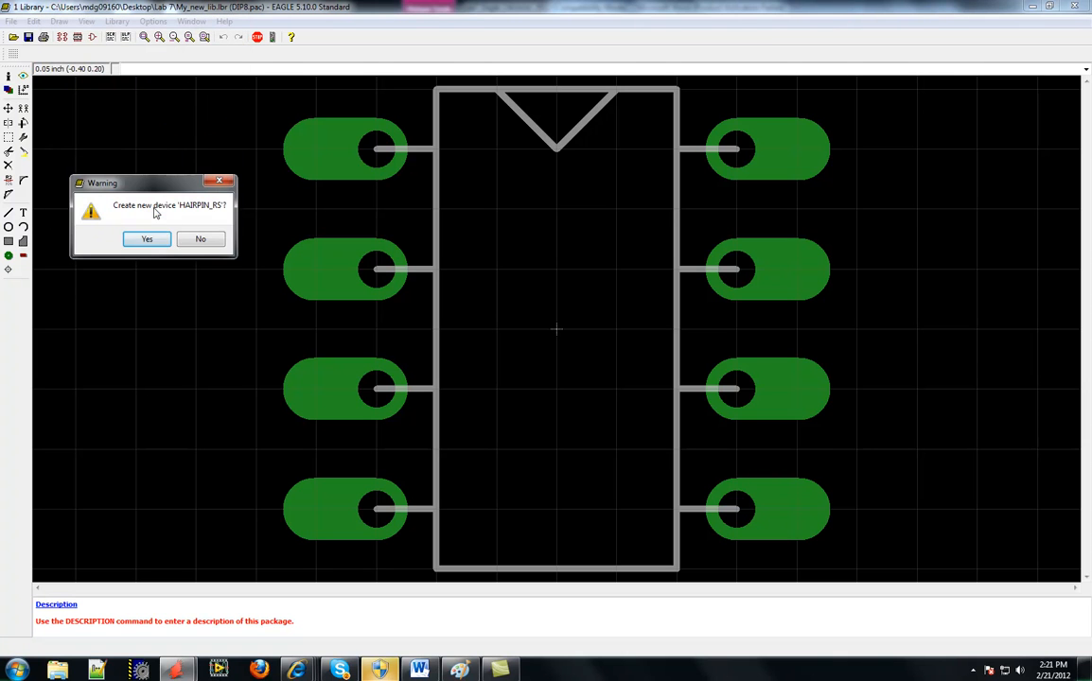
left_click(148, 240)
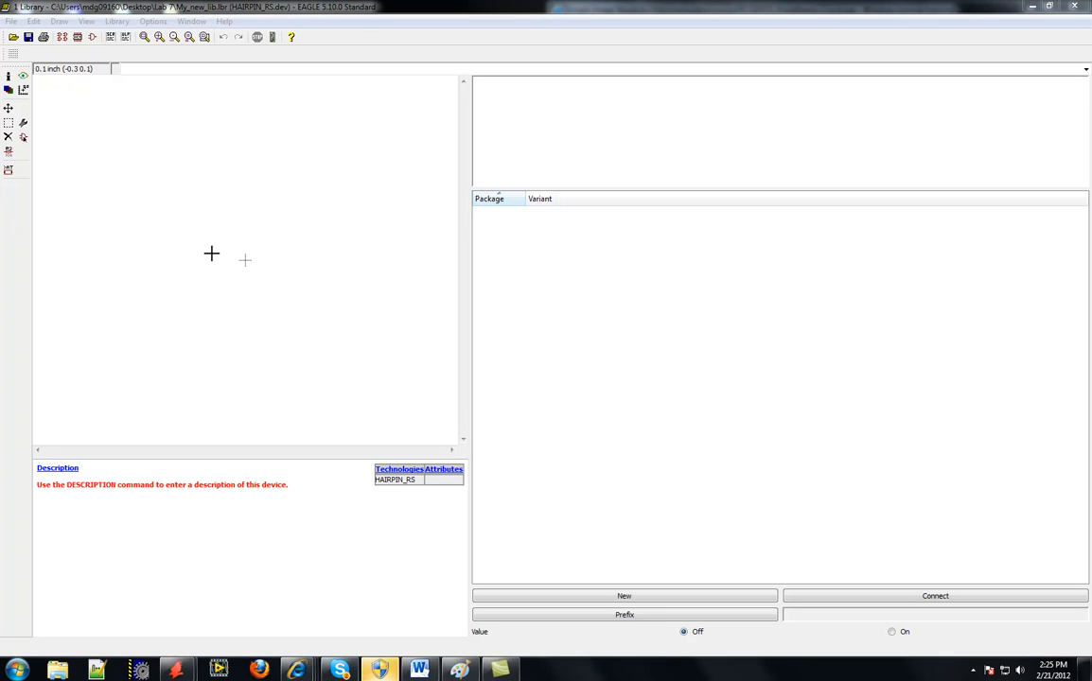
Add the HAIRPIN_RESISTOR symbol to the device, placing a single instance at the origin
left_click(24, 140)
left_click(50, 107)
left_click(46, 94)
left_click(47, 107)
left_click(45, 95)
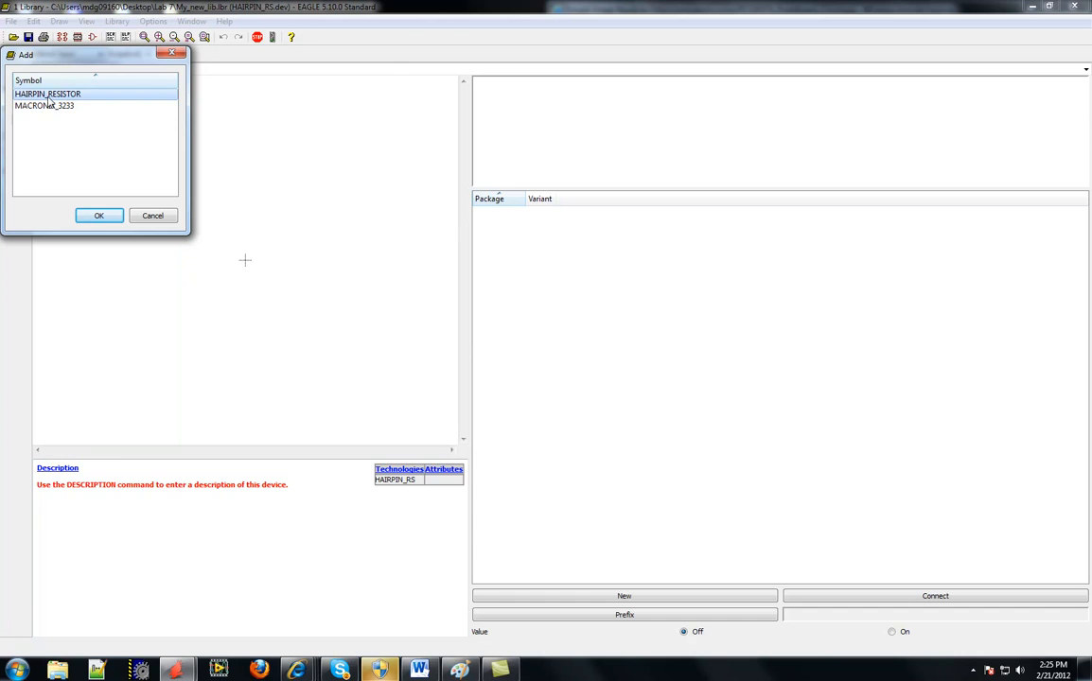
left_click(96, 214)
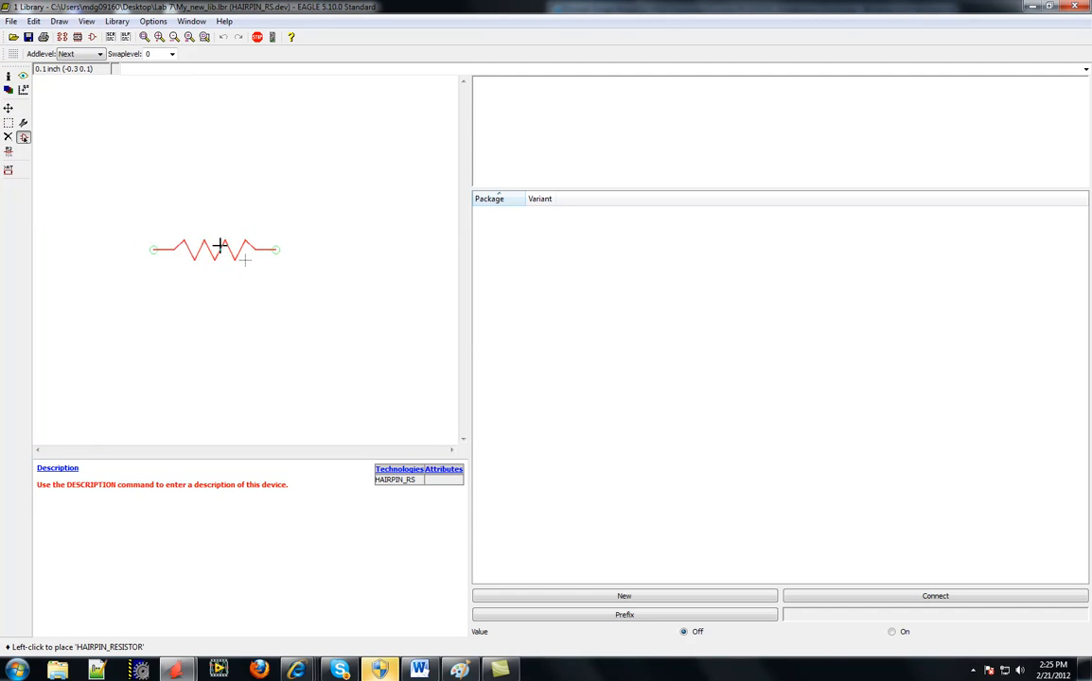
left_click(245, 260)
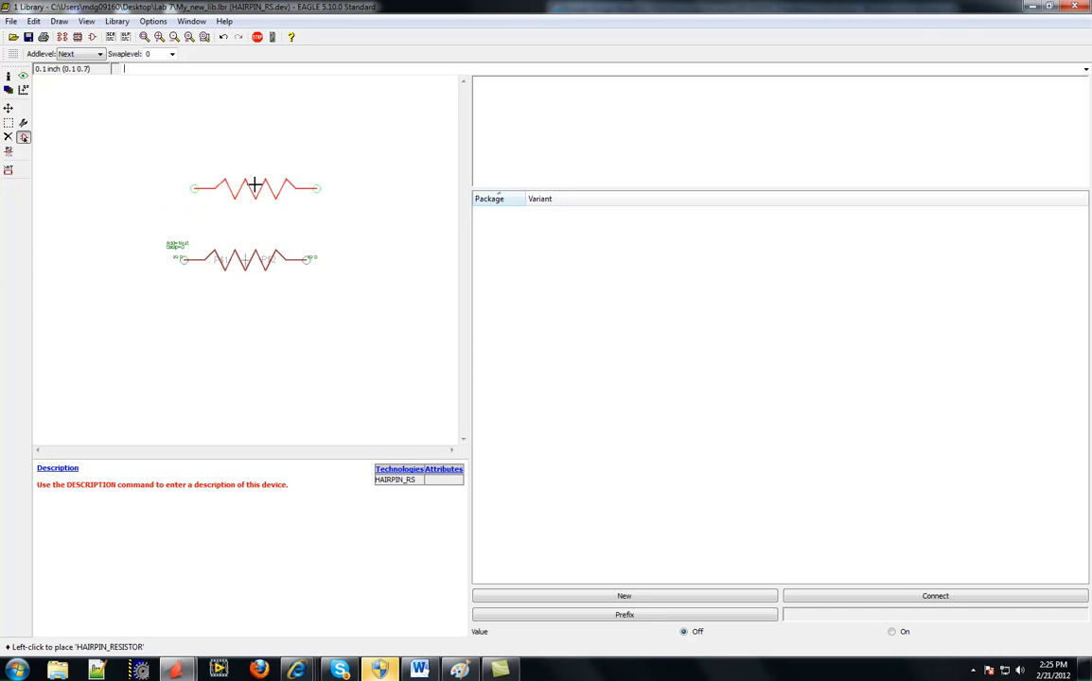
key("Escape")
left_click(312, 259)
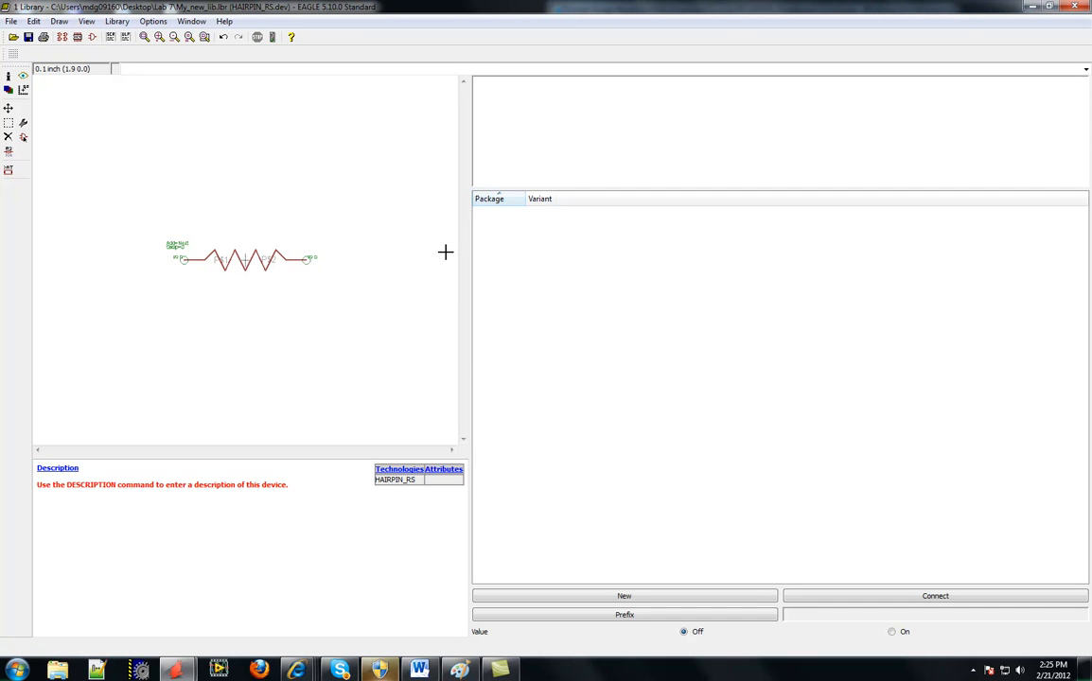
Add the BIG package as a new variant of HAIRPIN_RS, leaving the variant name blank
left_click(543, 200)
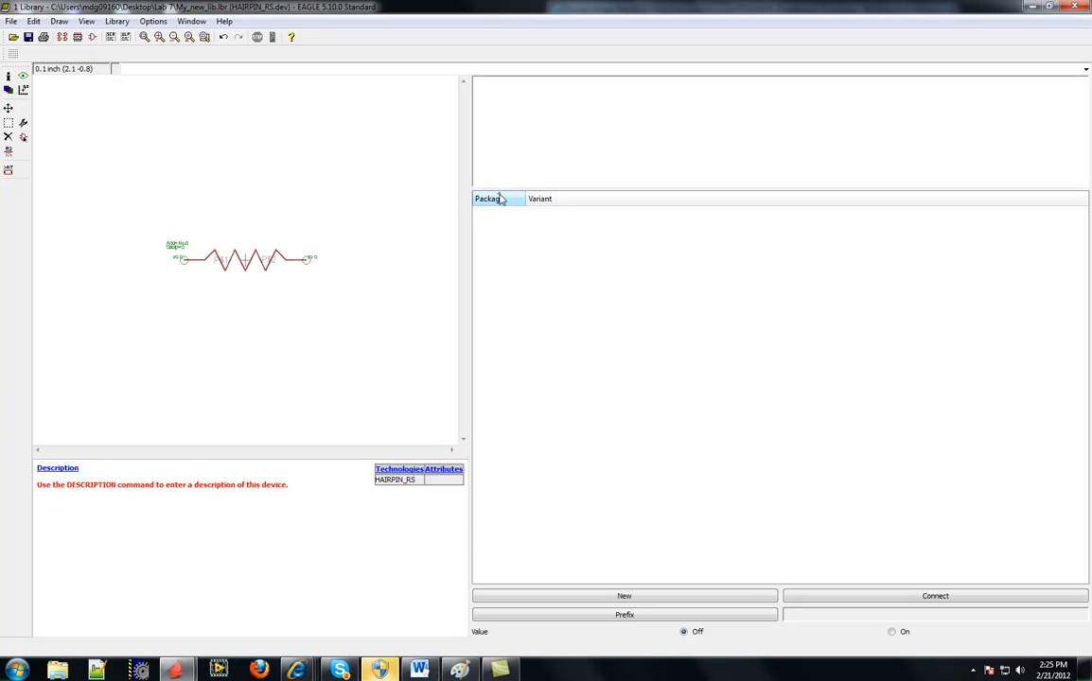
left_click(544, 200)
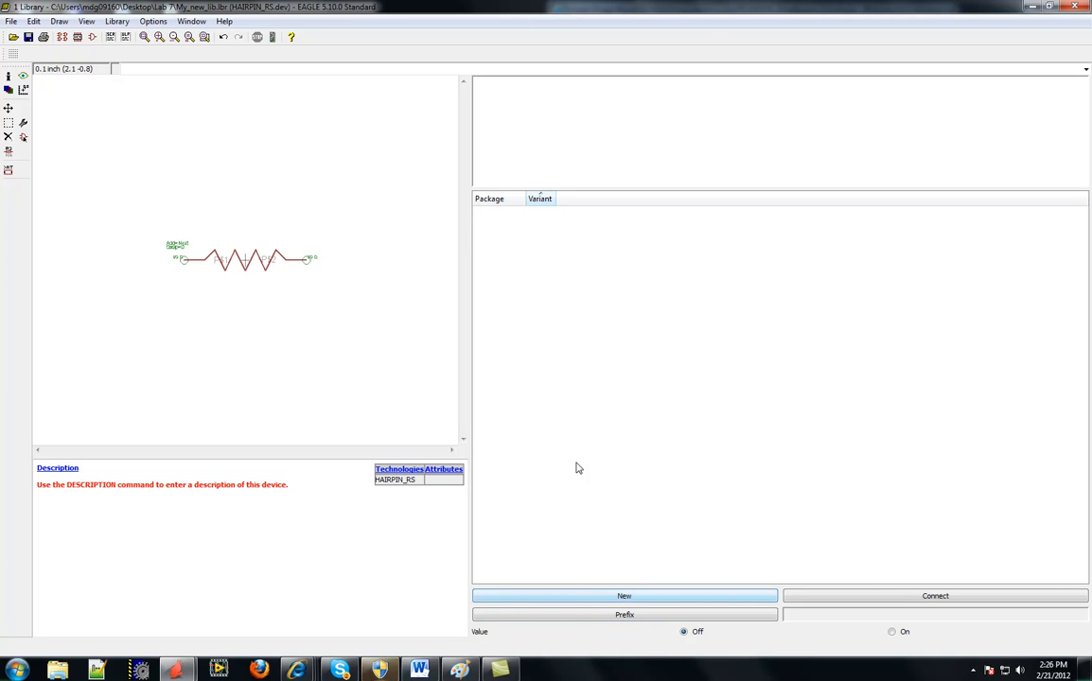
left_click(625, 596)
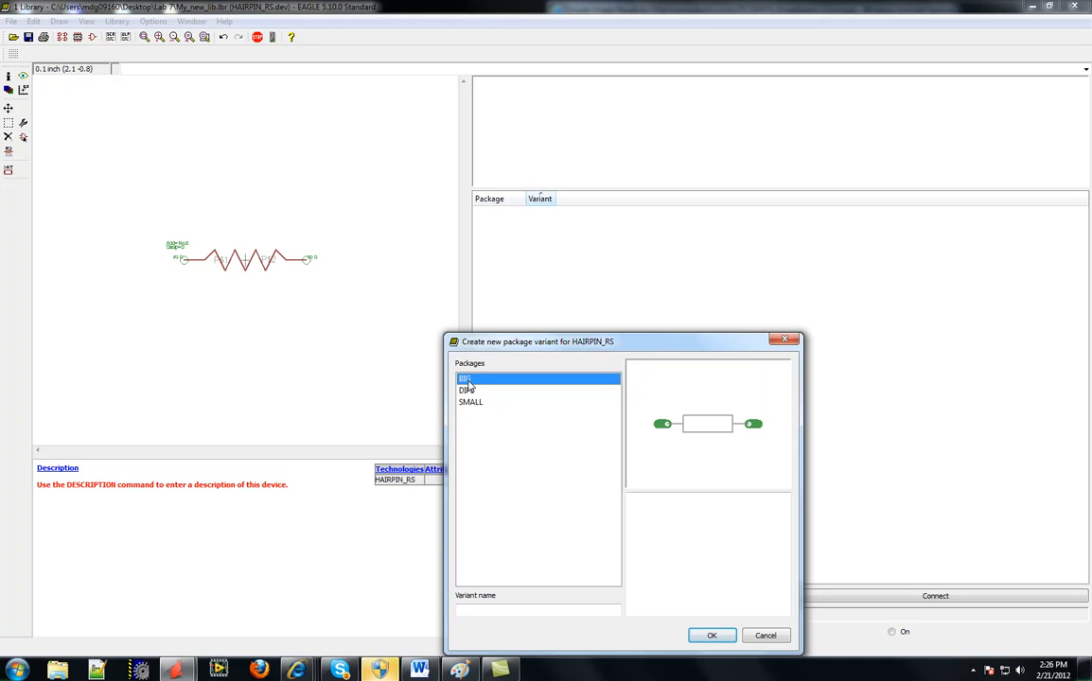
left_click(712, 635)
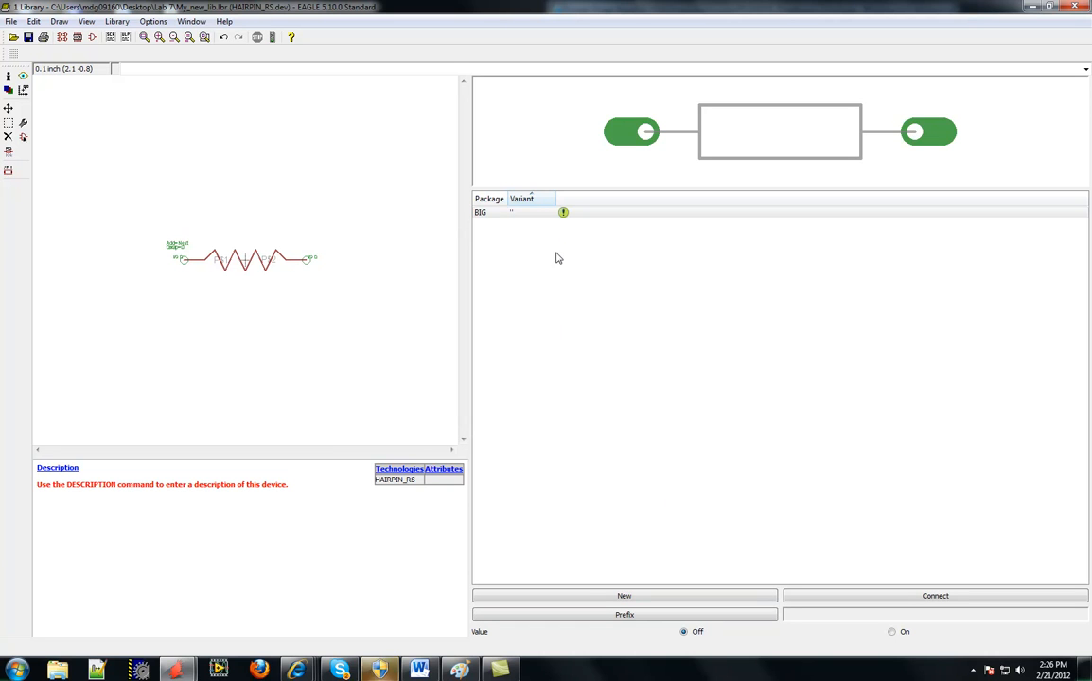
Connect pins G$1.P$1 and G$1.P$2 of the unnamed BIG variant to pads P$1 and P$2, and save the library
left_click(512, 214)
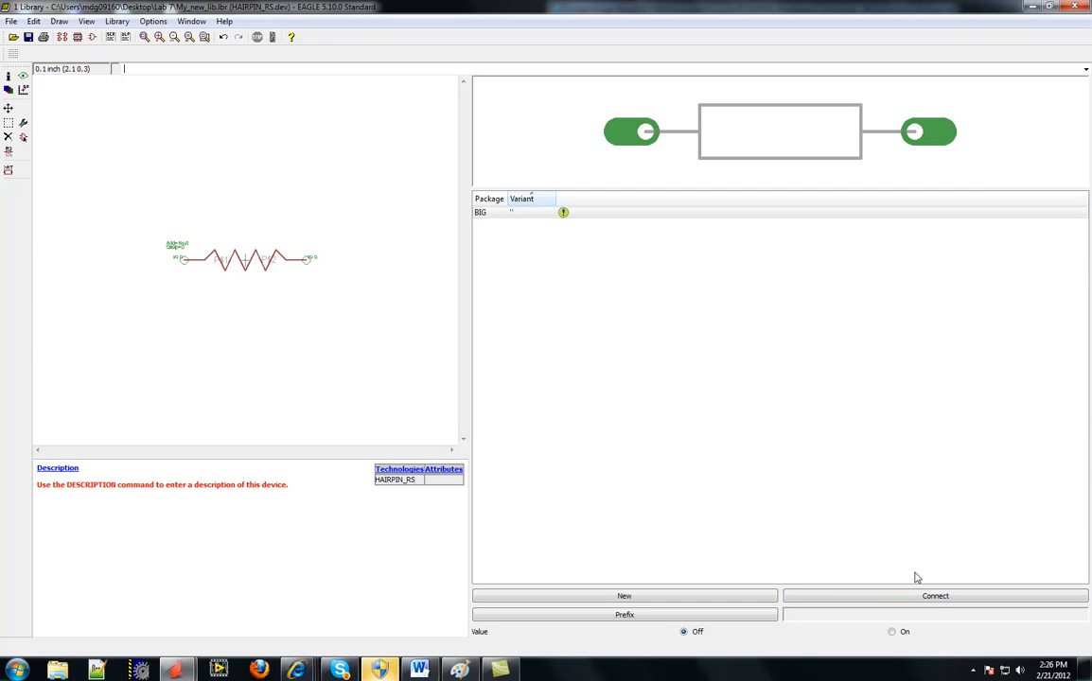
left_click(934, 594)
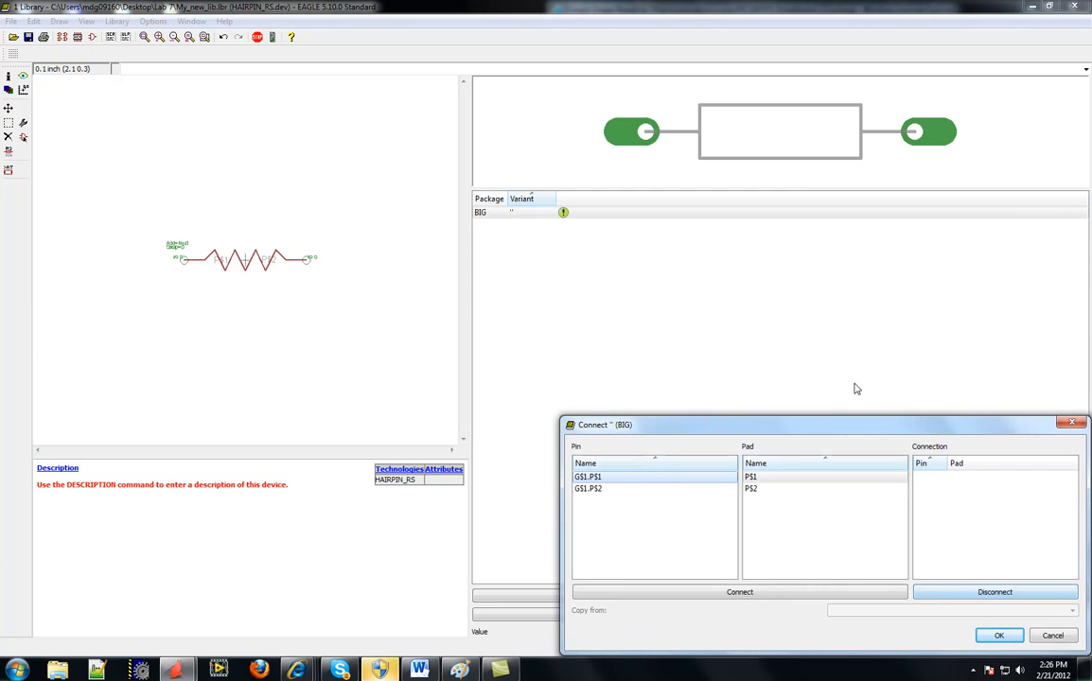
left_click_drag(838, 427, 645, 173)
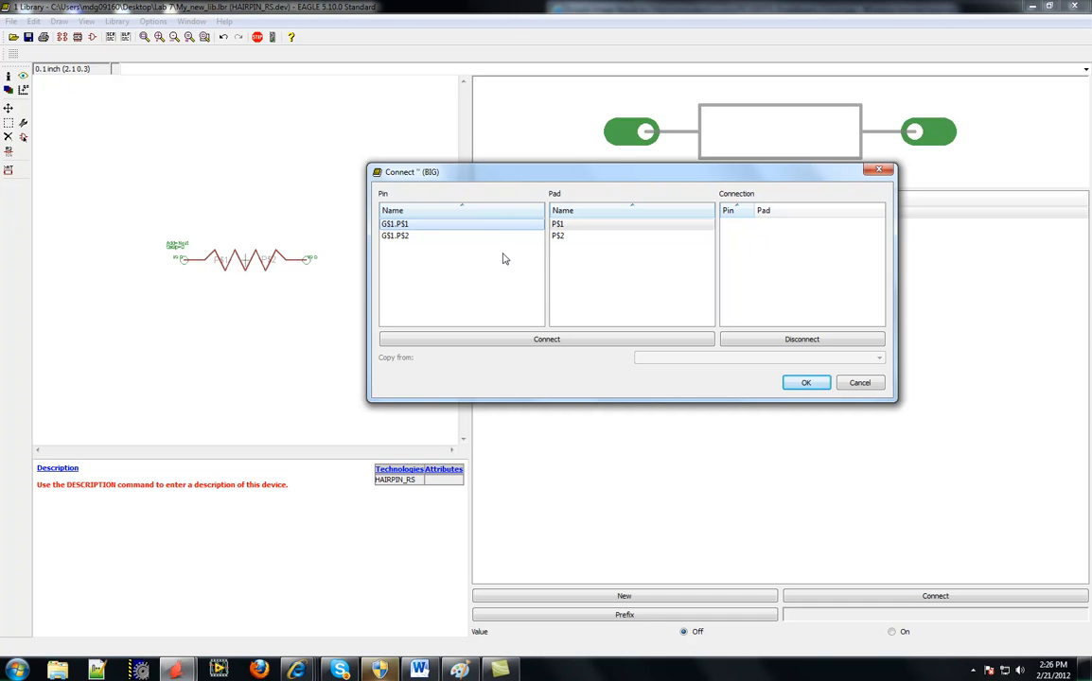
left_click(543, 343)
left_click(543, 343)
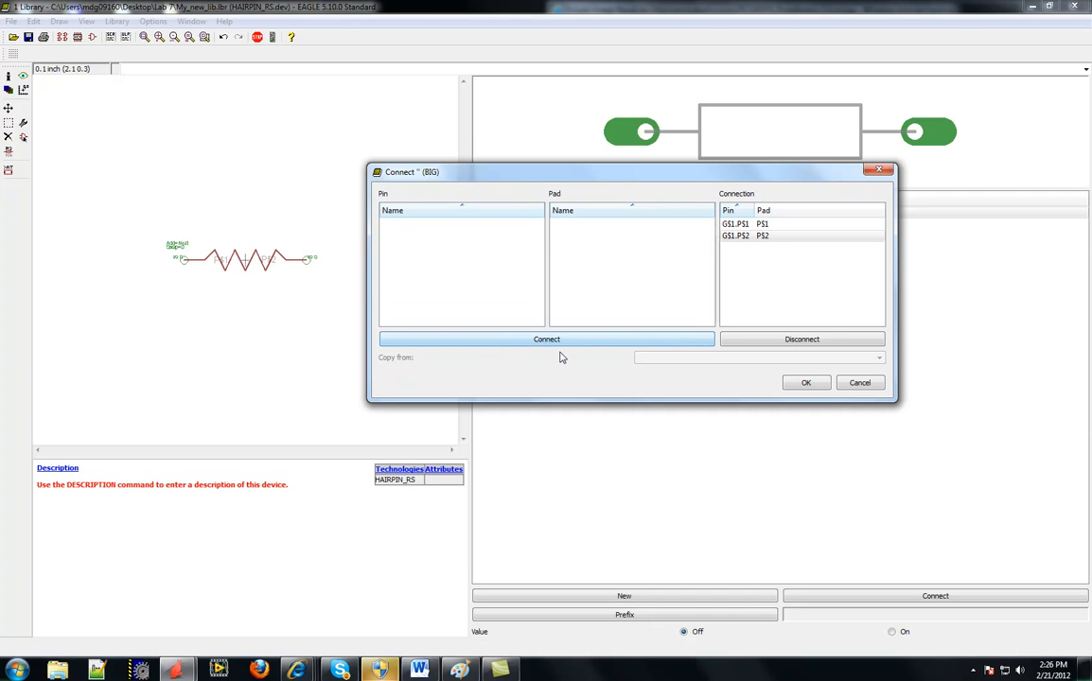
left_click(808, 384)
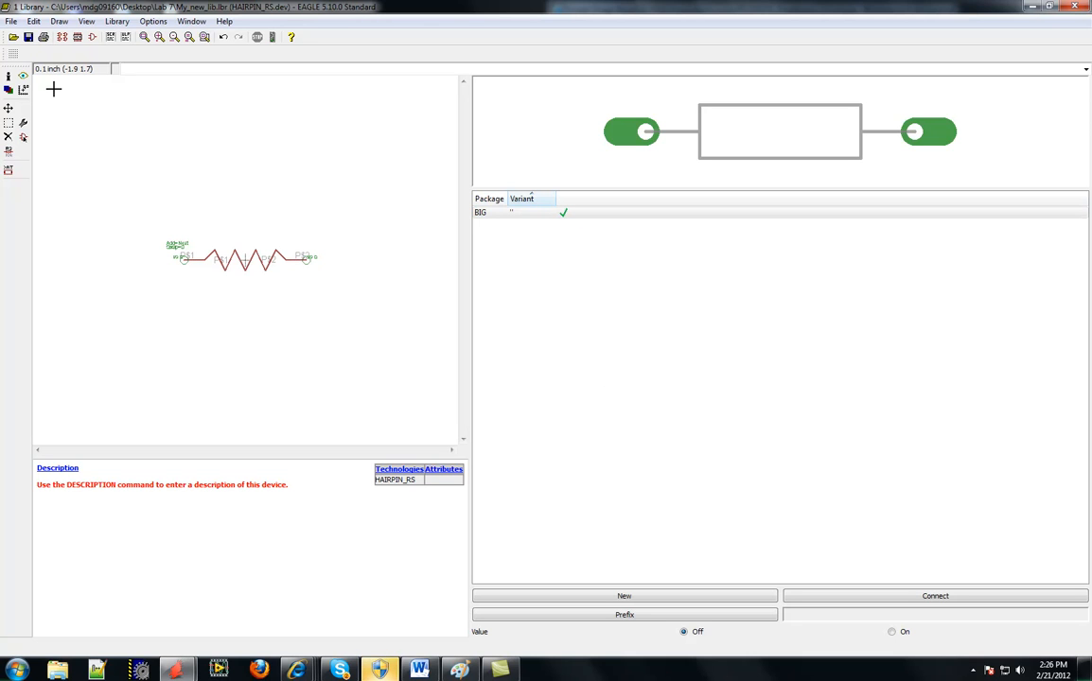
left_click(12, 21)
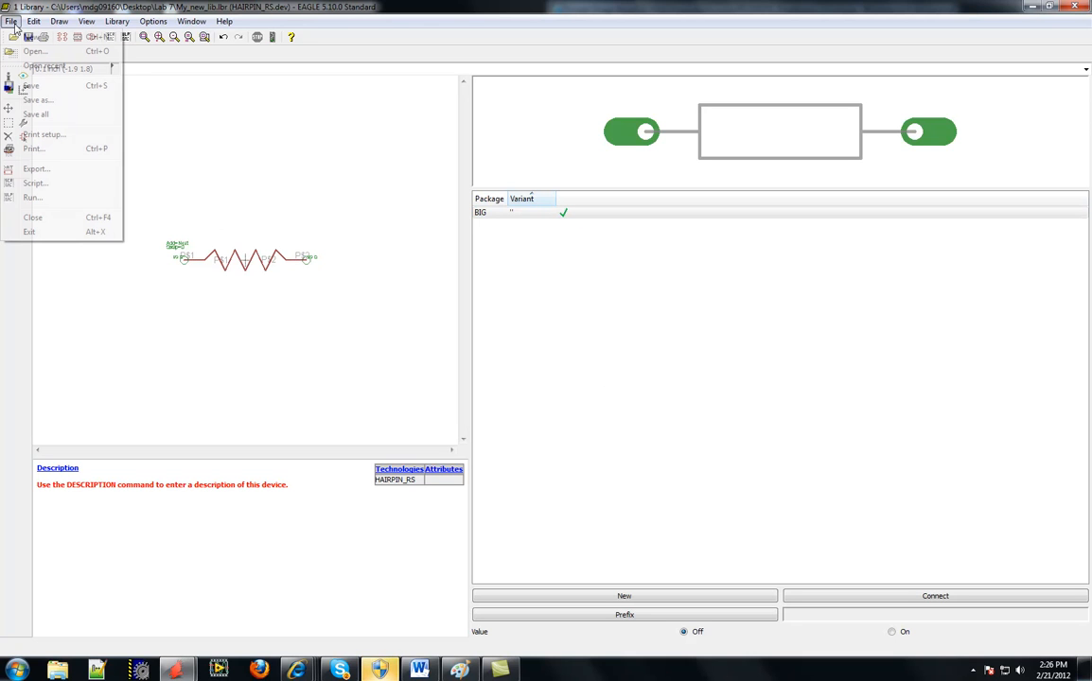
left_click(41, 86)
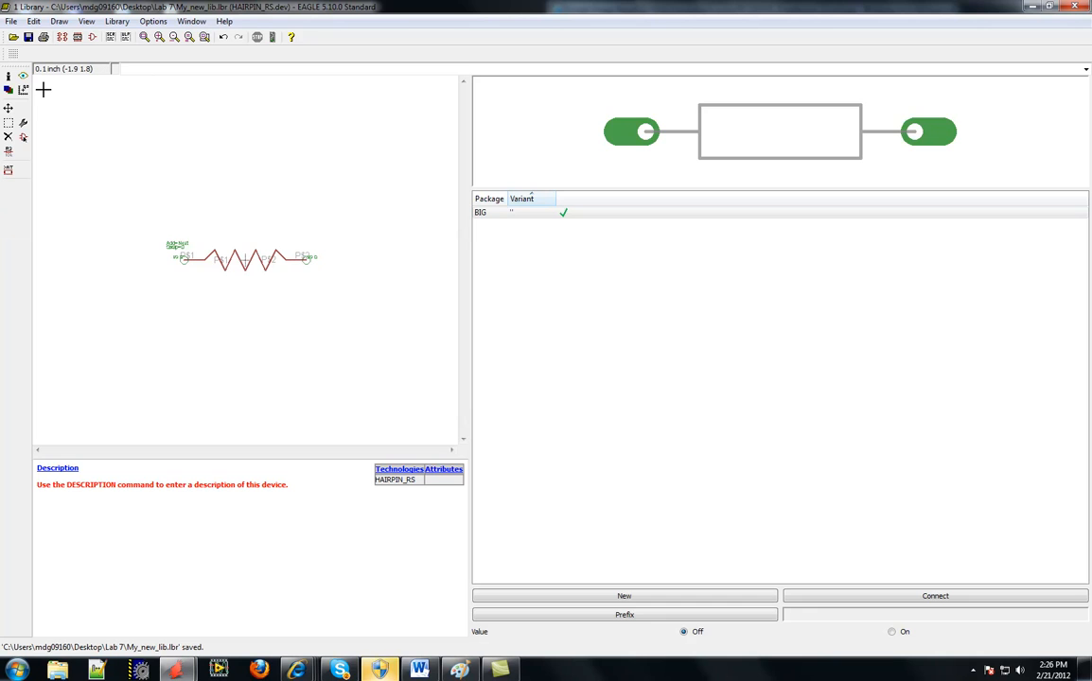
Add the BIG package to HAIRPIN_RS as another variant named BIG
left_click(533, 199)
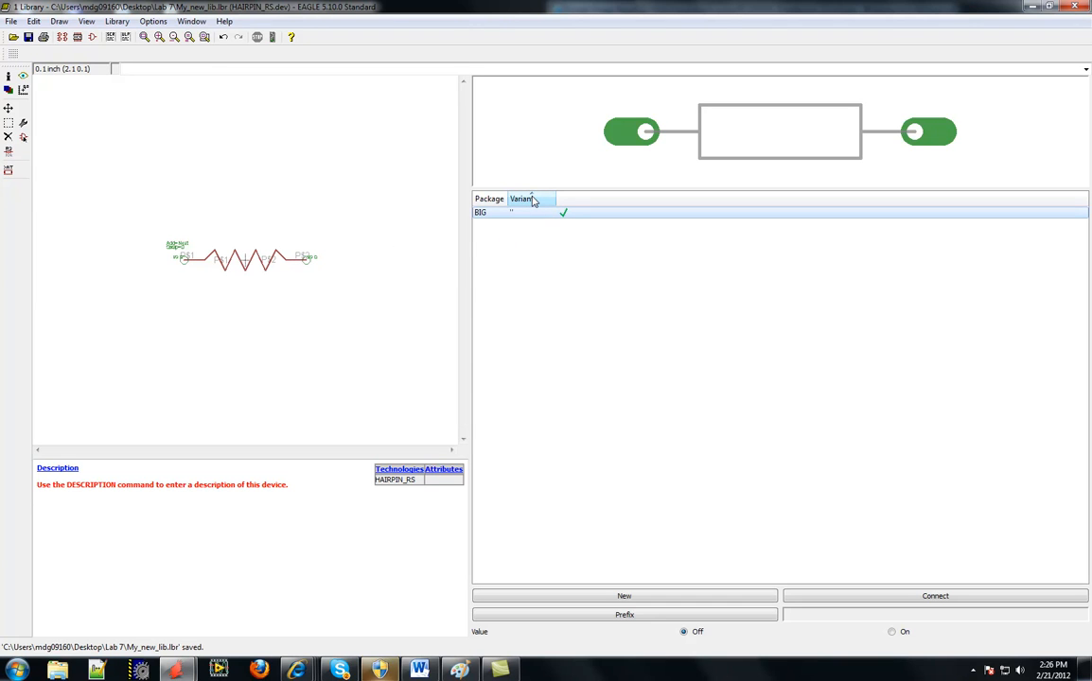
left_click(627, 597)
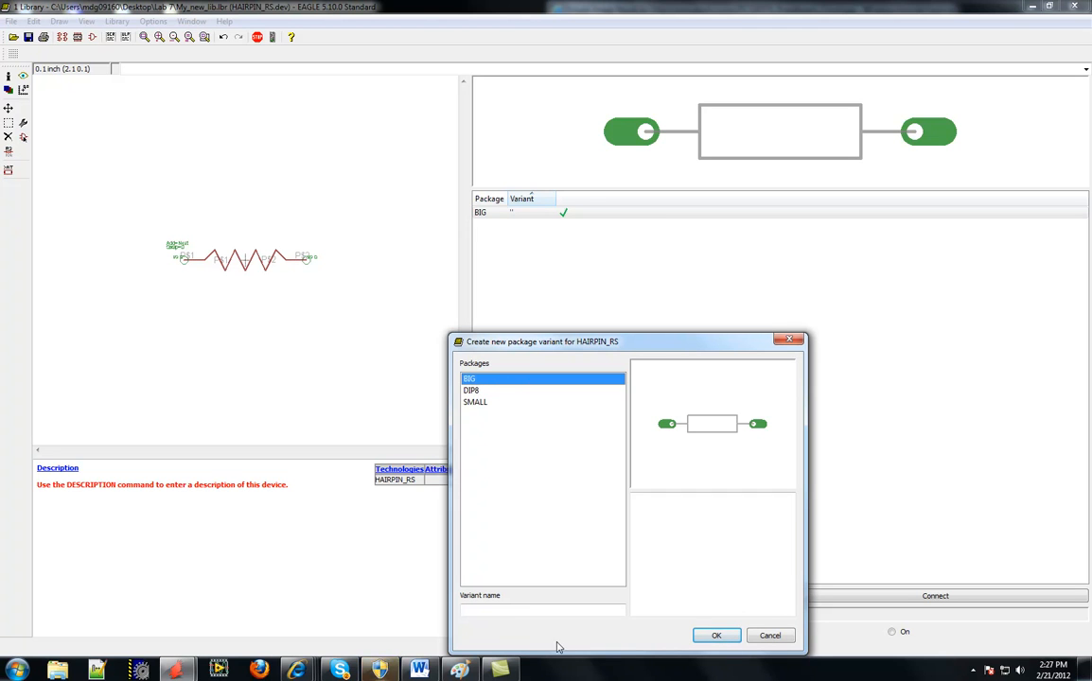
left_click(494, 609)
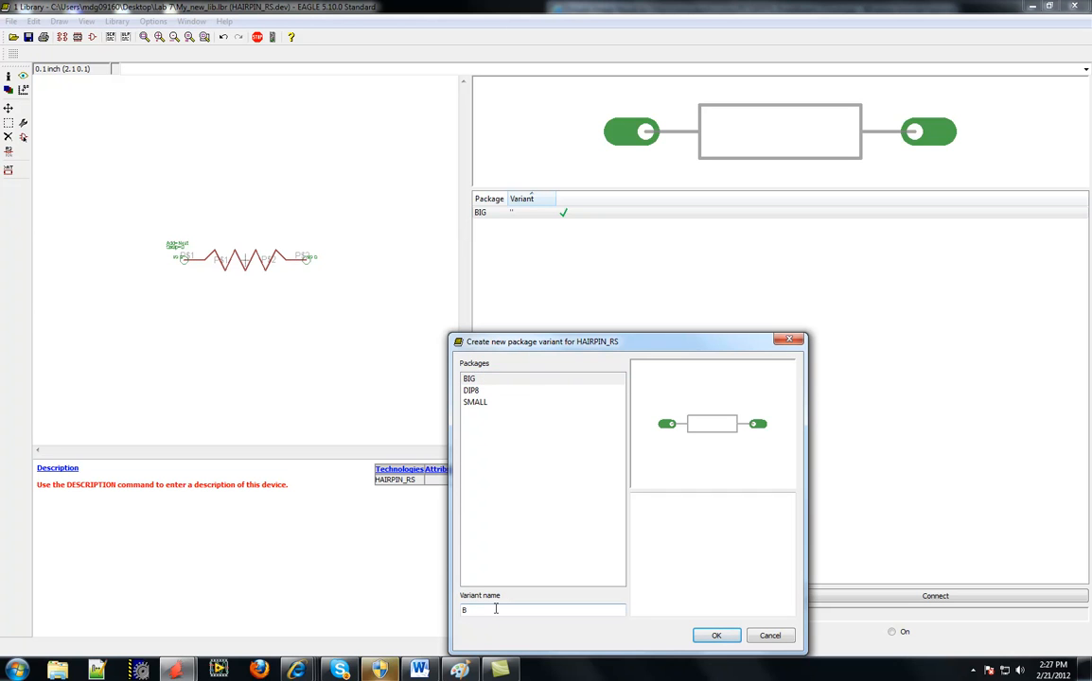
left_click(716, 635)
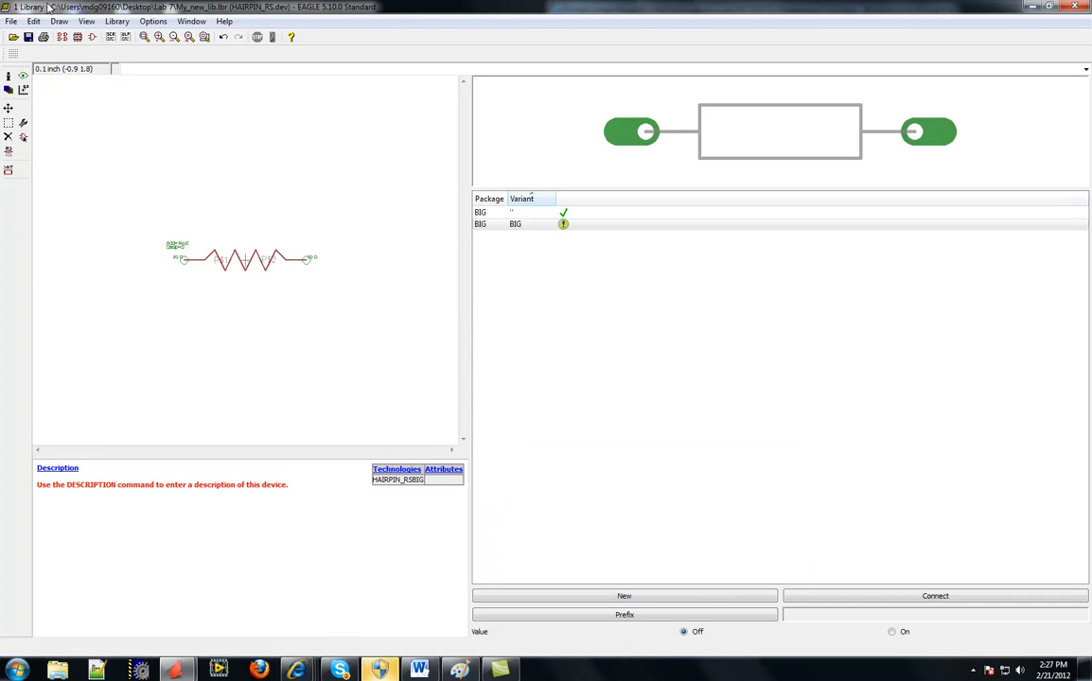
Delete the unnamed BIG package variant from HAIRPIN_RS
right_click(507, 217)
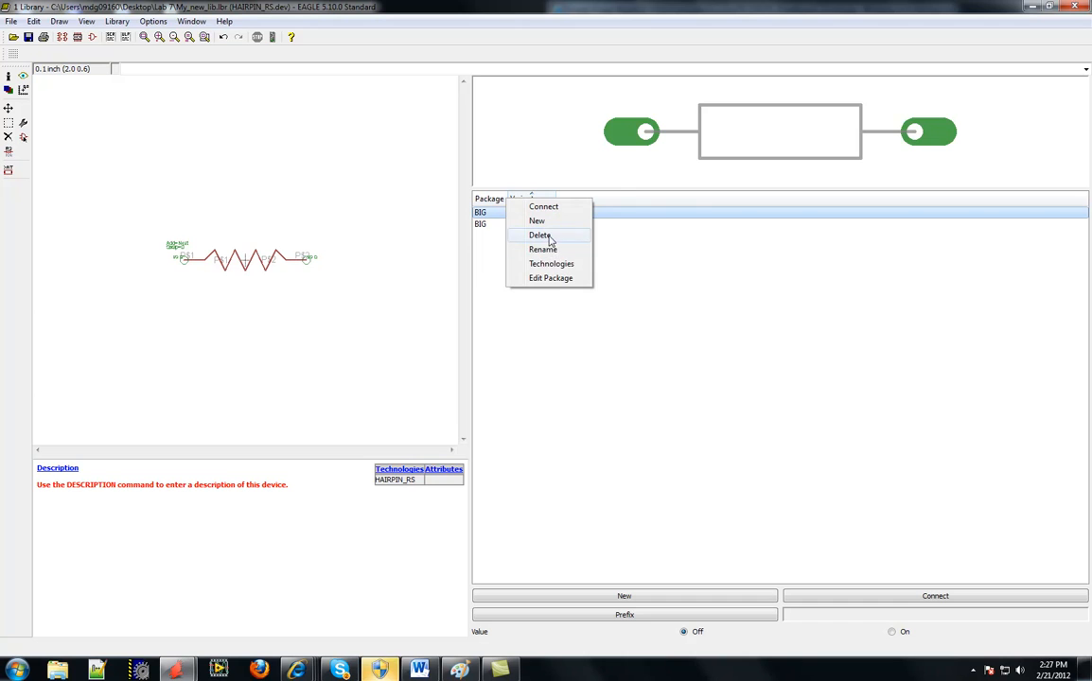
left_click(545, 236)
left_click(529, 265)
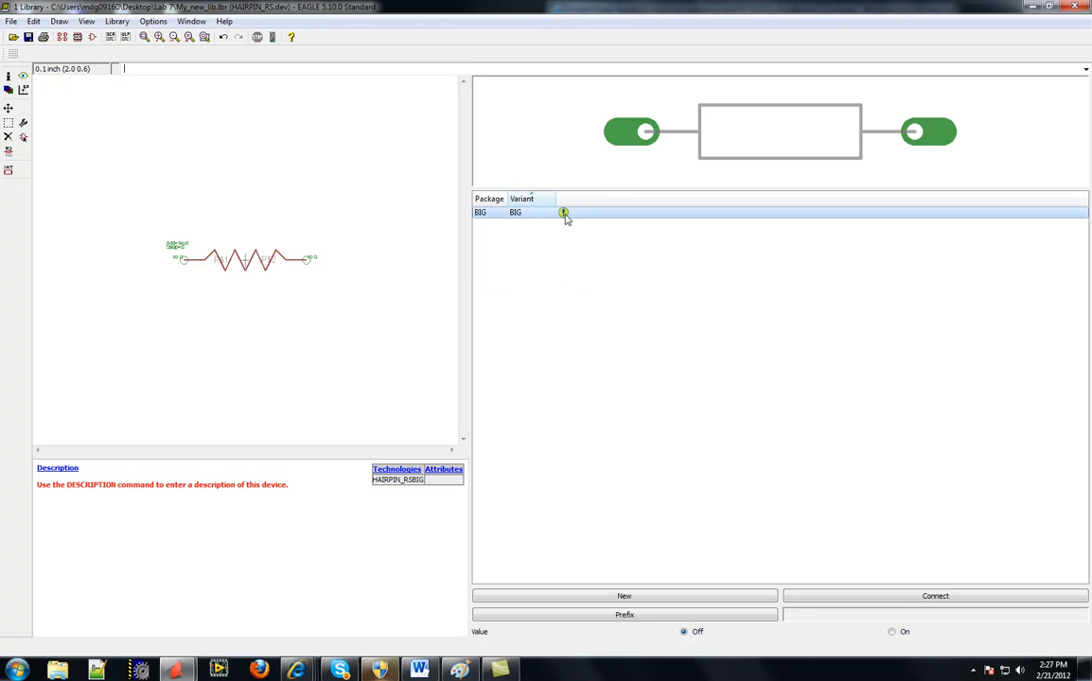
Connect the BIG variant's pins G$1.P$1 and G$1.P$2 to pads P$1 and P$2
left_click(920, 594)
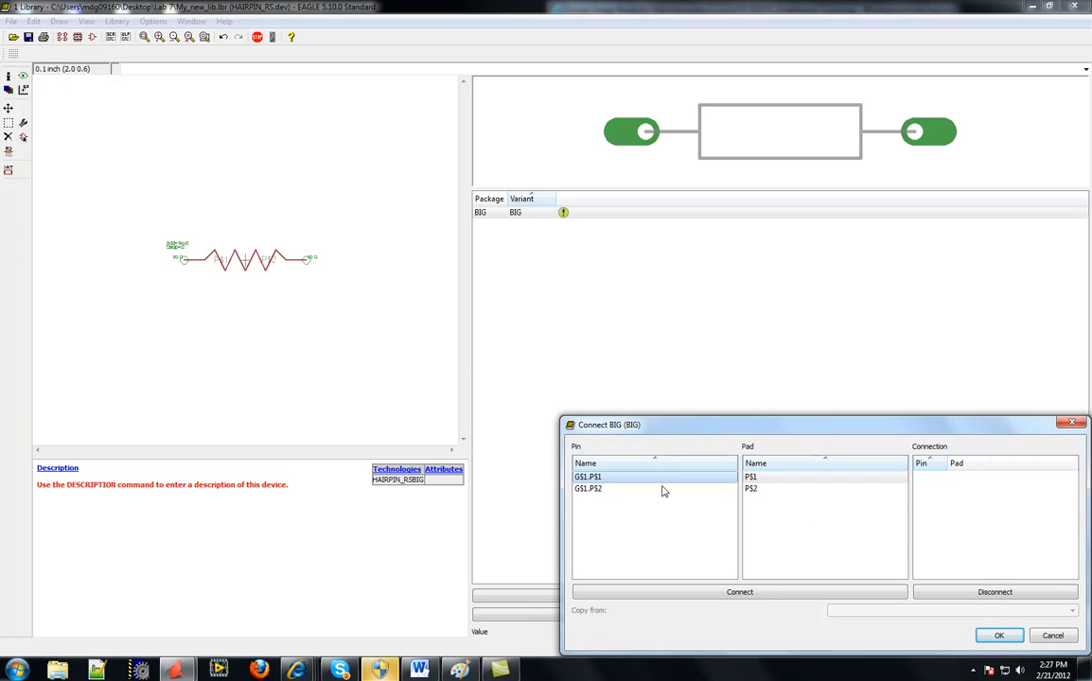
left_click(736, 593)
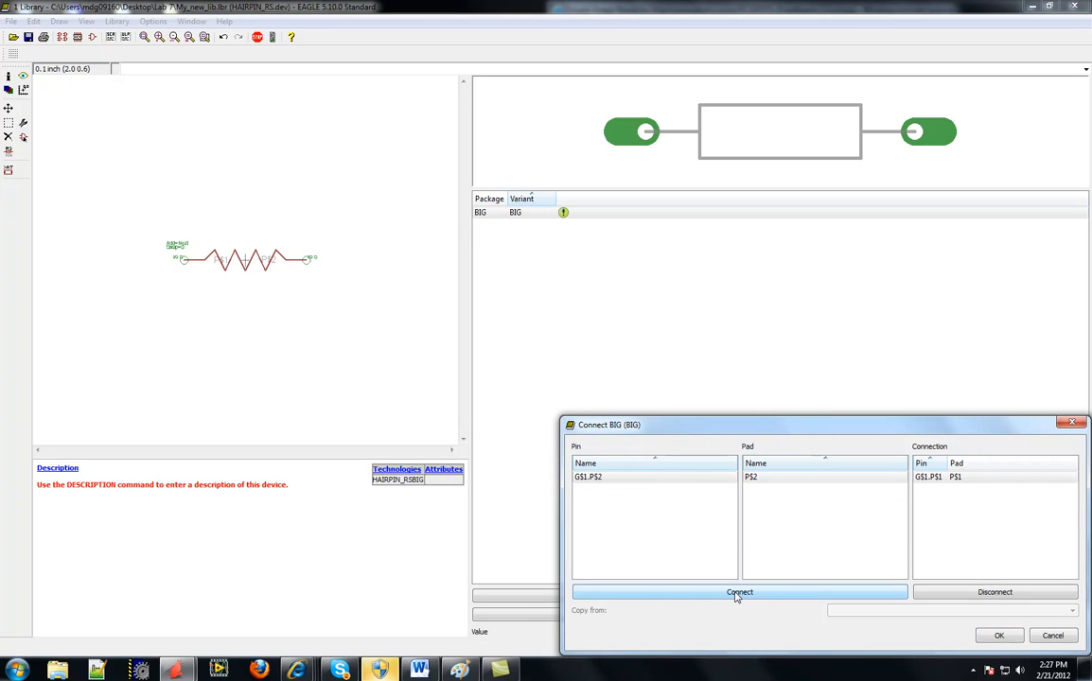
left_click(736, 593)
left_click(998, 635)
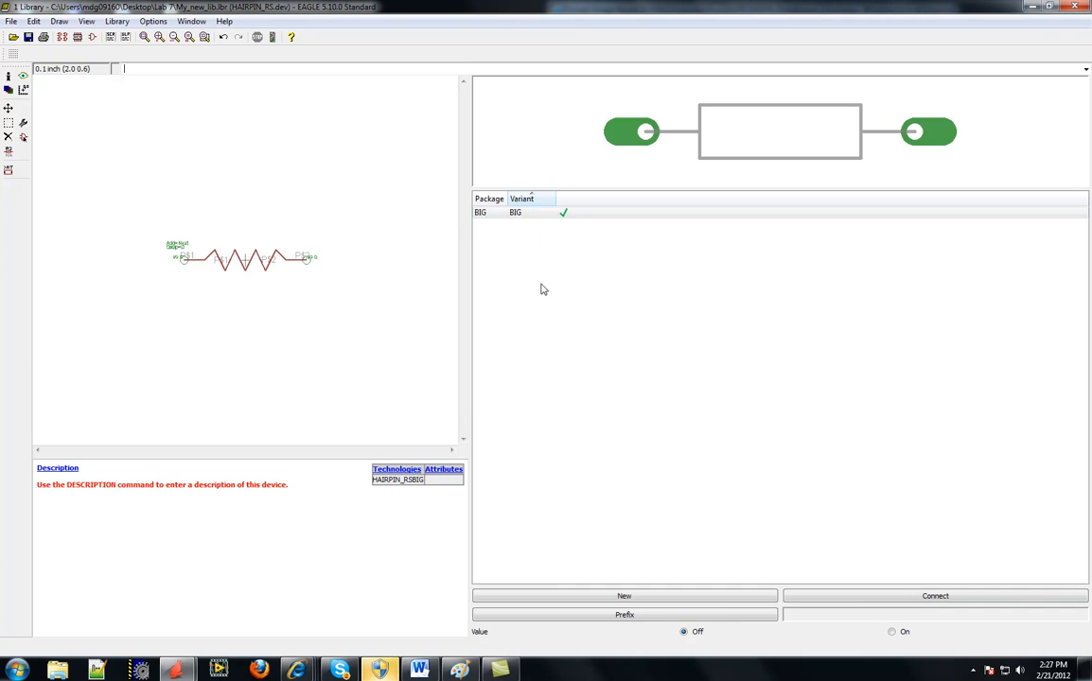
Add the SMALL package to HAIRPIN_RS as a variant named SMALL
left_click(624, 596)
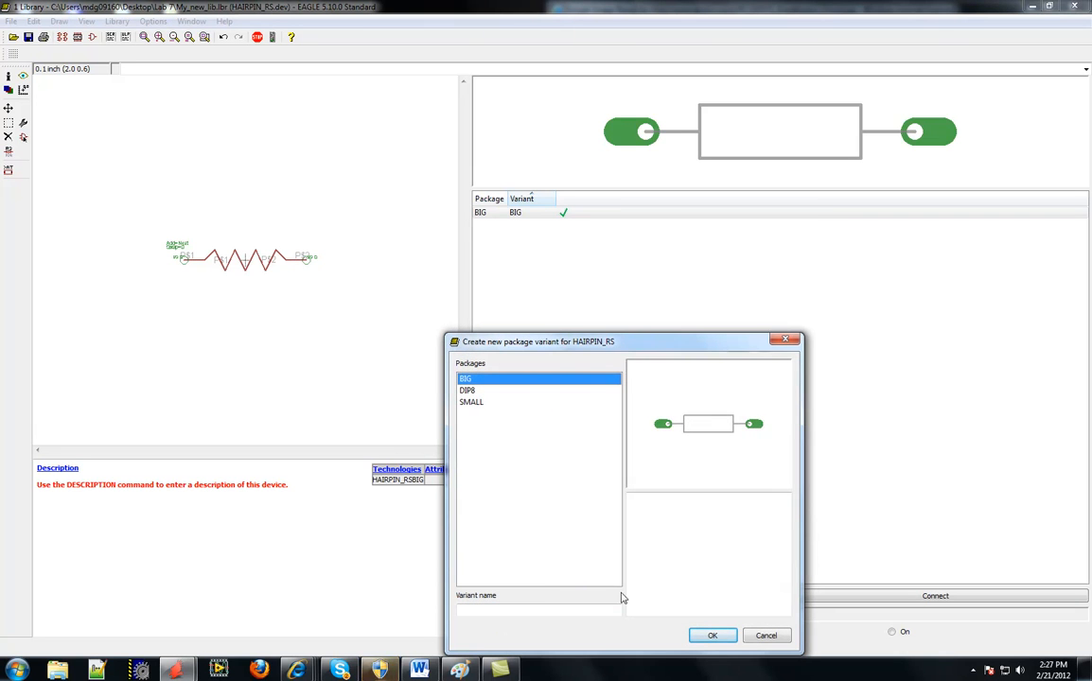
left_click(482, 402)
left_click(493, 610)
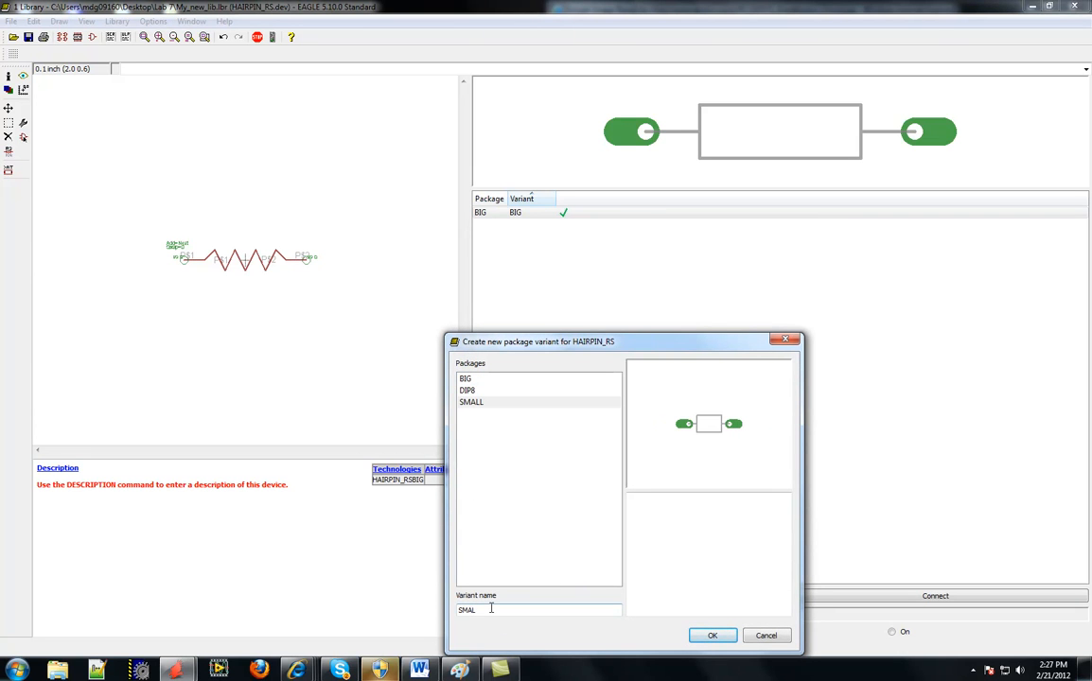
left_click(711, 635)
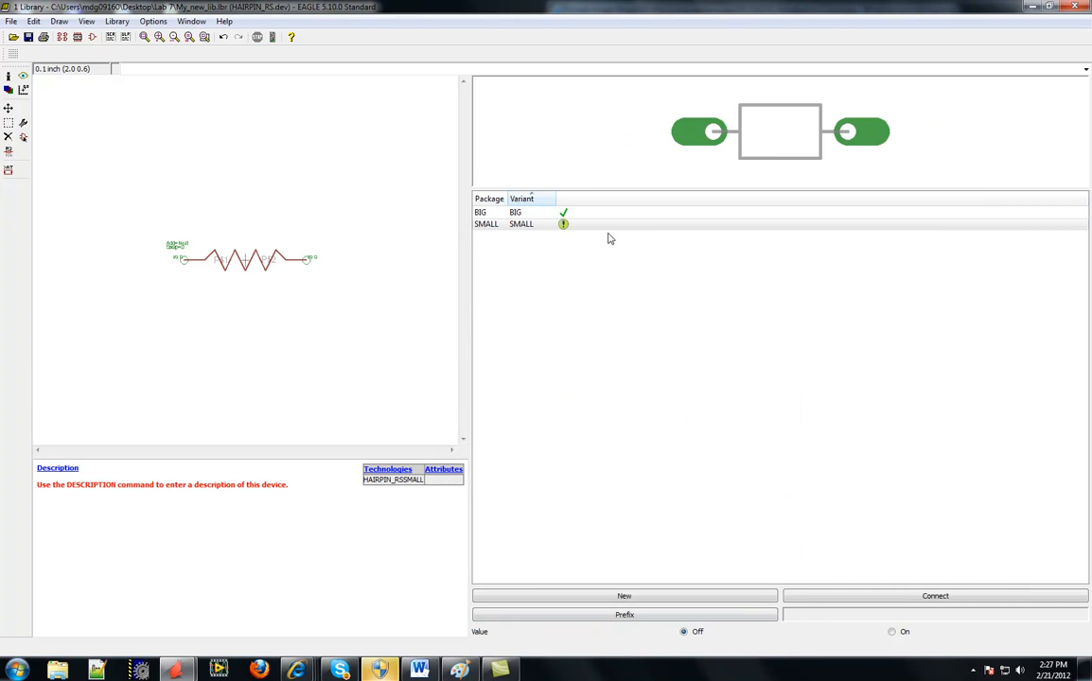
Connect the SMALL variant's two symbol pins to its matching pads P$1 and P$2
left_click(916, 597)
left_click(746, 593)
left_click(745, 593)
left_click(998, 636)
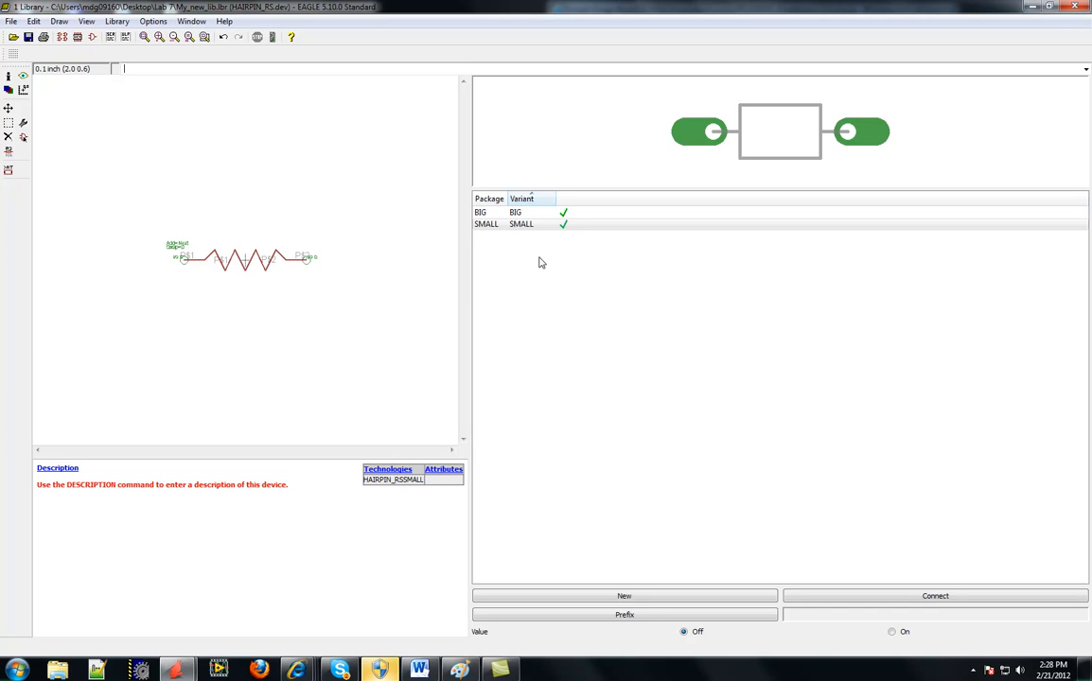
left_click(510, 229)
left_click(212, 67)
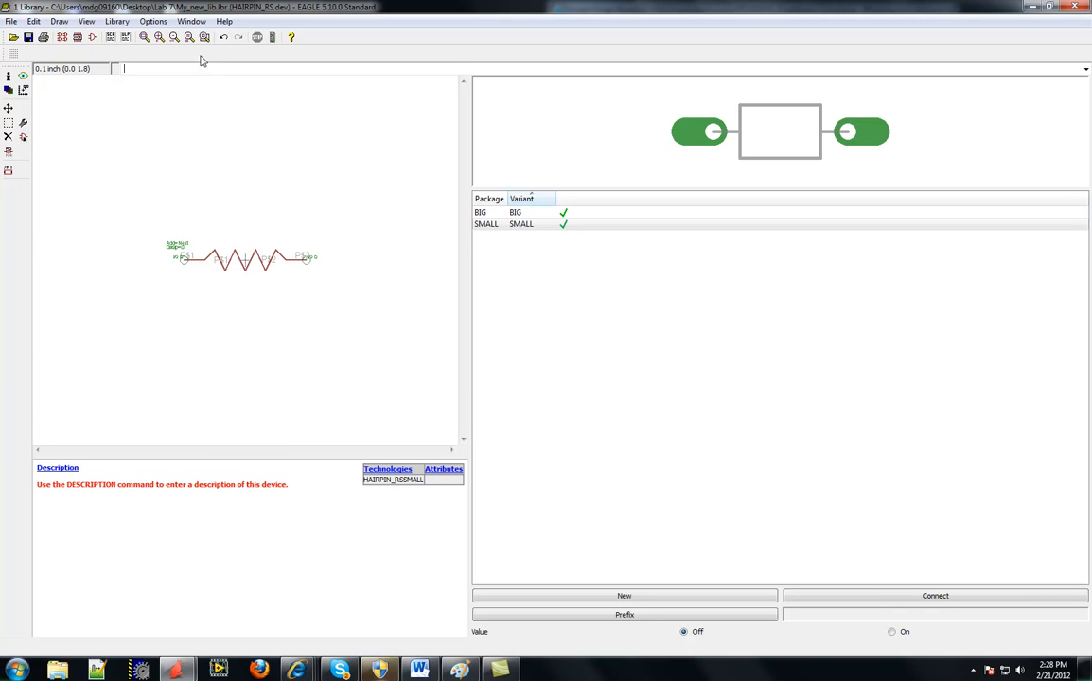
Save the library with both HAIRPIN_RS package variants
left_click(11, 21)
mouse_move(33, 21)
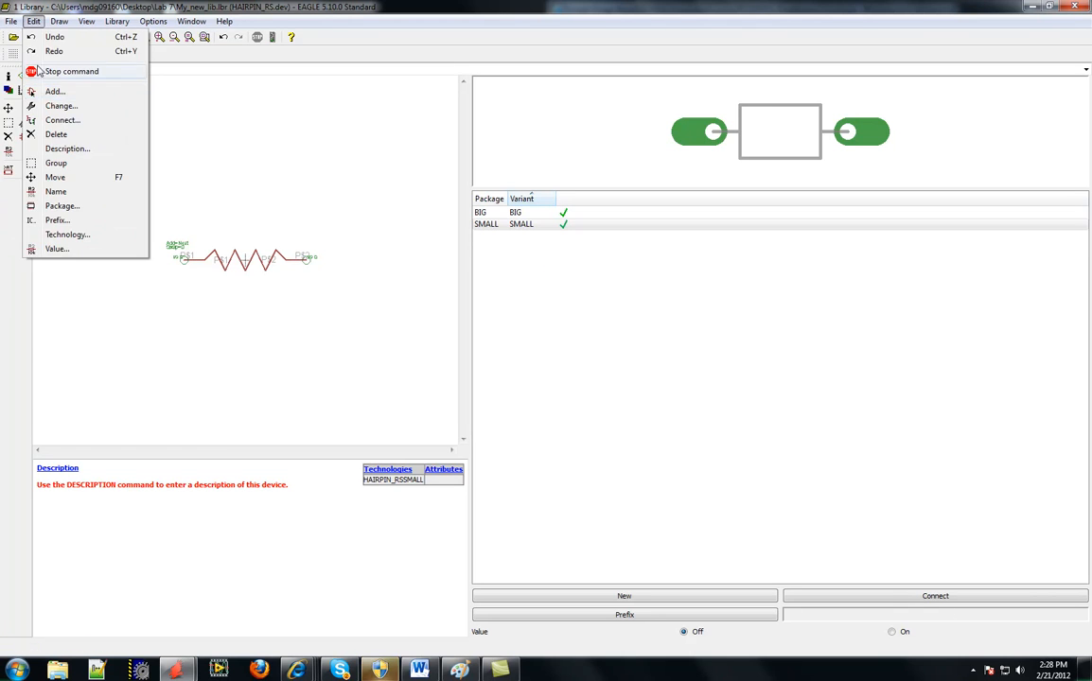
left_click(38, 86)
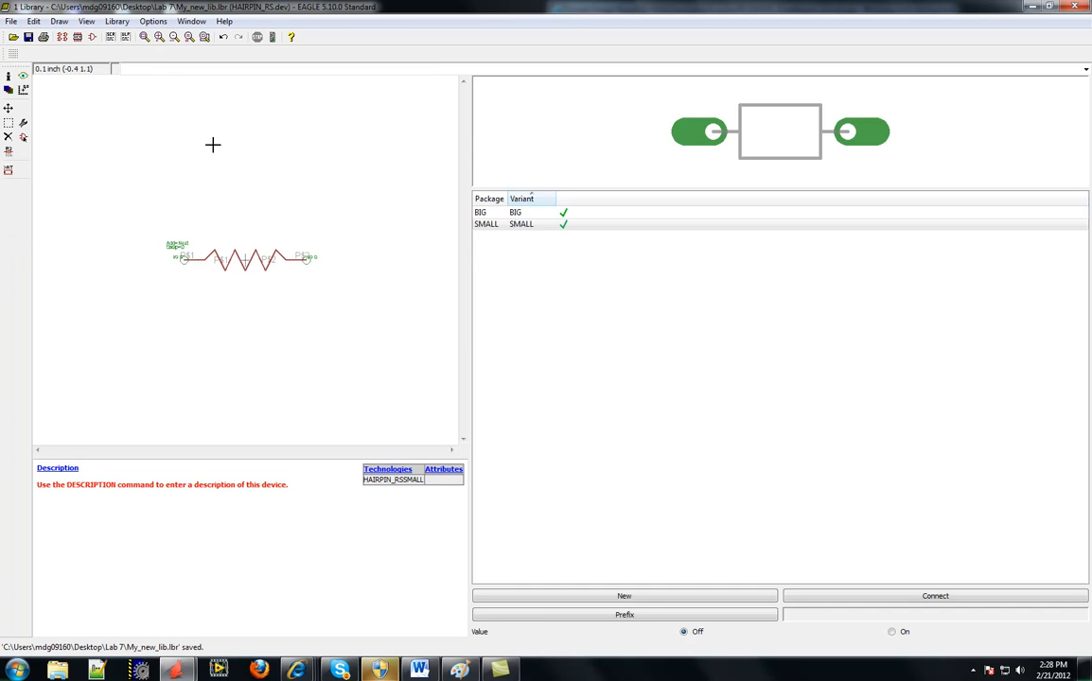
Create a new device named MACRONIX_3332 in the library
left_click(116, 23)
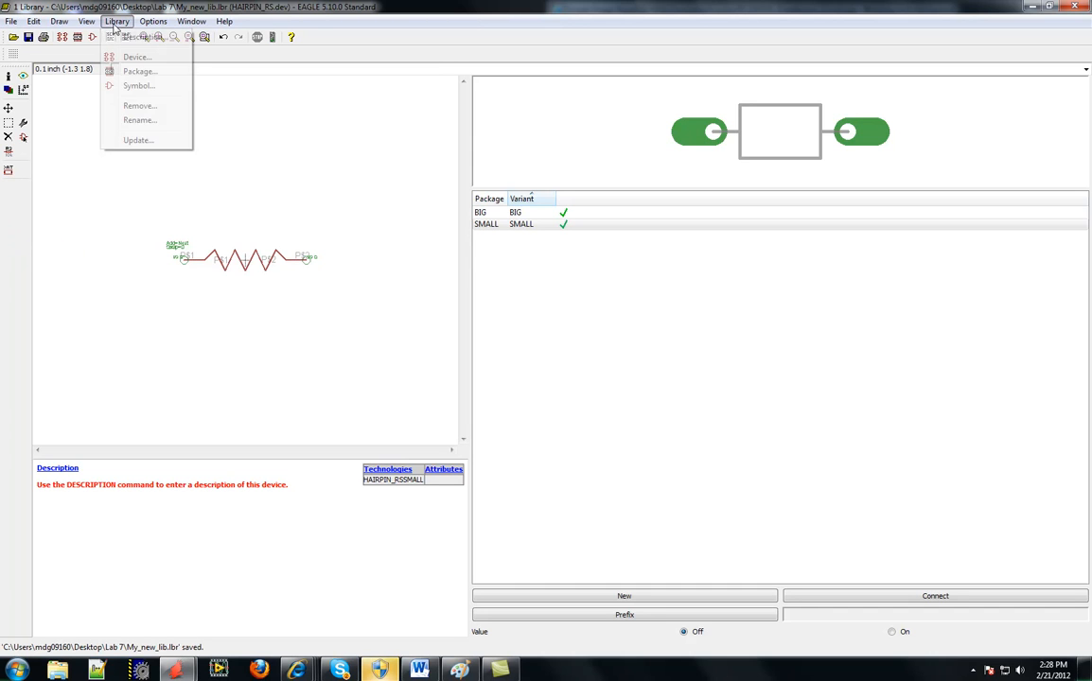
left_click(138, 57)
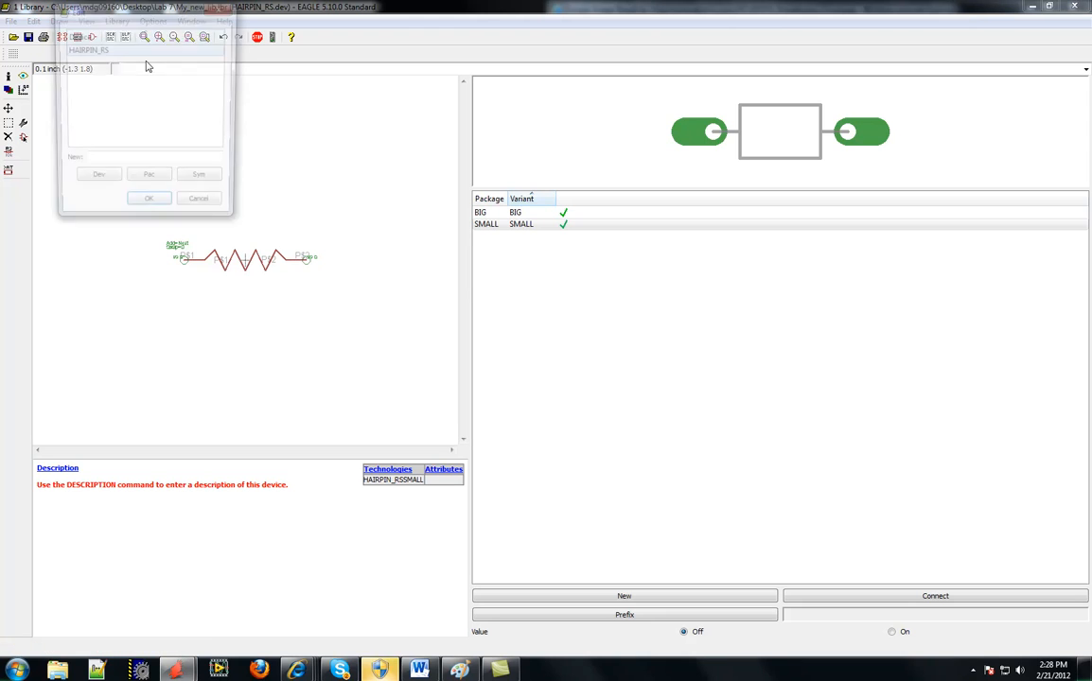
left_click(120, 163)
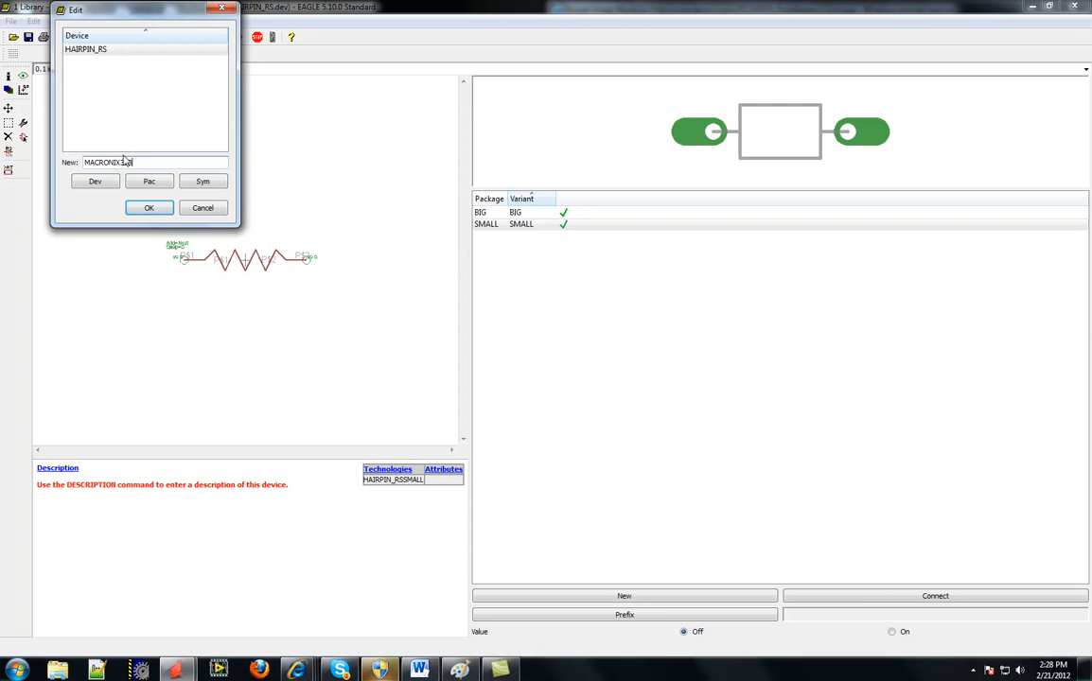
type("2")
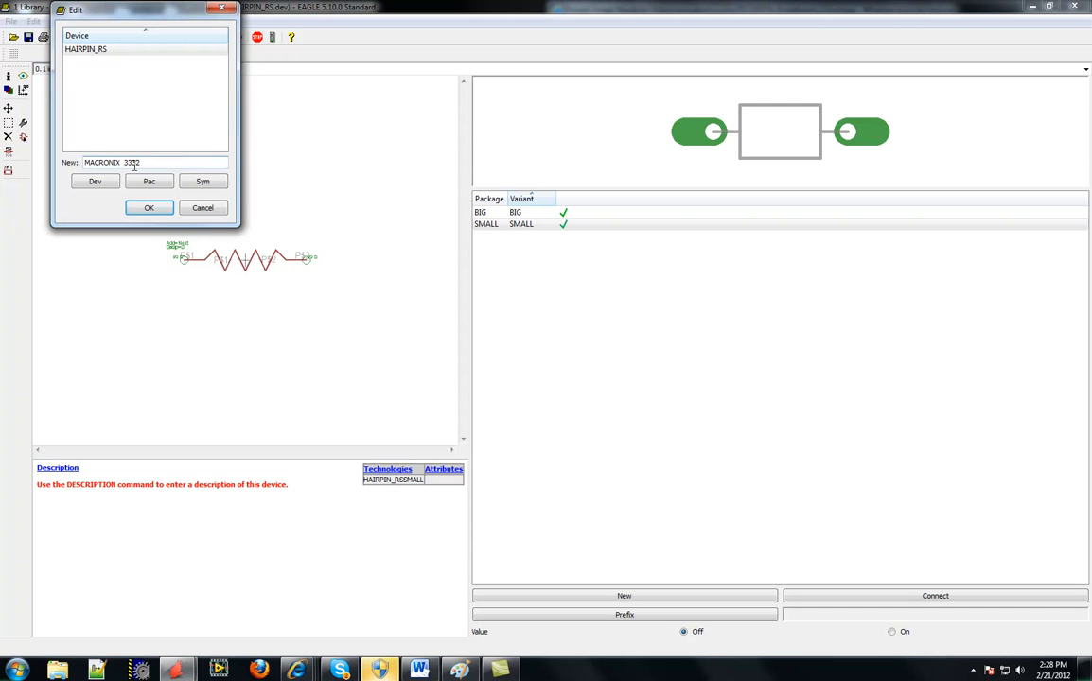
left_click(147, 208)
left_click(159, 237)
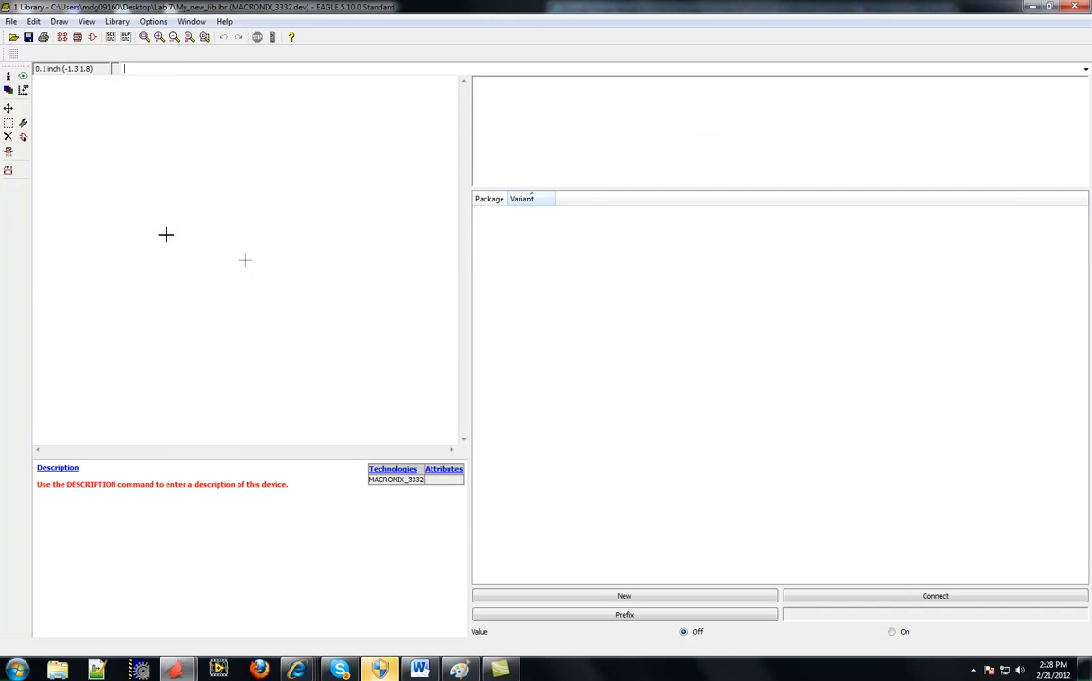
Add the MACRONIX_3233 symbol to the new device, placing one instance at the origin
left_click(117, 22)
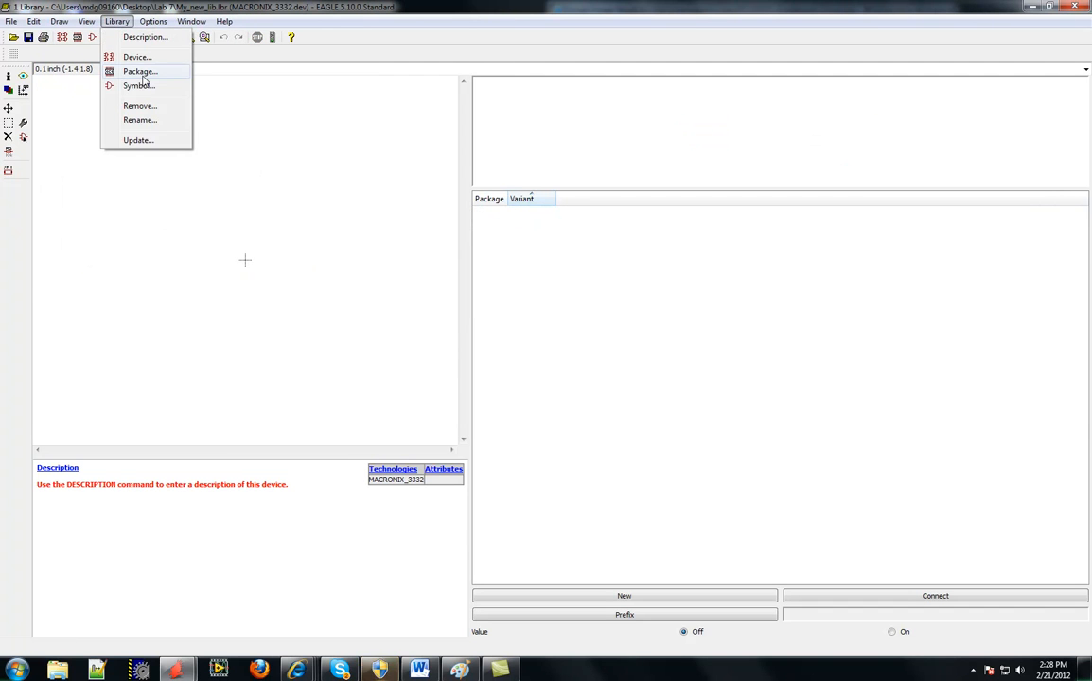
left_click(23, 137)
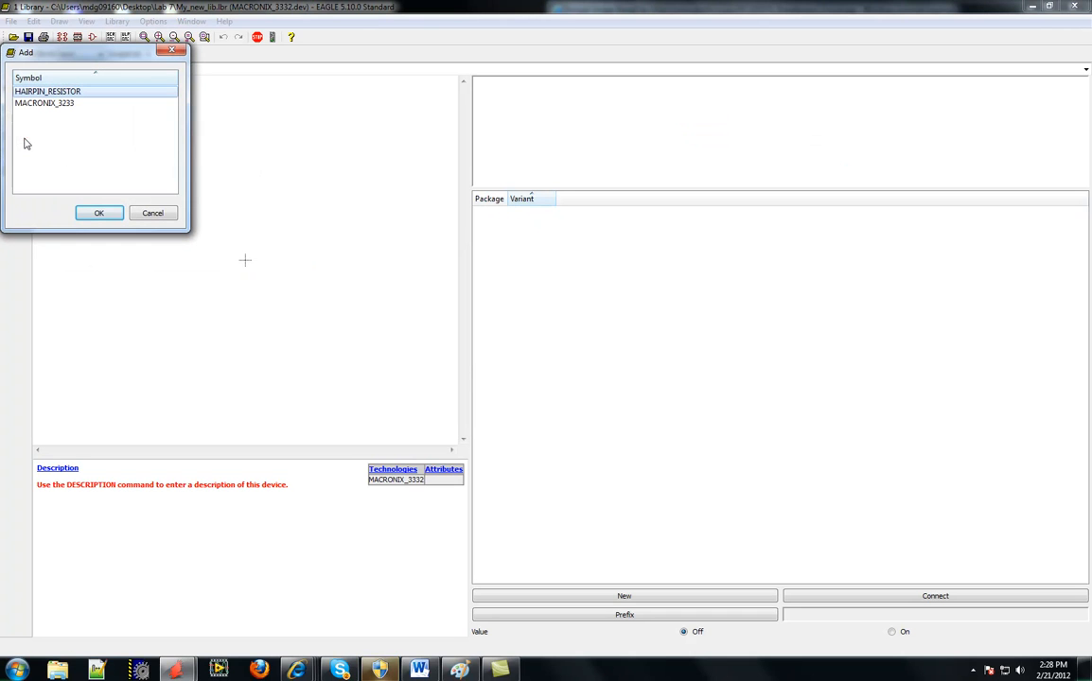
left_click(44, 103)
left_click(101, 214)
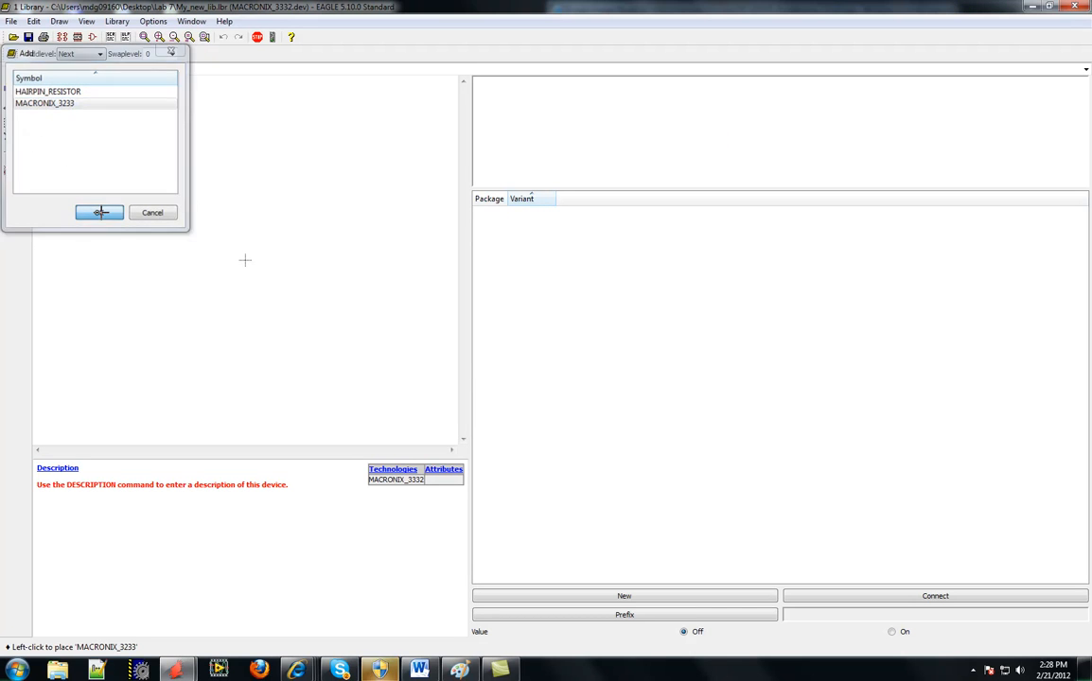
left_click(245, 259)
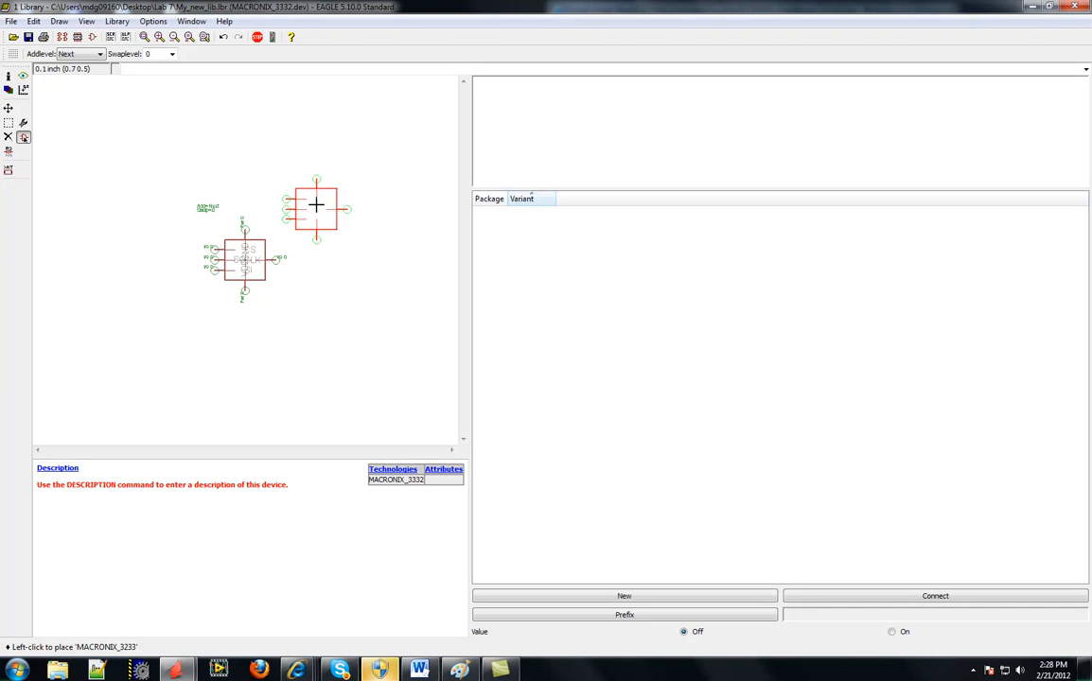
scroll(316, 205, "up", 5)
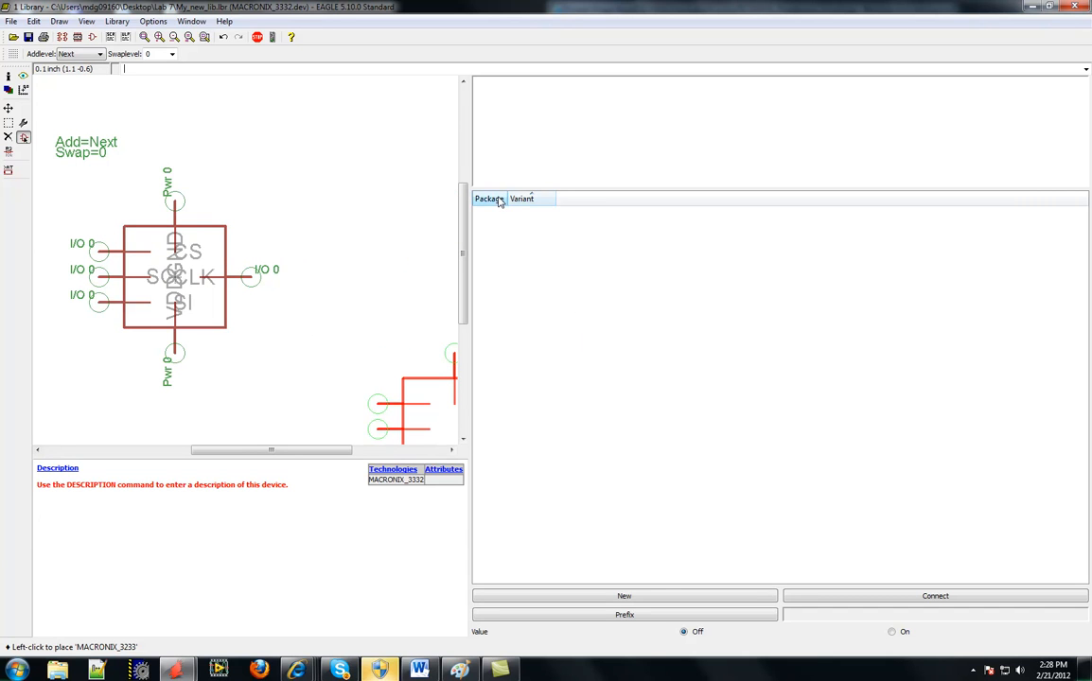
Add the DIP8 package to the MACRONIX_3332 device as a variant named DIP8
left_click(627, 596)
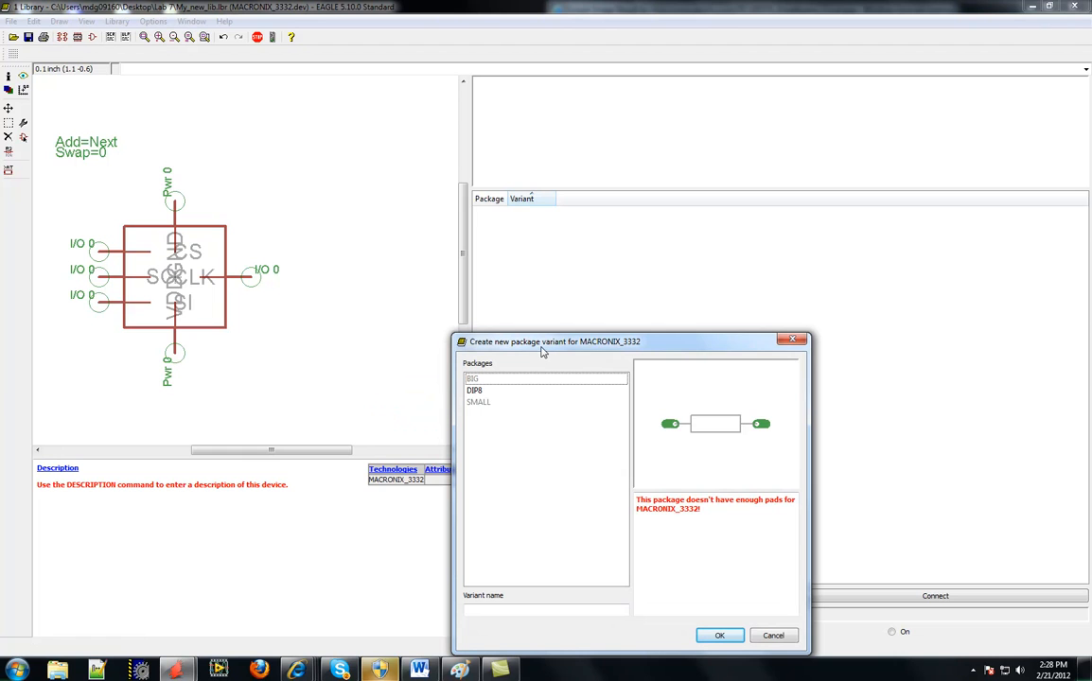
left_click_drag(562, 347, 594, 182)
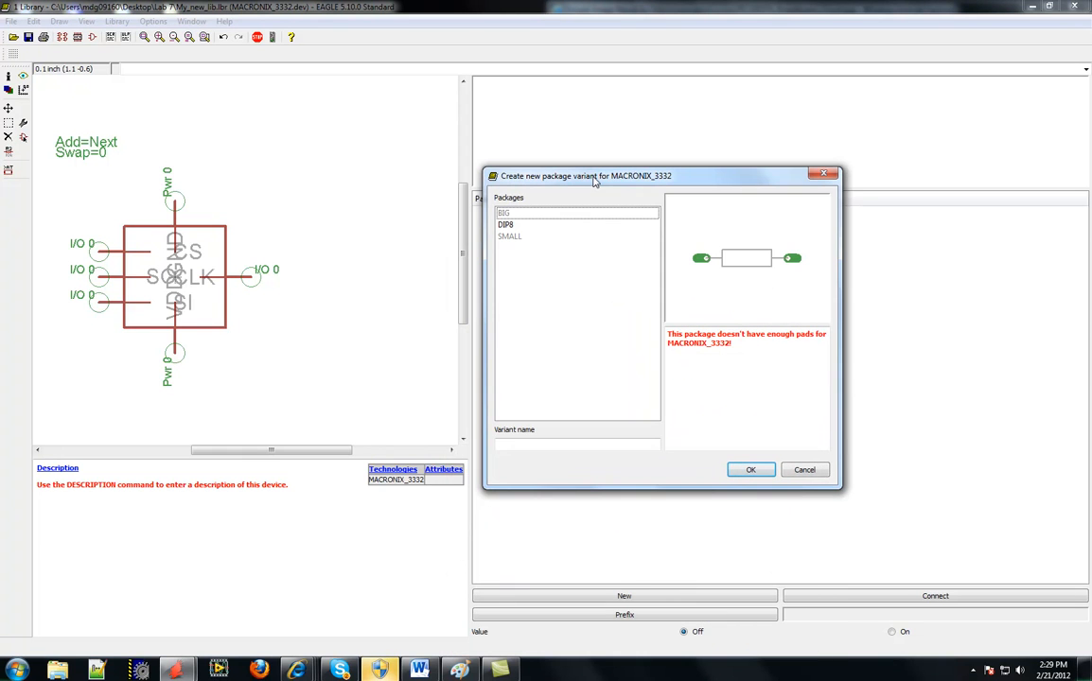
left_click(507, 225)
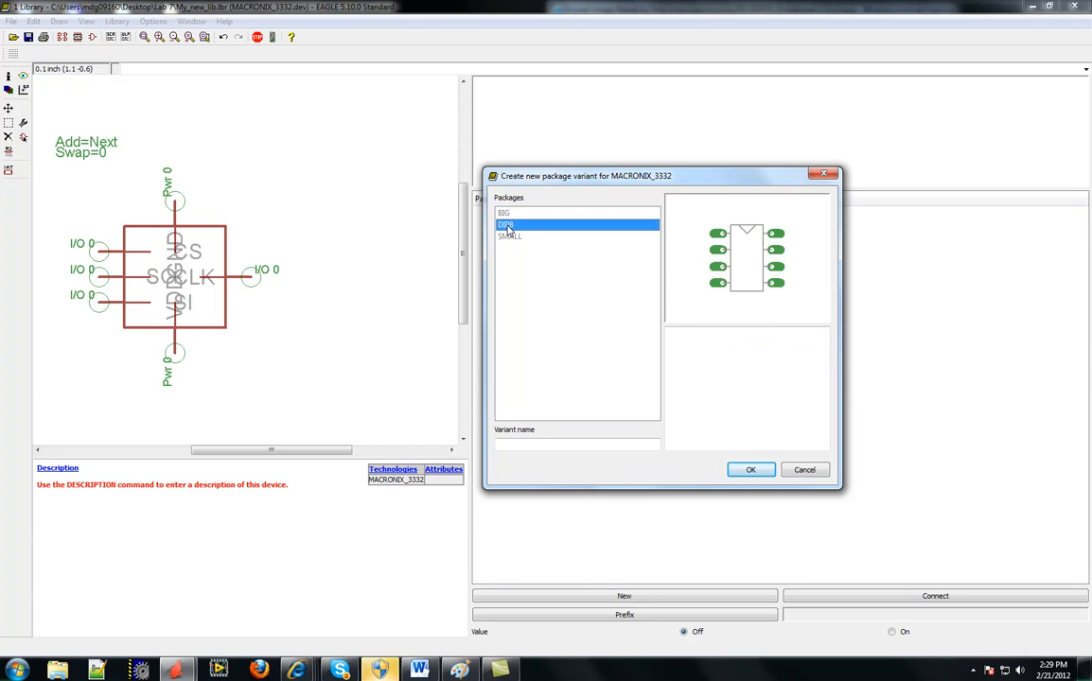
left_click(519, 445)
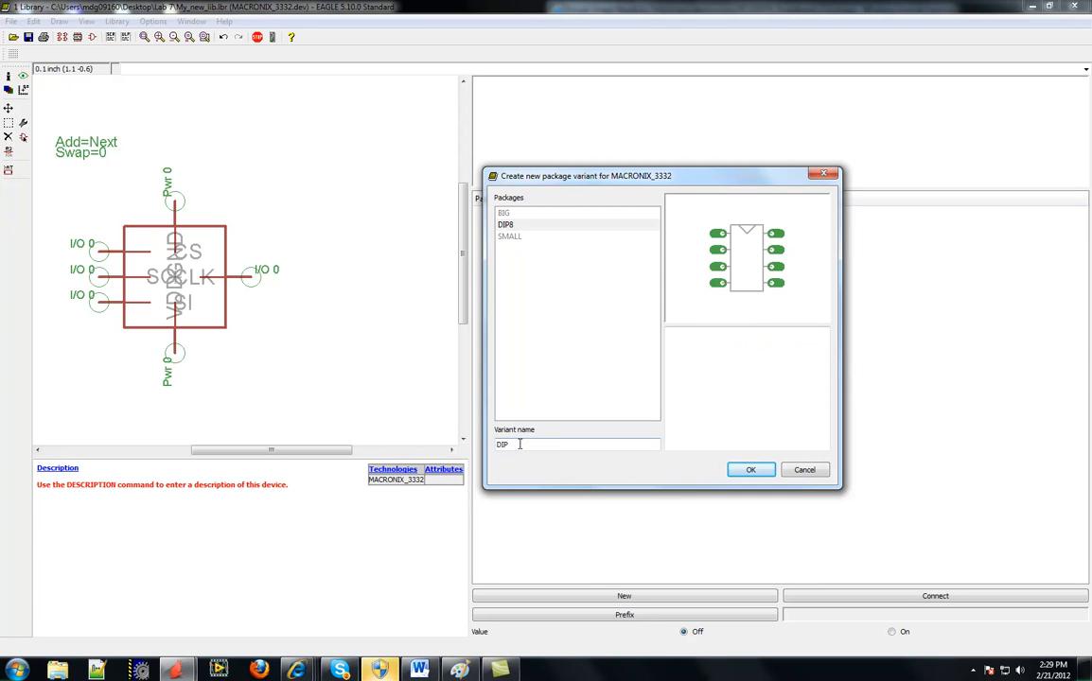
left_click(752, 471)
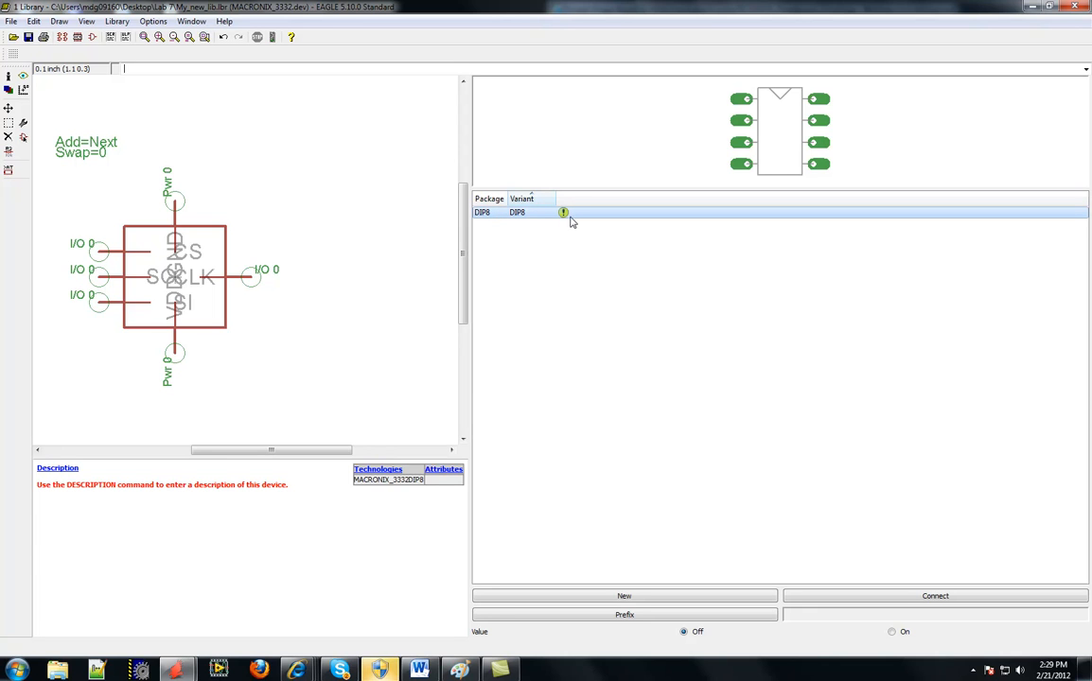
Check the flash chip pinout in the Word lab document and connect the DIP8 variant's CS pin to pad P2
left_click(922, 597)
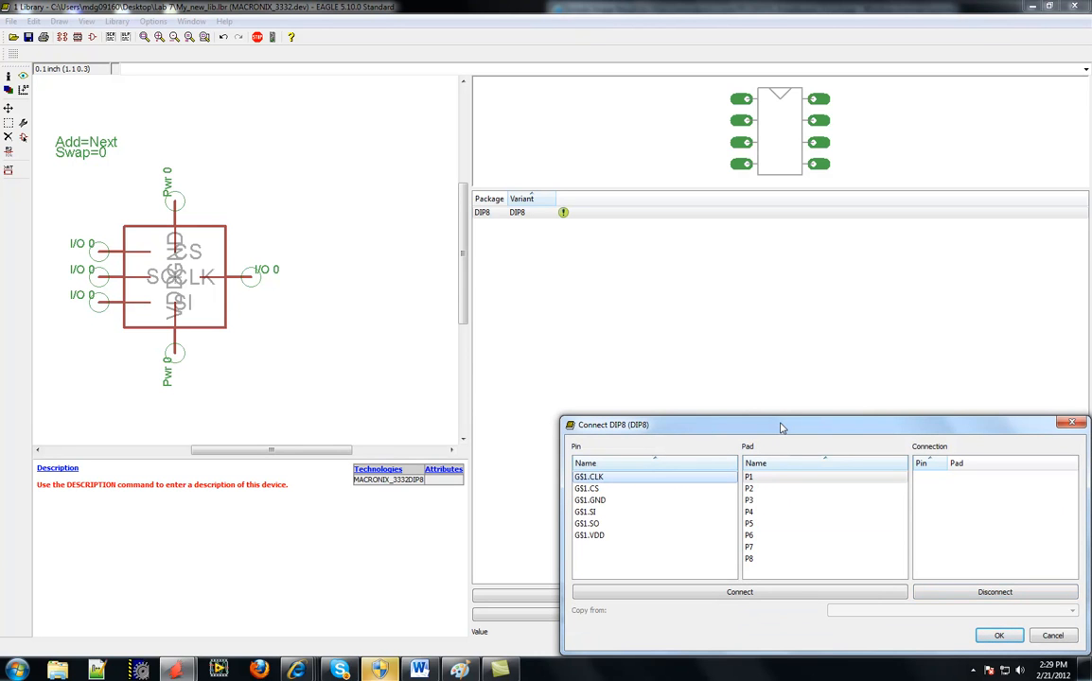
left_click_drag(781, 427, 559, 177)
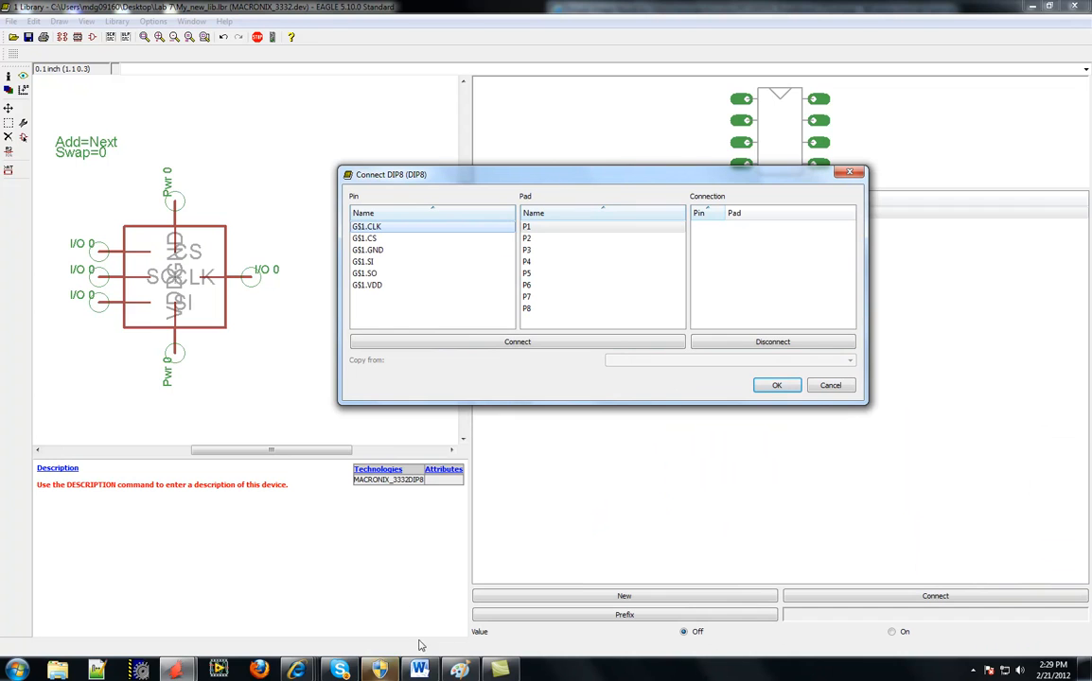
left_click(421, 669)
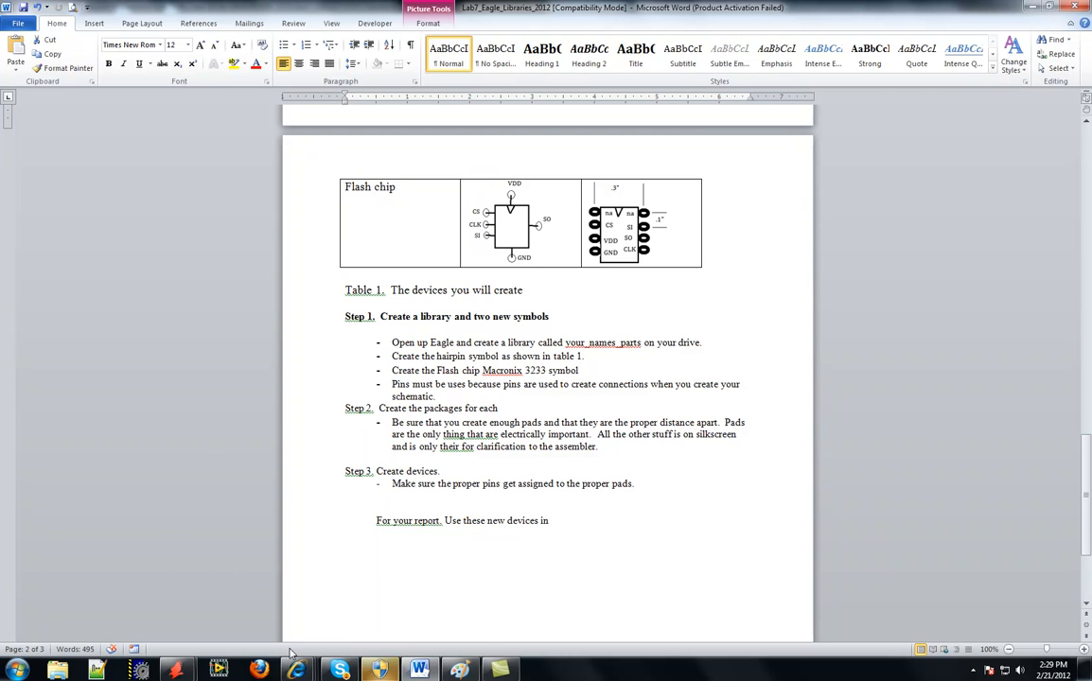
mouse_move(175, 669)
left_click(244, 610)
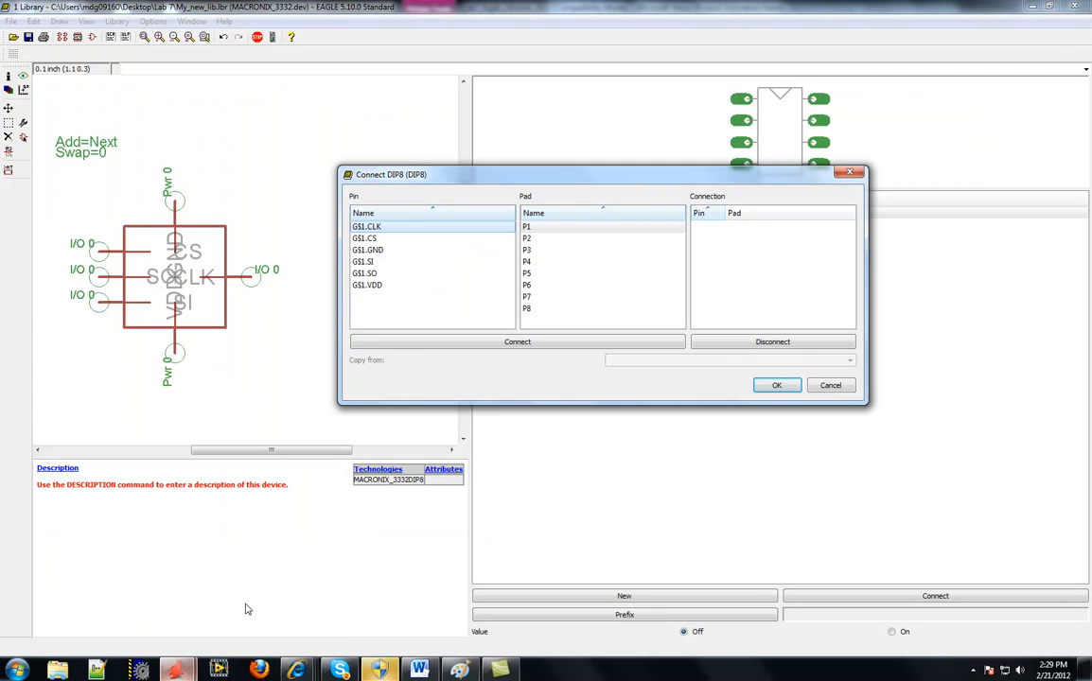
left_click(530, 239)
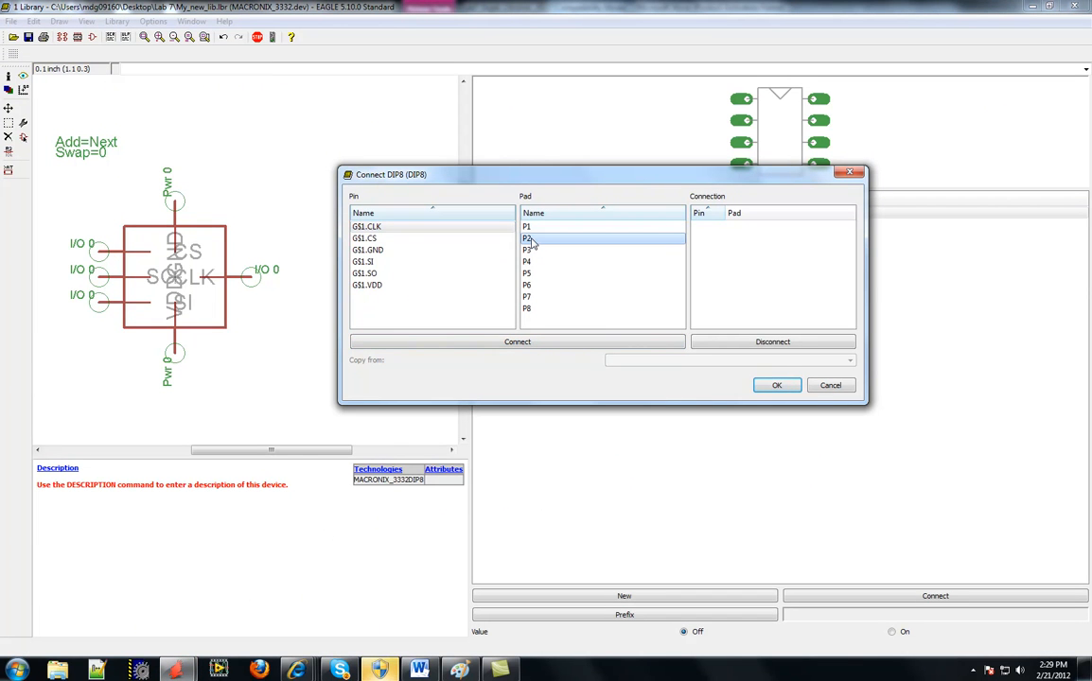
left_click(365, 240)
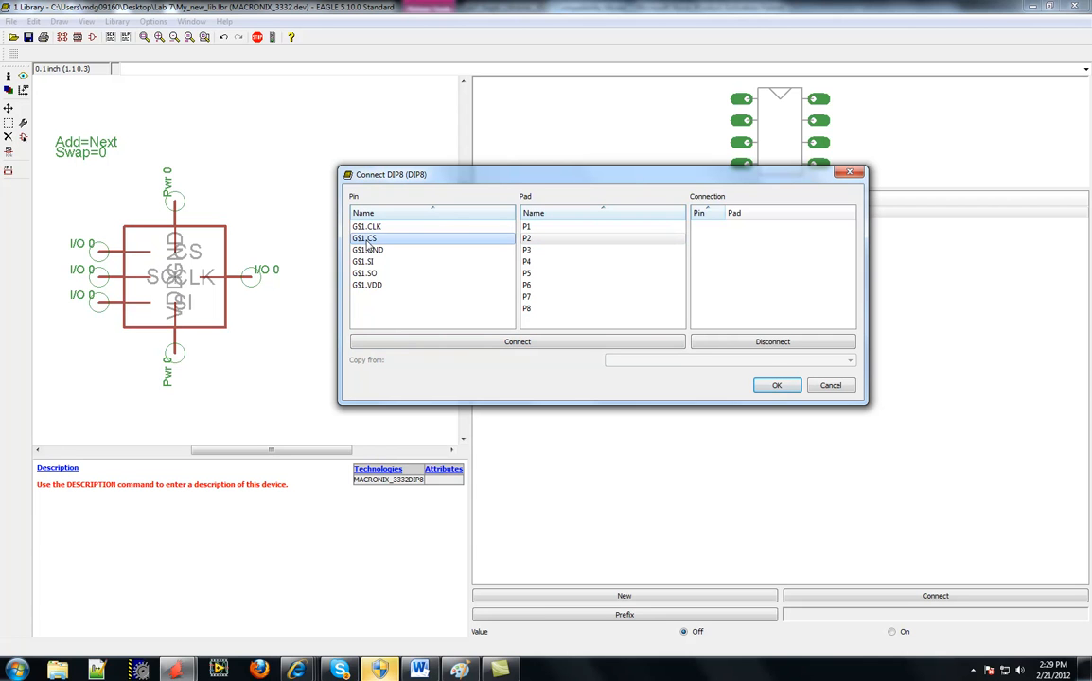
left_click(535, 343)
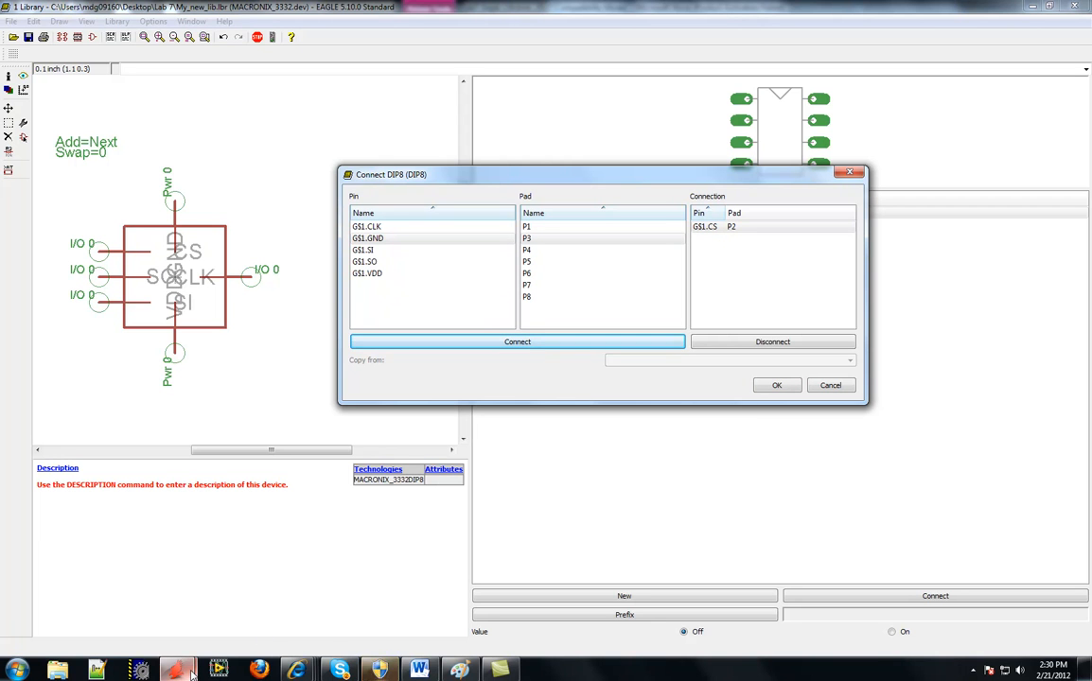
Consult the flash chip pinout in the Word lab document again and connect the VDD pin to pad P3
mouse_move(192, 671)
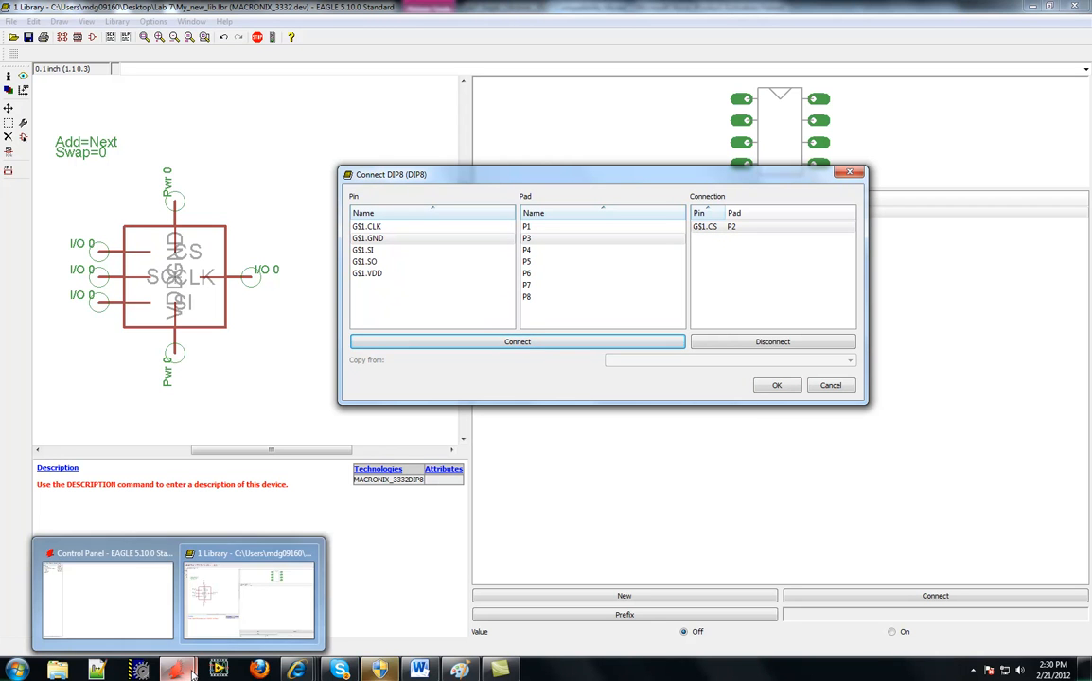
left_click(419, 671)
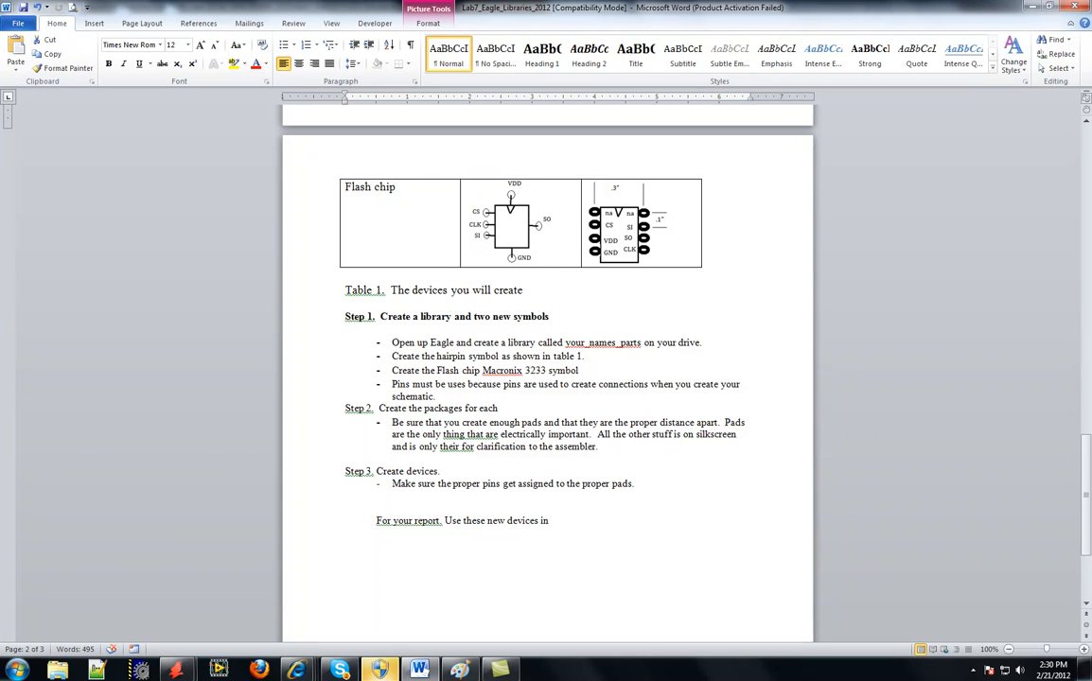
mouse_move(421, 671)
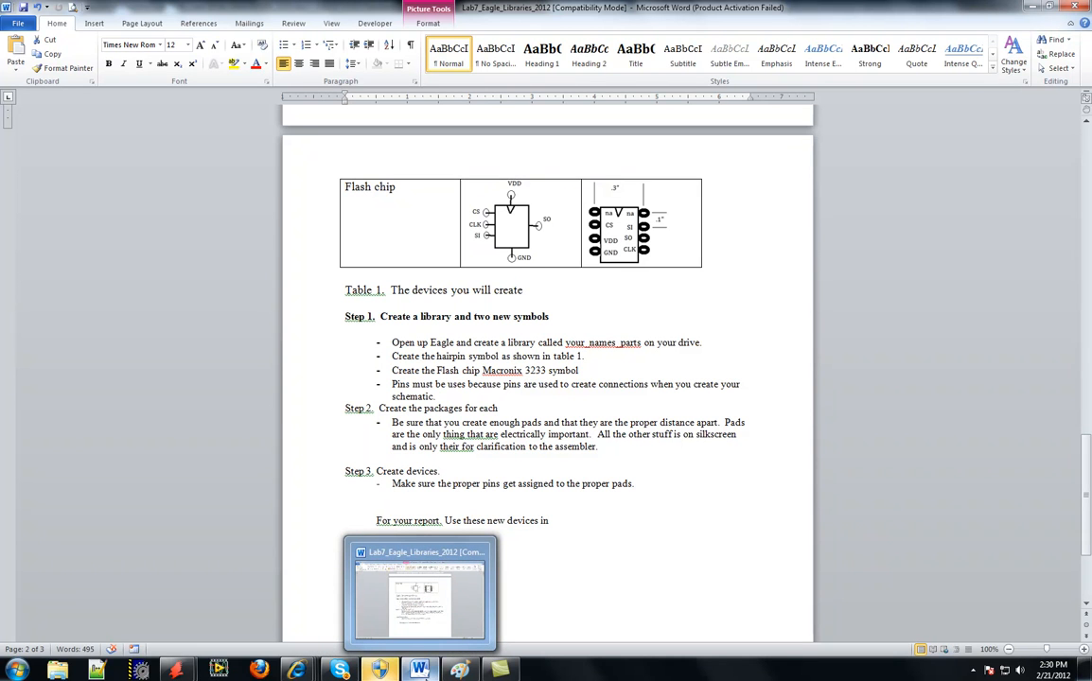
mouse_move(180, 670)
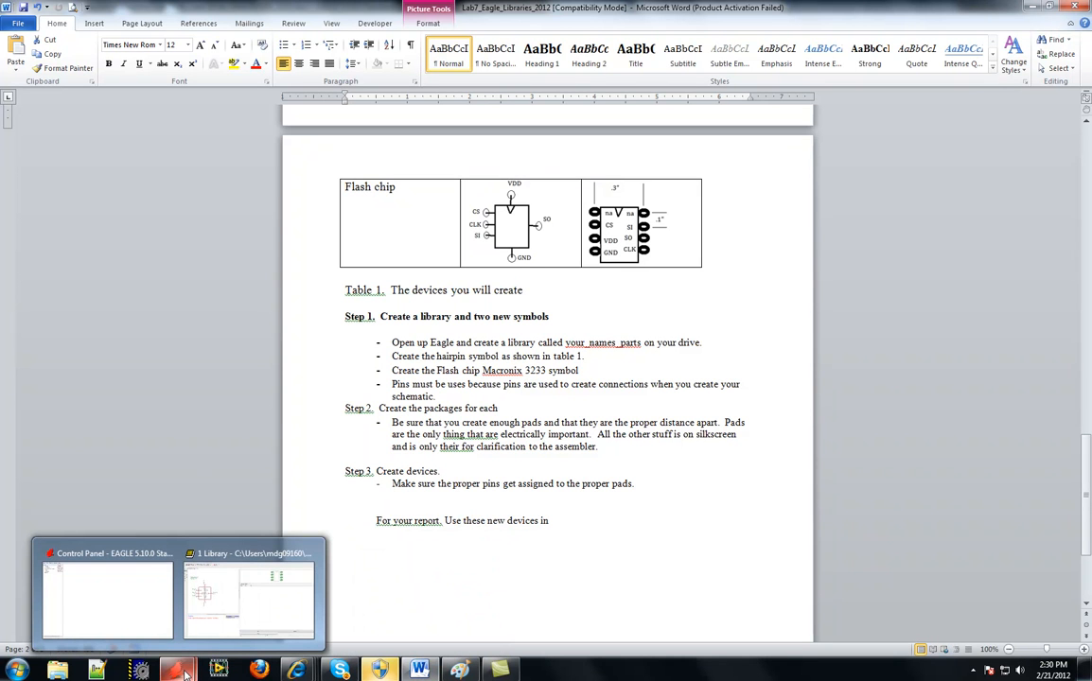
left_click(248, 613)
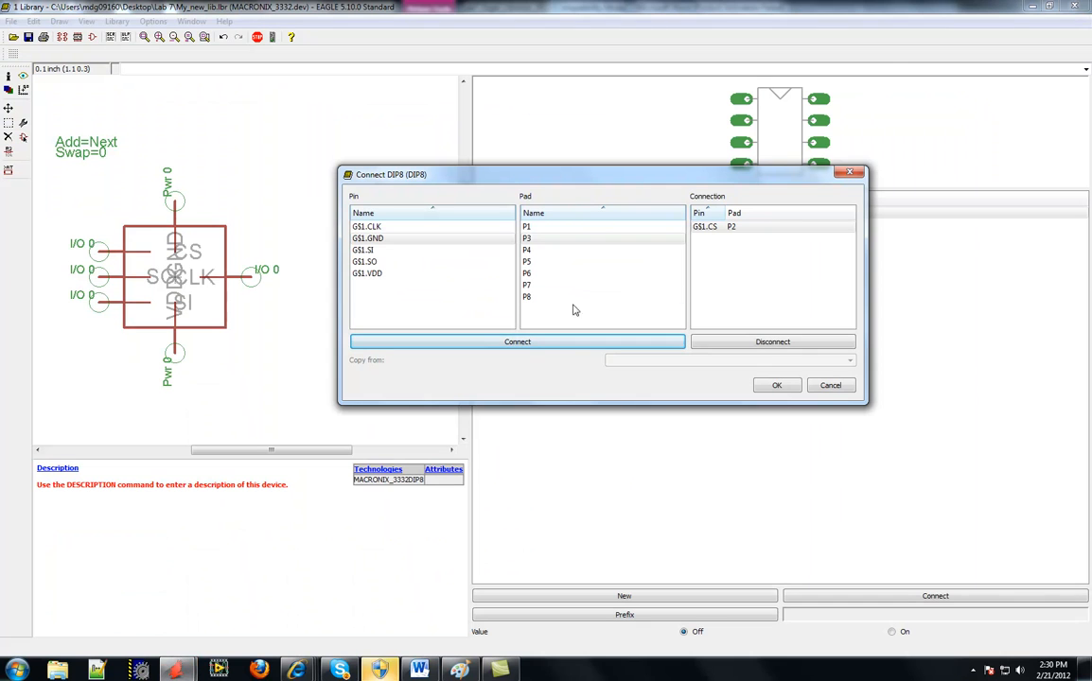
left_click(528, 239)
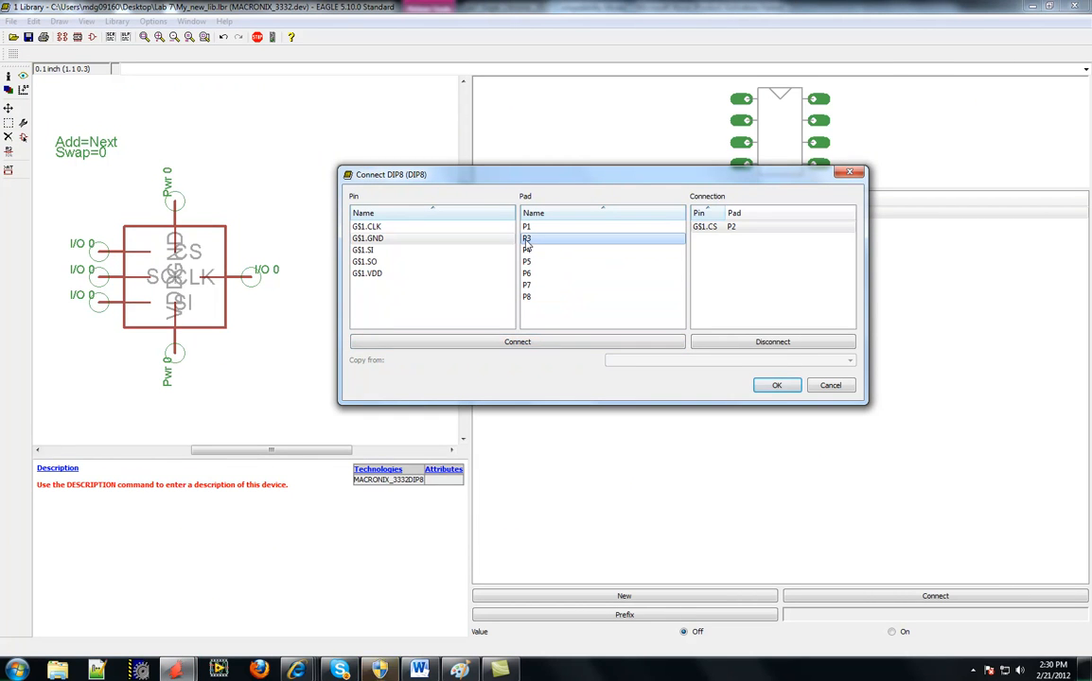
left_click(377, 275)
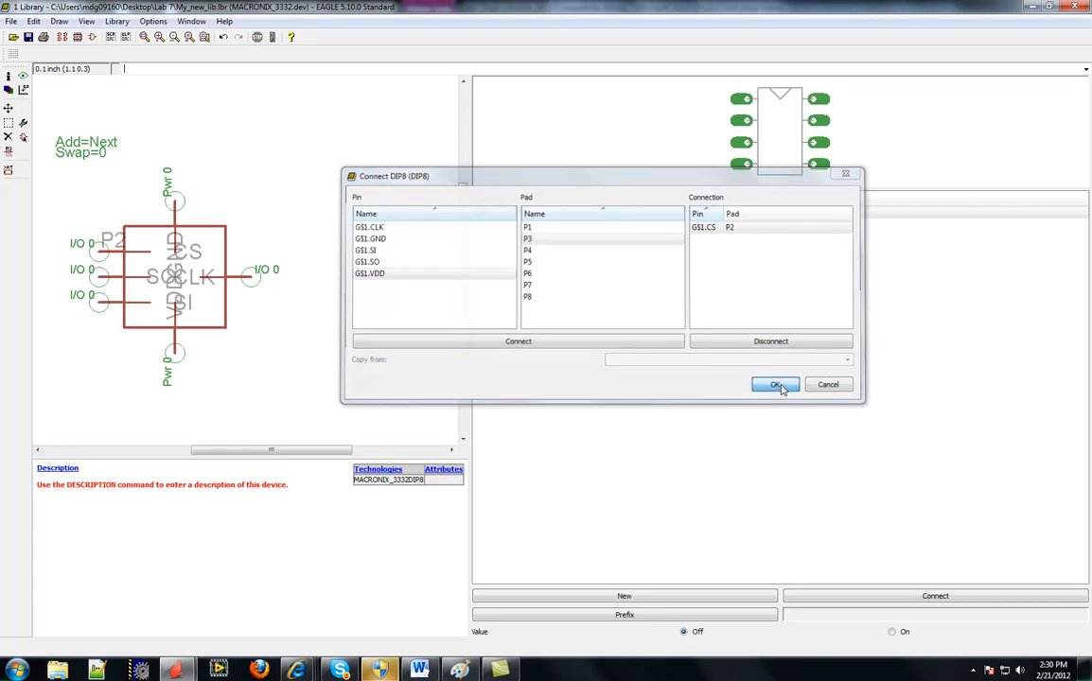
left_click(777, 386)
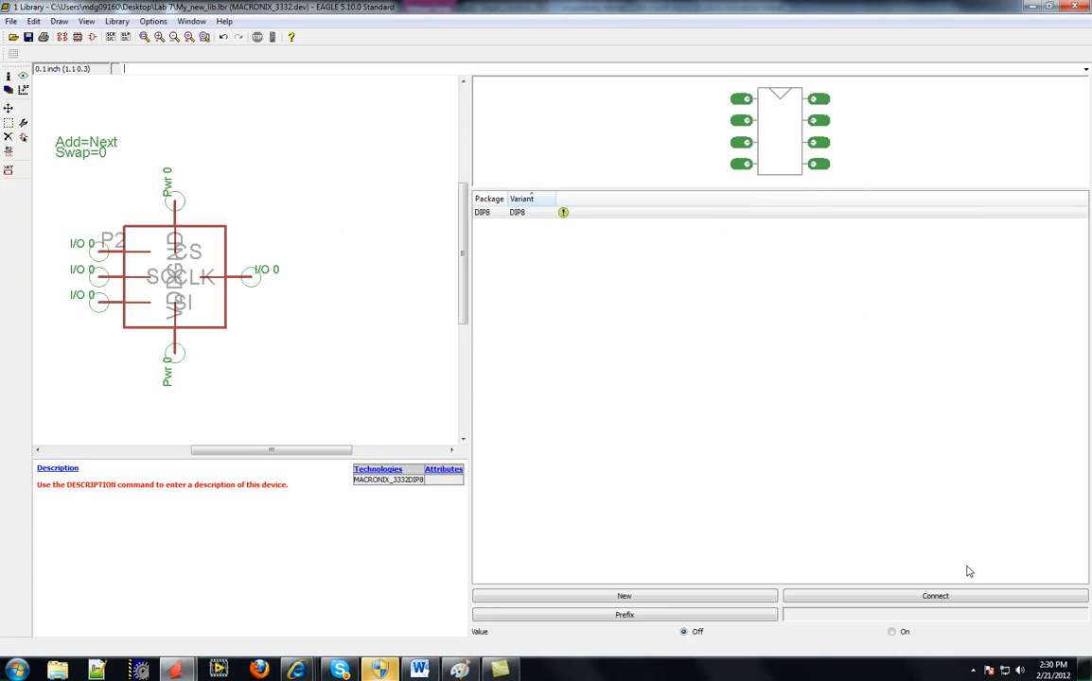
left_click(875, 596)
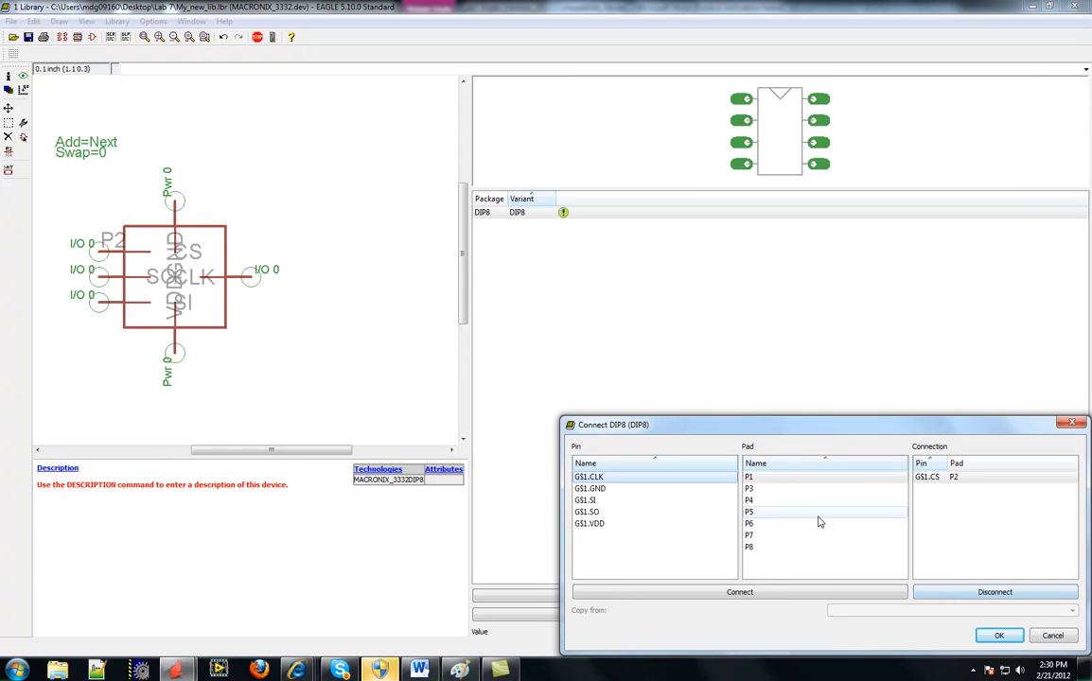
left_click(608, 523)
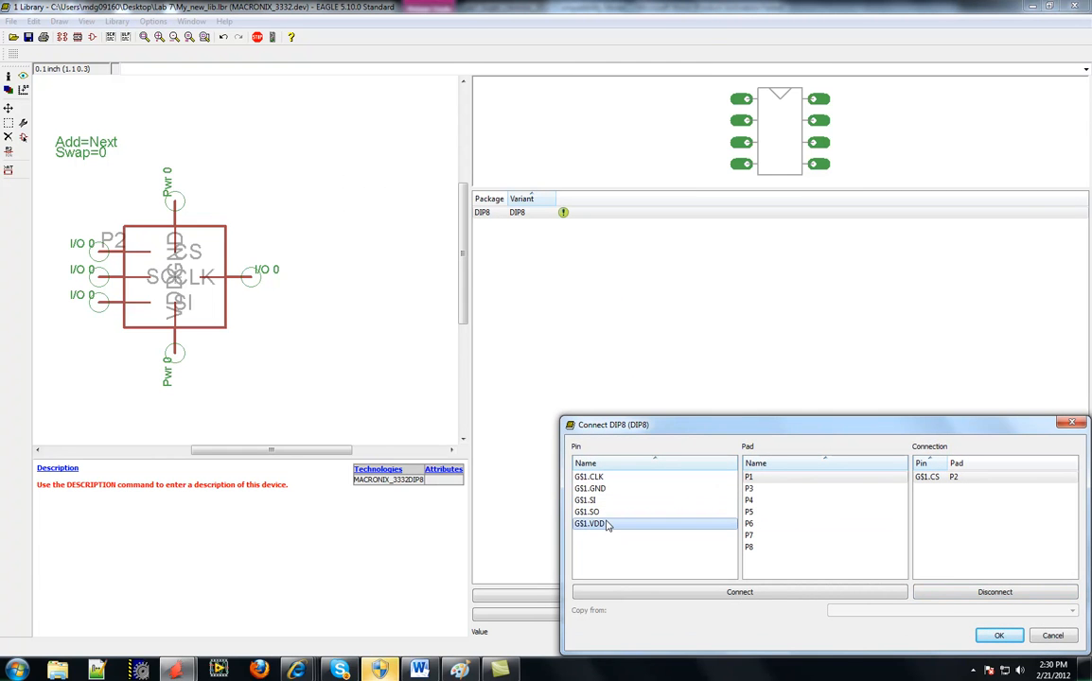
left_click(751, 489)
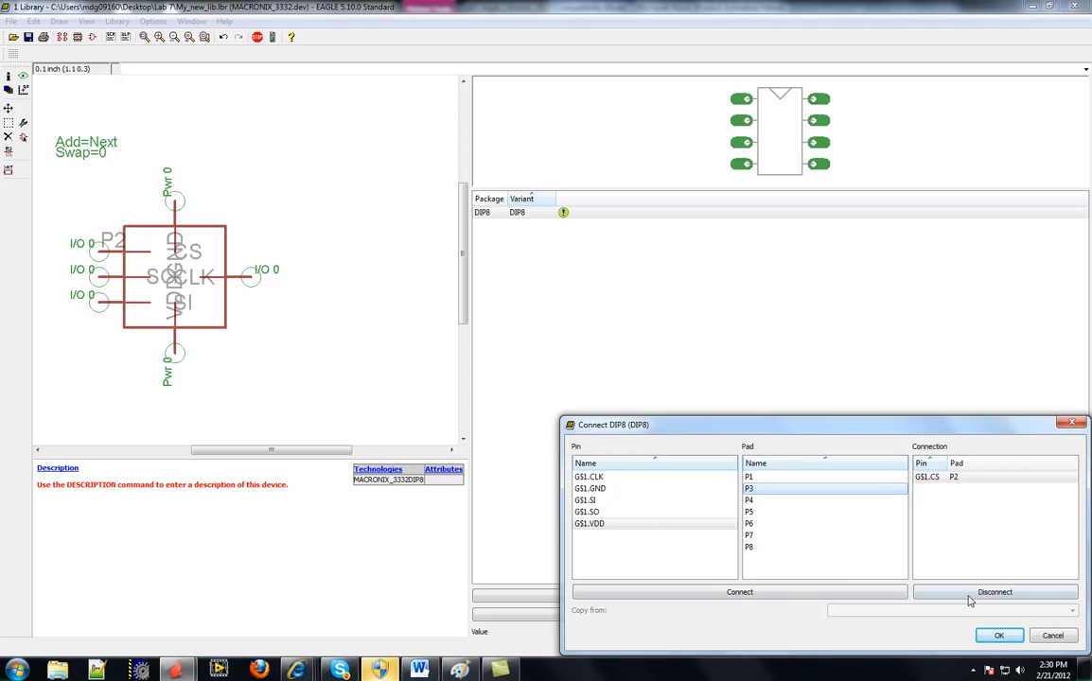
left_click(773, 594)
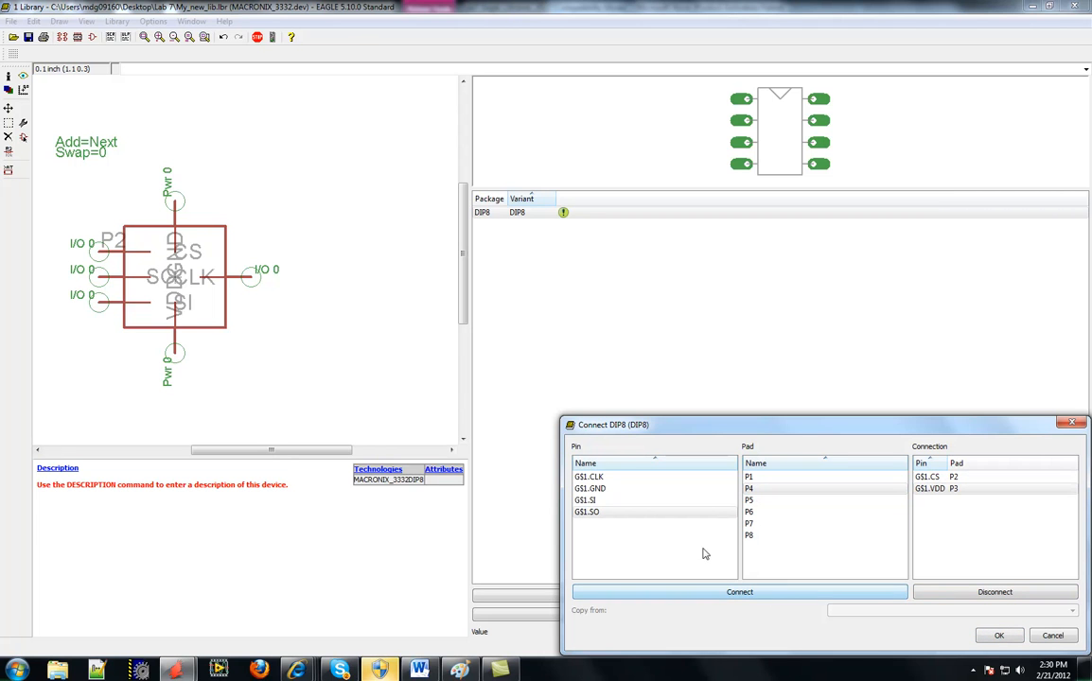
Connect the GND pin of the DIP8 variant to pad P4
left_click(621, 489)
left_click(756, 490)
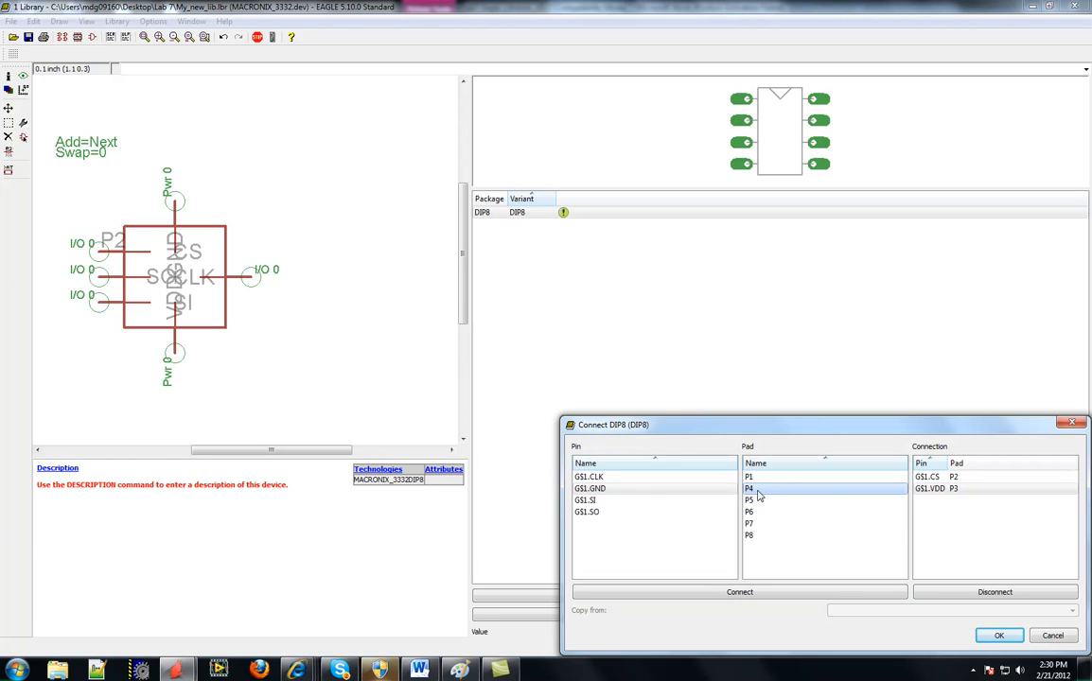
left_click(757, 593)
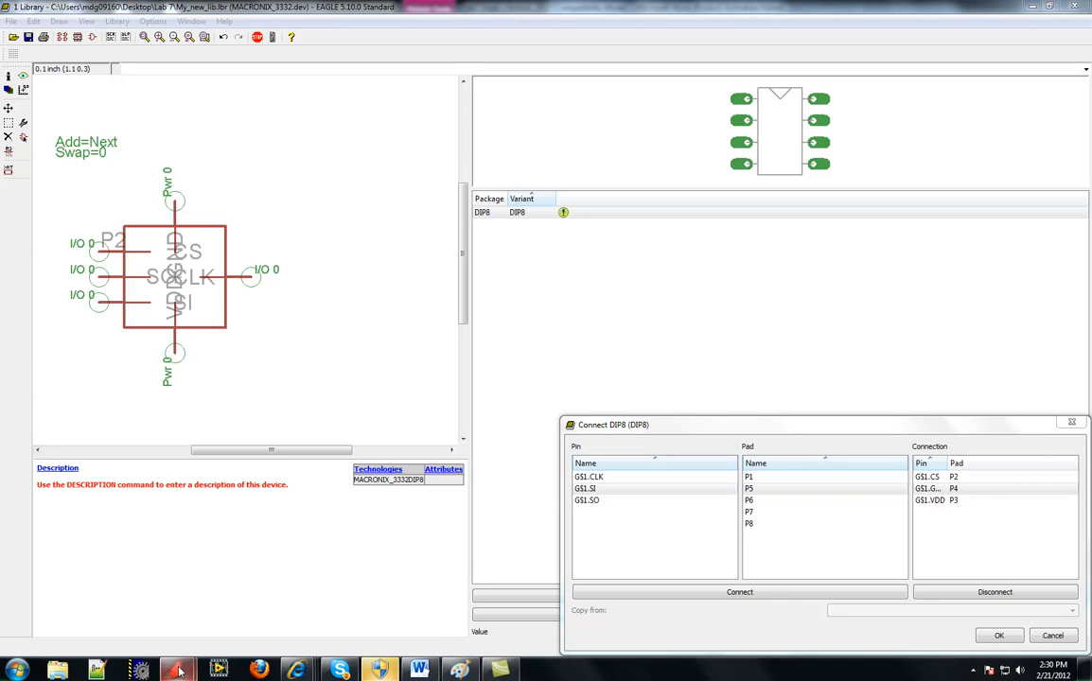
Recheck the chip's remaining pad assignments in the Word lab document and connect the CLK pin to pad P5
left_click(420, 670)
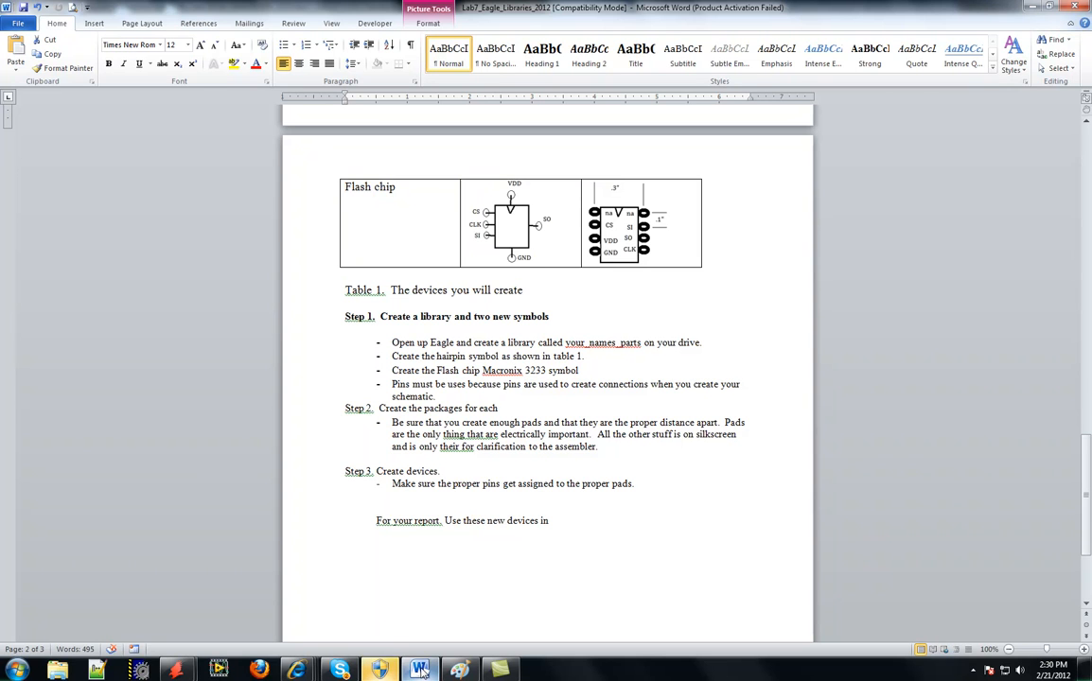
mouse_move(210, 669)
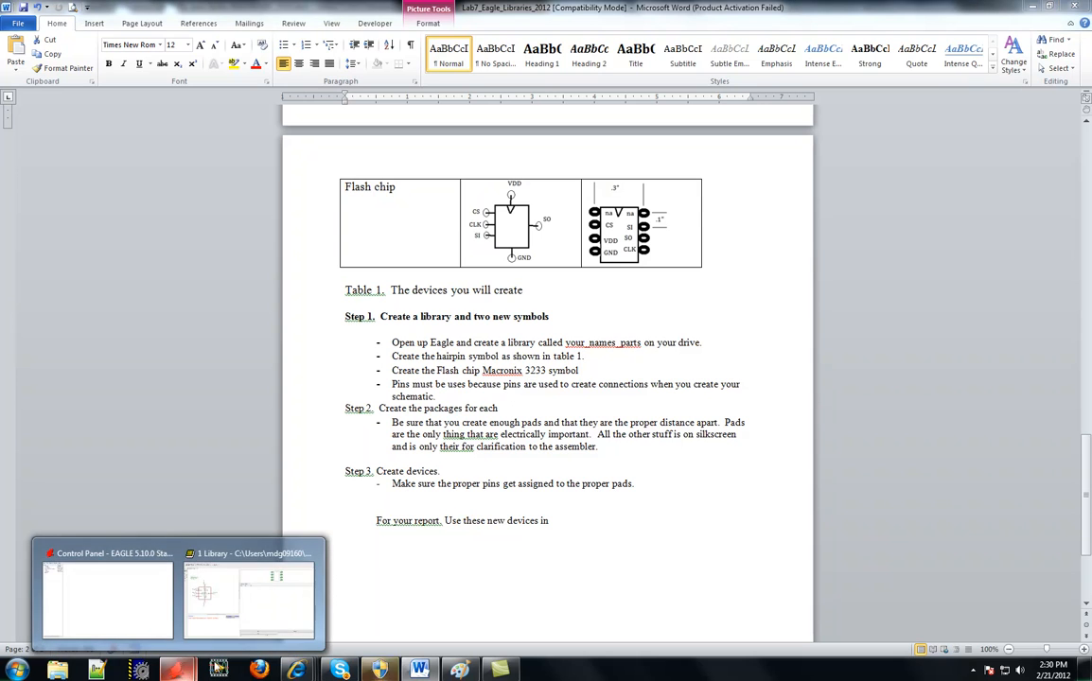
left_click(302, 617)
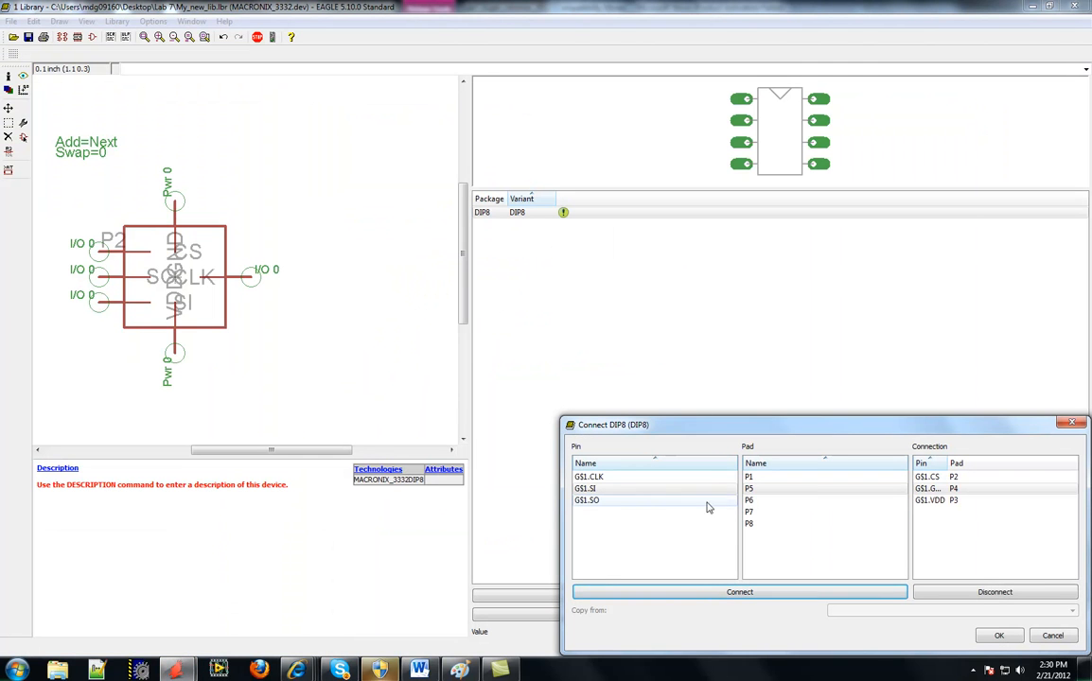
left_click(757, 488)
left_click(643, 489)
left_click(625, 477)
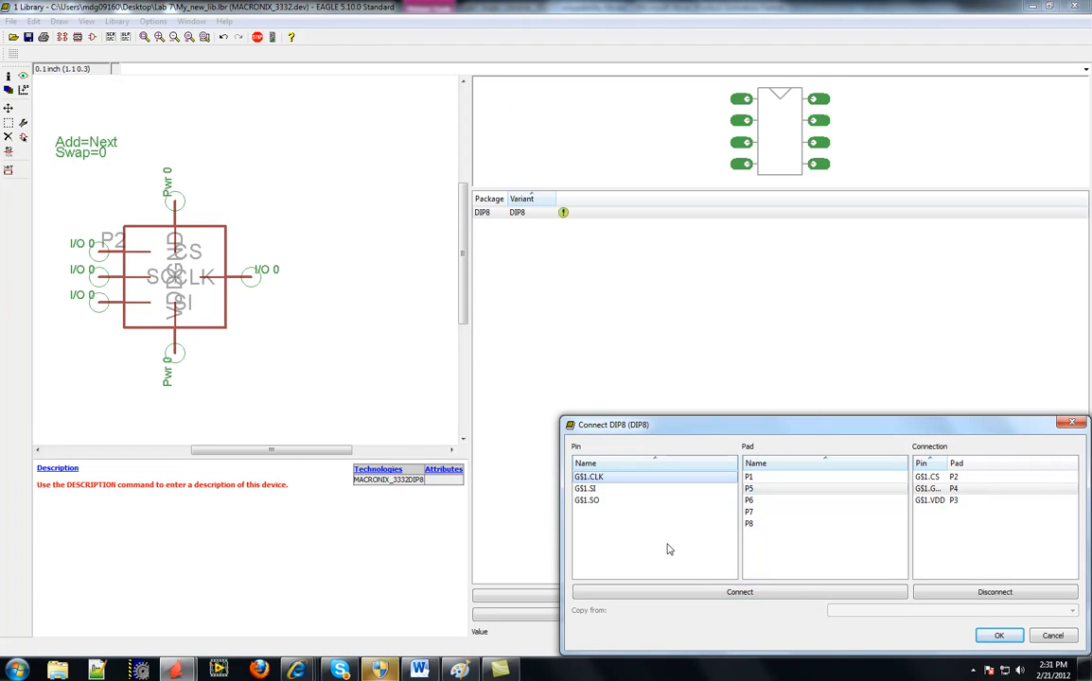
left_click(743, 592)
Connect the SO pin to pad P6 and the SI pin to pad P7
left_click(761, 489)
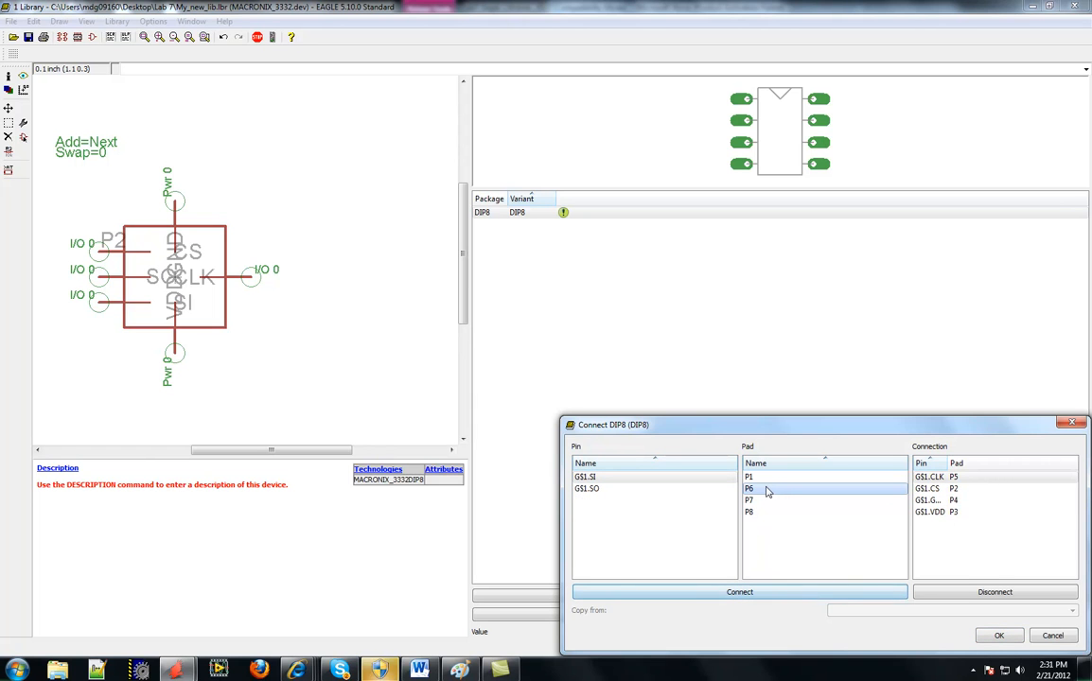
left_click(623, 490)
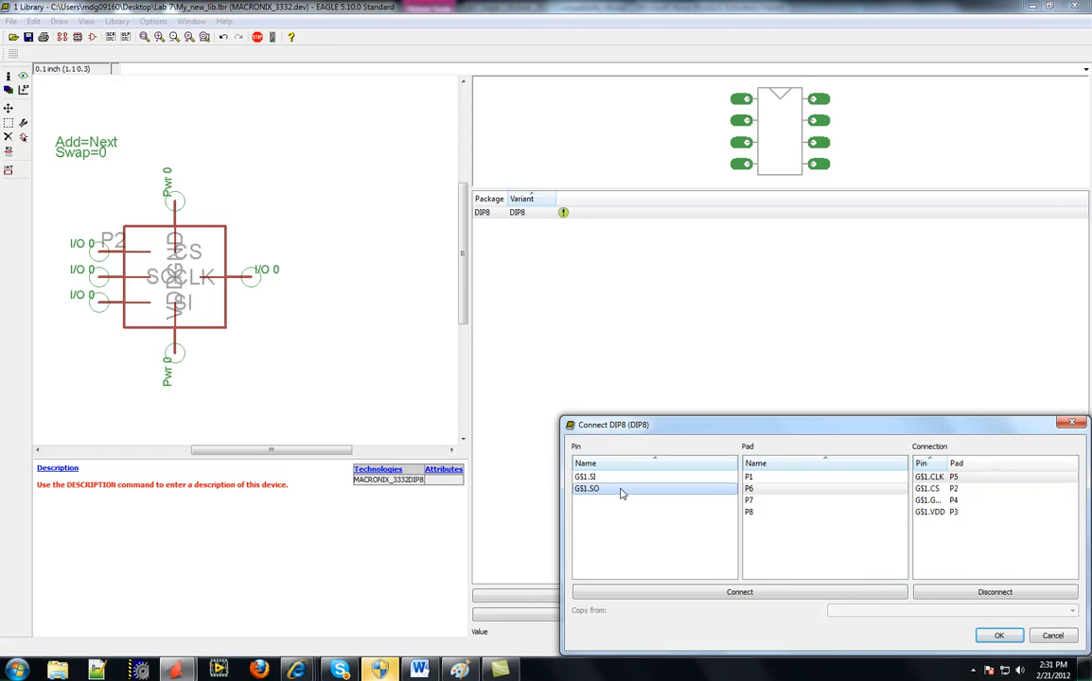
left_click(739, 593)
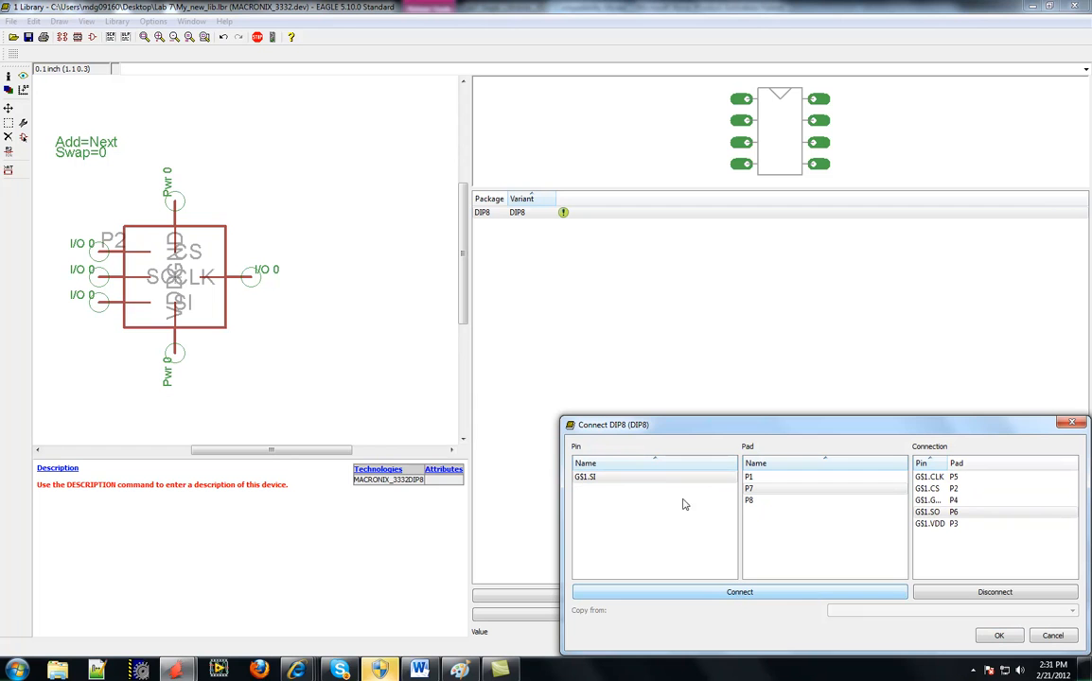
left_click(756, 489)
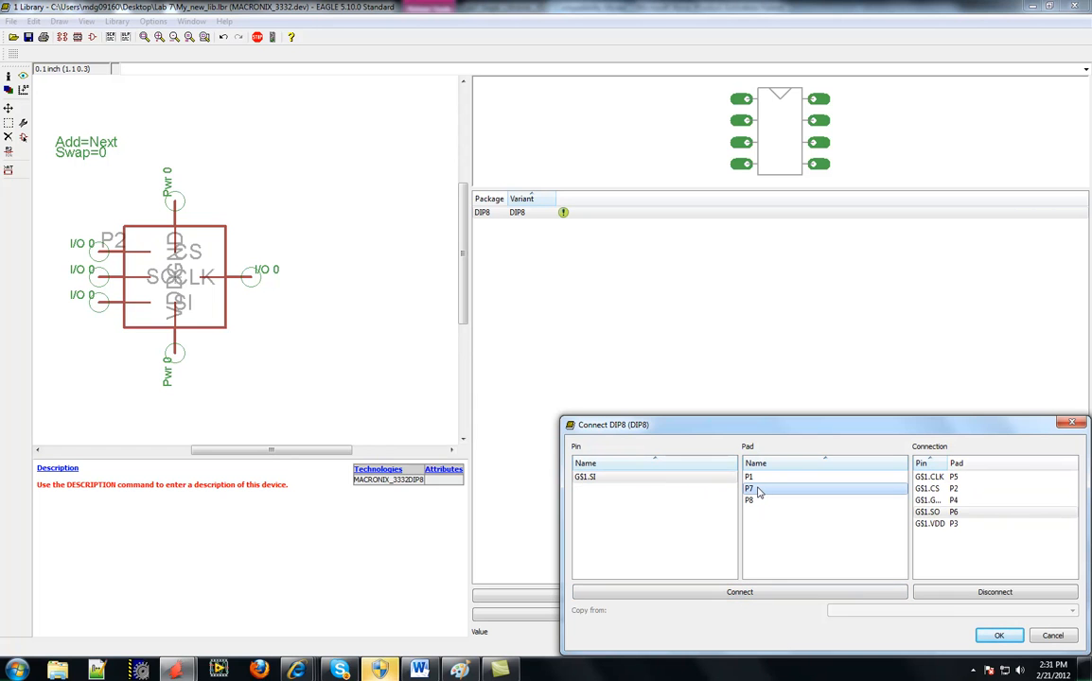
left_click(629, 478)
left_click(739, 593)
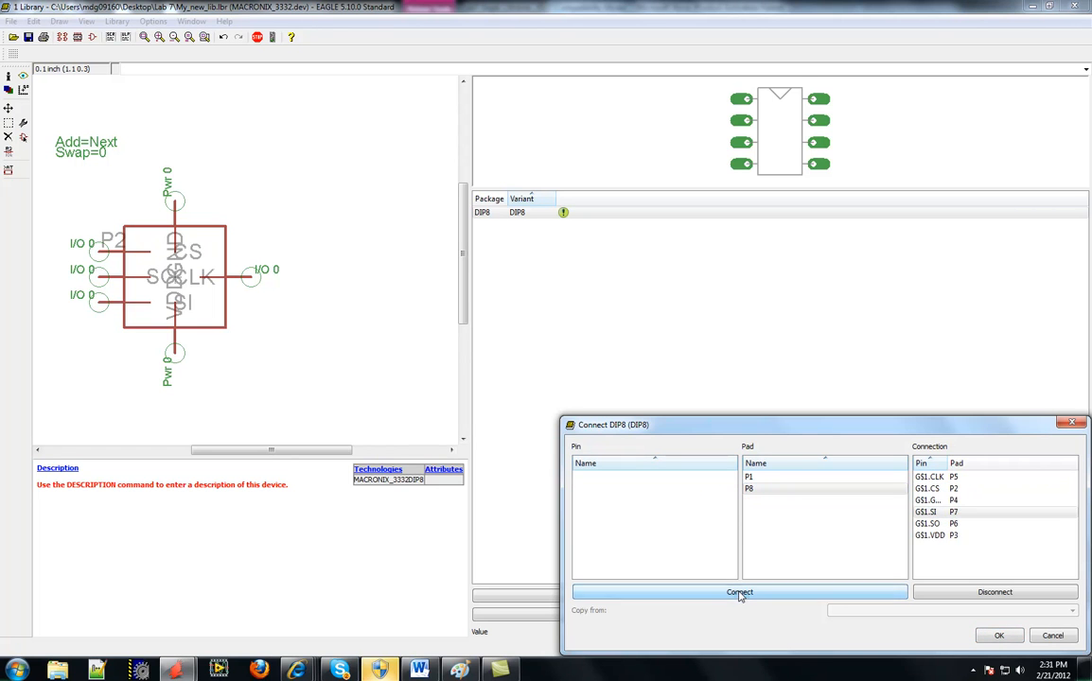
Accept the DIP8 pin-to-pad connections and check them against the flash chip drawing in the Word lab document
left_click(1001, 636)
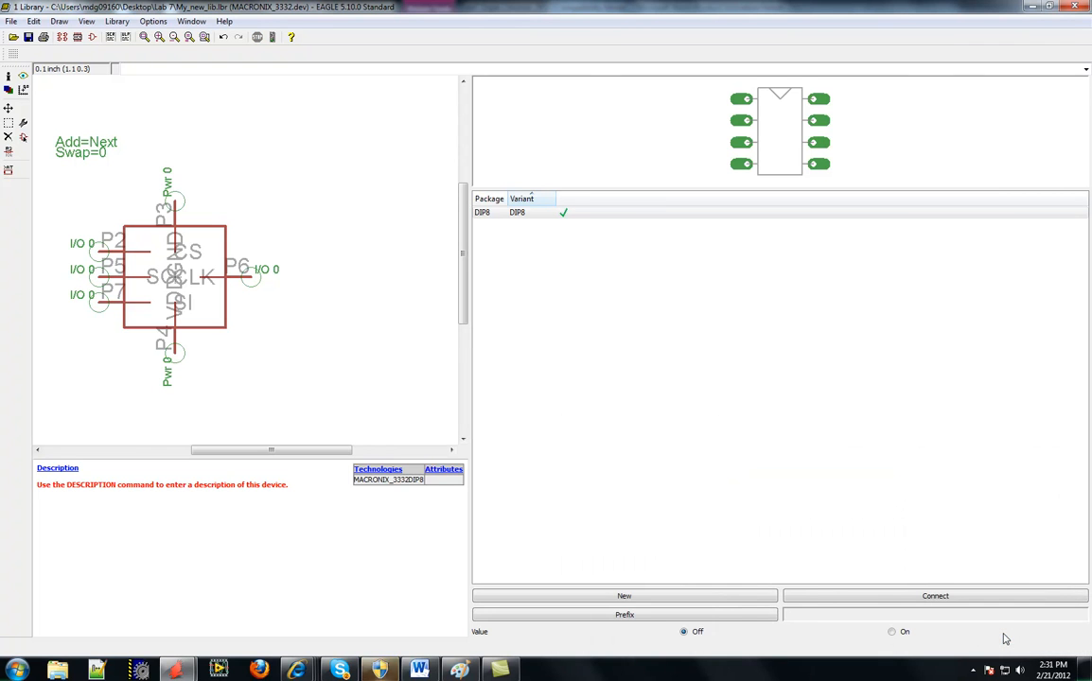
left_click(420, 670)
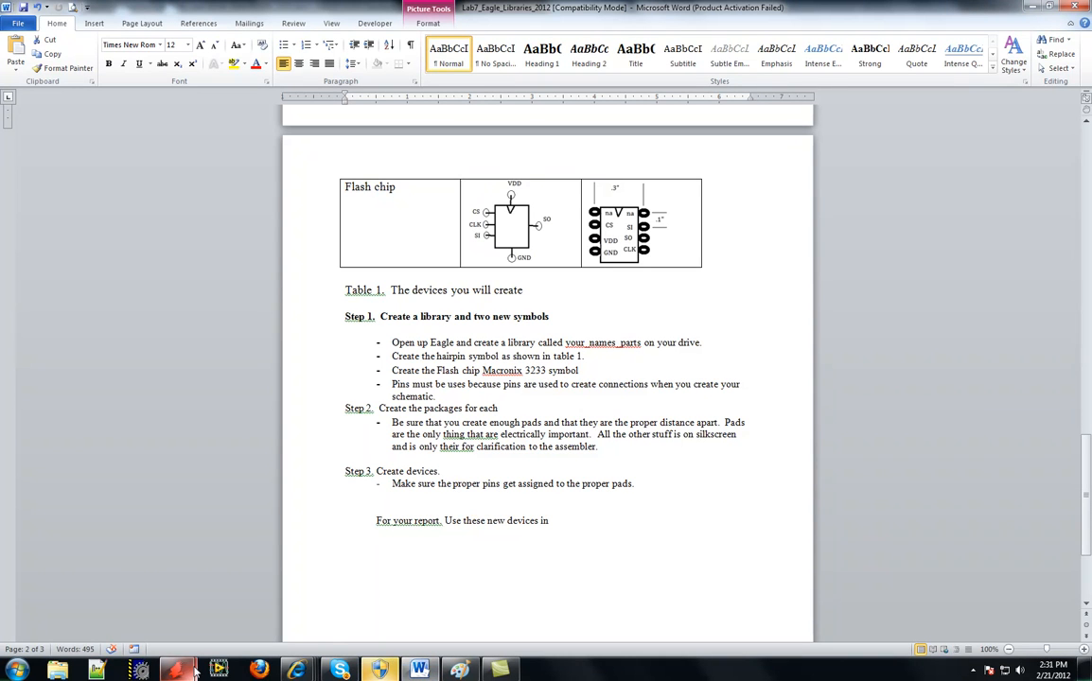
mouse_move(194, 671)
left_click(268, 619)
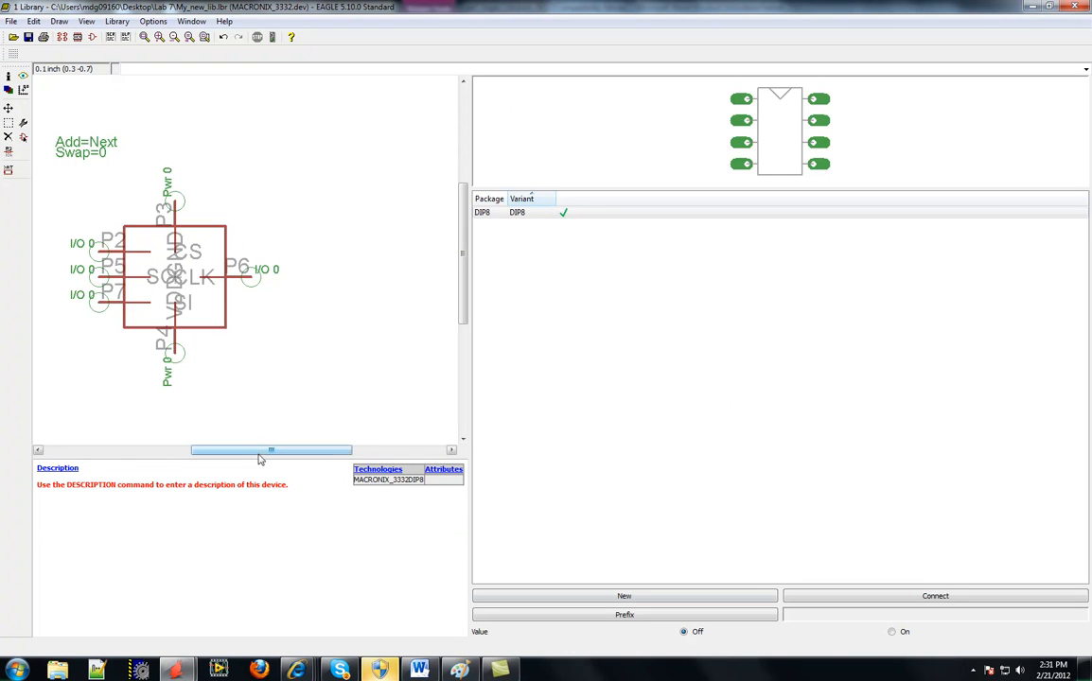
Save the My_new_lib library in EAGLE and close its editor window
left_click(11, 21)
left_click(38, 84)
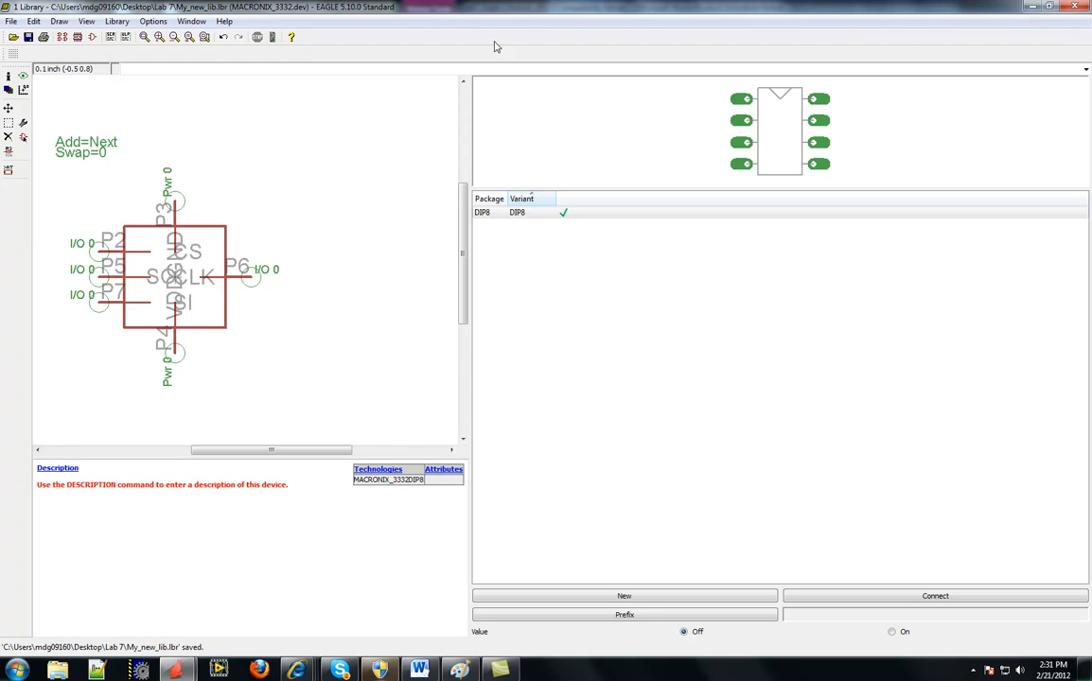
left_click(1076, 8)
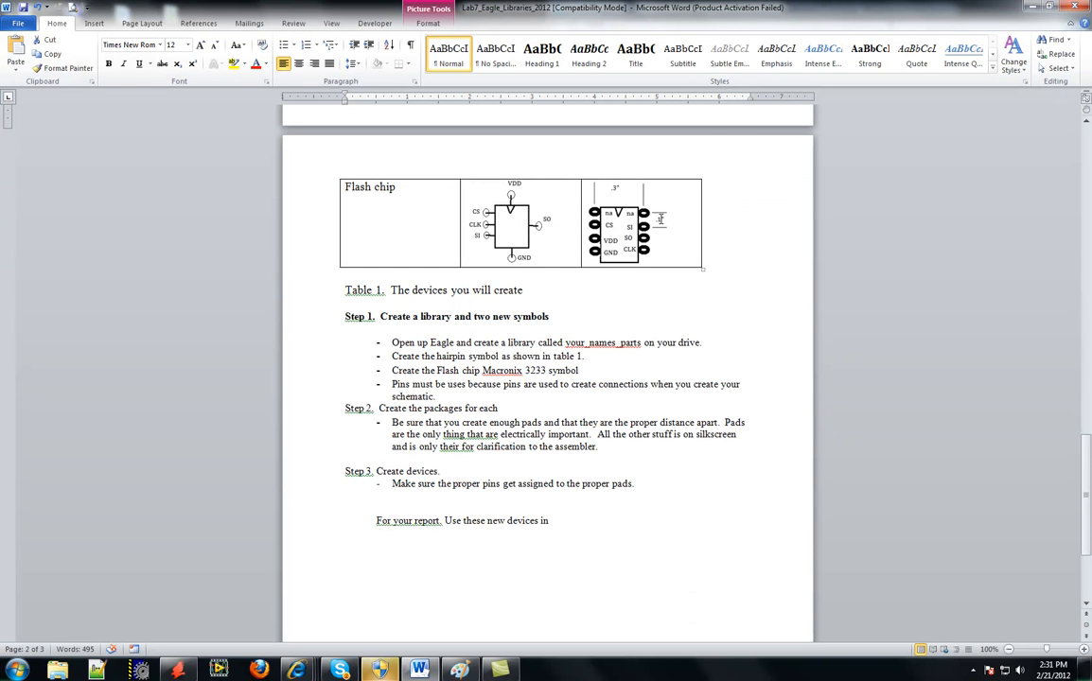
Read the report requirements following Step 3 in the Word lab document and minimize the document
scroll(660, 219, "up", 1)
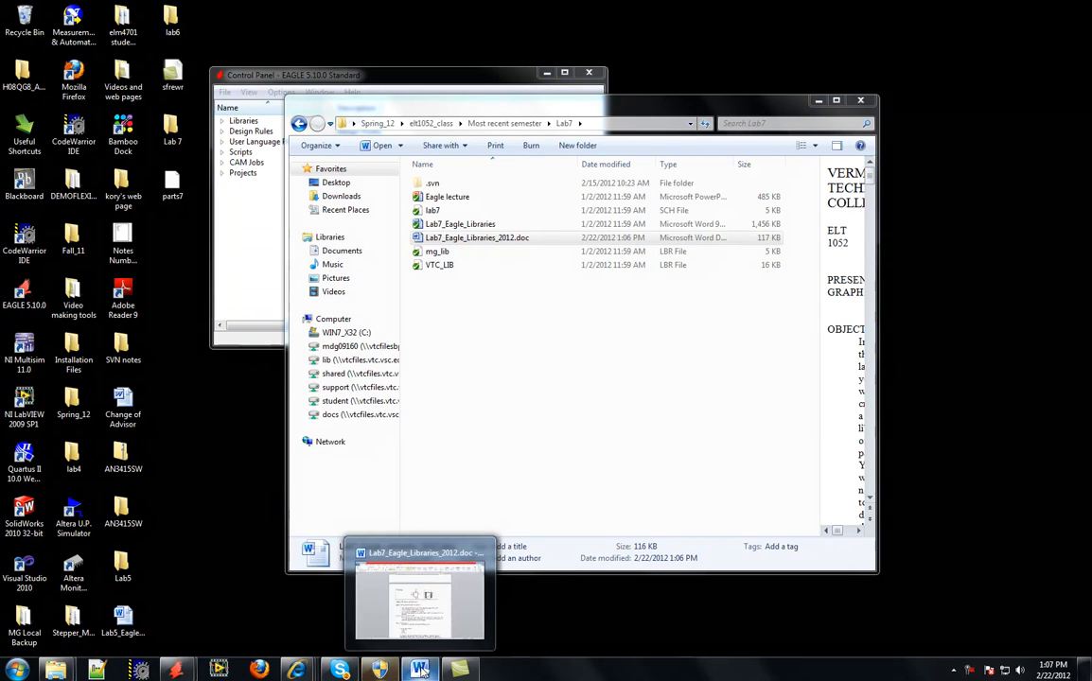
left_click(421, 669)
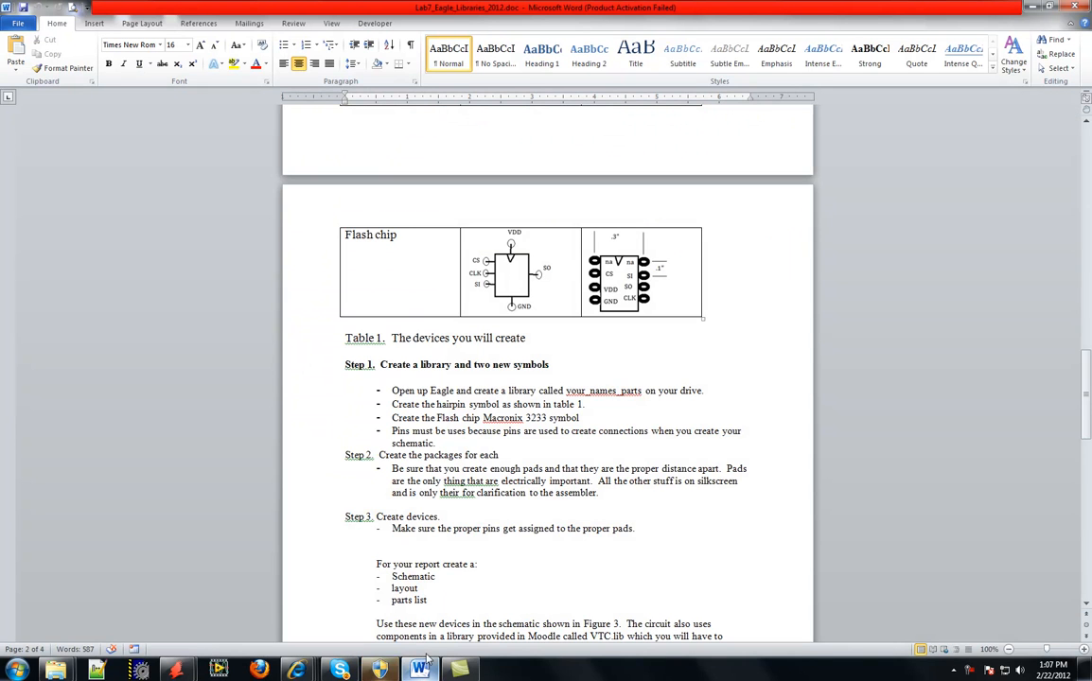
scroll(480, 480, "down", 1)
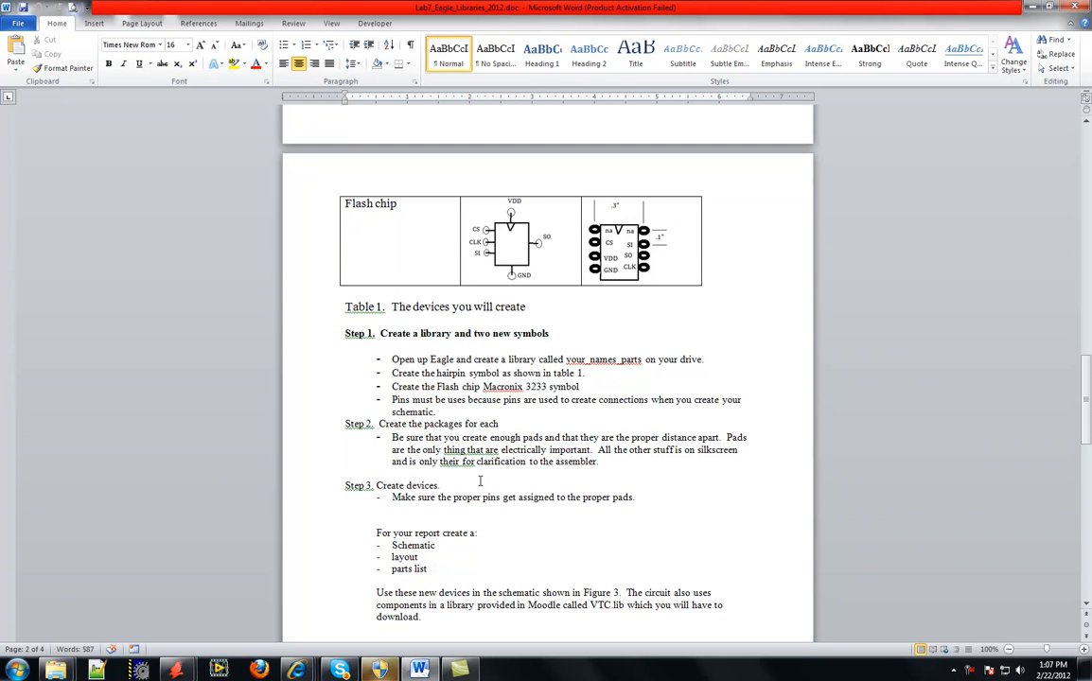
scroll(479, 480, "down", 2)
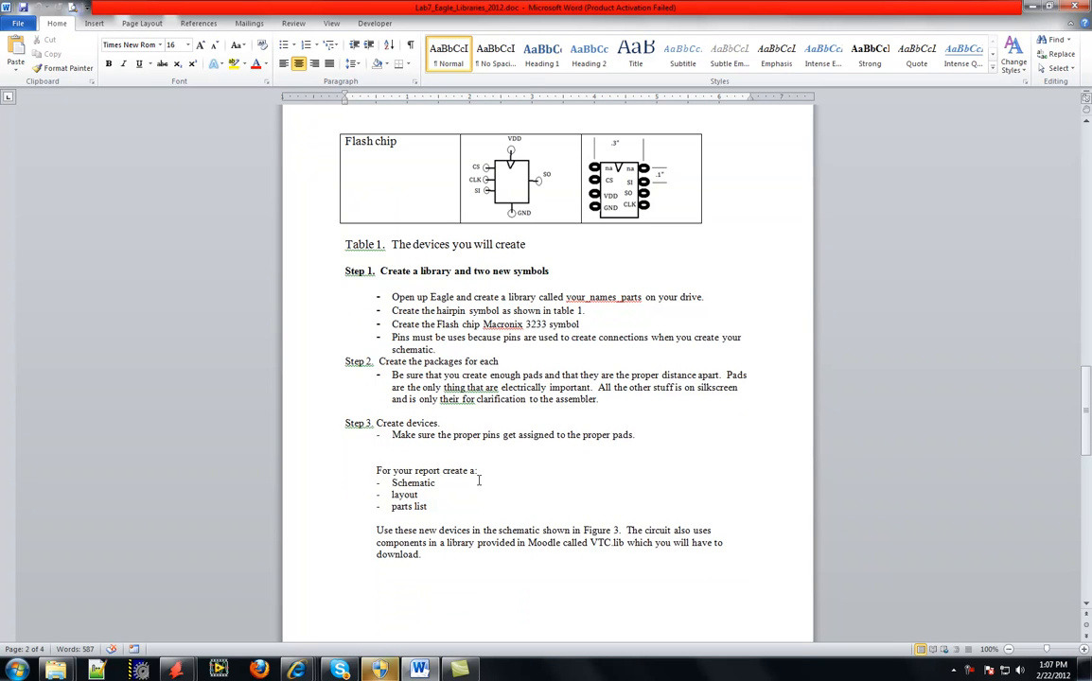
scroll(479, 480, "down", 2)
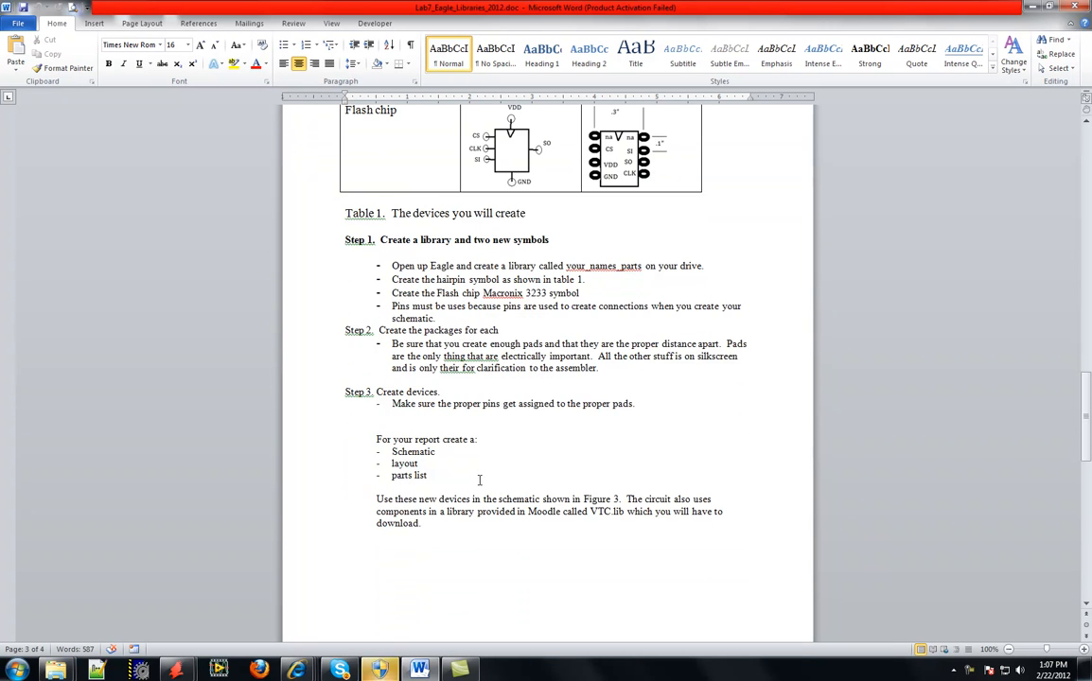
left_click(1032, 6)
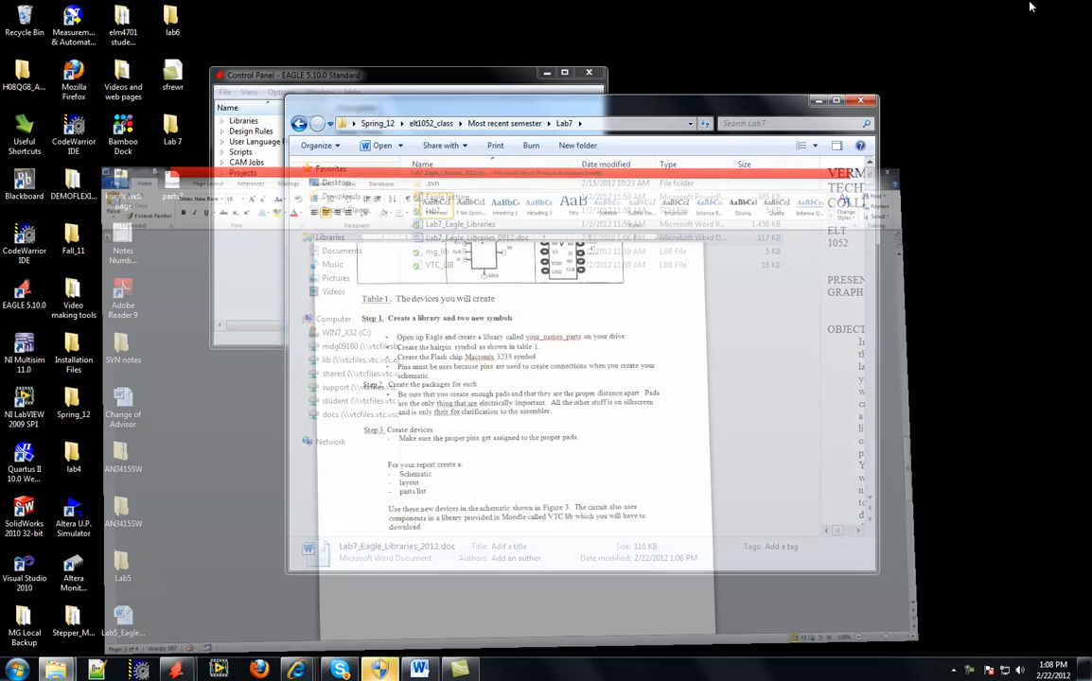
Open the Lab 7 folder from the desktop and delete the backup files My_new_lib.l#1 through My_new_lib.l#8
double_click(172, 128)
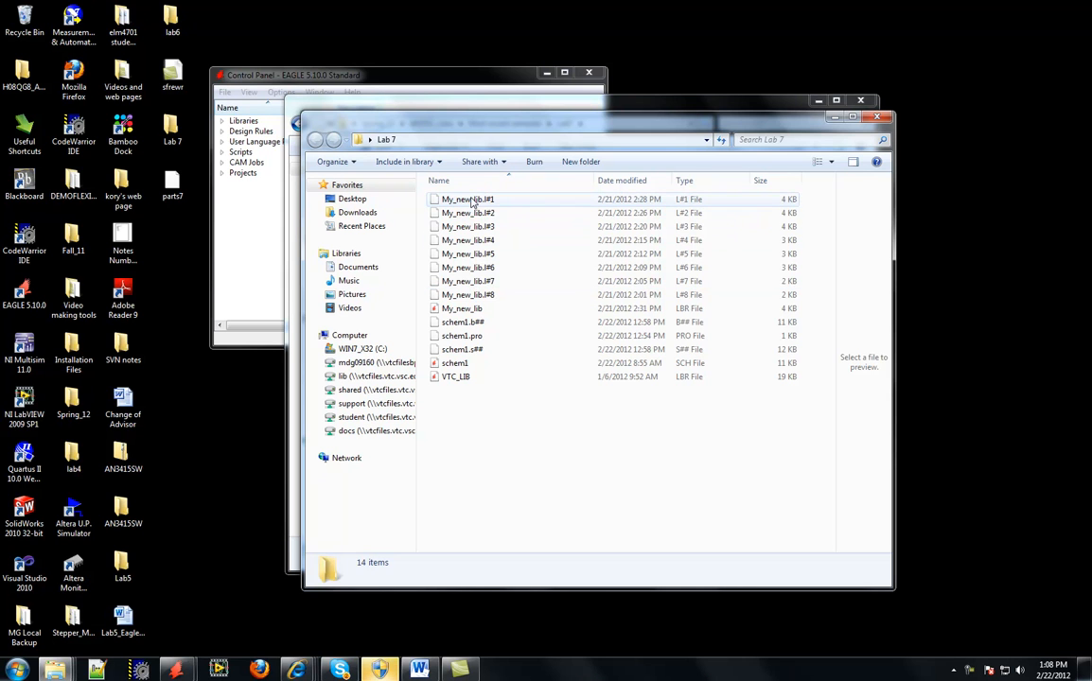
left_click(474, 202)
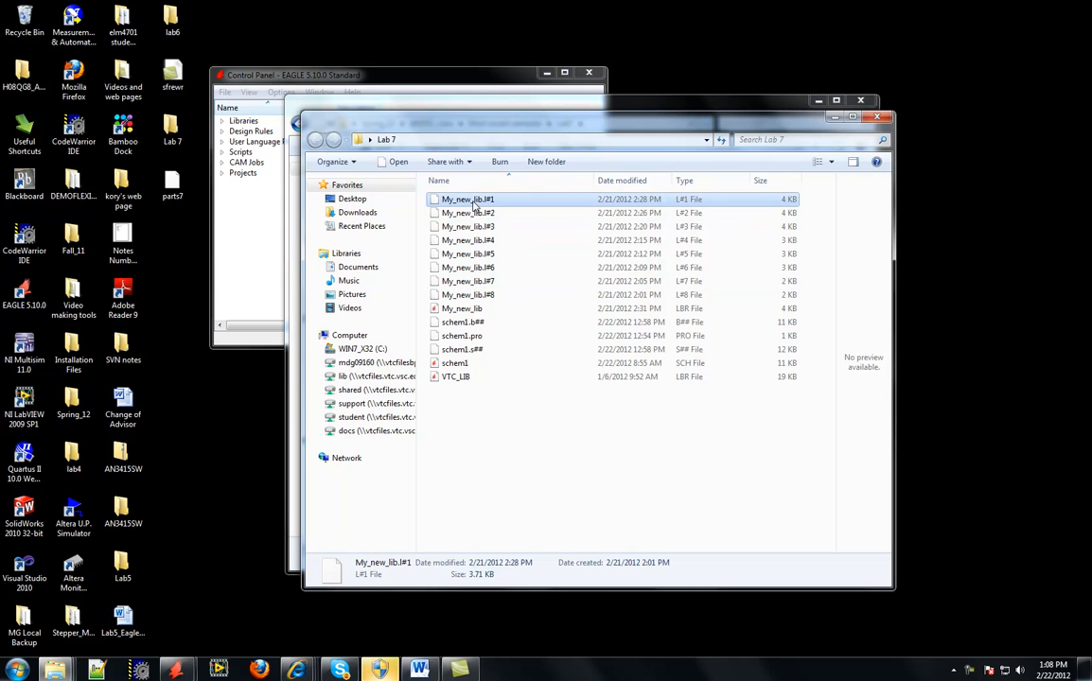
key("shift+Down")
key("shift+Down")
key("shift+Down")
key("shift+Down")
key("shift+Down")
key("shift+Down")
key("shift+Down")
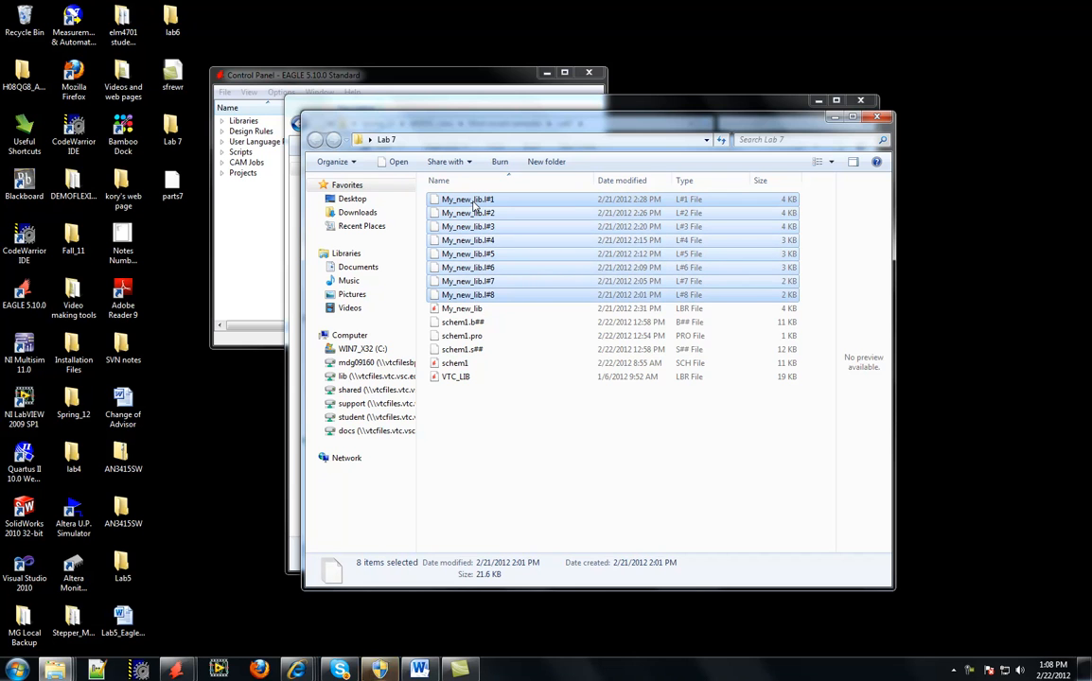
key("Delete")
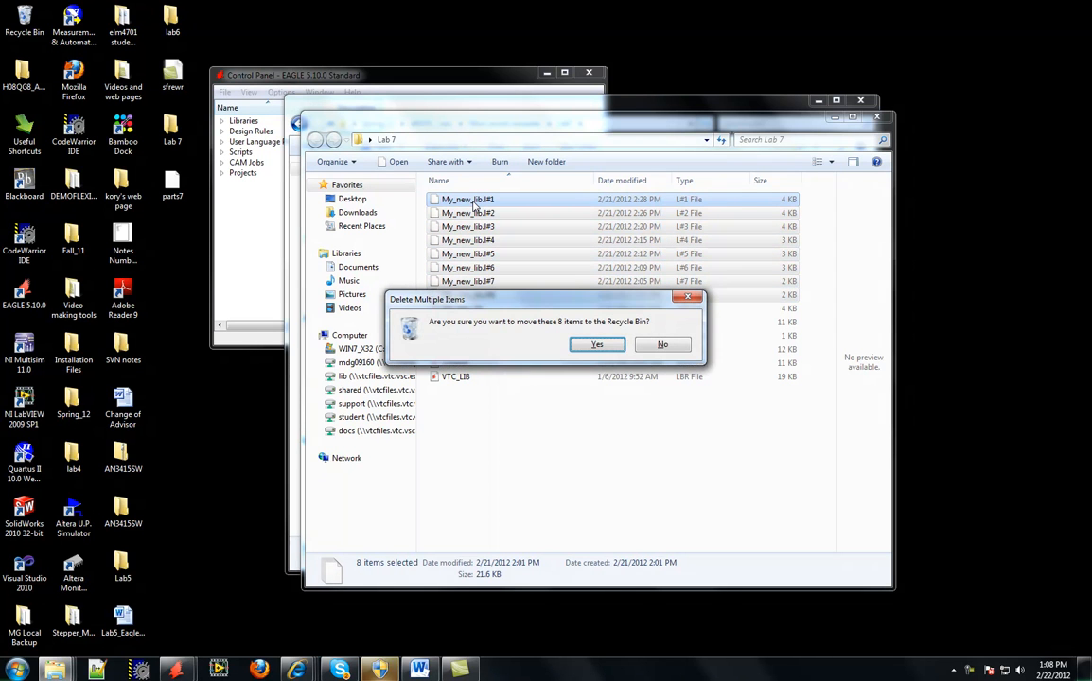
left_click(605, 347)
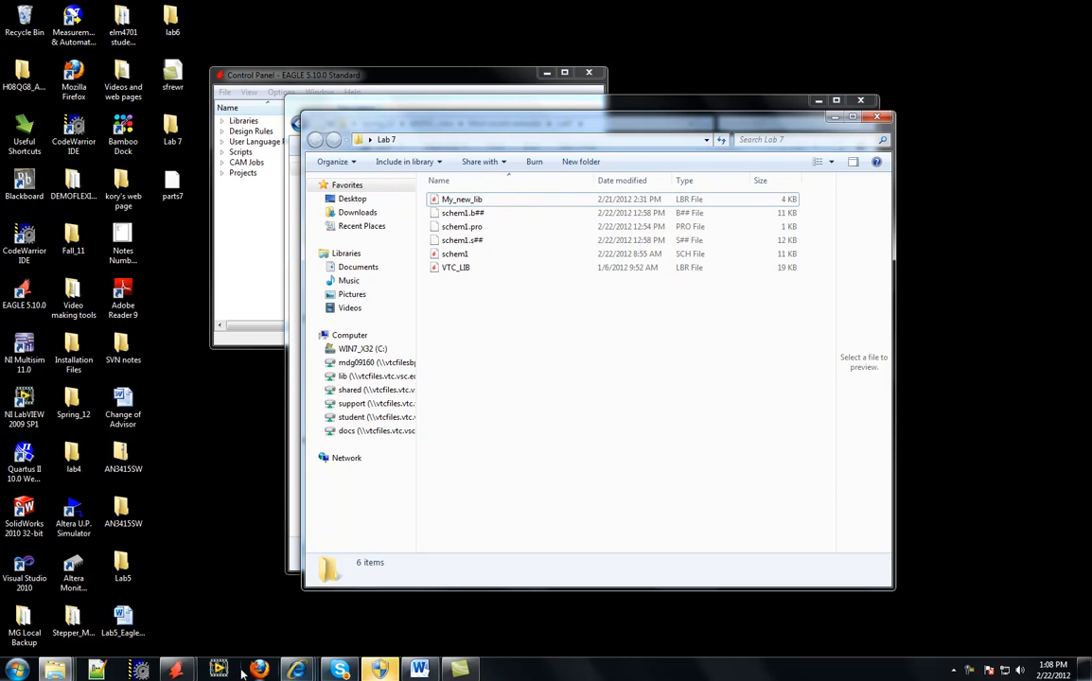
Review the schem1 schematic in EAGLE and close it with its changes saved
left_click(281, 619)
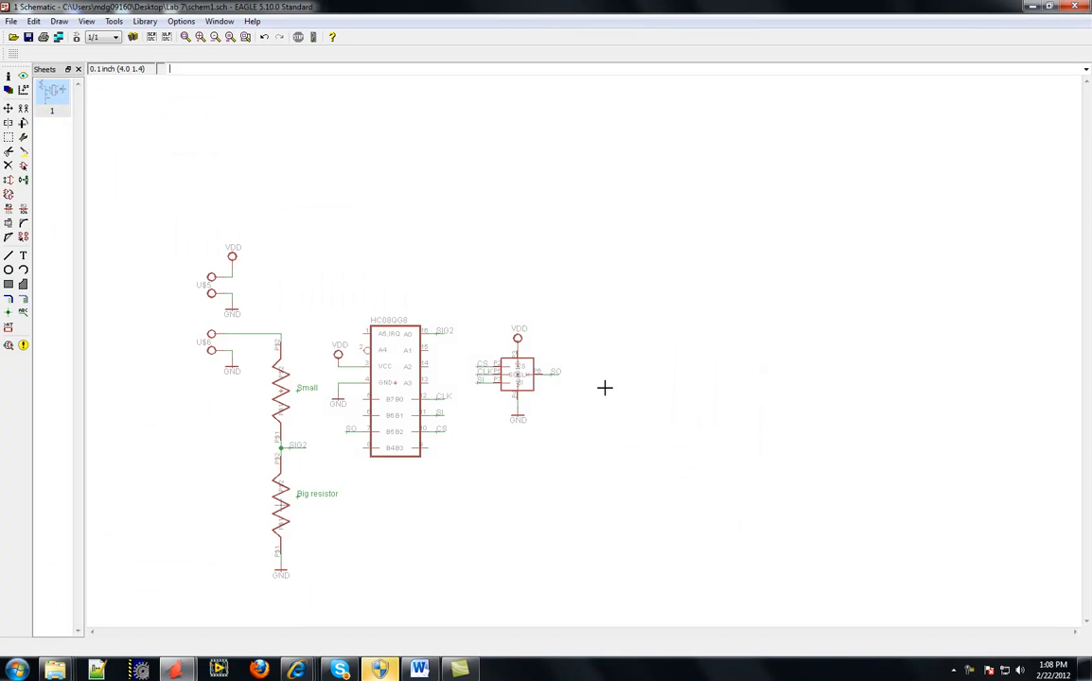
scroll(604, 387, "down", 1)
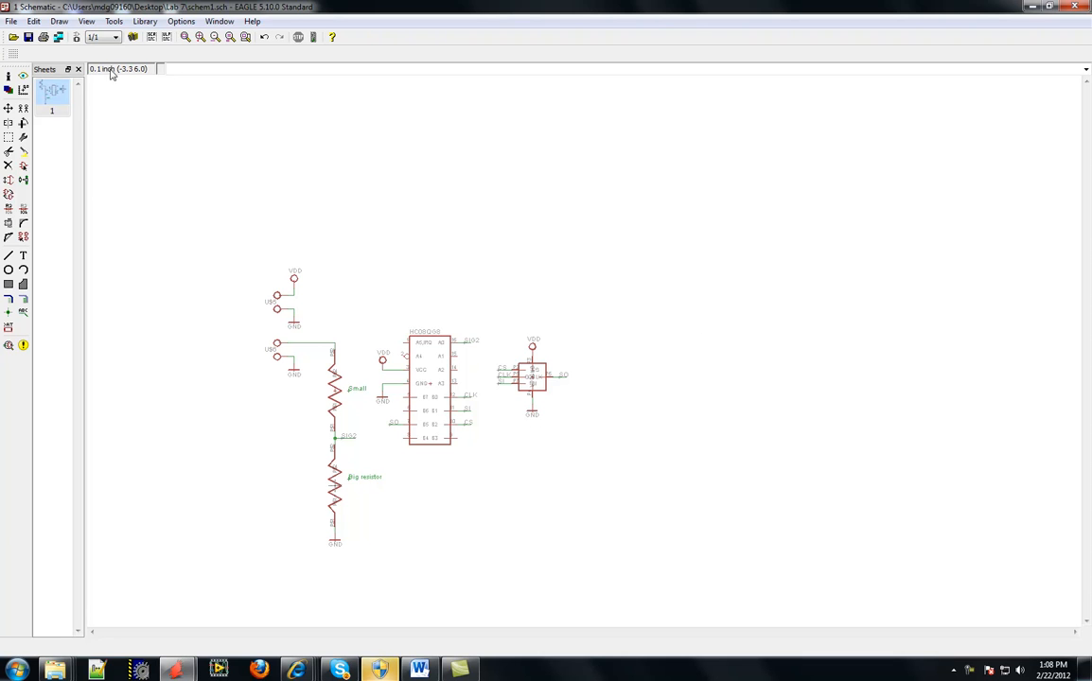
left_click(1078, 8)
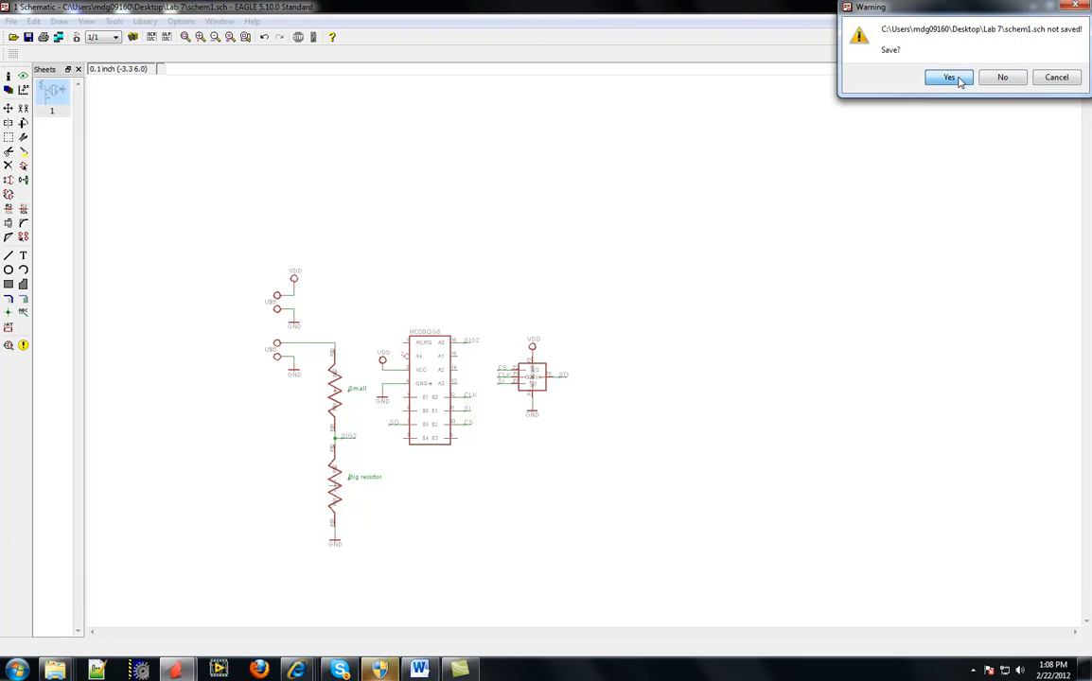
left_click(956, 75)
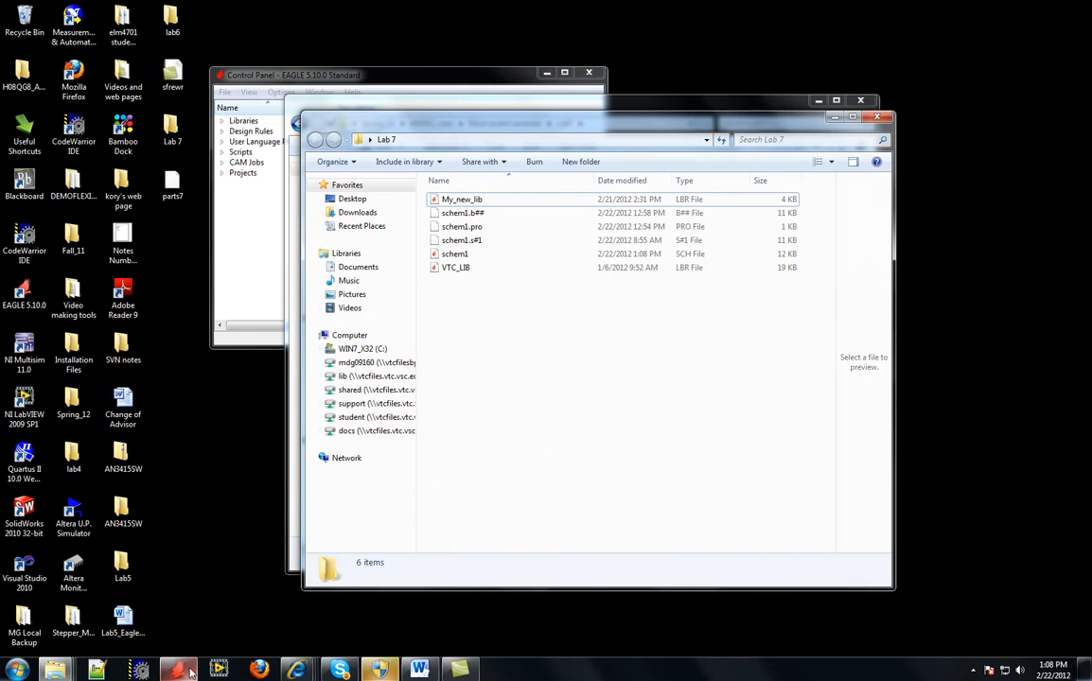
Create a new schematic from the EAGLE Control Panel
left_click(180, 669)
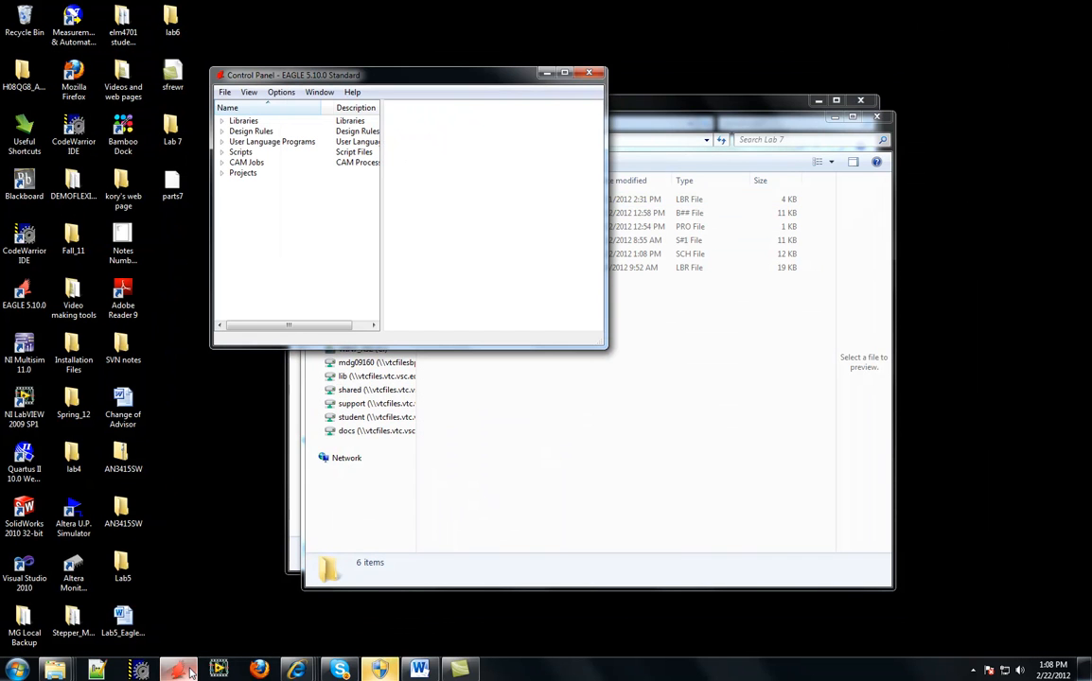
left_click(224, 92)
mouse_move(244, 108)
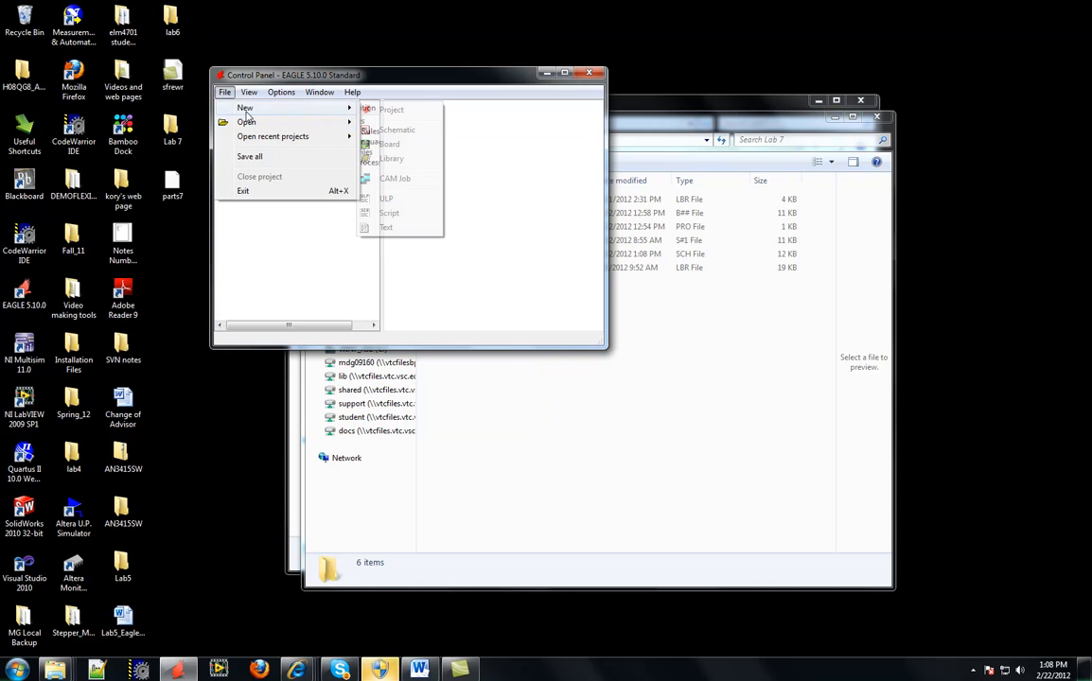
left_click(397, 131)
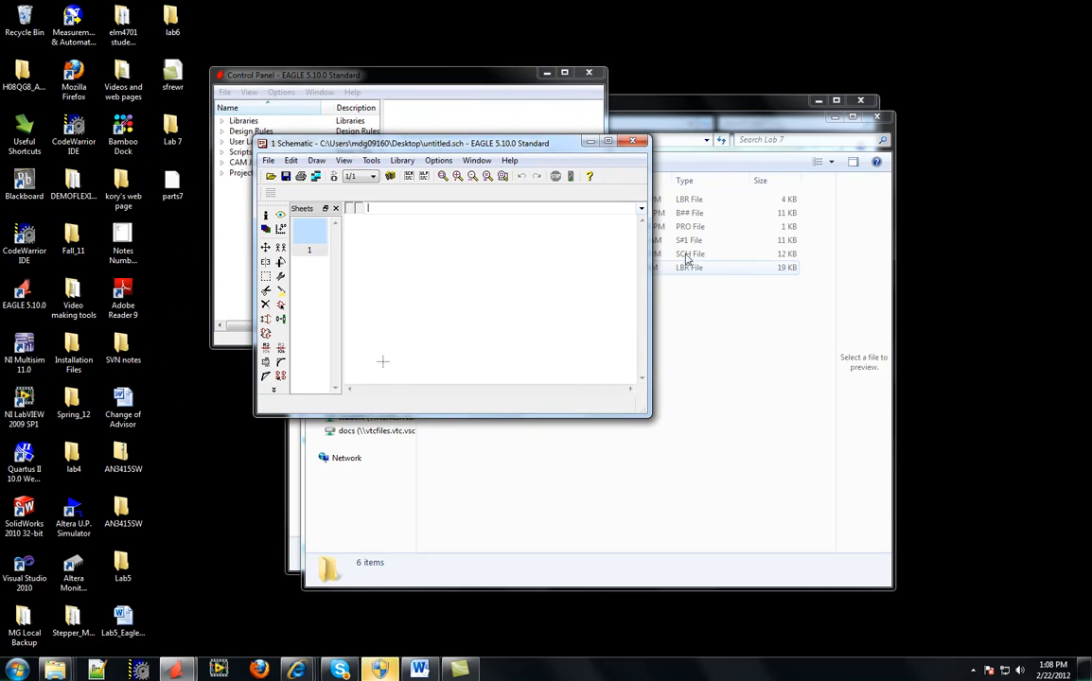
Arrange the Lab 7 folder window and the new schematic window side by side, each filling half the screen
left_click_drag(679, 251, 825, 252)
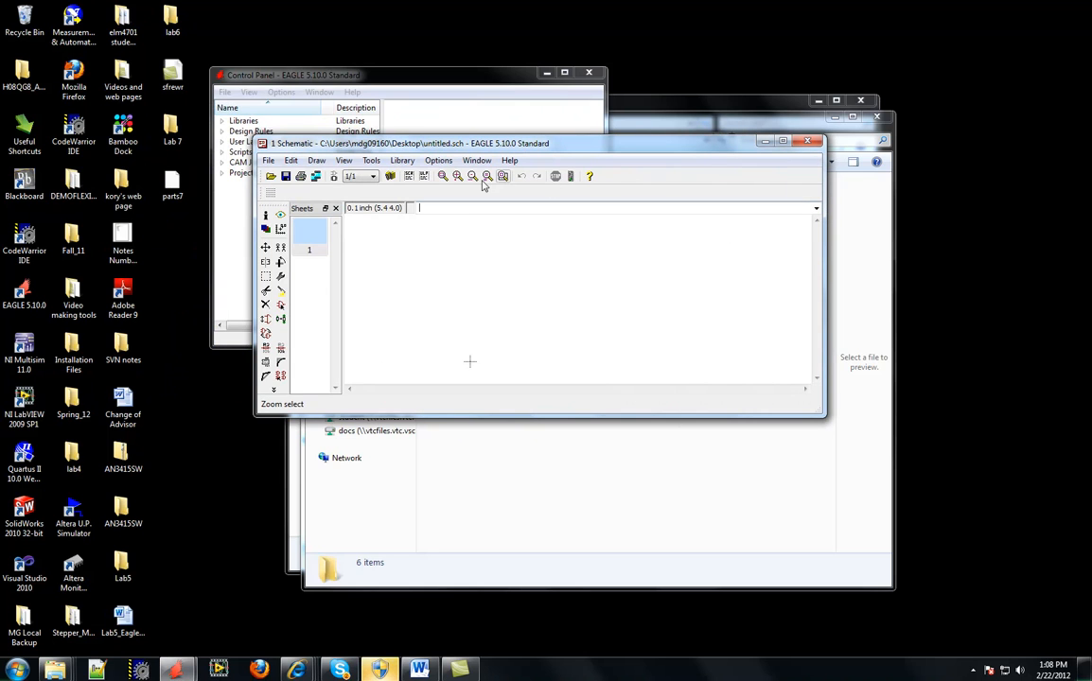
left_click_drag(489, 418, 489, 548)
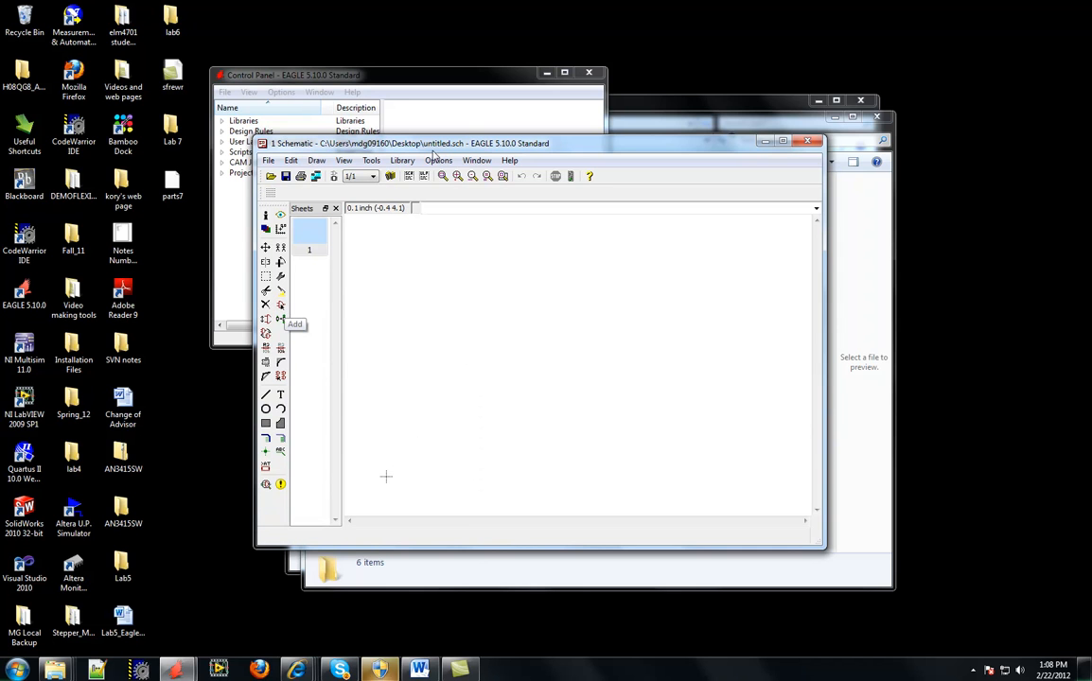
double_click(157, 120)
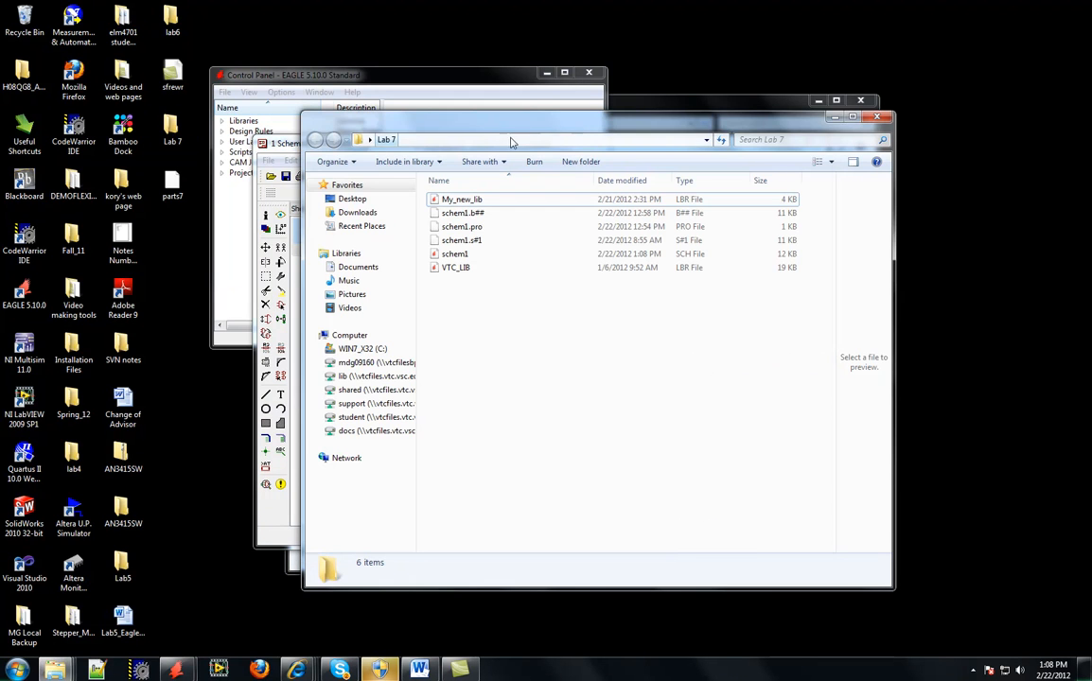
left_click_drag(499, 118, 2, 142)
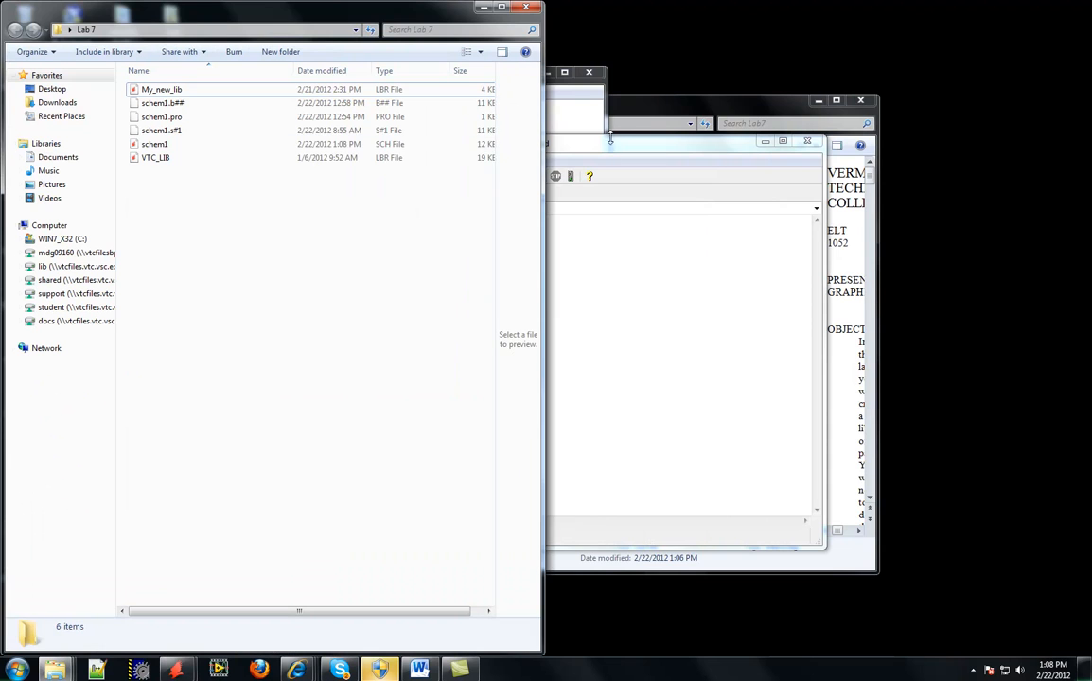
left_click_drag(606, 148, 1087, 94)
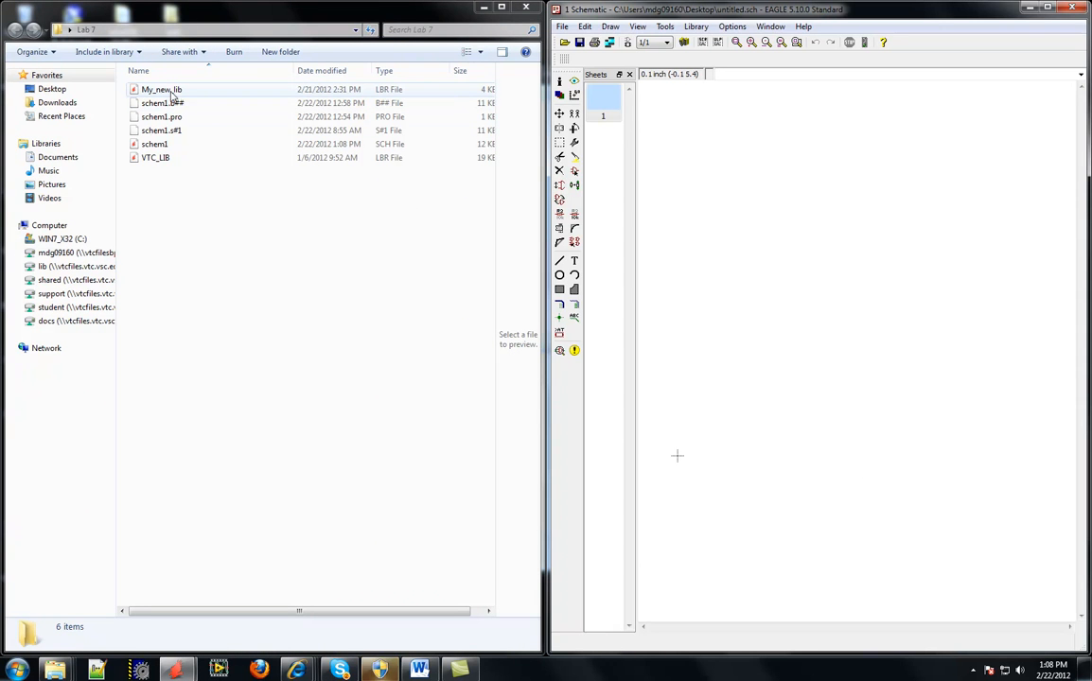
Load the My_new_lib library from the Lab 7 folder for use in the new schematic
left_click(696, 28)
left_click(711, 41)
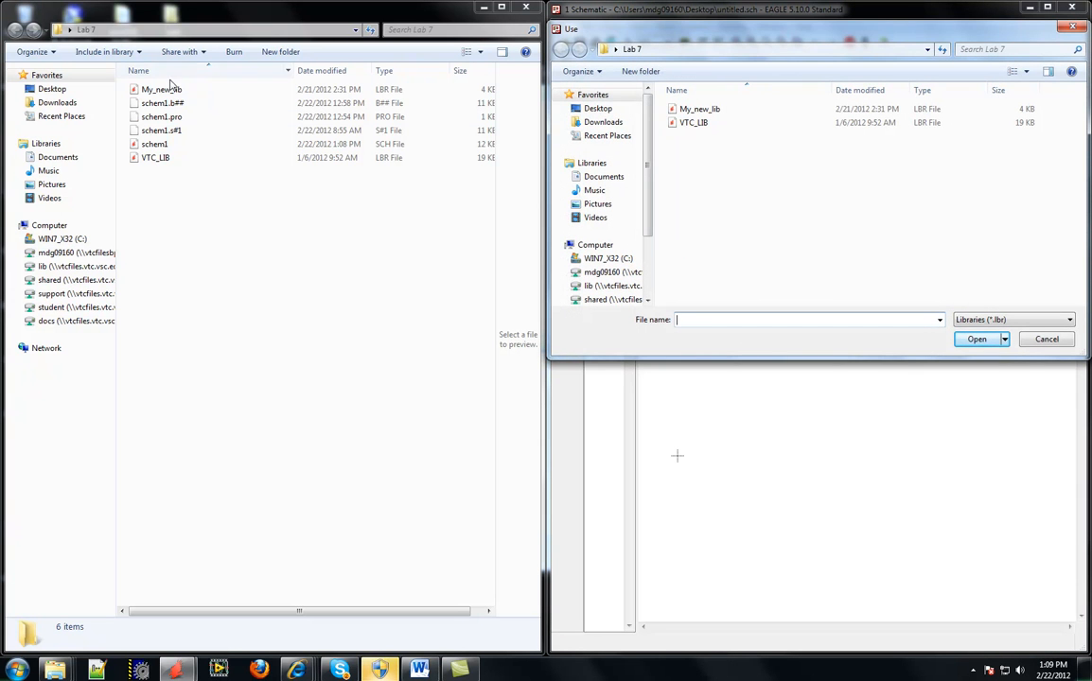
left_click(710, 111)
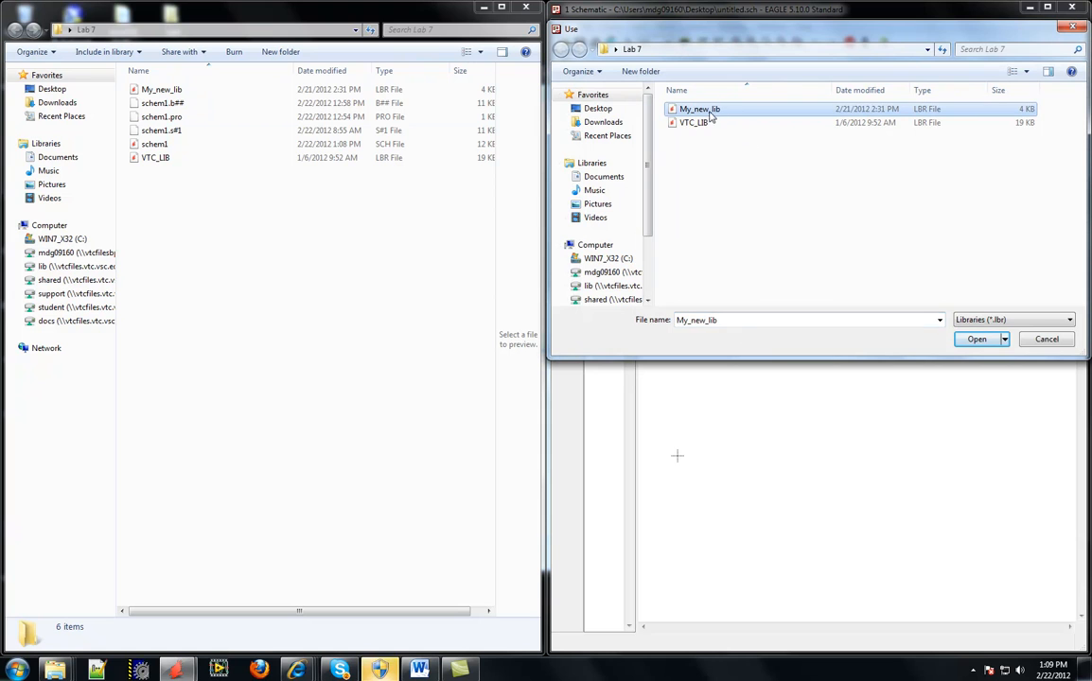
left_click(978, 339)
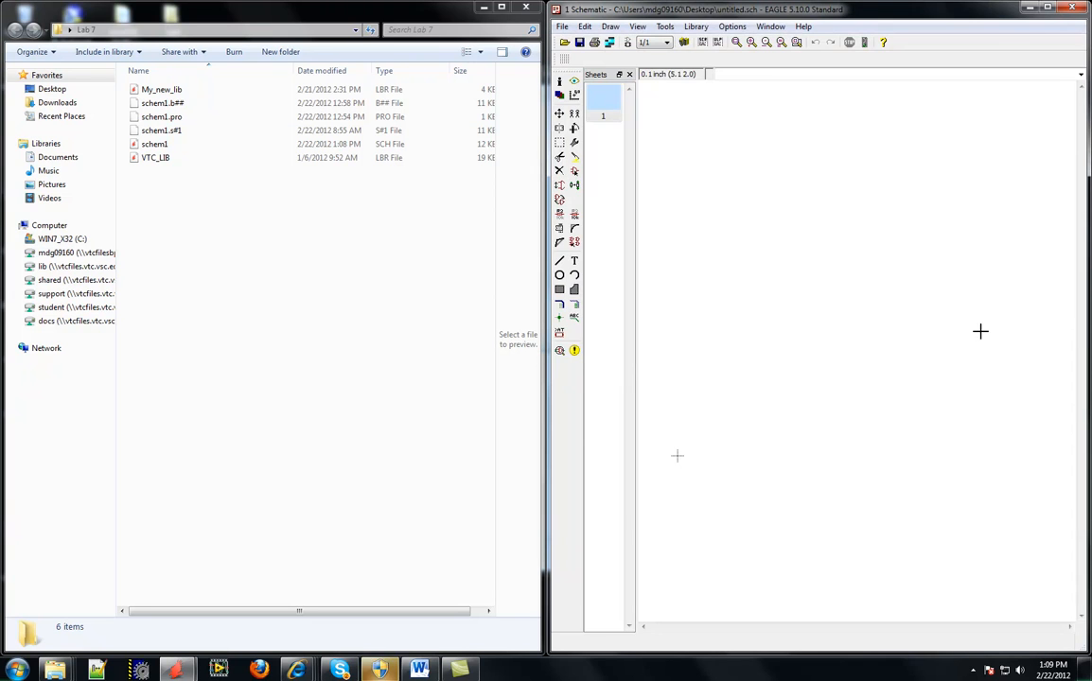
Load the VTC_LIB library from the Lab 7 folder for use in the schematic as well
left_click(696, 26)
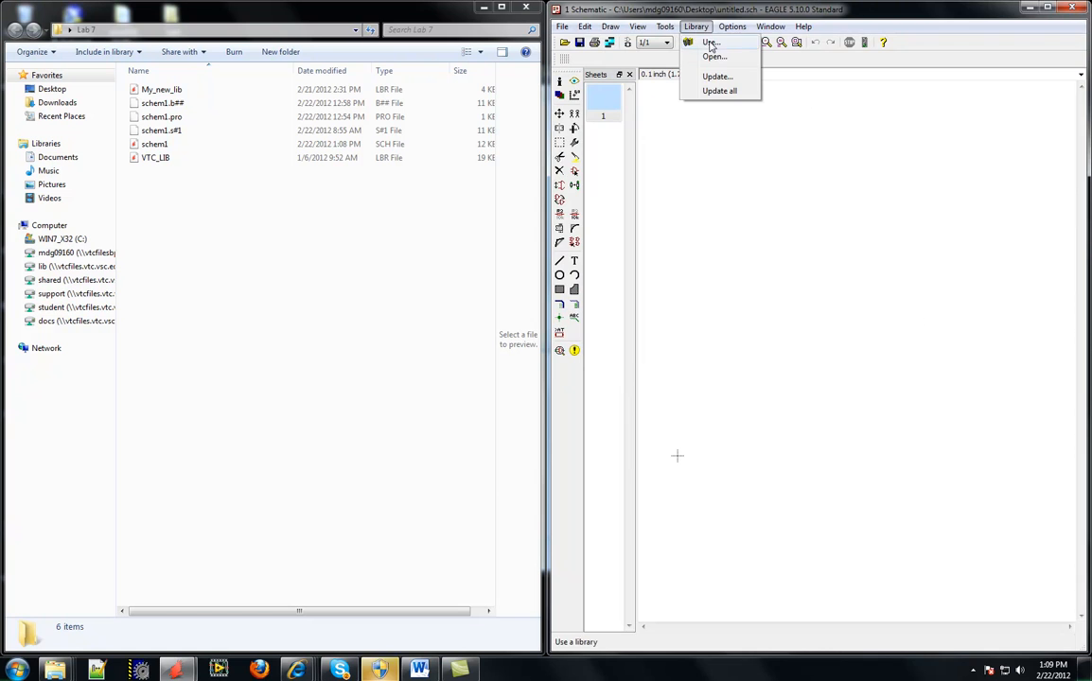
left_click(706, 40)
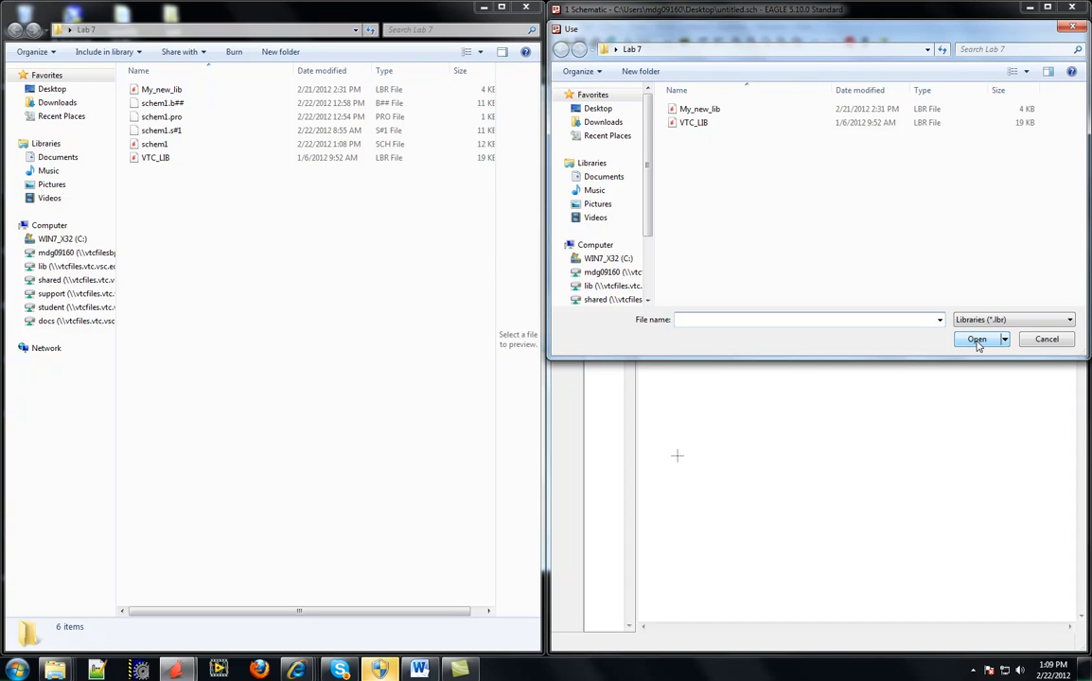
left_click(693, 124)
left_click(976, 338)
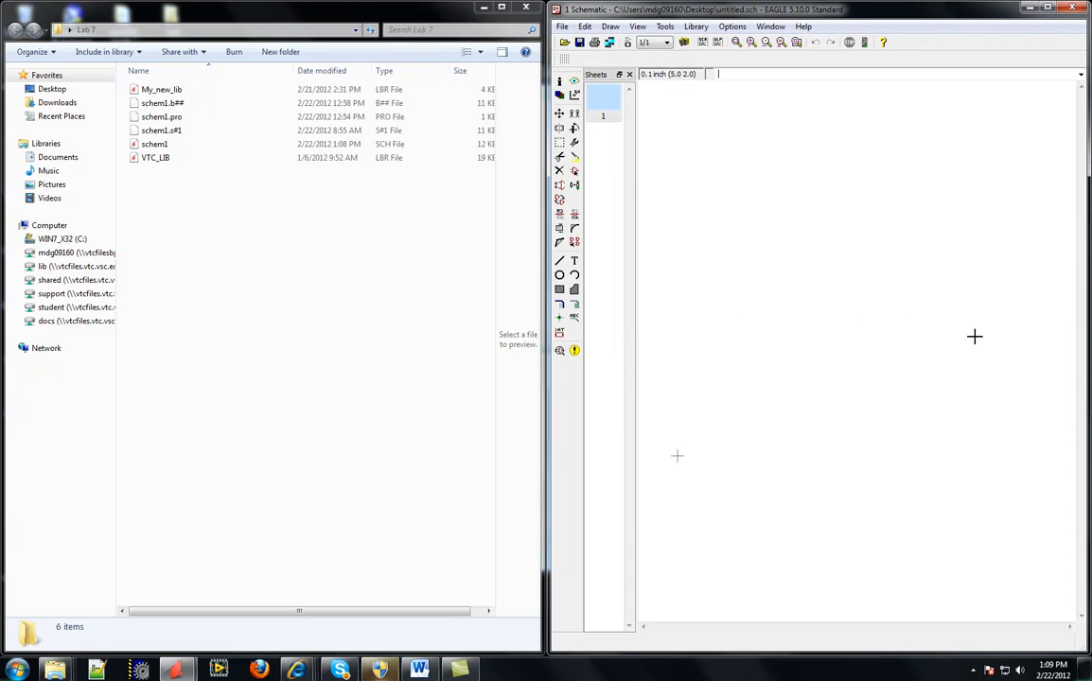
Preview the HAIRPIN_RS big and small variants and the Macronix flash chip device in My_new_lib among the parts available to add
left_click(575, 172)
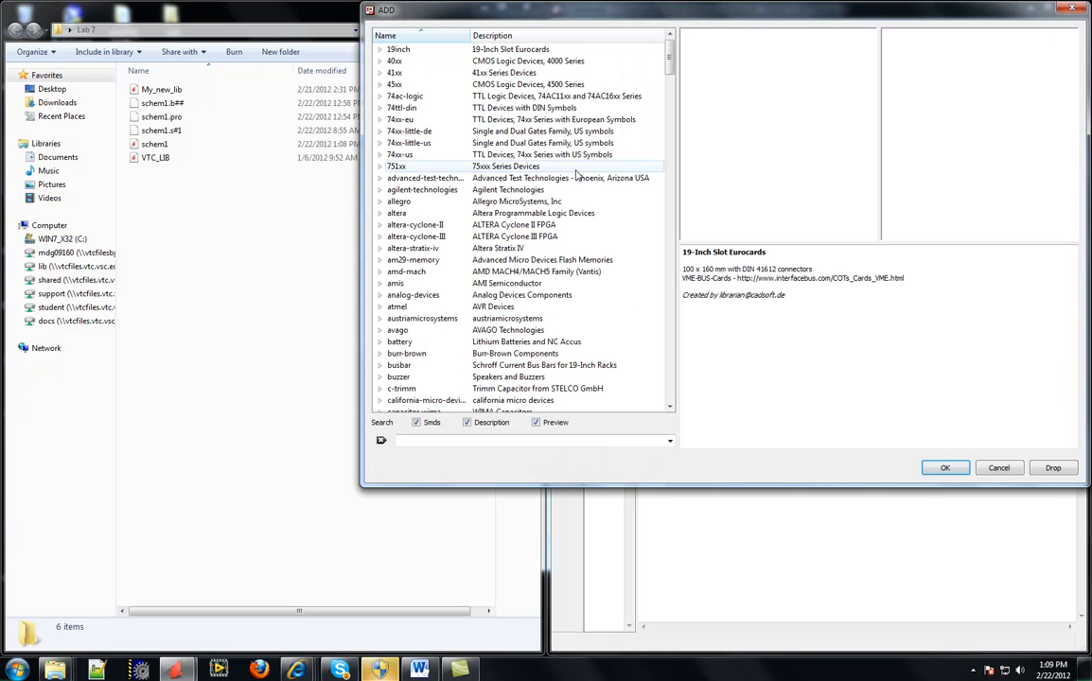
left_click_drag(670, 58, 668, 283)
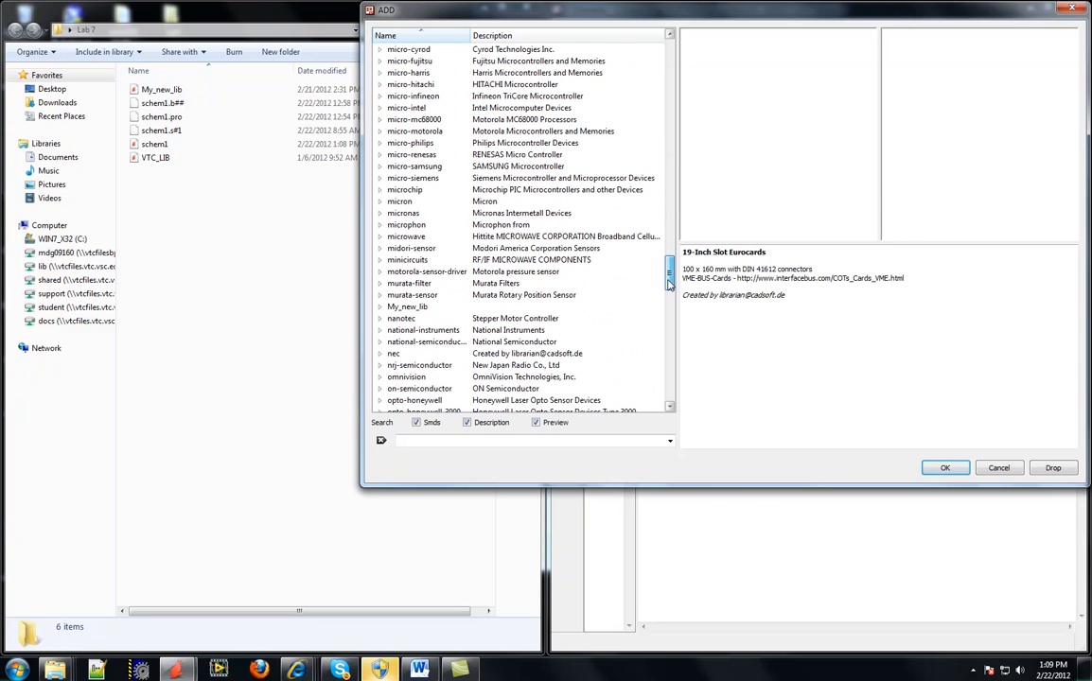
double_click(385, 308)
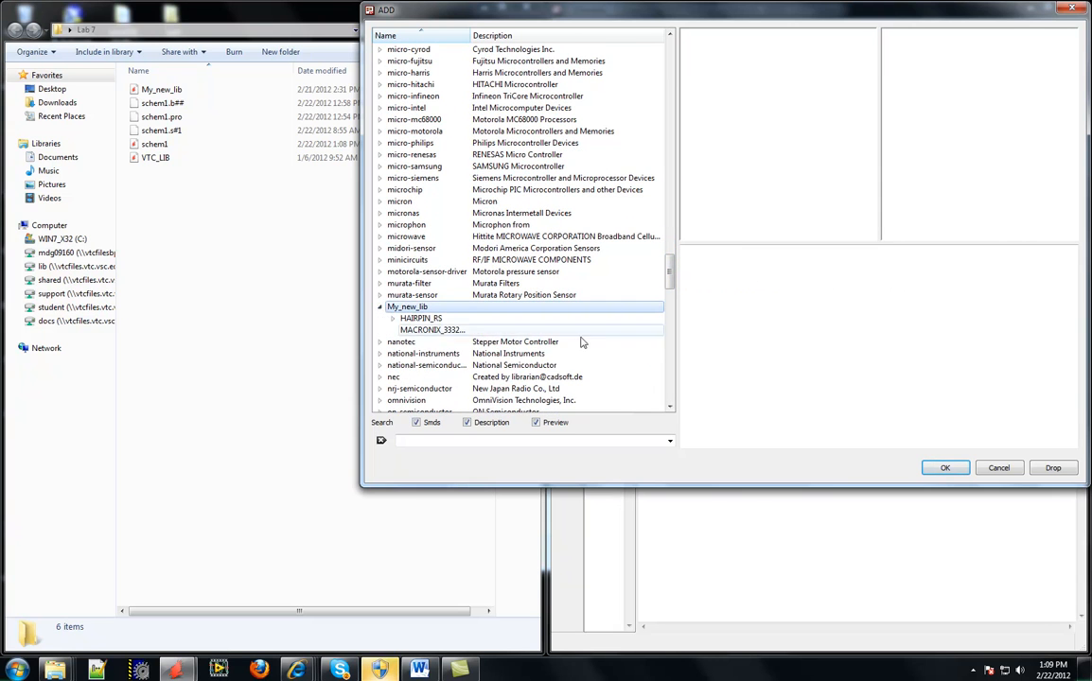
left_click(670, 406)
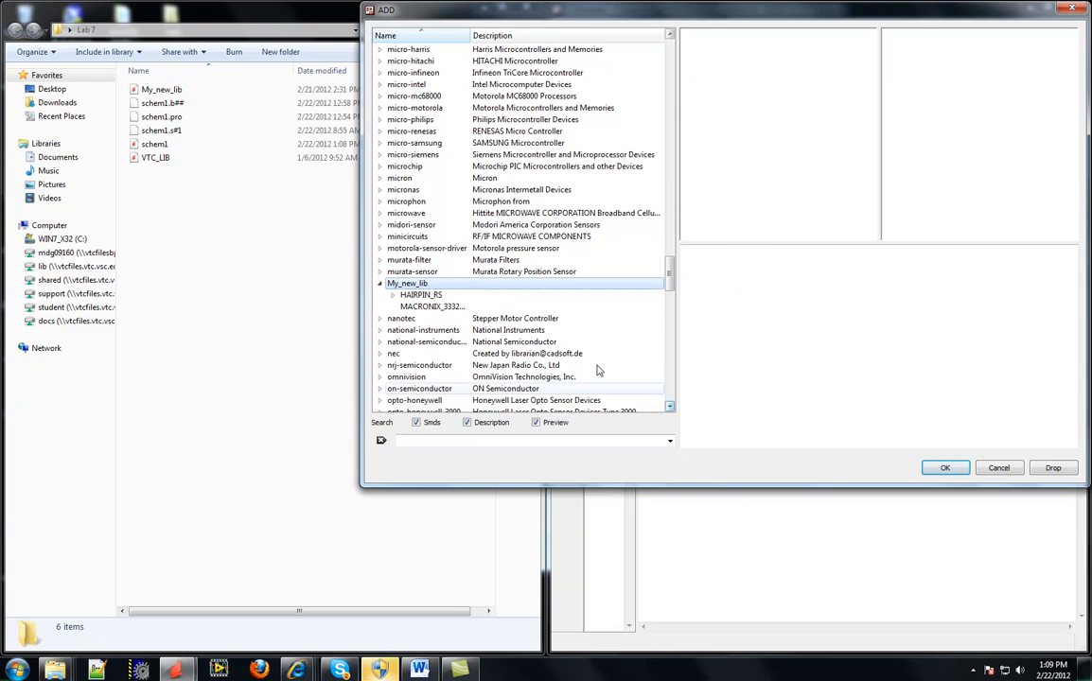
left_click(393, 295)
left_click(439, 307)
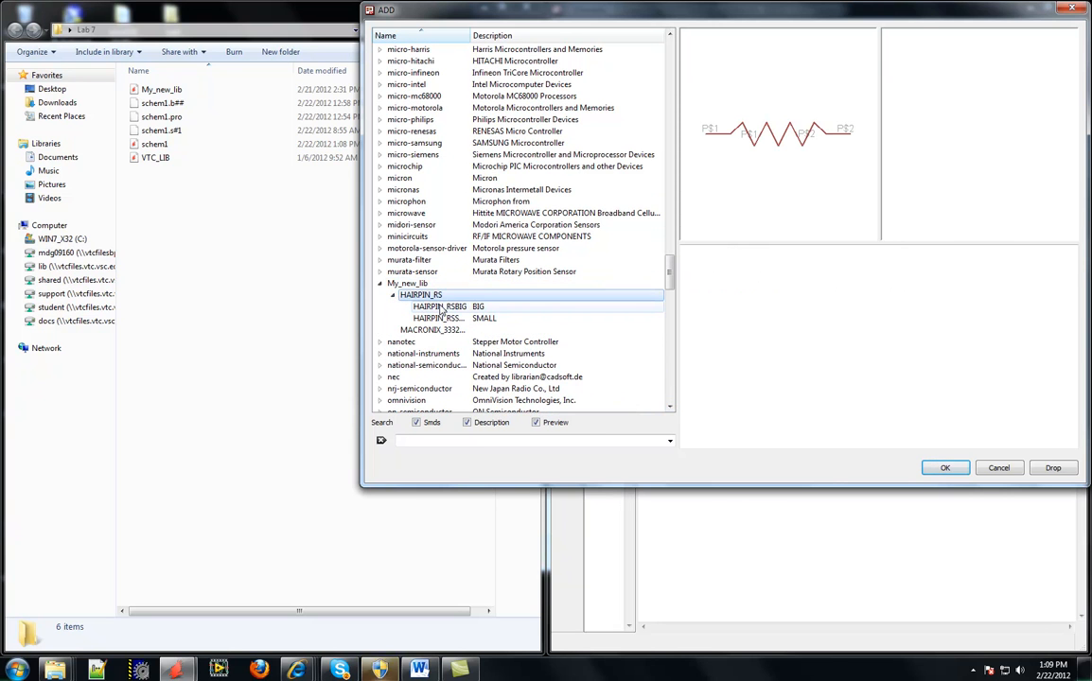
left_click(441, 318)
left_click(441, 306)
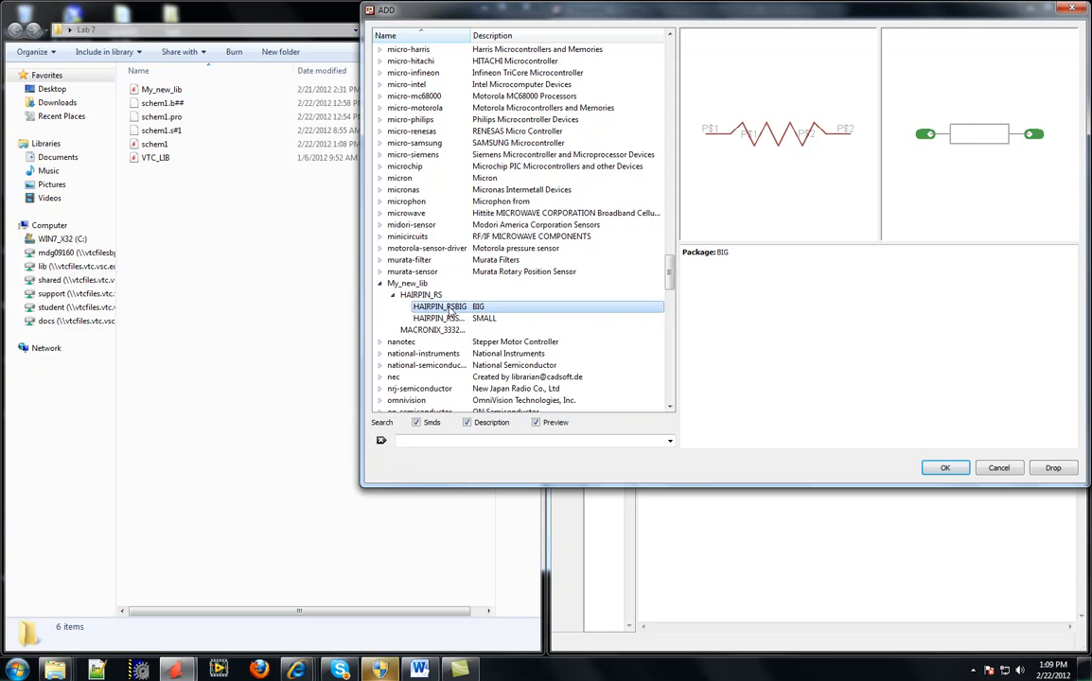
left_click(439, 330)
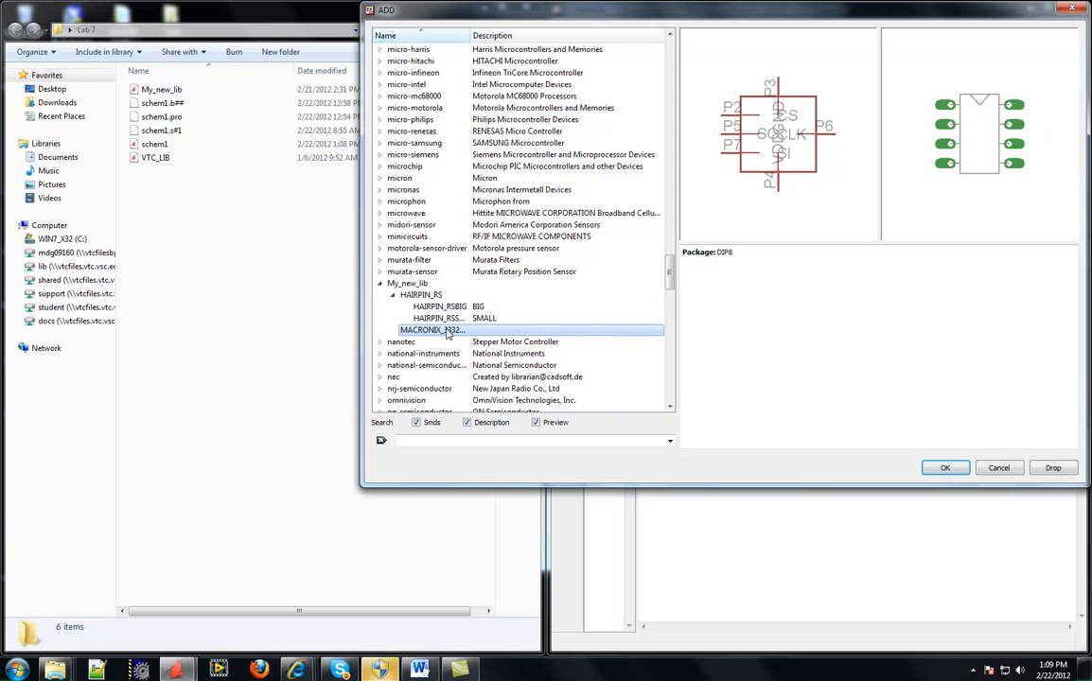
Browse the VTC_LIB library's devices and choose DIODE for placement in the schematic
left_click(379, 283)
left_click_drag(668, 276, 668, 379)
left_click(380, 341)
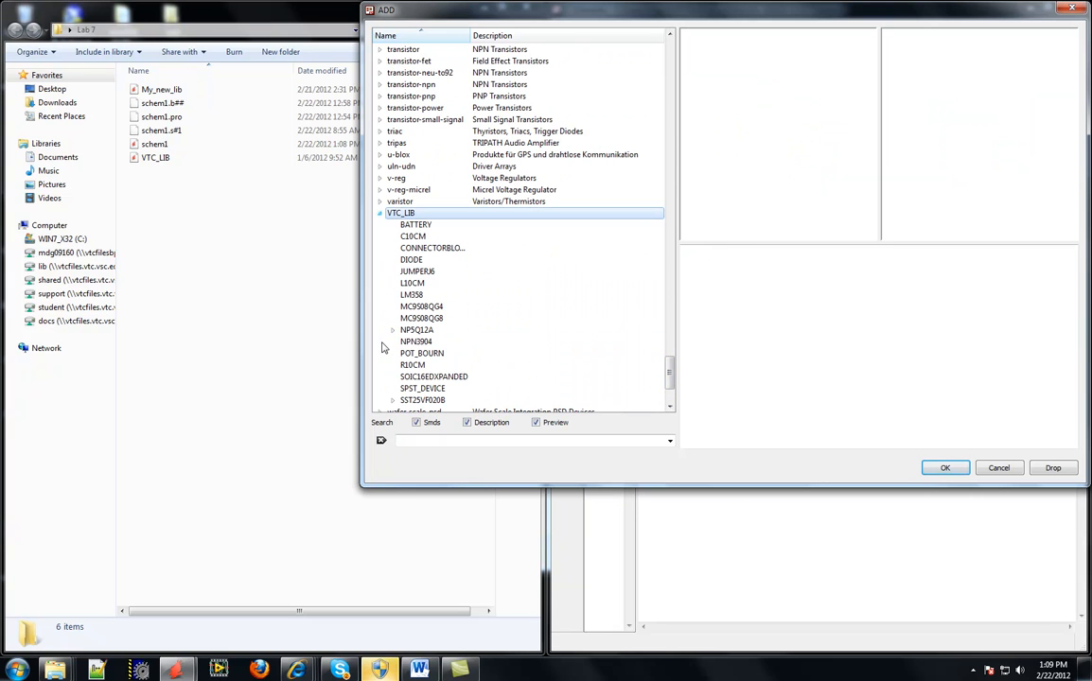
left_click(427, 283)
left_click(412, 260)
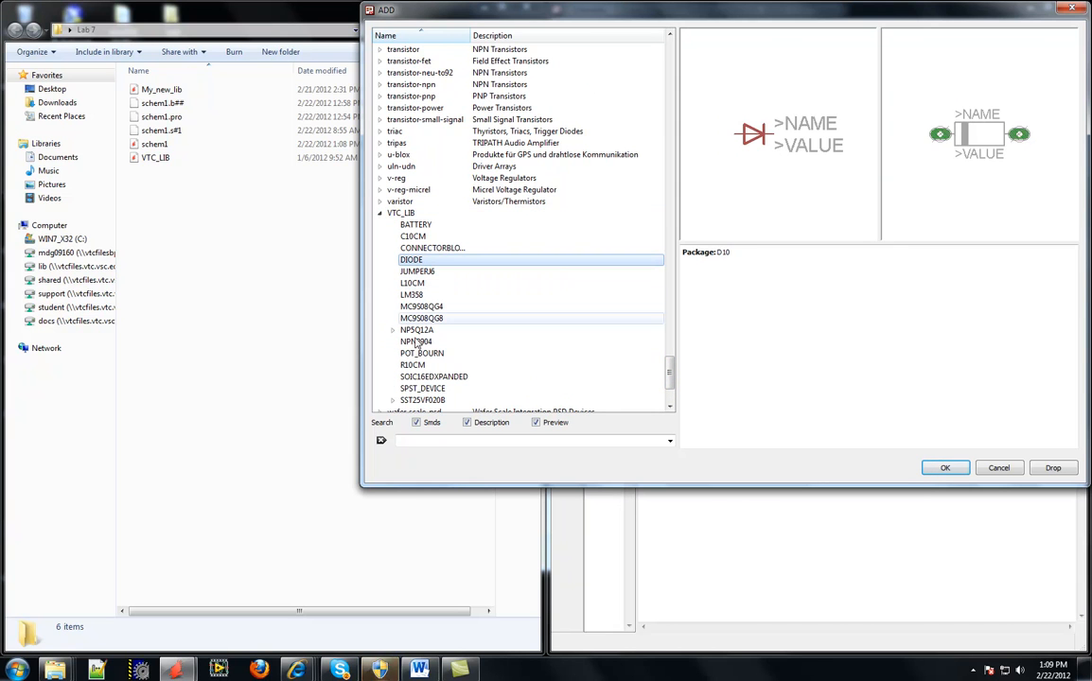
left_click(946, 468)
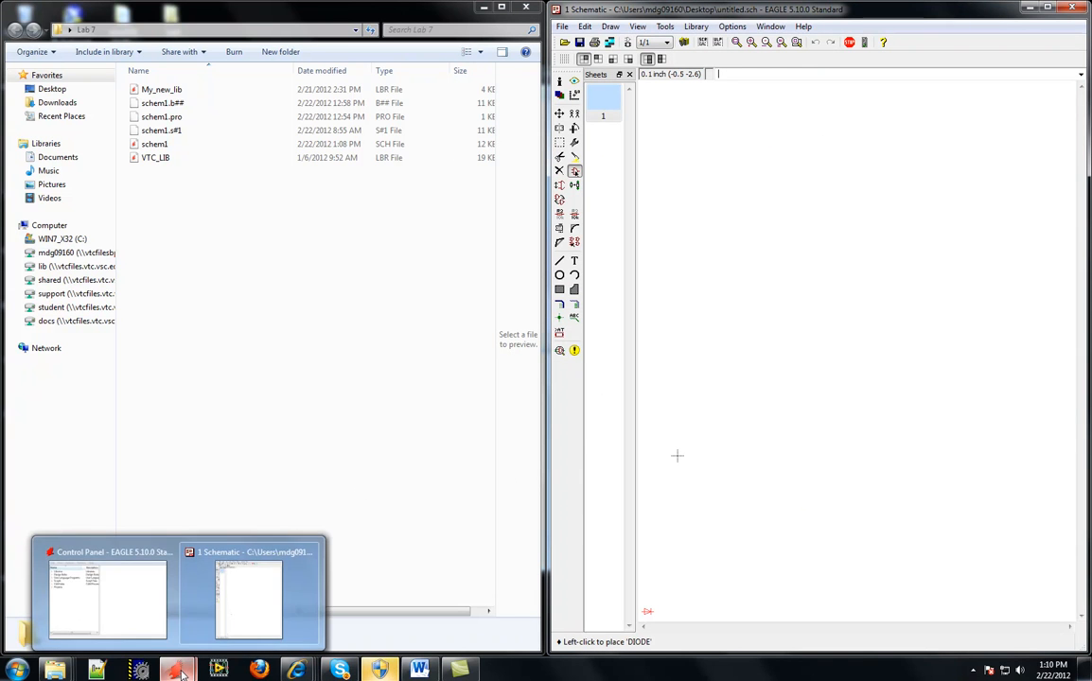
Switch to the Lab 7 handout in Word and review the required report items, the Figure 3 circuit schematic and the layout trace requirement
left_click(421, 670)
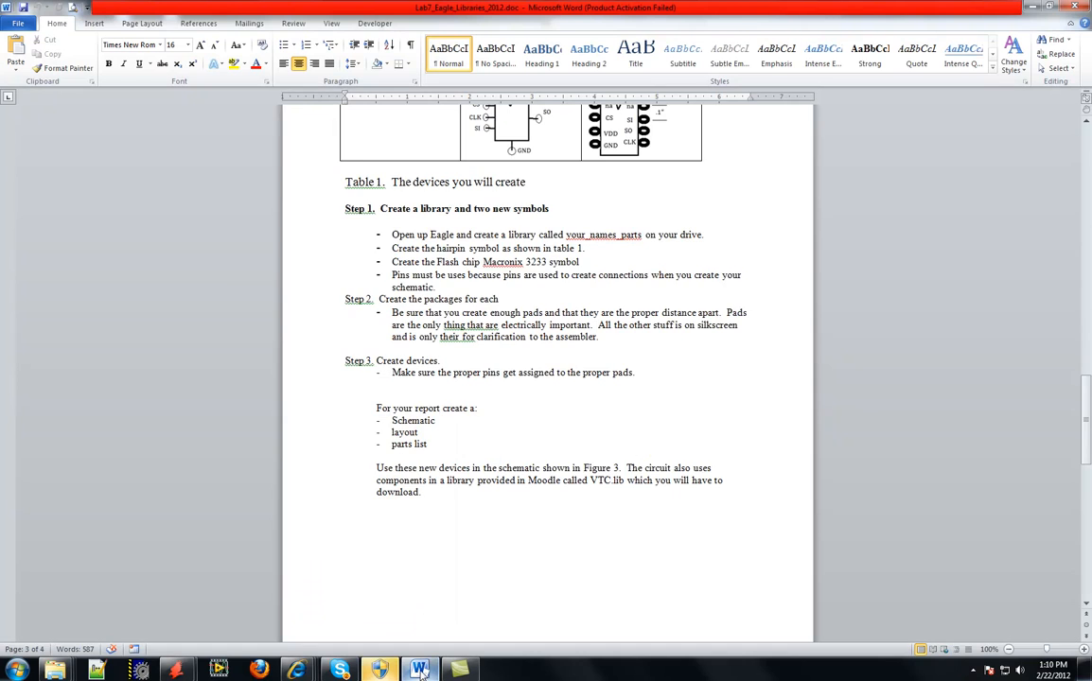
scroll(517, 437, "down", 2)
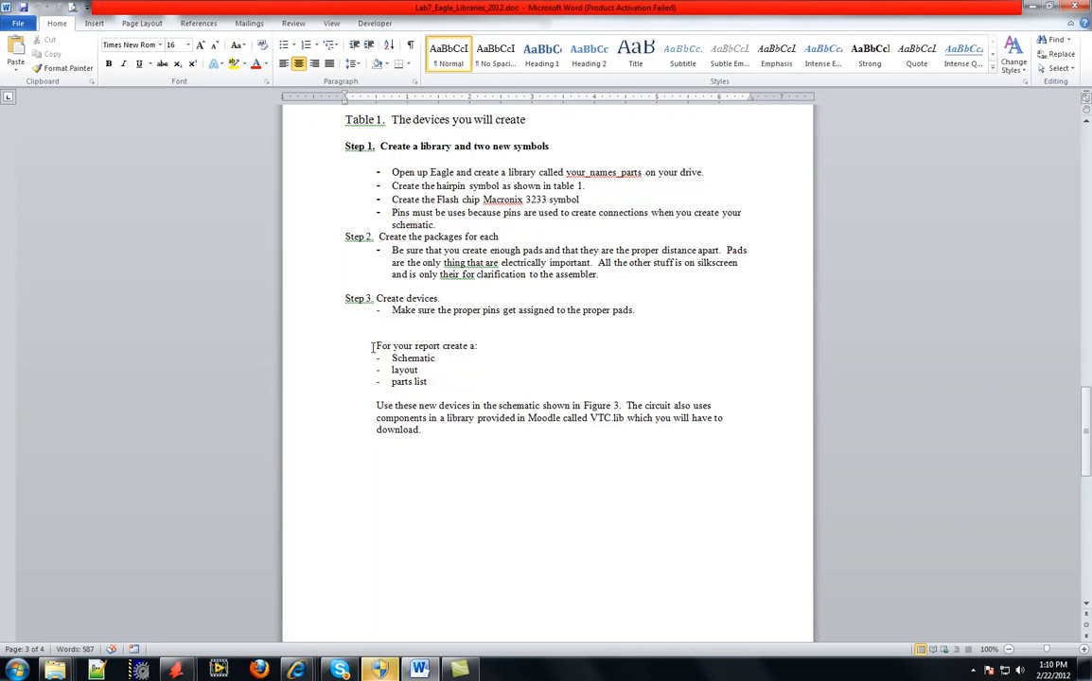
left_click_drag(373, 345, 428, 361)
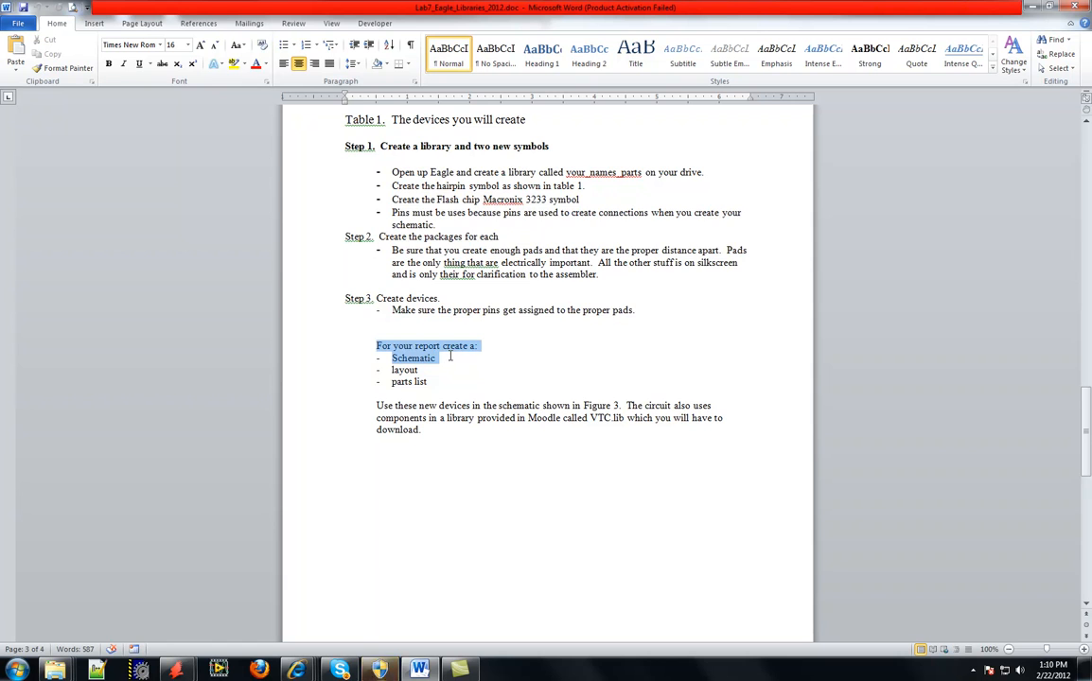
scroll(512, 397, "down", 15)
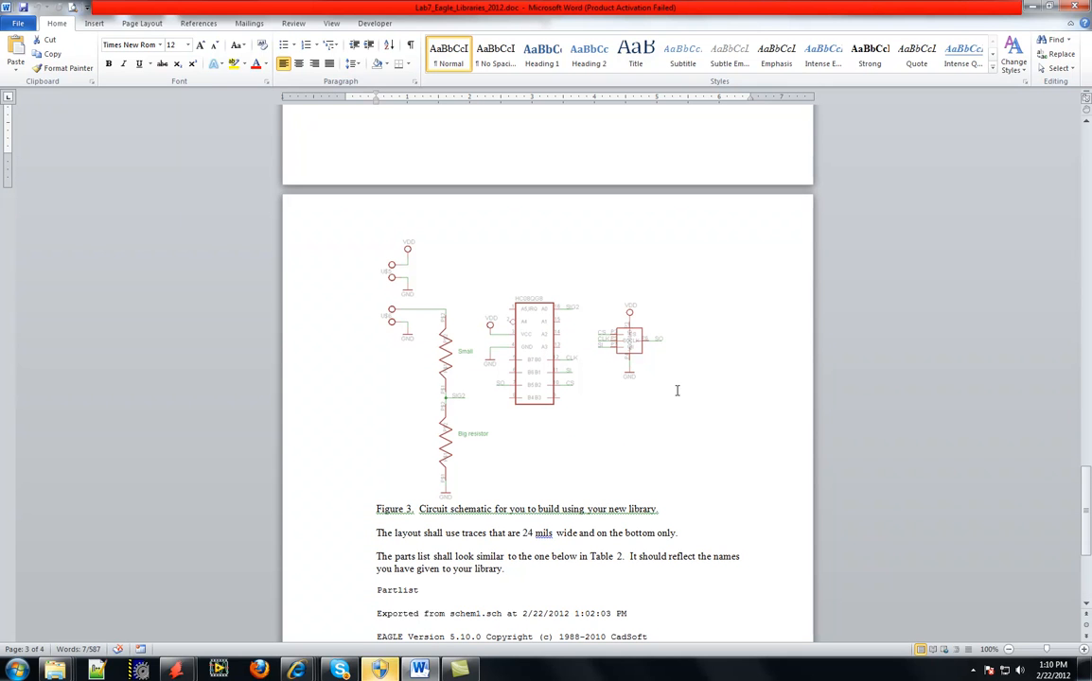
scroll(670, 360, "up", 7)
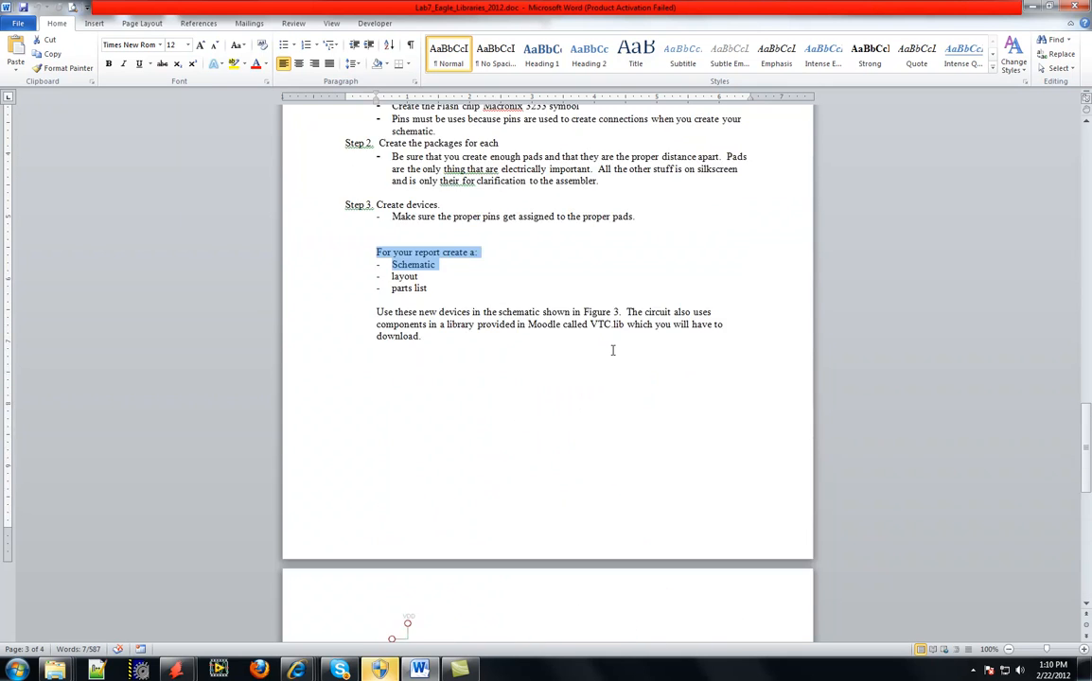
left_click(452, 267)
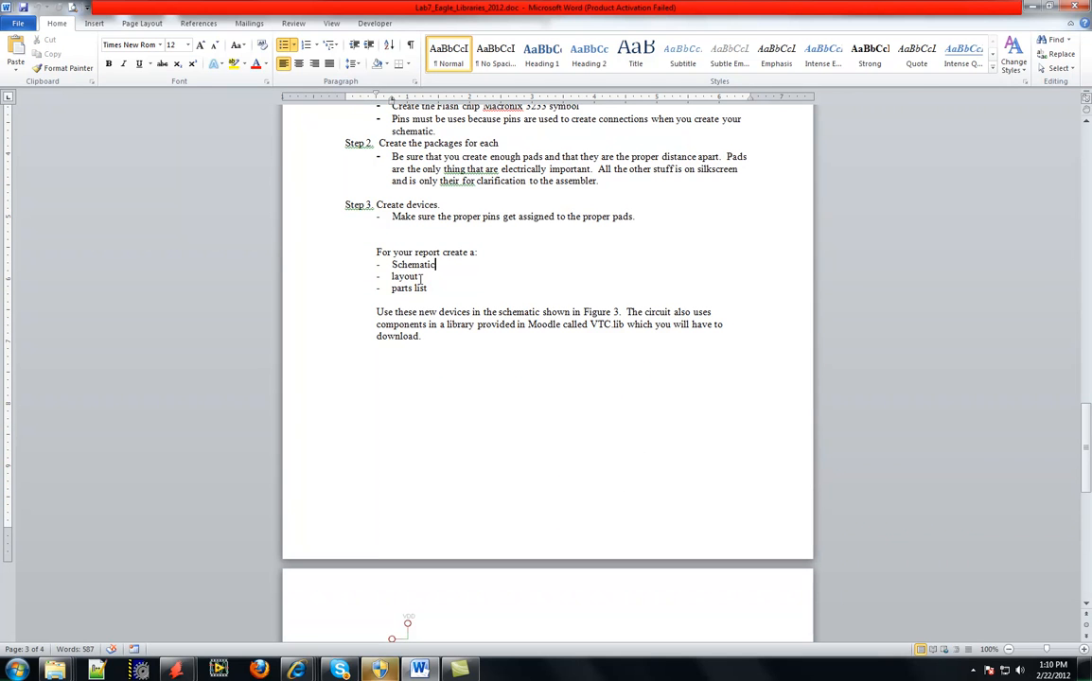
double_click(388, 276)
scroll(571, 331, "down", 7)
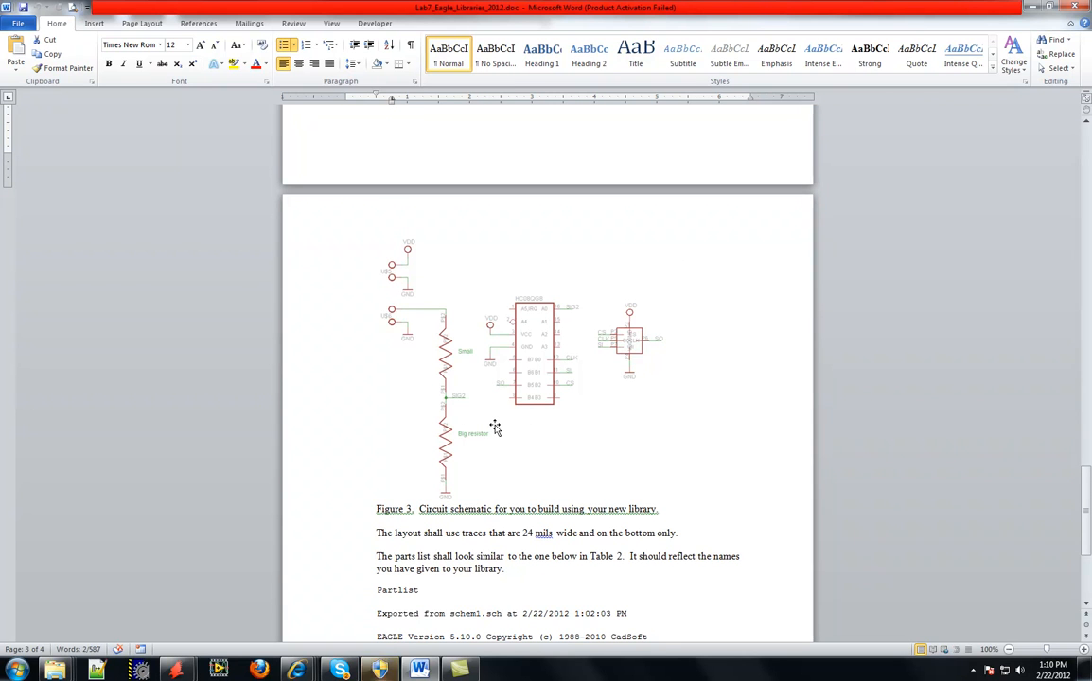
scroll(495, 429, "down", 1)
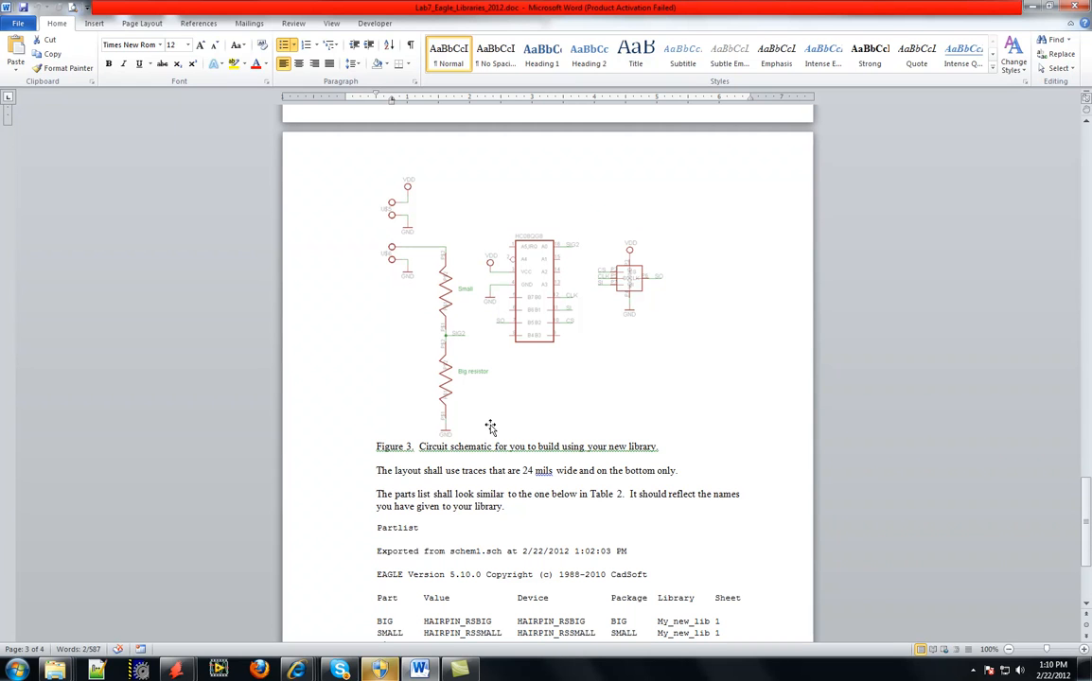
left_click_drag(377, 470, 677, 471)
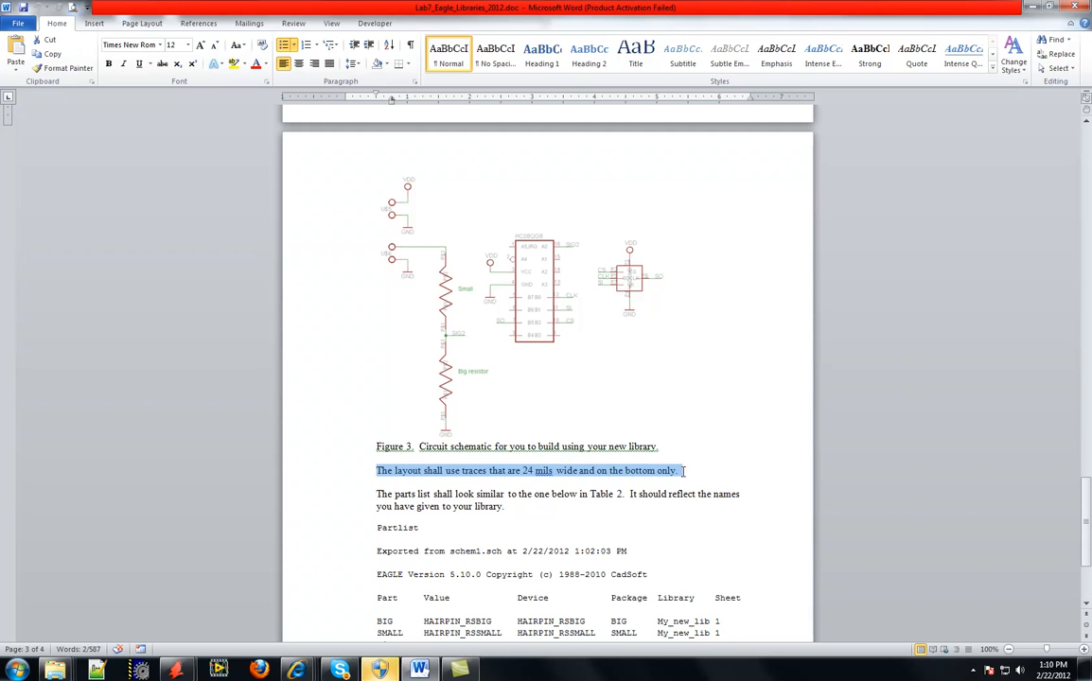